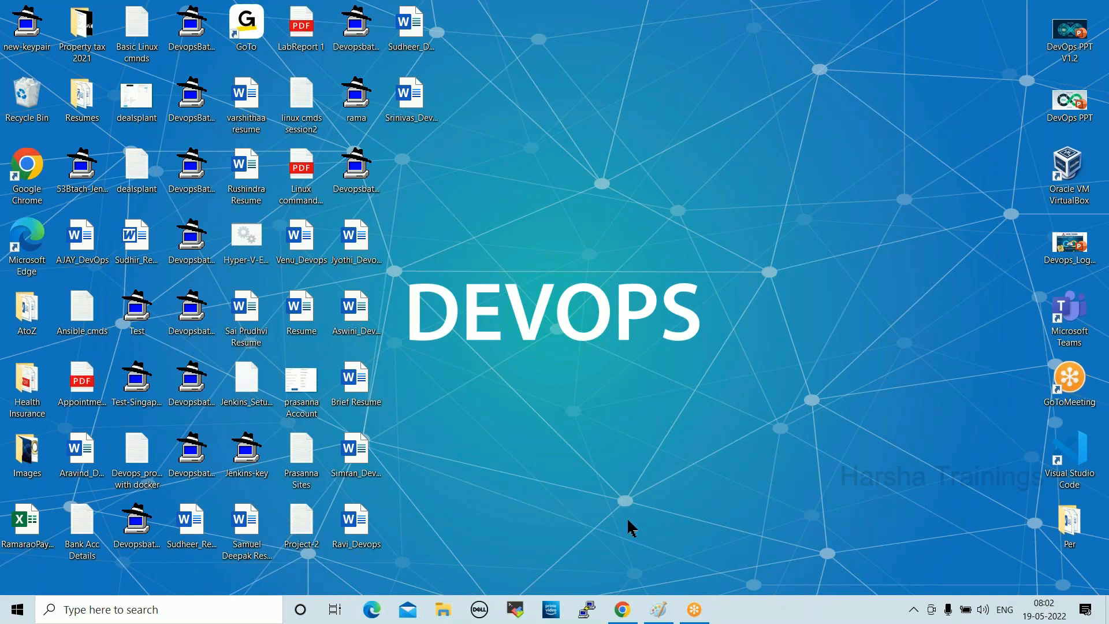
Open Paint with a blank canvas.
{"action": "left_click", "coordinate": [110, 610]}
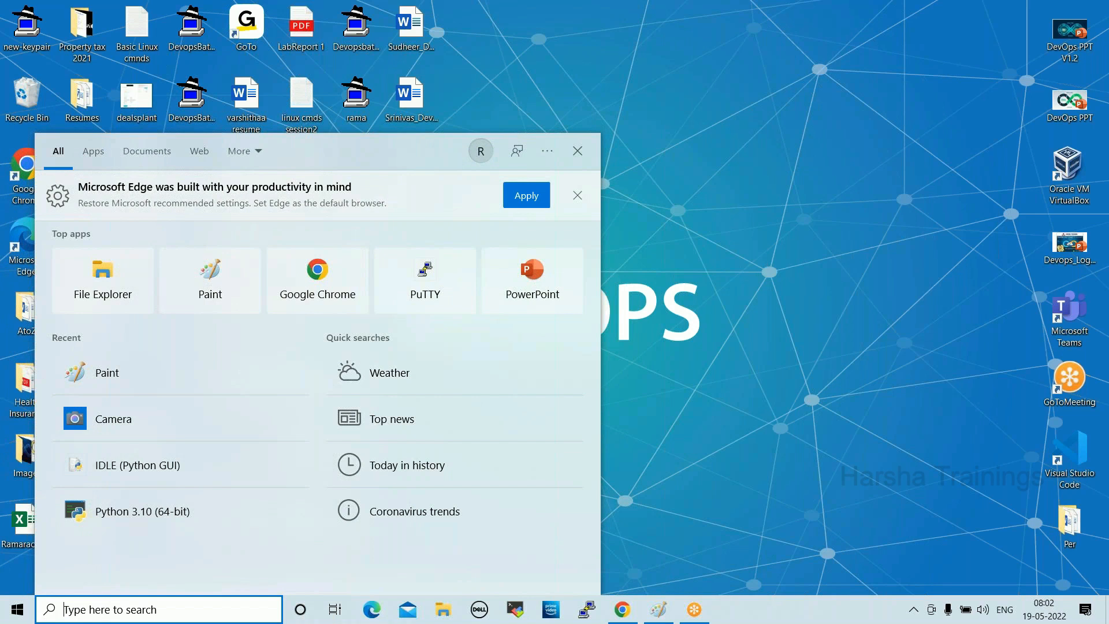
{"action": "type", "text": "pa"}
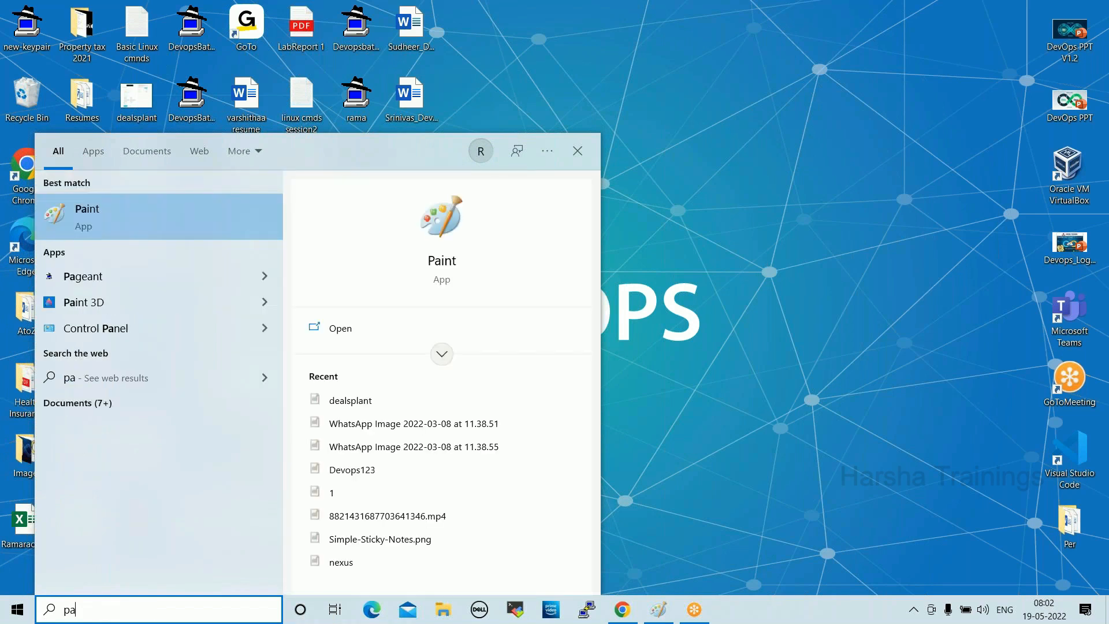
{"action": "key", "text": "Return"}
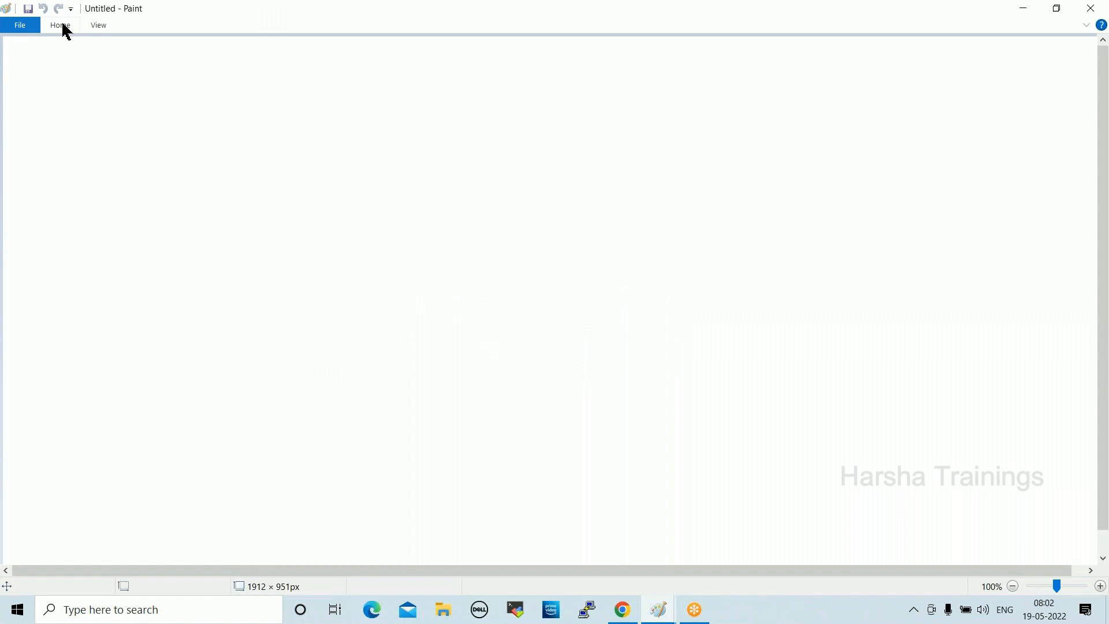
Add the text heading "EC2 (Elasti Compute Cloud):" near the canvas's upper-left corner, with a row of dashes beneath it.
{"action": "left_click", "coordinate": [62, 25]}
{"action": "left_click", "coordinate": [197, 56]}
{"action": "left_click_drag", "start_coordinate": [31, 40], "coordinate": [425, 106]}
{"action": "type", "text": "E"}
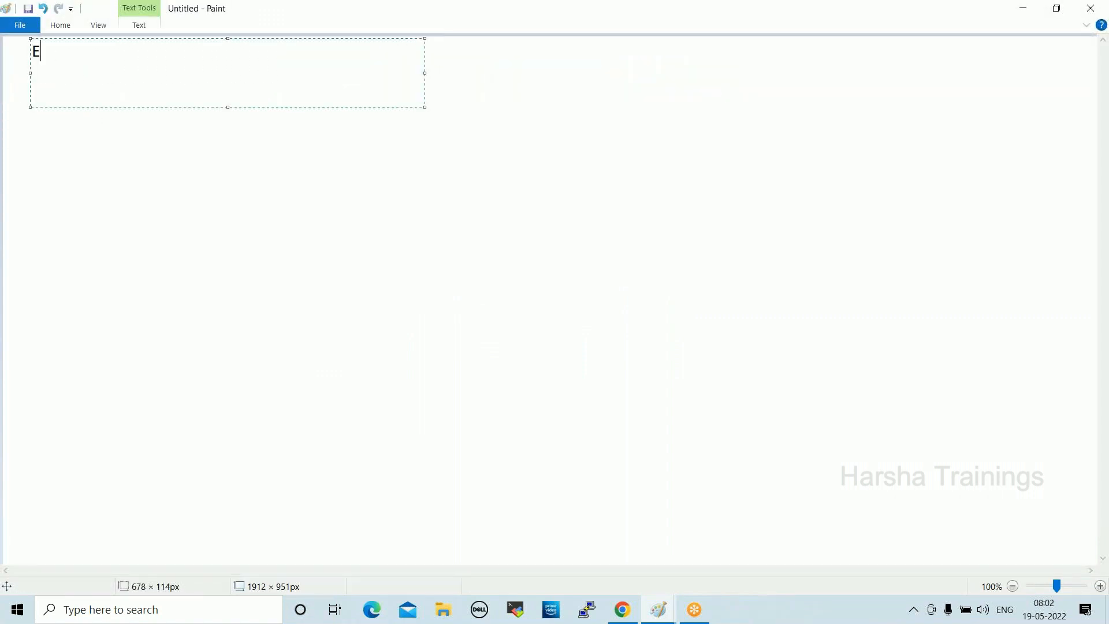
{"action": "type", "text": "C2 (Elasti Com"}
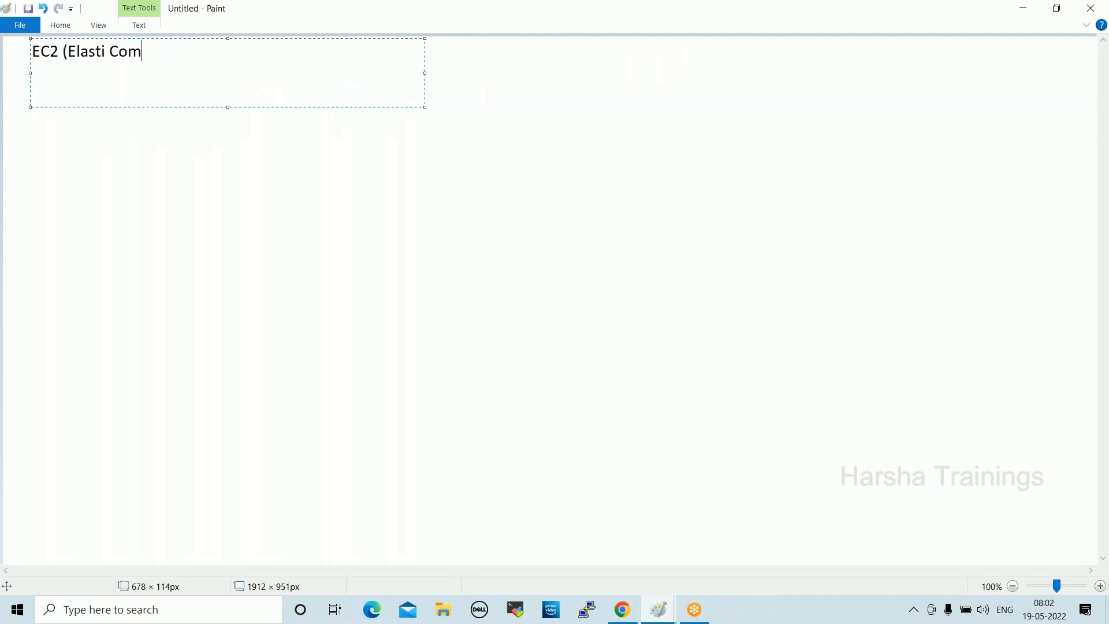
{"action": "type", "text": "pute Cloud):"}
{"action": "key", "text": "Return"}
{"action": "type", "text": "----------------------------------------"}
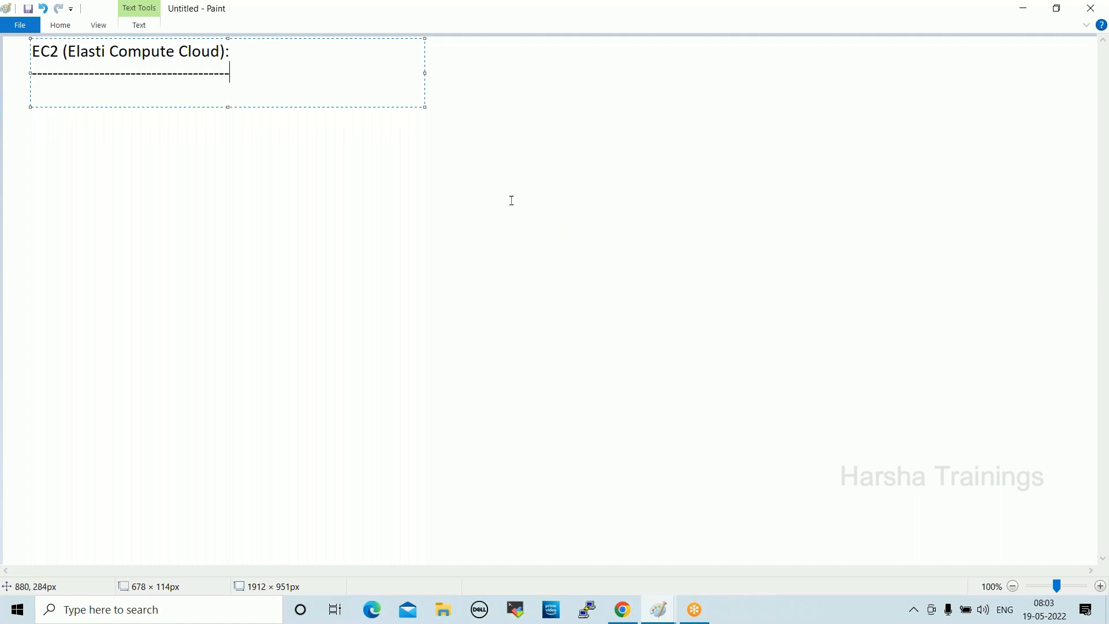
{"action": "left_click", "coordinate": [1085, 134]}
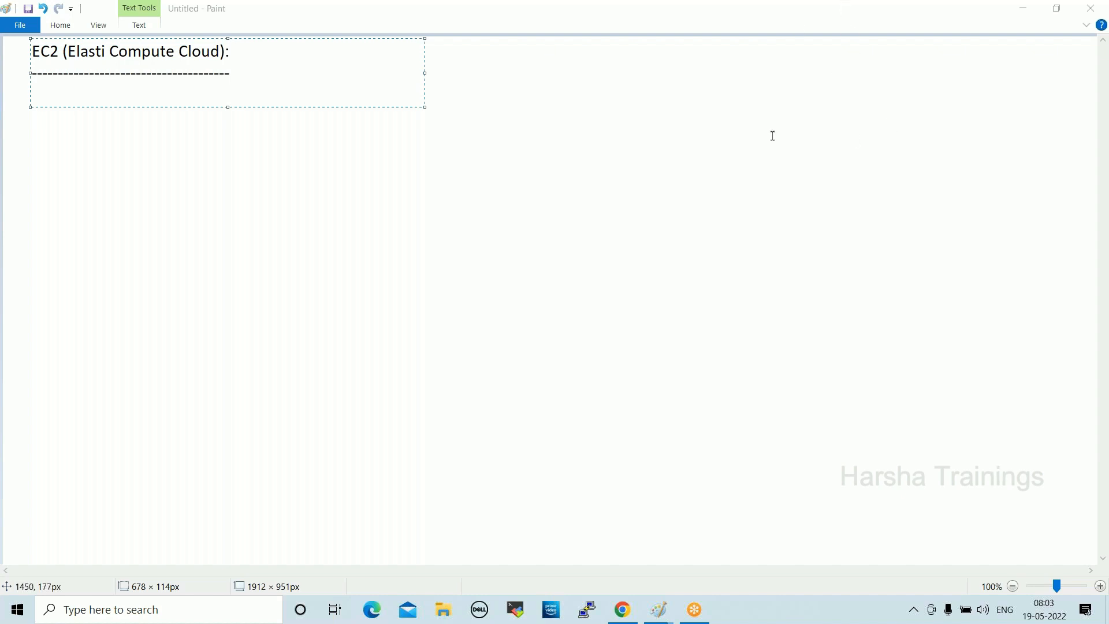
{"action": "left_click", "coordinate": [532, 131]}
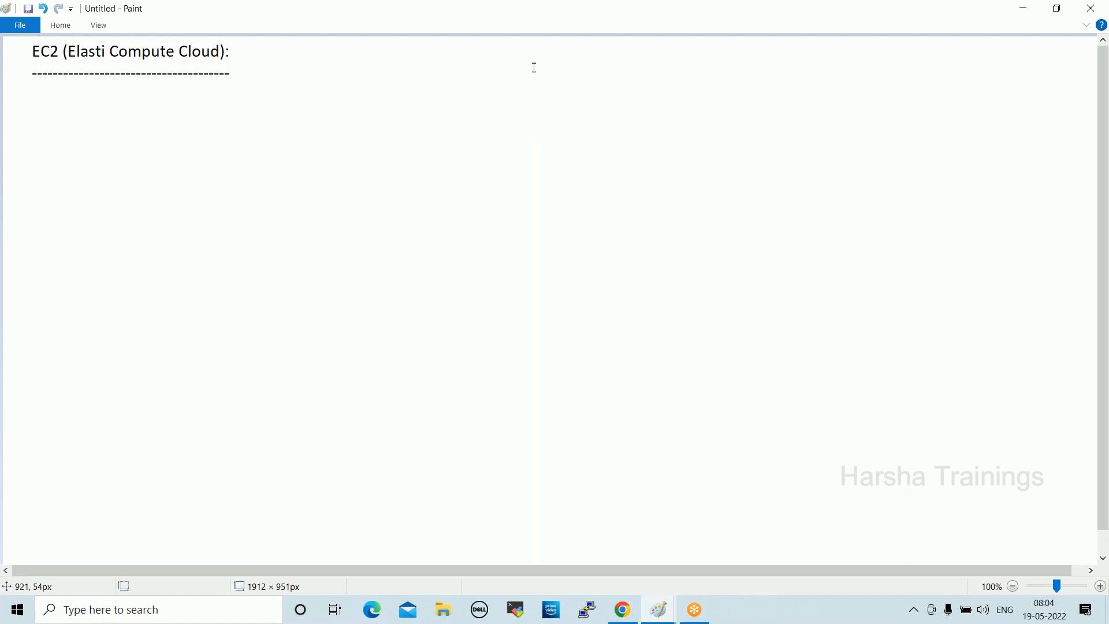
{"action": "left_click", "coordinate": [1094, 177]}
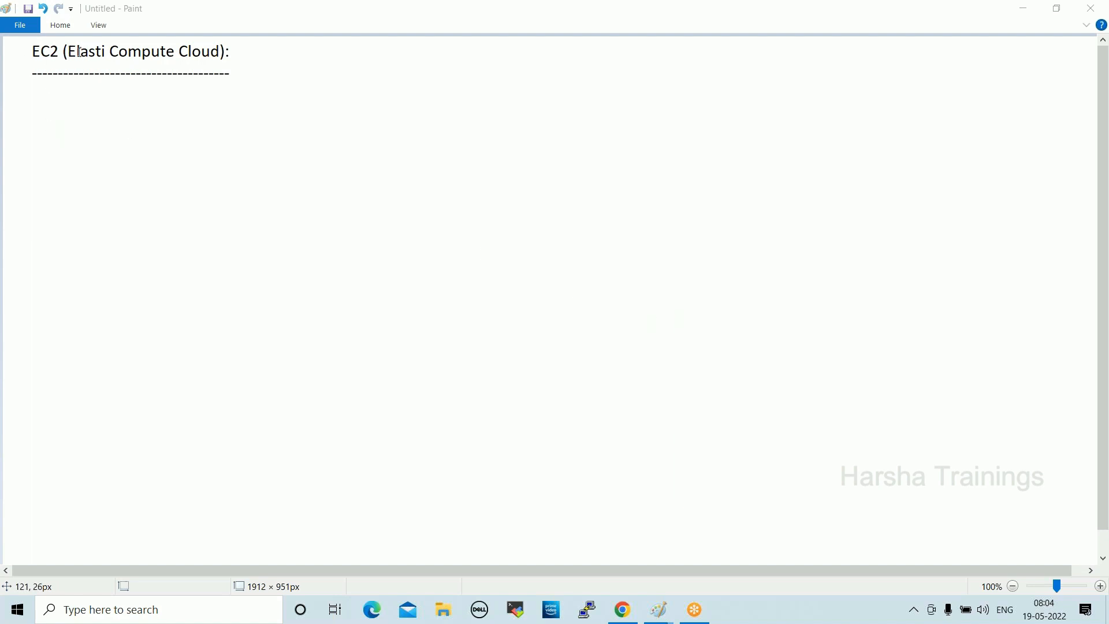
Select "Compute Cloud):" in the heading and shift it slightly right to widen the gap after "Elasti".
{"action": "left_click", "coordinate": [104, 51]}
{"action": "left_click", "coordinate": [300, 117]}
{"action": "left_click", "coordinate": [59, 26]}
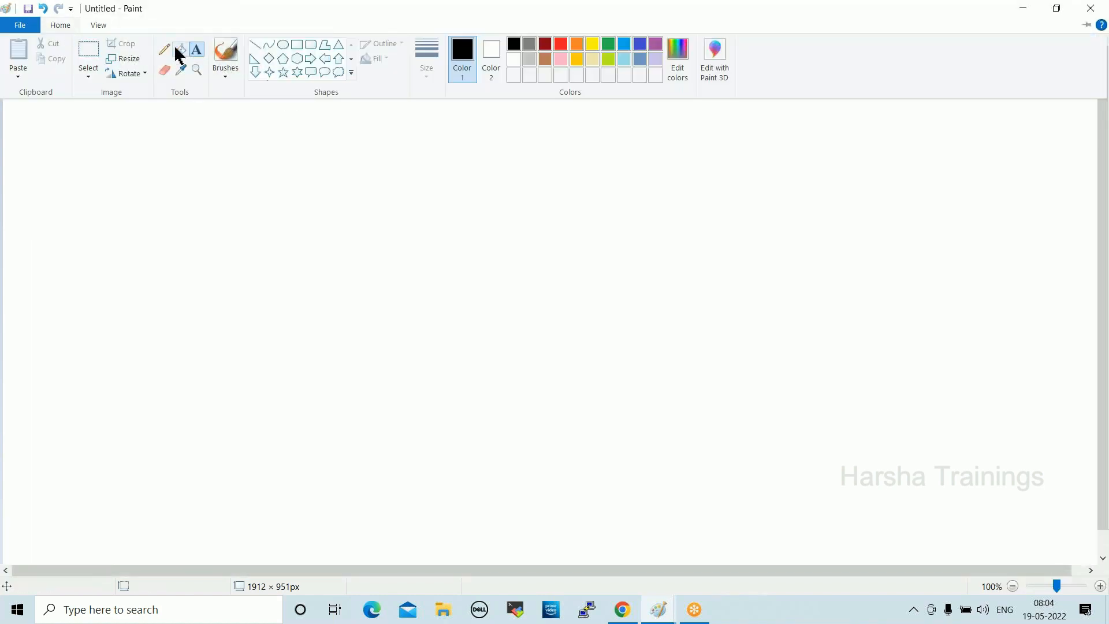
{"action": "left_click", "coordinate": [55, 27]}
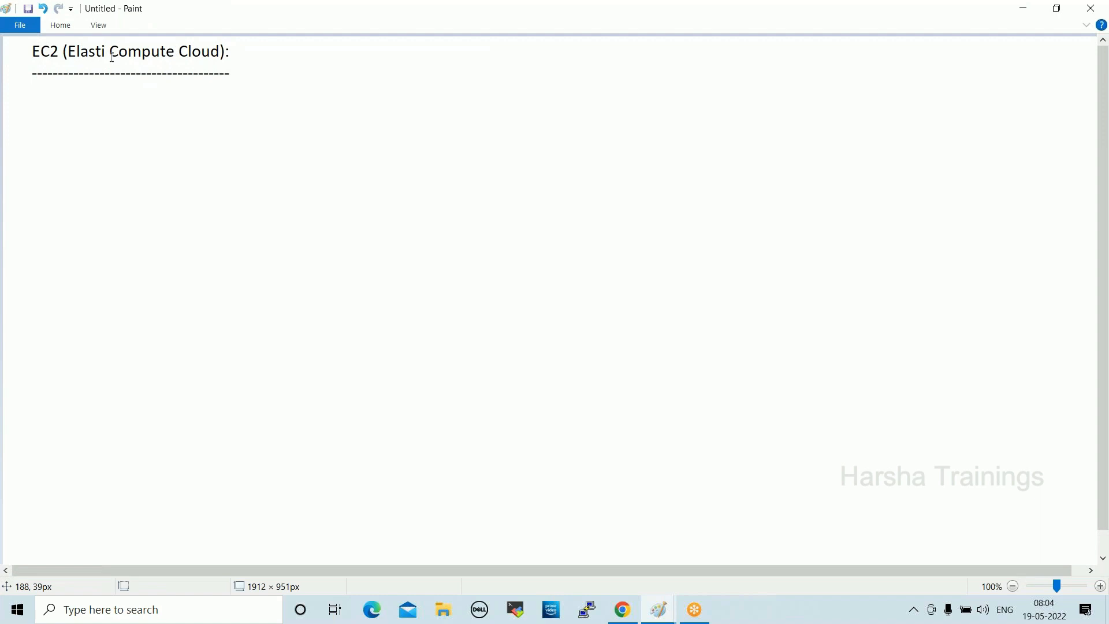
{"action": "left_click", "coordinate": [58, 28]}
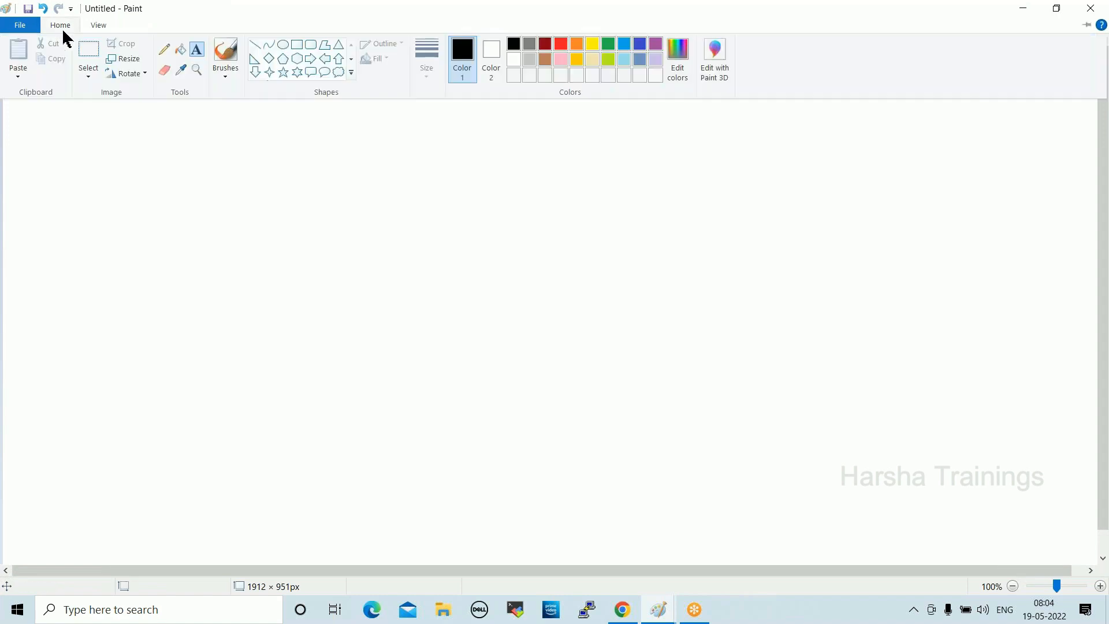
{"action": "left_click", "coordinate": [89, 51]}
{"action": "left_click_drag", "start_coordinate": [110, 42], "coordinate": [202, 52]}
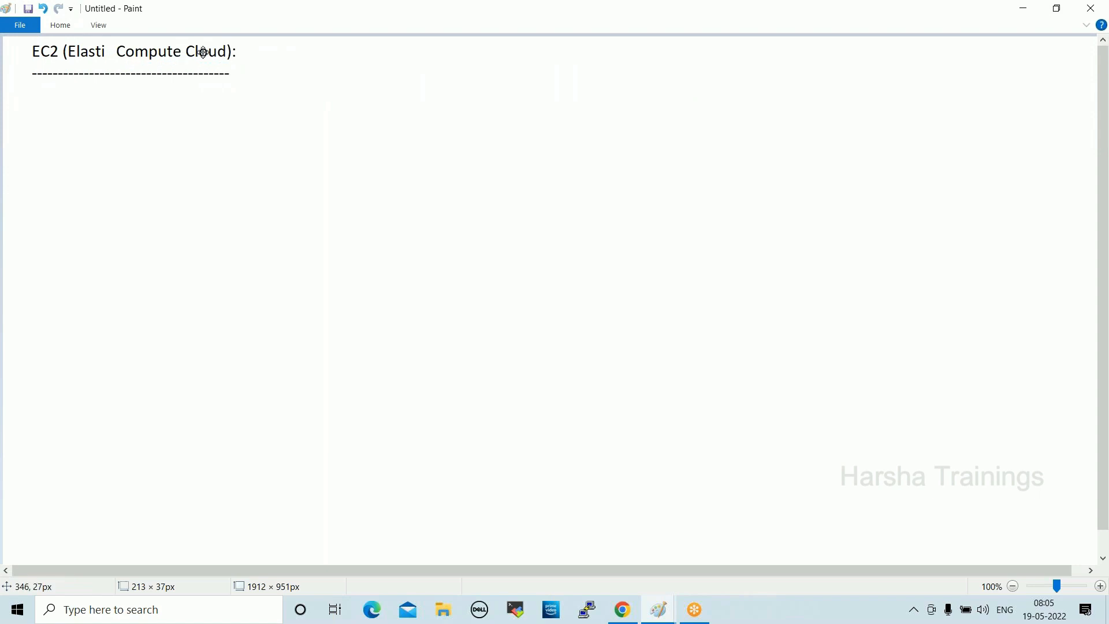
Add the missing letter "c" after "Elasti" and align it with the heading's baseline.
{"action": "left_click", "coordinate": [61, 26]}
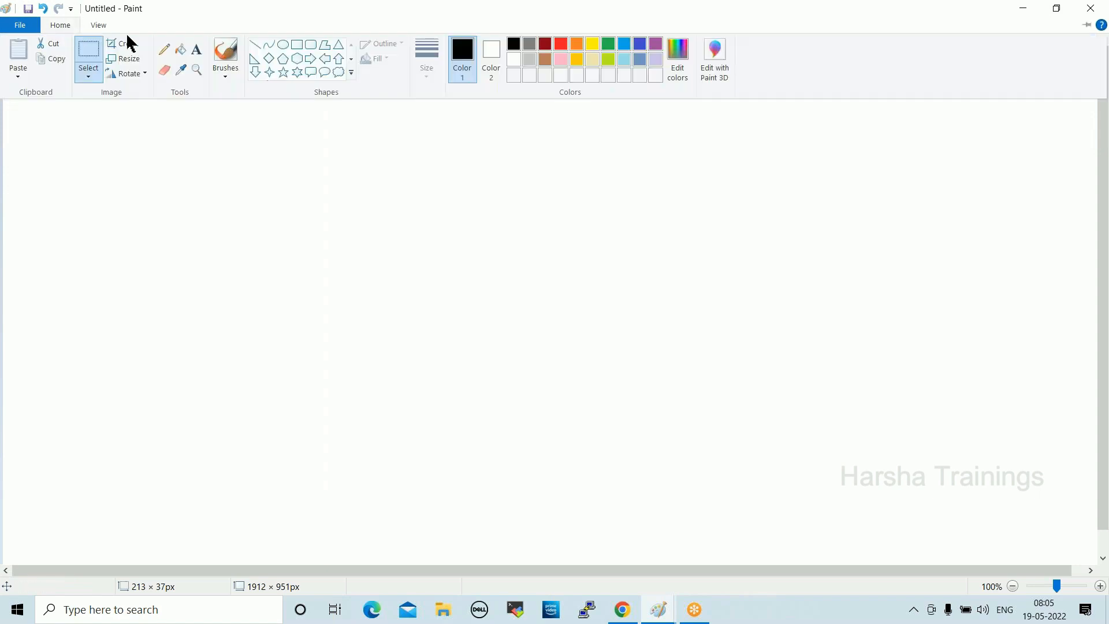
{"action": "left_click", "coordinate": [198, 55]}
{"action": "left_click", "coordinate": [107, 46]}
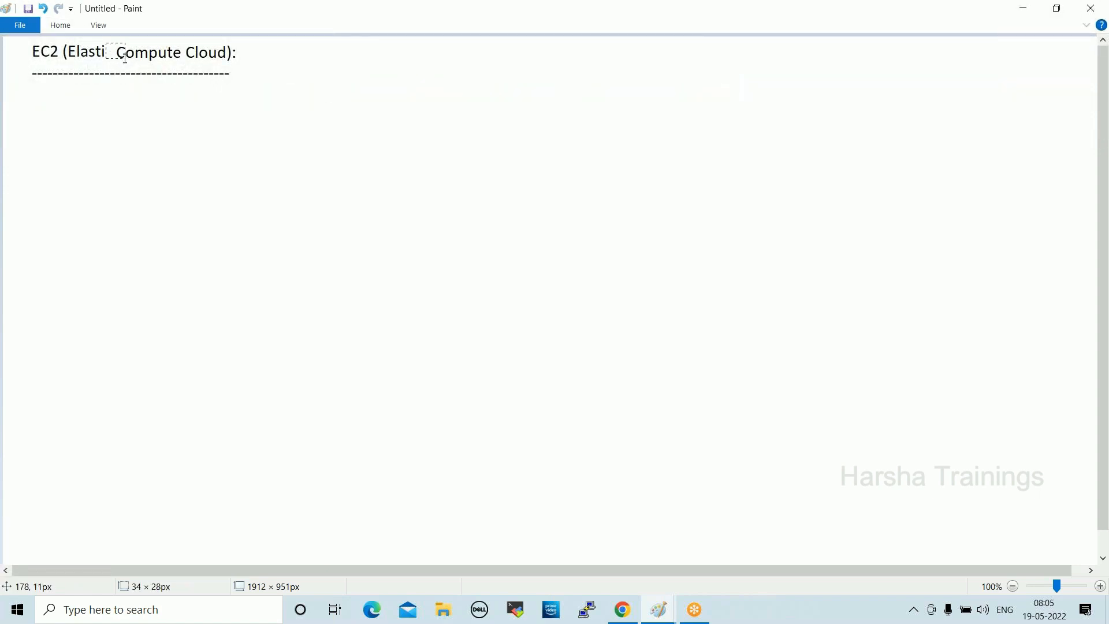
{"action": "type", "text": "c"}
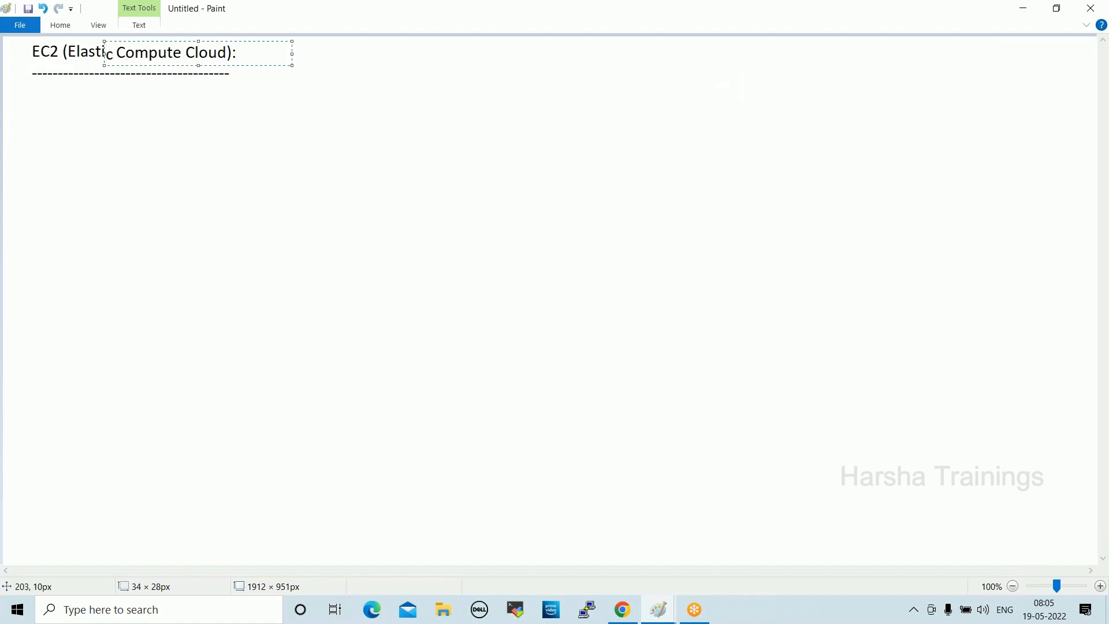
{"action": "left_click_drag", "start_coordinate": [104, 41], "coordinate": [103, 38]}
{"action": "left_click", "coordinate": [375, 76]}
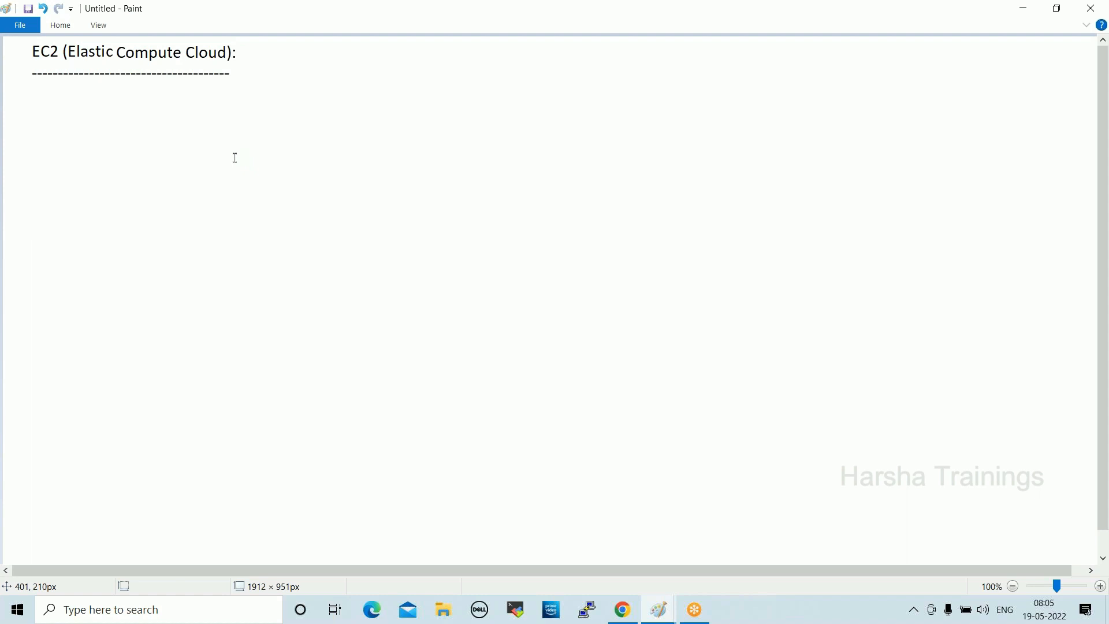
{"action": "left_click_drag", "start_coordinate": [117, 46], "coordinate": [185, 64]}
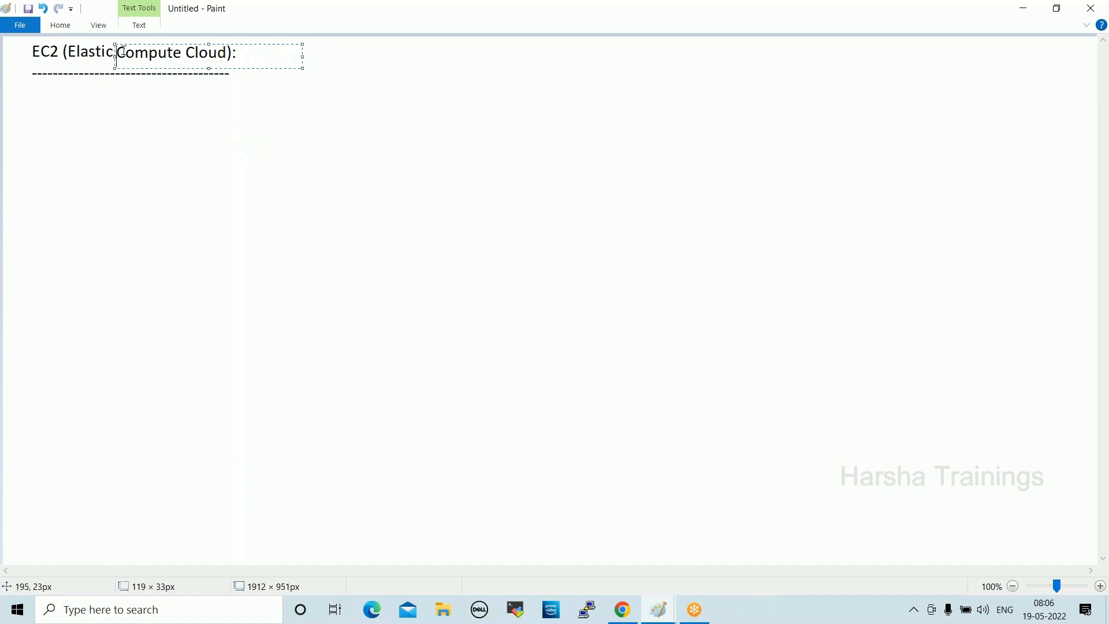
{"action": "left_click", "coordinate": [161, 101]}
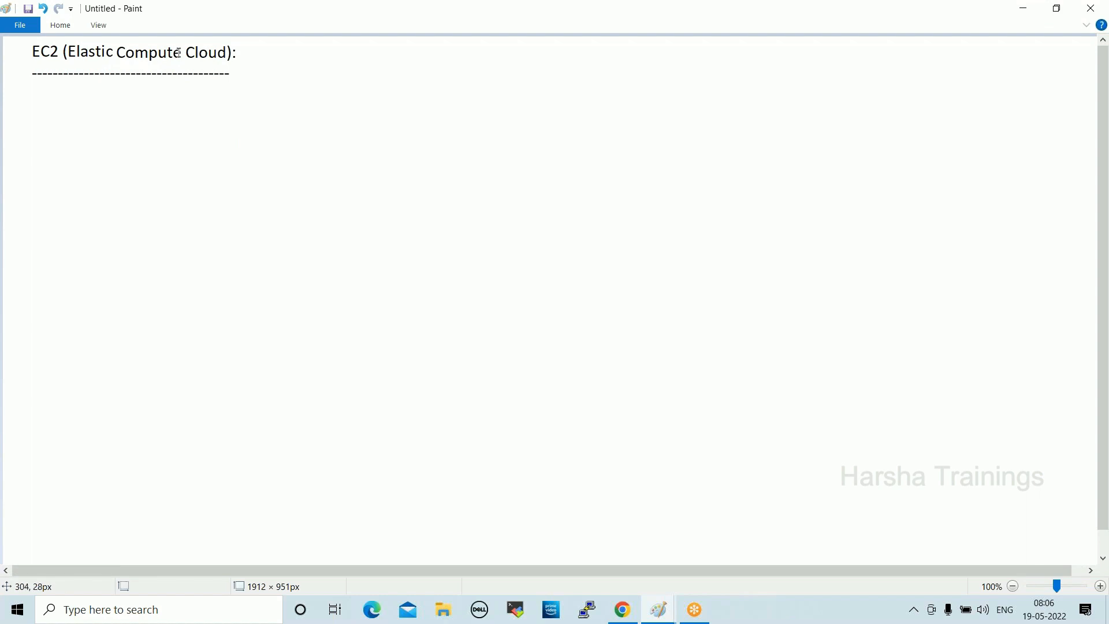
{"action": "left_click_drag", "start_coordinate": [179, 52], "coordinate": [140, 56]}
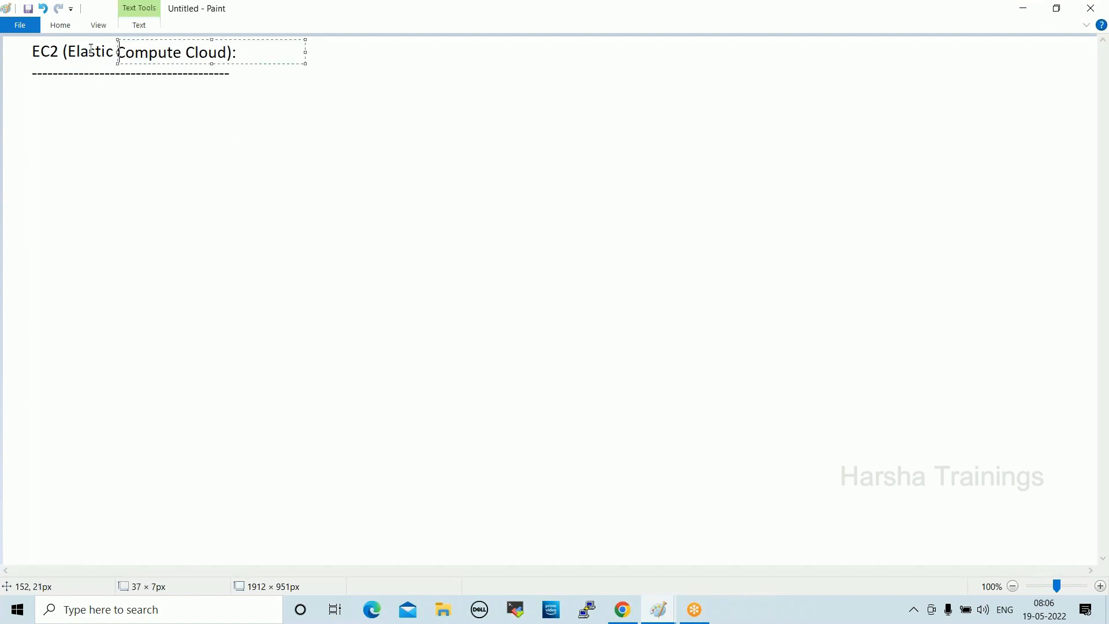
{"action": "left_click", "coordinate": [133, 115]}
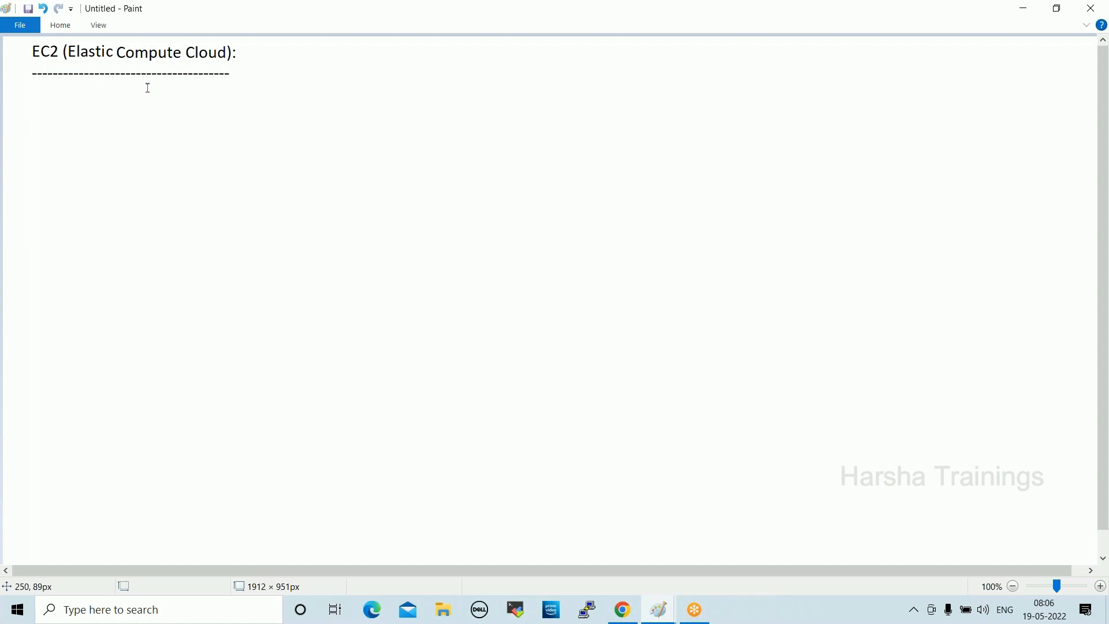
{"action": "left_click_drag", "start_coordinate": [117, 37], "coordinate": [181, 69]}
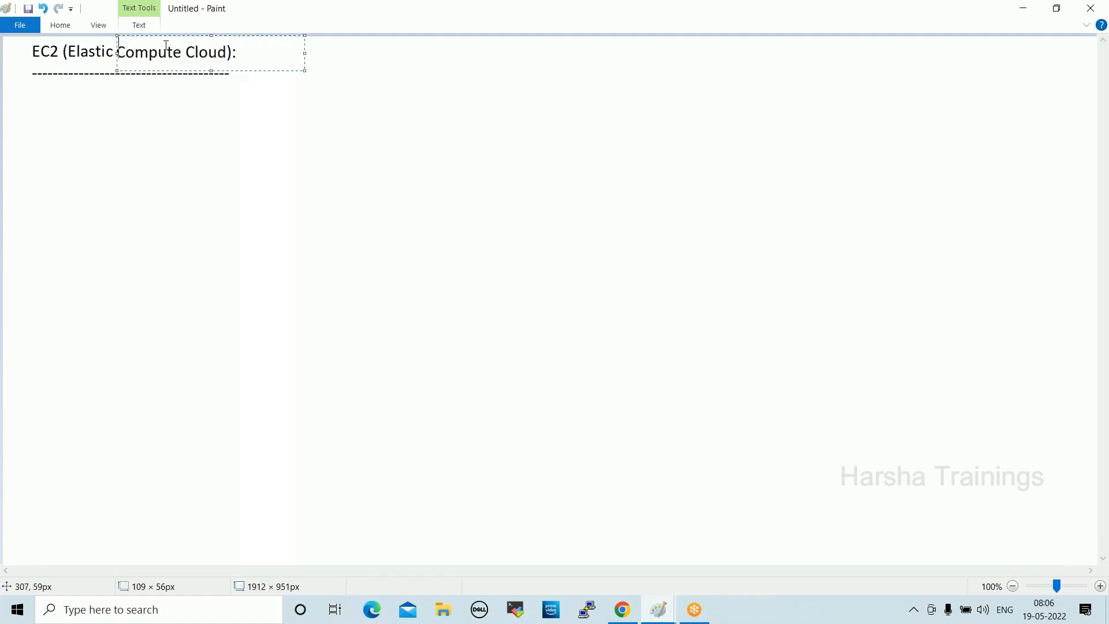
{"action": "left_click", "coordinate": [173, 93]}
{"action": "left_click_drag", "start_coordinate": [118, 47], "coordinate": [182, 64]}
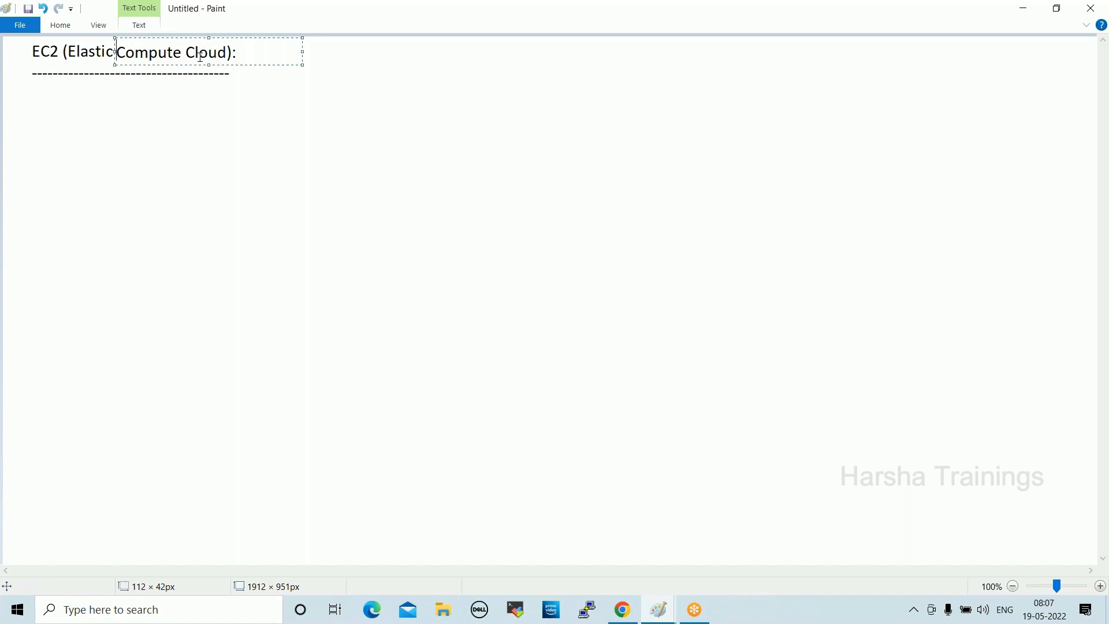
{"action": "left_click", "coordinate": [141, 110]}
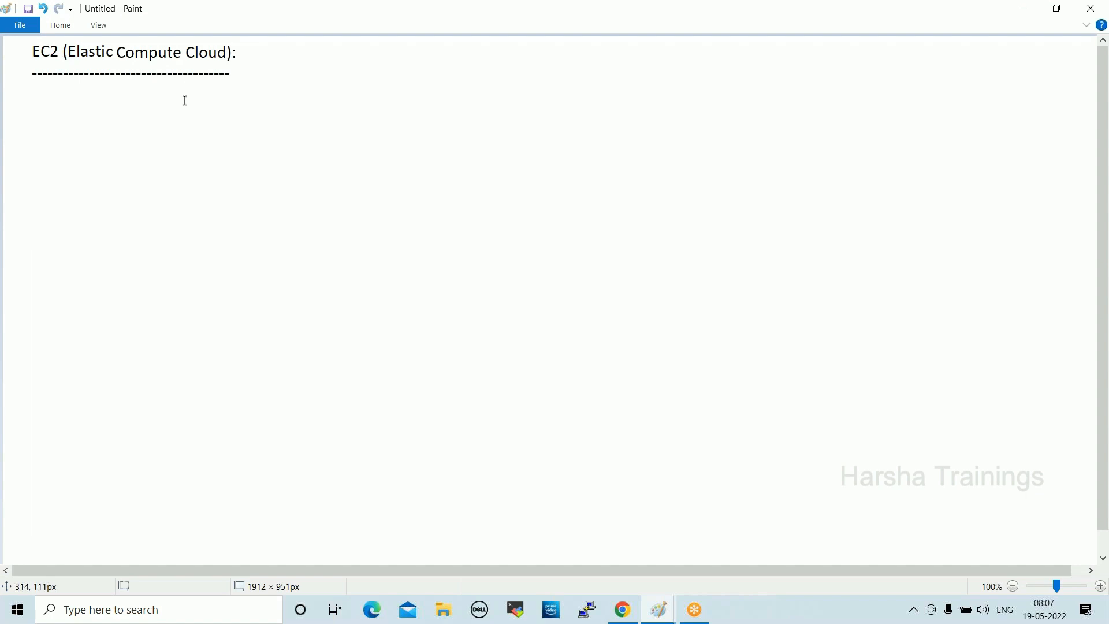
Switch to Chrome, open aws.amazon.com in the empty tab, and sign in to the AWS Management Console.
{"action": "left_click", "coordinate": [1024, 11]}
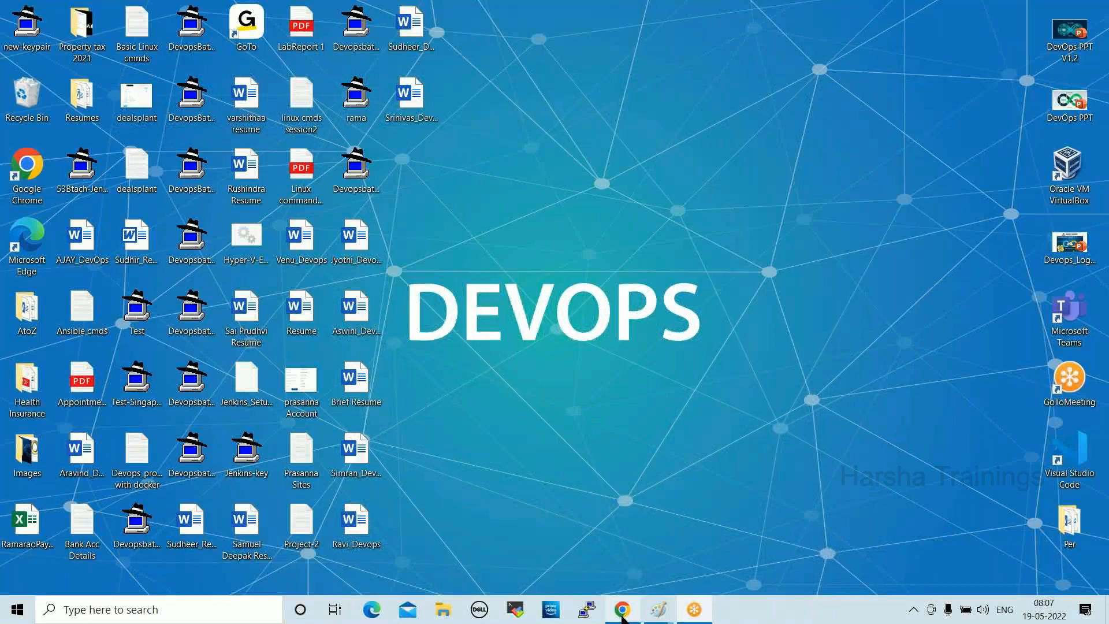
{"action": "left_click", "coordinate": [622, 609]}
{"action": "left_click", "coordinate": [368, 12]}
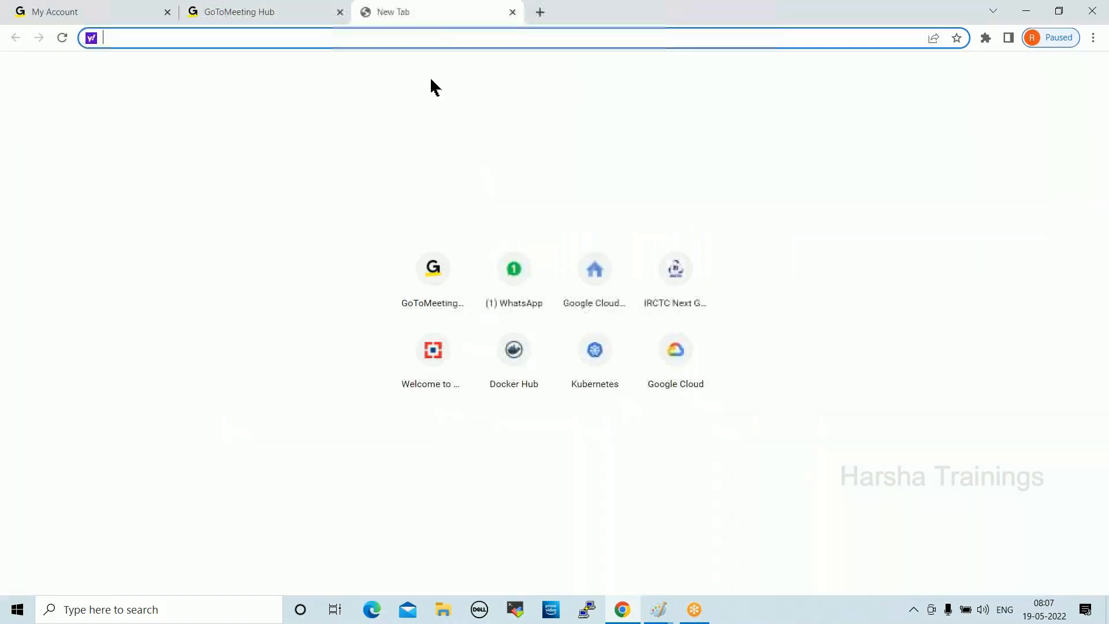
{"action": "type", "text": "aws"}
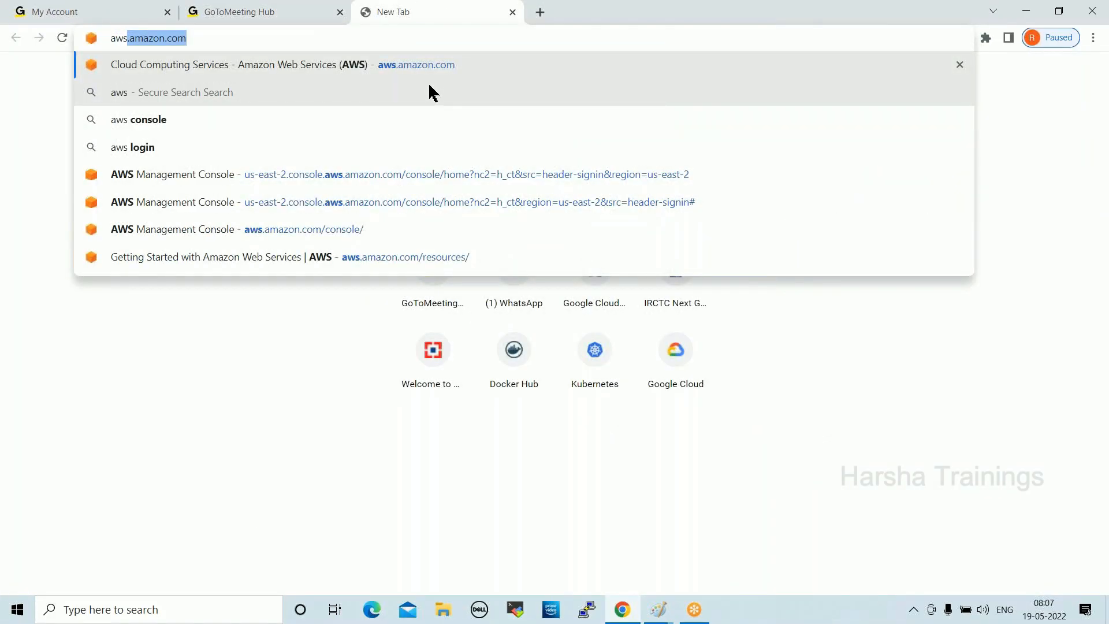
{"action": "key", "text": "Return"}
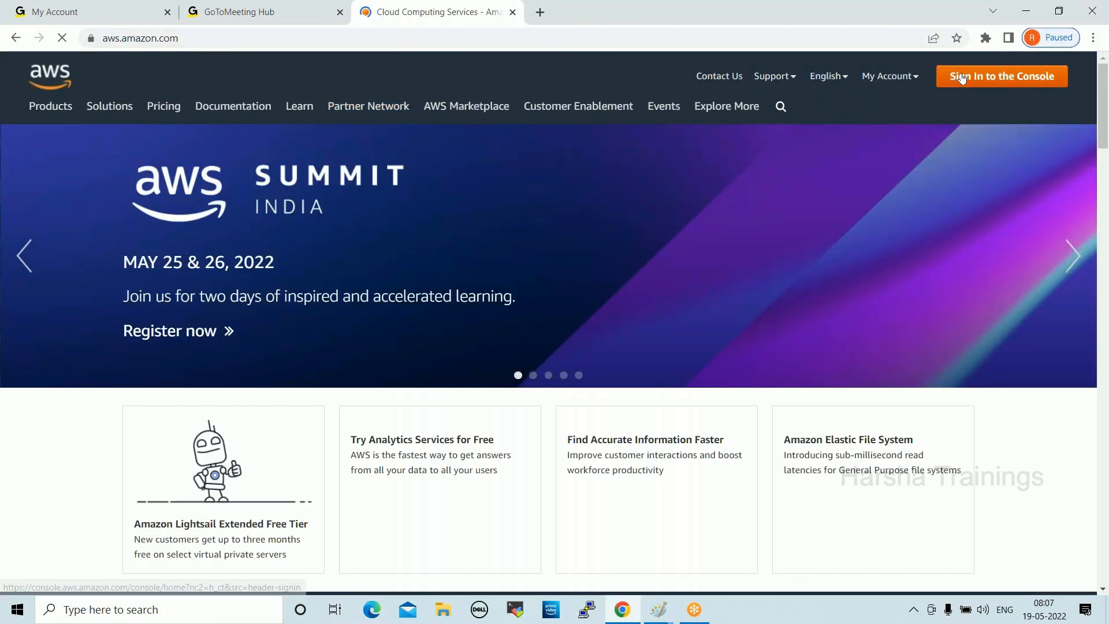
{"action": "left_click", "coordinate": [961, 79]}
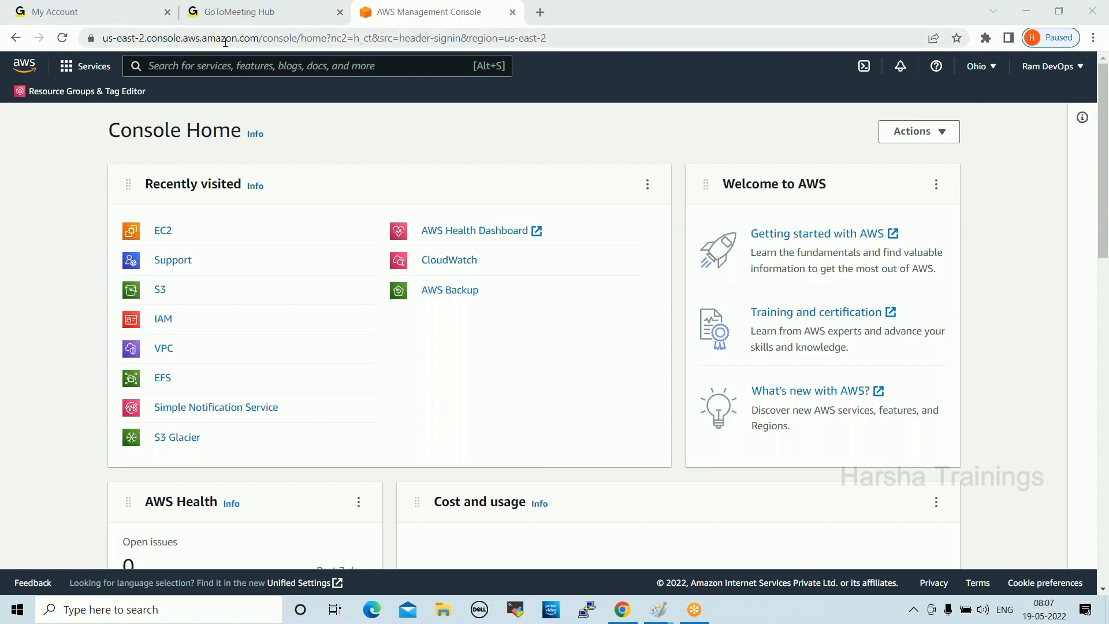
{"action": "left_click", "coordinate": [203, 38]}
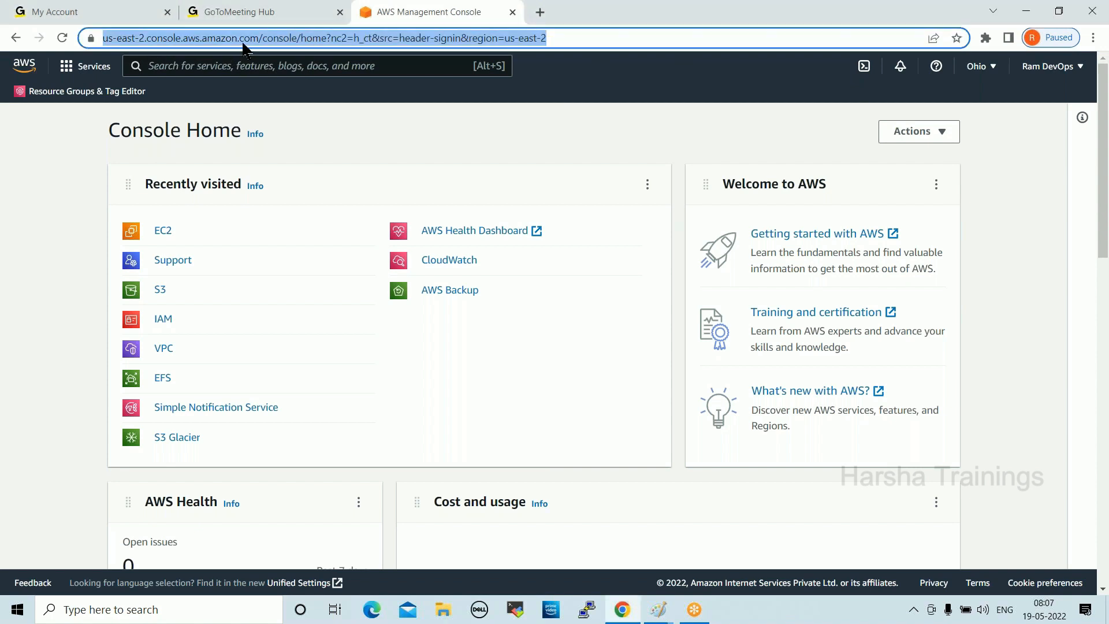
{"action": "left_click", "coordinate": [541, 105]}
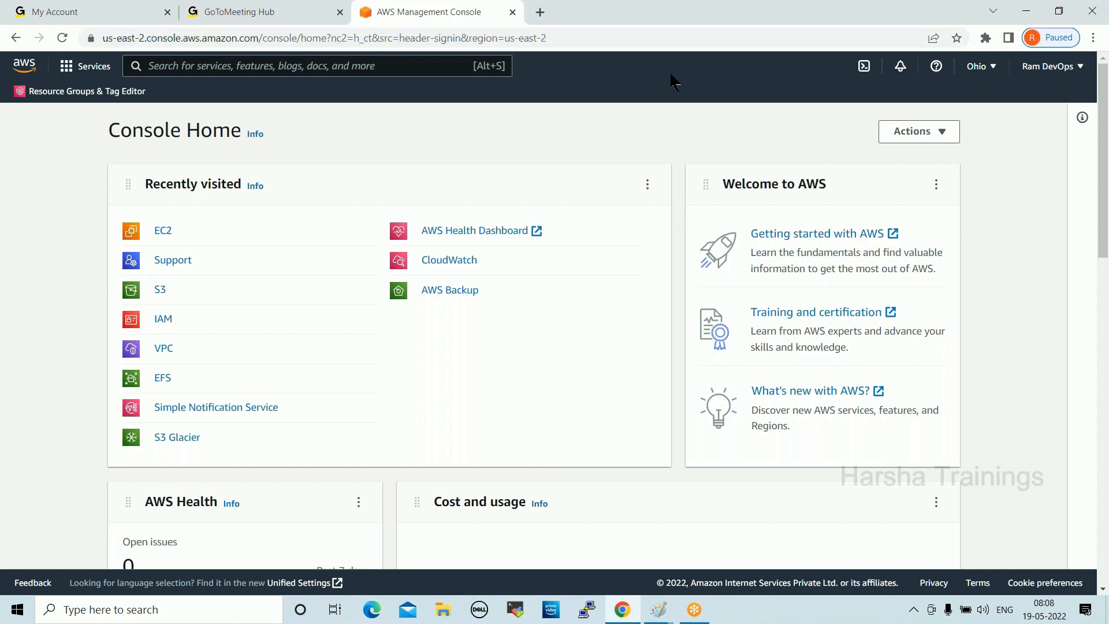
Switch the AWS console region to Asia Pacific (Mumbai), ap-south-1.
{"action": "left_click", "coordinate": [974, 67]}
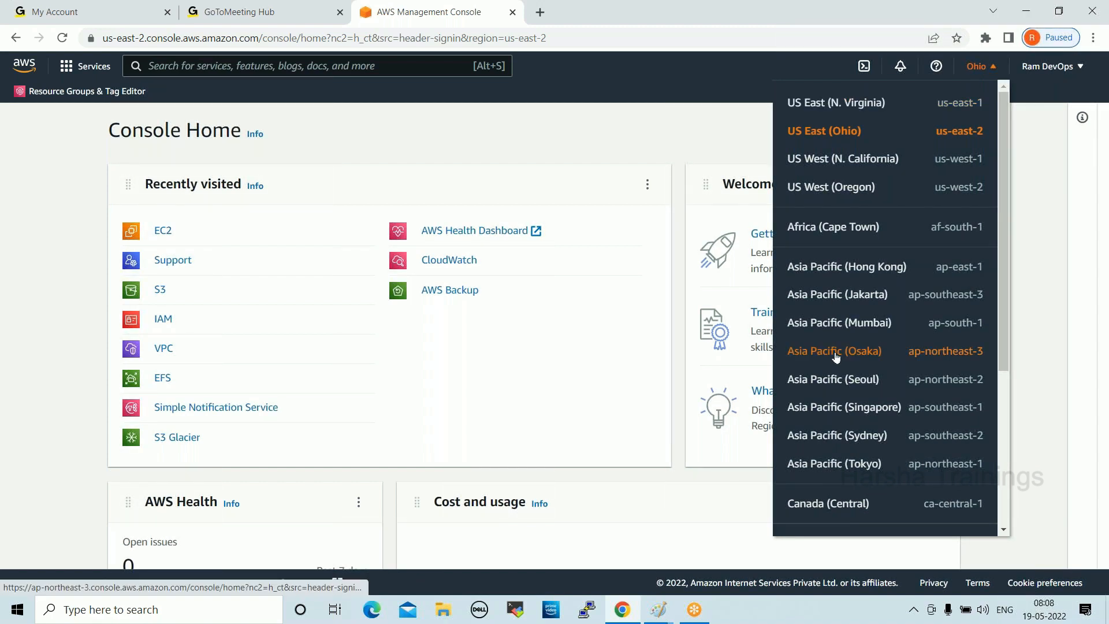
{"action": "left_click", "coordinate": [1093, 139]}
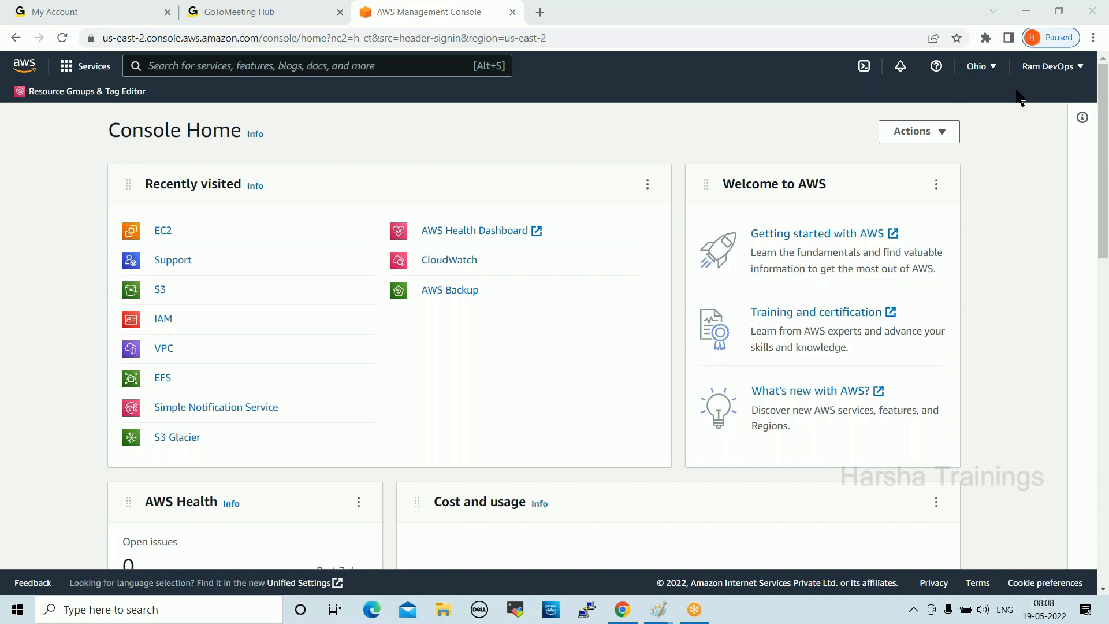
{"action": "left_click", "coordinate": [981, 67]}
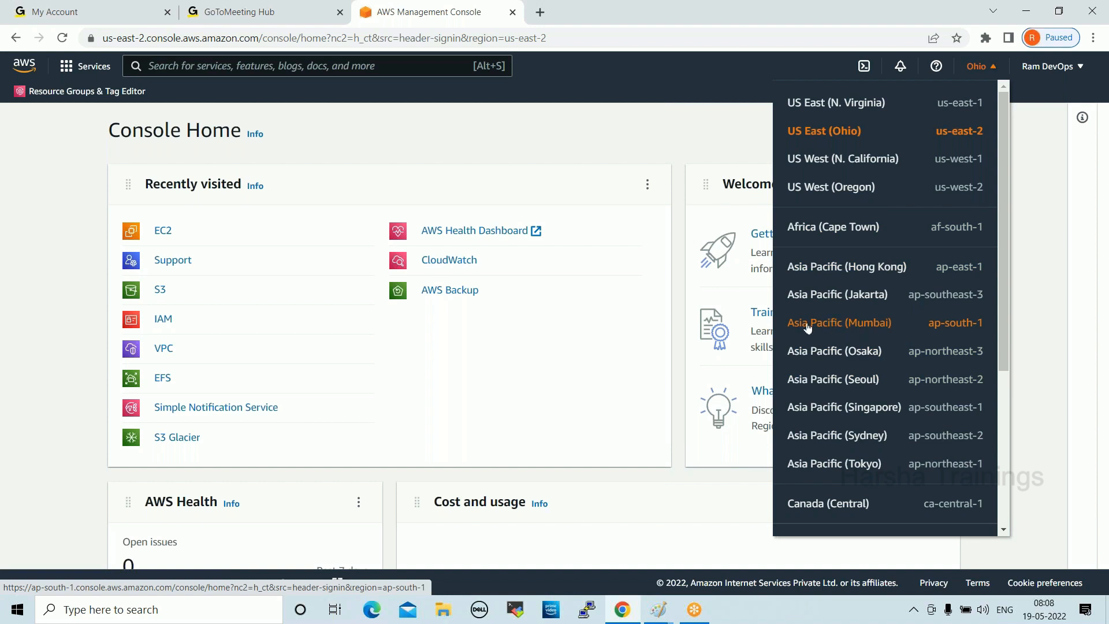
{"action": "left_click", "coordinate": [825, 325]}
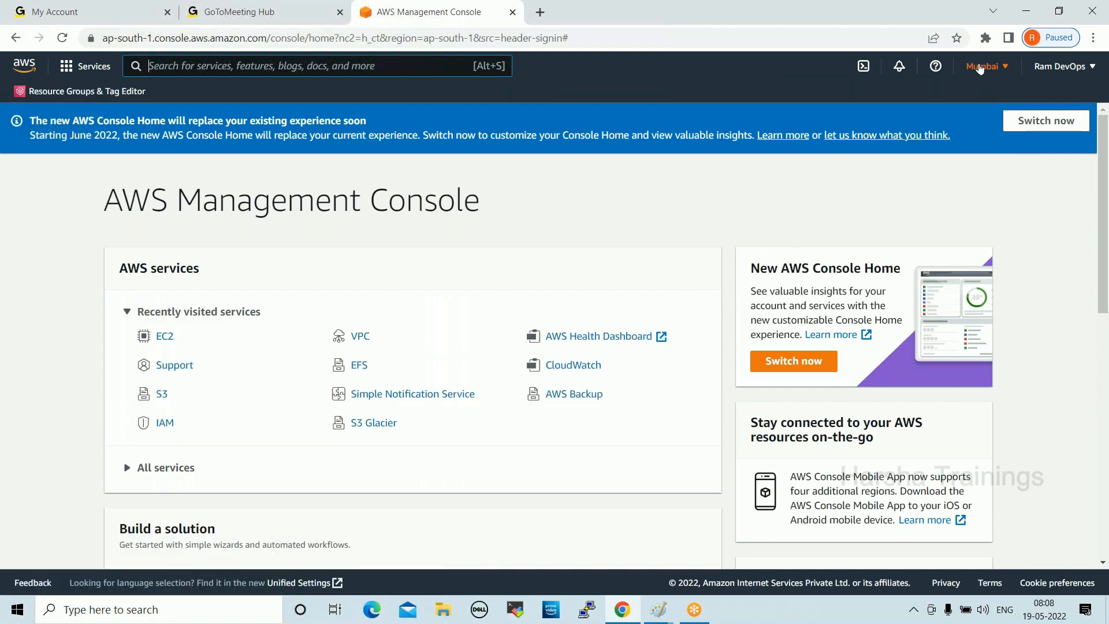
Switch the AWS console region to Europe (Frankfurt), eu-central-1.
{"action": "left_click", "coordinate": [980, 68]}
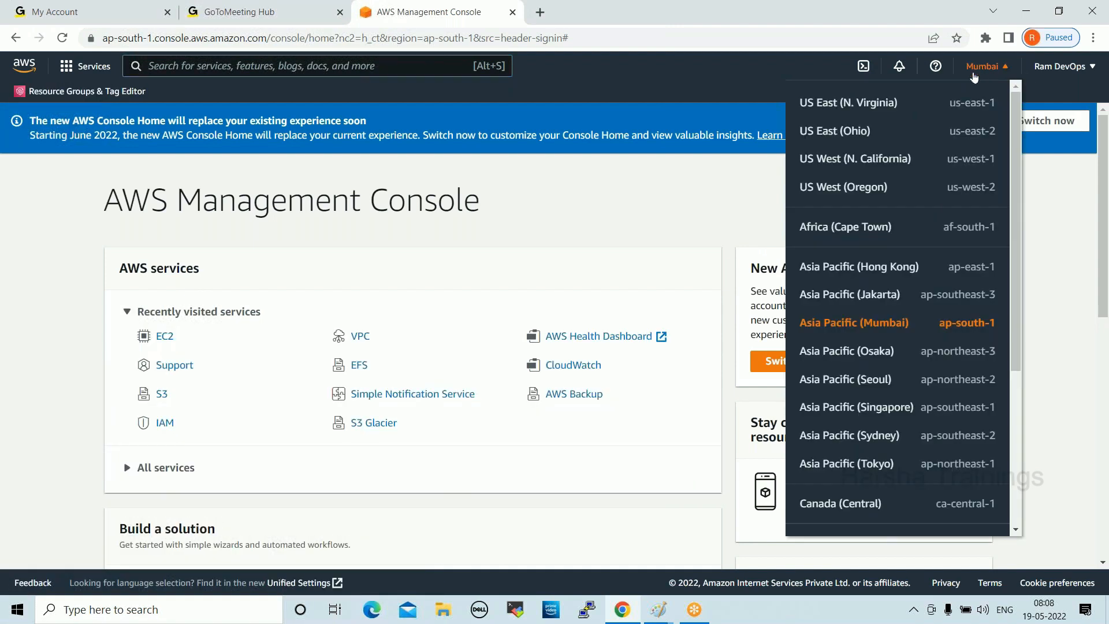
{"action": "scroll", "coordinate": [902, 294], "scroll_direction": "down", "scroll_amount": 1}
{"action": "scroll", "coordinate": [902, 294], "scroll_direction": "down", "scroll_amount": 4}
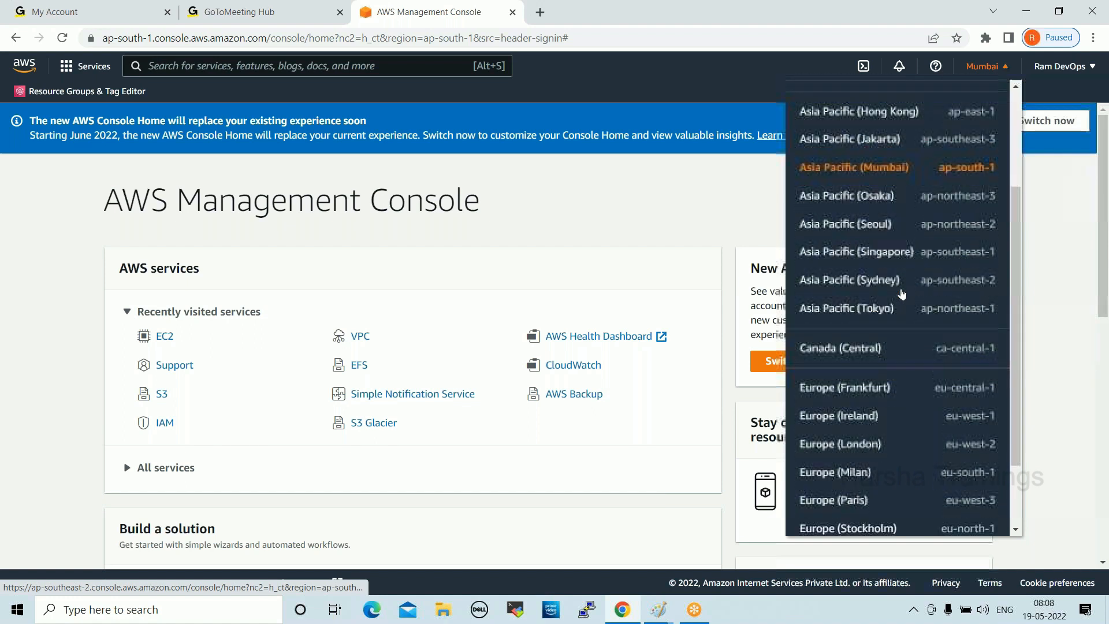
{"action": "left_click", "coordinate": [863, 296]}
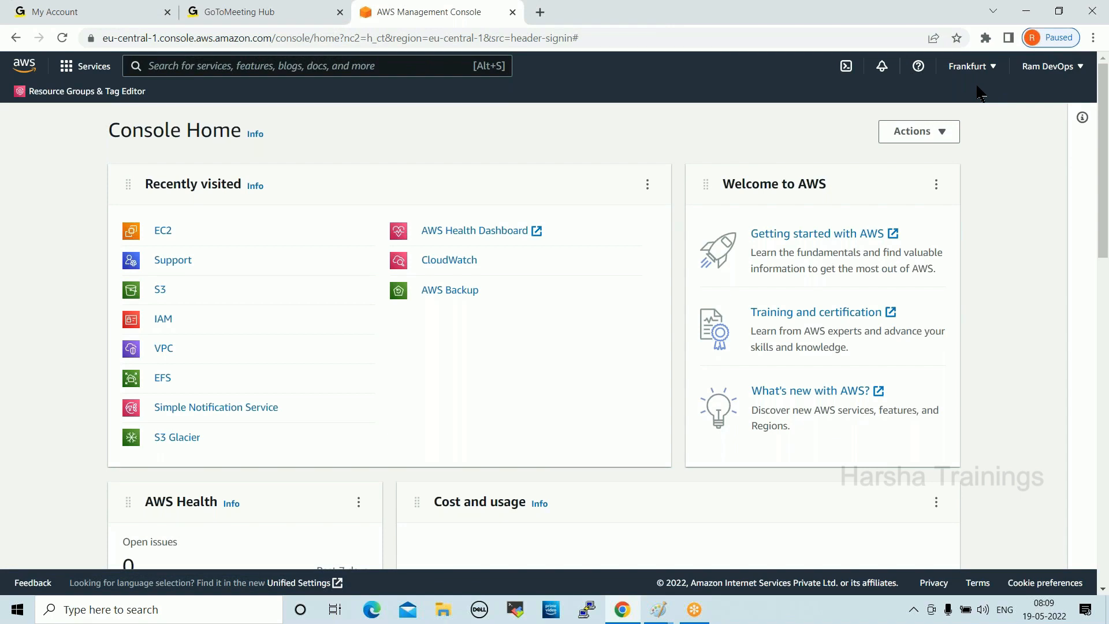
Switch the AWS console region to US East (Ohio), us-east-2.
{"action": "left_click", "coordinate": [972, 66]}
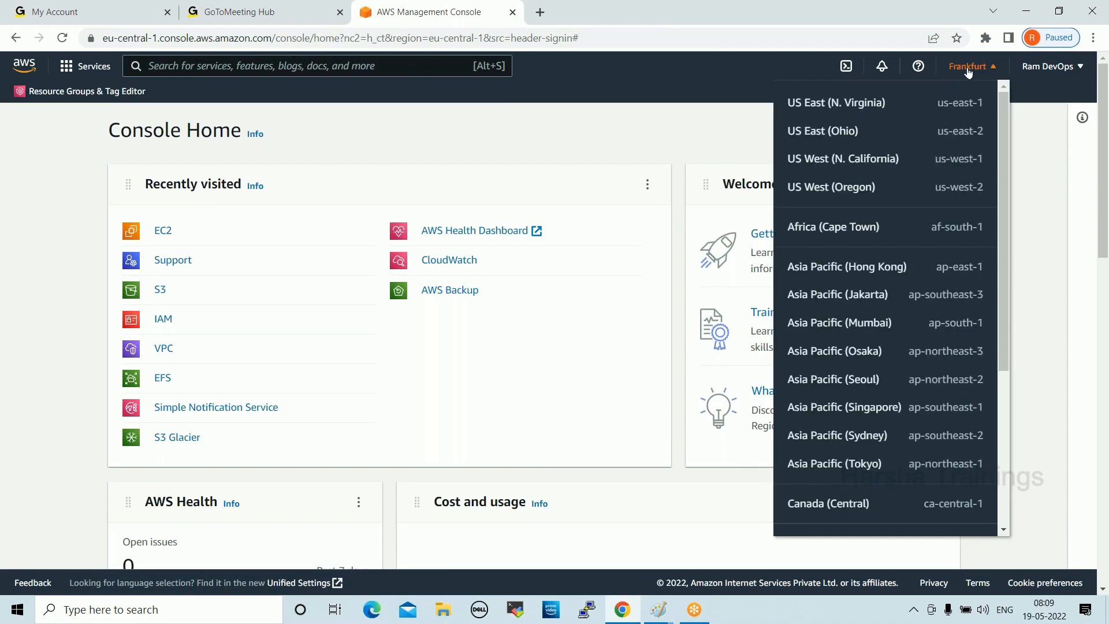
{"action": "left_click", "coordinate": [837, 137]}
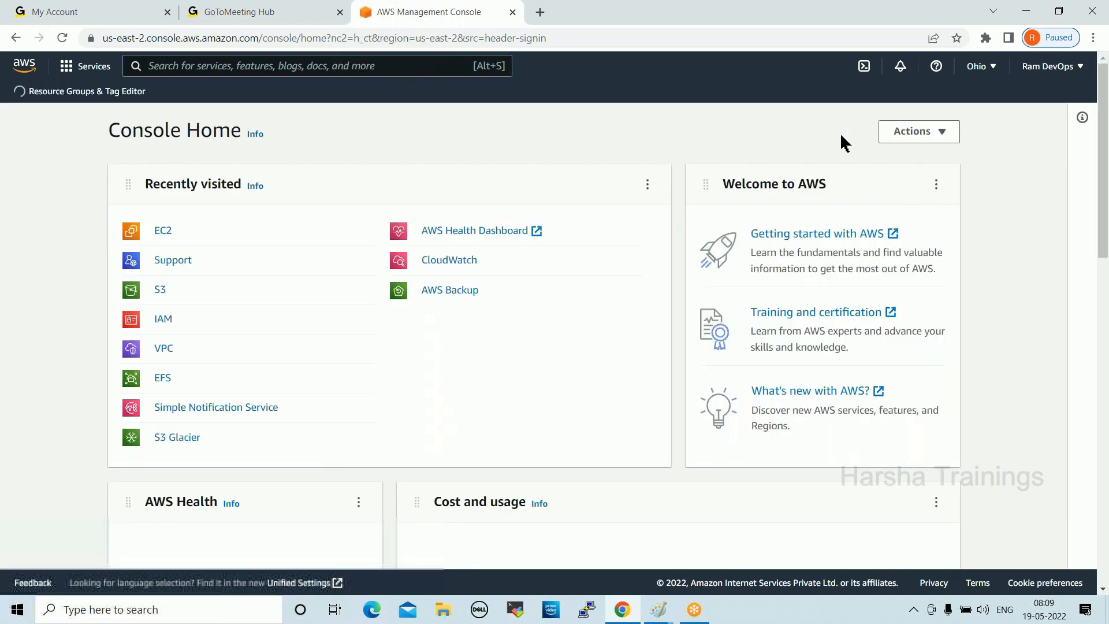
Examine the catalogue of AWS service categories and the services under Compute, including EC2, and close it.
{"action": "left_click", "coordinate": [89, 70]}
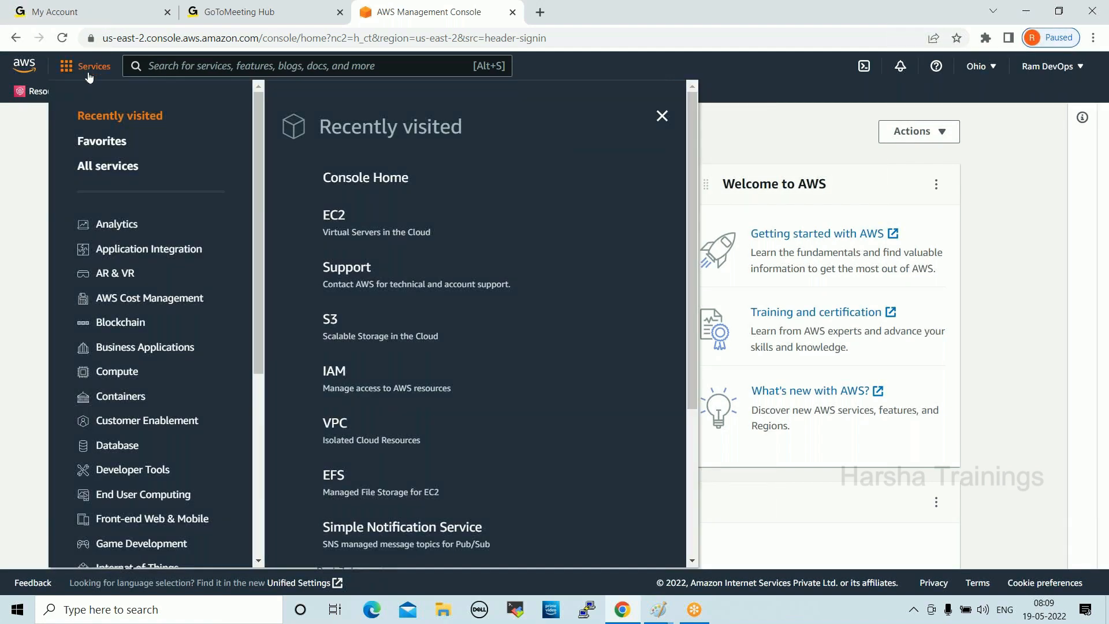
{"action": "scroll", "coordinate": [134, 254], "scroll_direction": "down", "scroll_amount": 3}
{"action": "scroll", "coordinate": [134, 254], "scroll_direction": "down", "scroll_amount": 3}
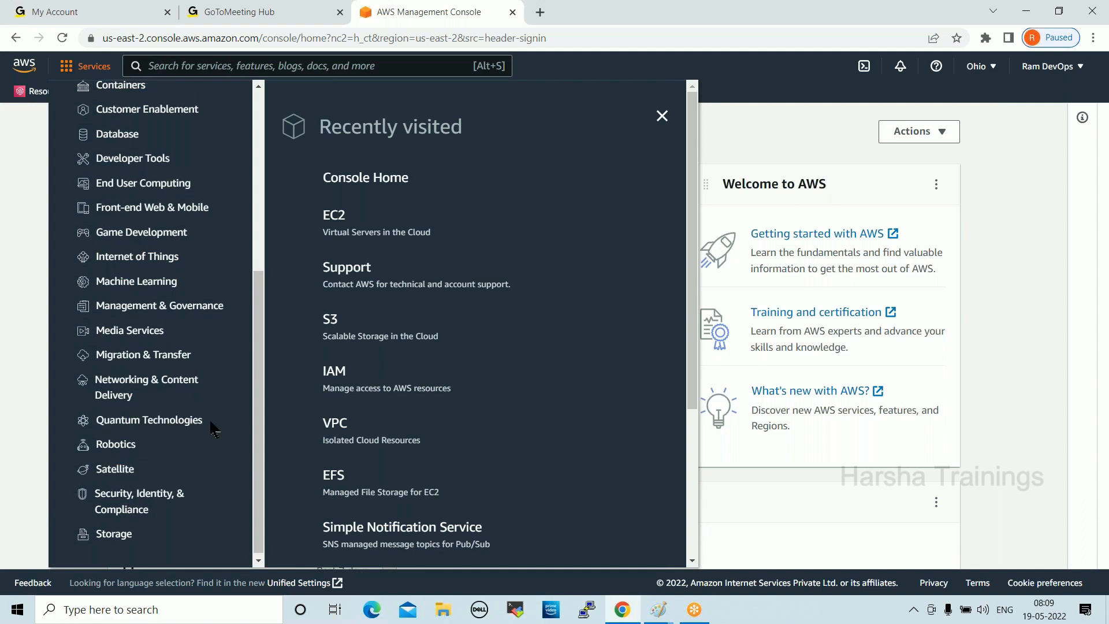
{"action": "scroll", "coordinate": [210, 426], "scroll_direction": "up", "scroll_amount": 3}
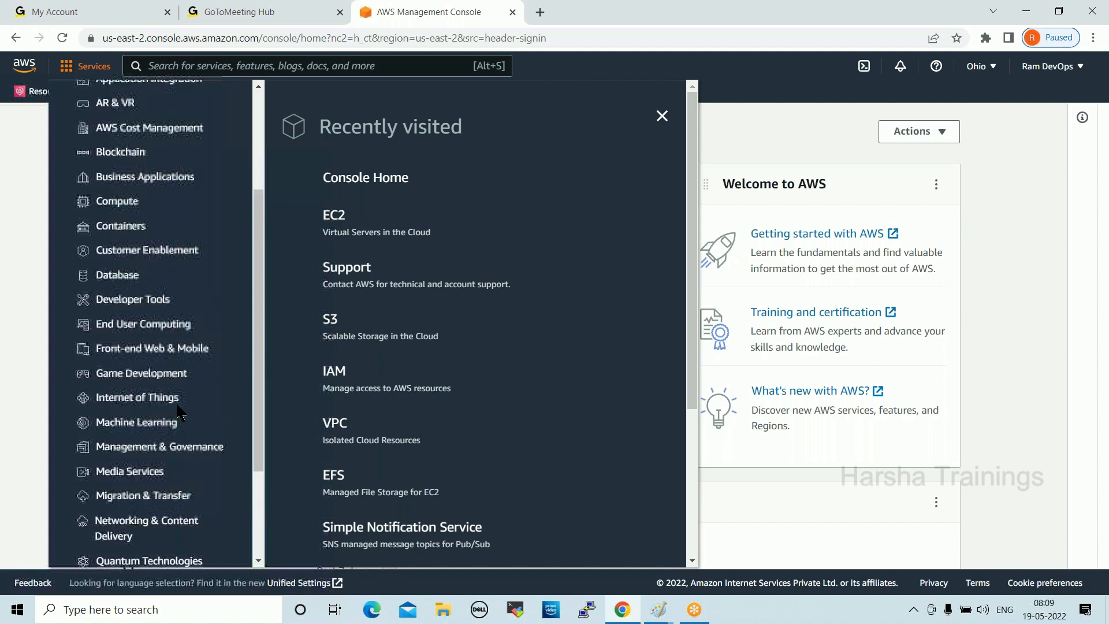
{"action": "left_click", "coordinate": [120, 202]}
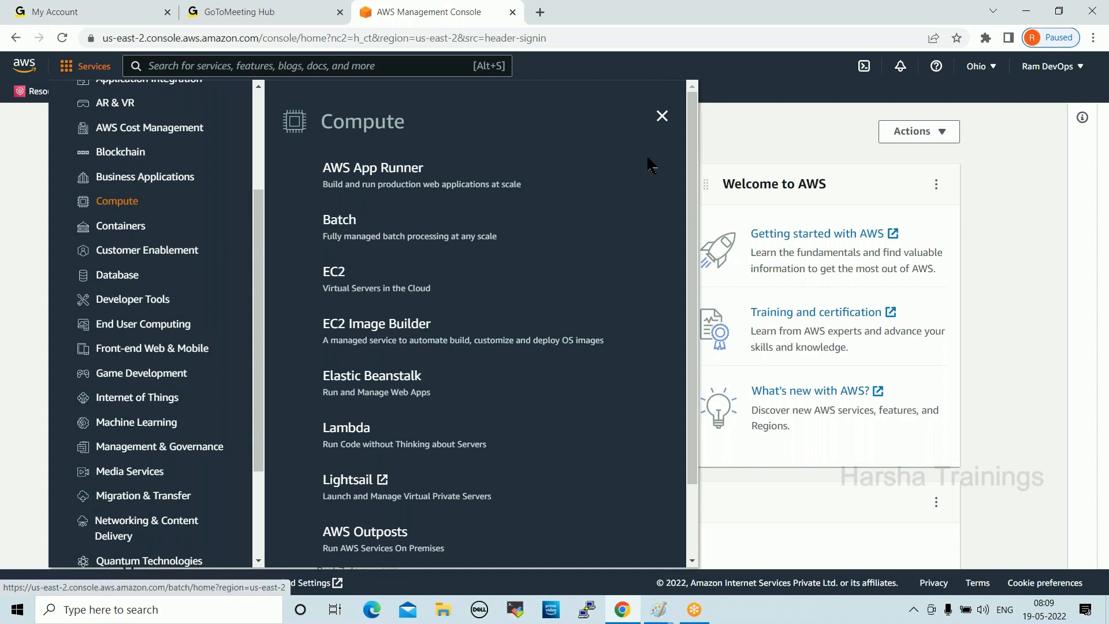
{"action": "left_click", "coordinate": [661, 115]}
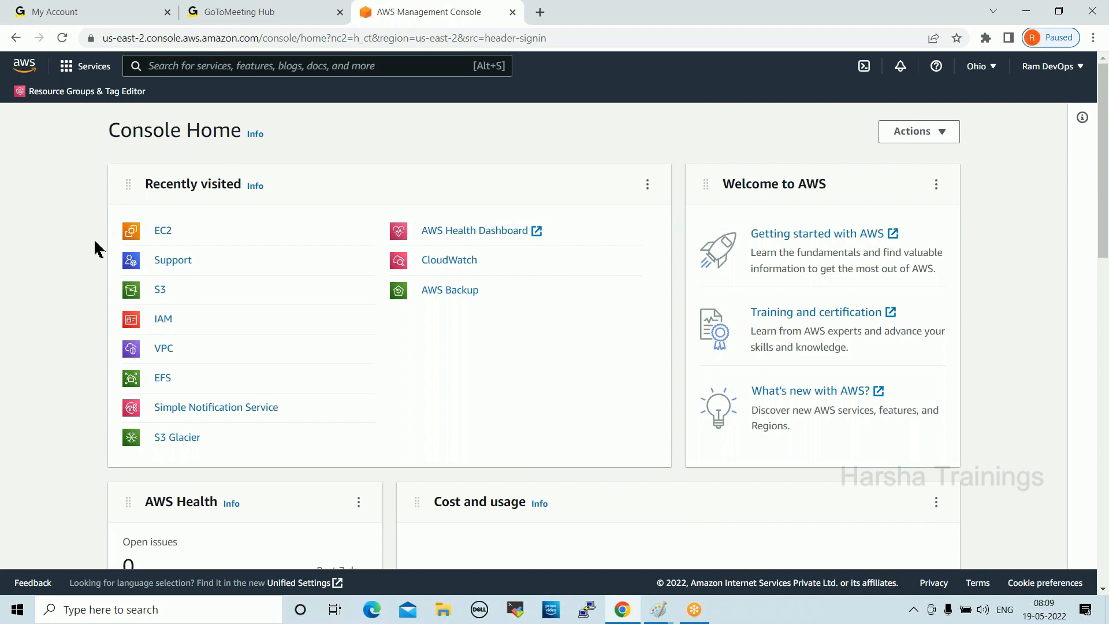
{"action": "left_click", "coordinate": [93, 67]}
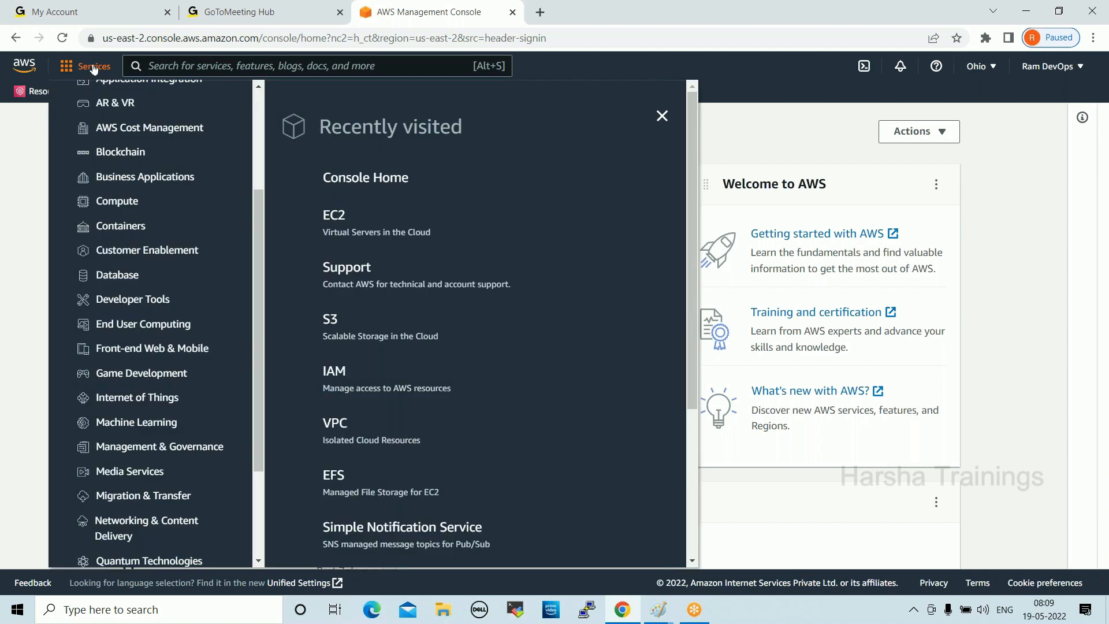
{"action": "left_click", "coordinate": [117, 202]}
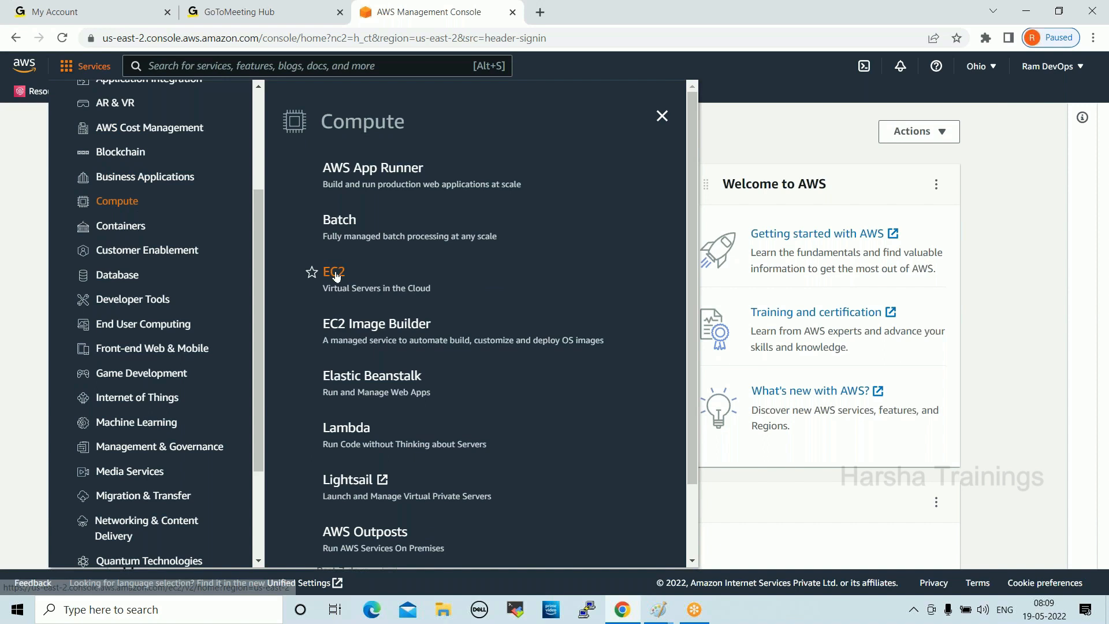
{"action": "left_click", "coordinate": [662, 116]}
Search the console's services for "ec2" and open the EC2 service dashboard.
{"action": "left_click", "coordinate": [238, 66]}
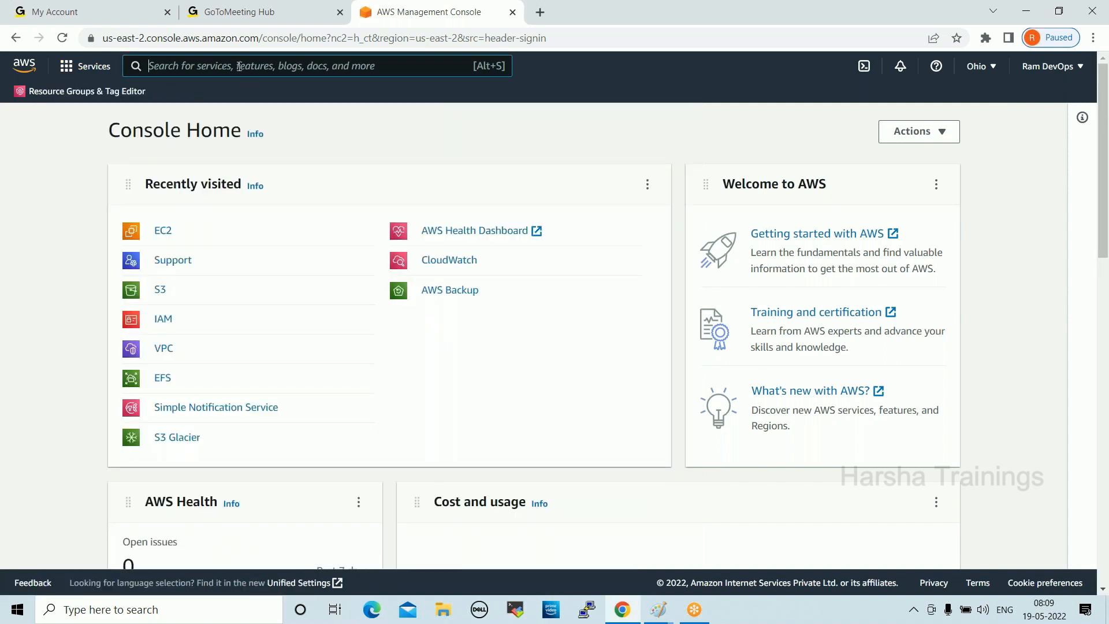
{"action": "type", "text": "ec2"}
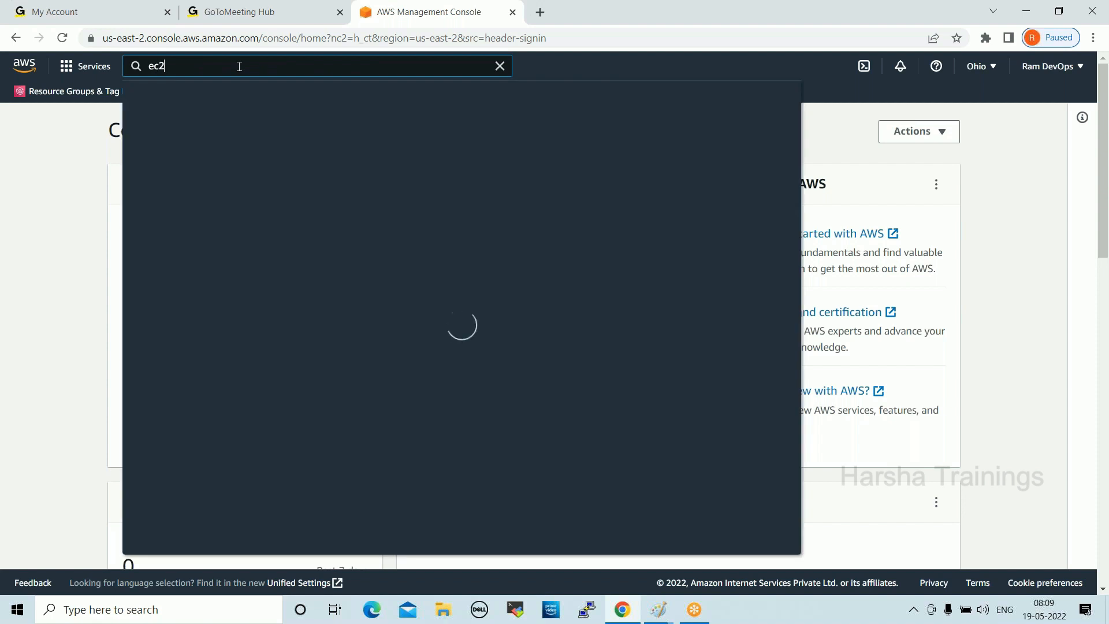
{"action": "mouse_move", "coordinate": [351, 180]}
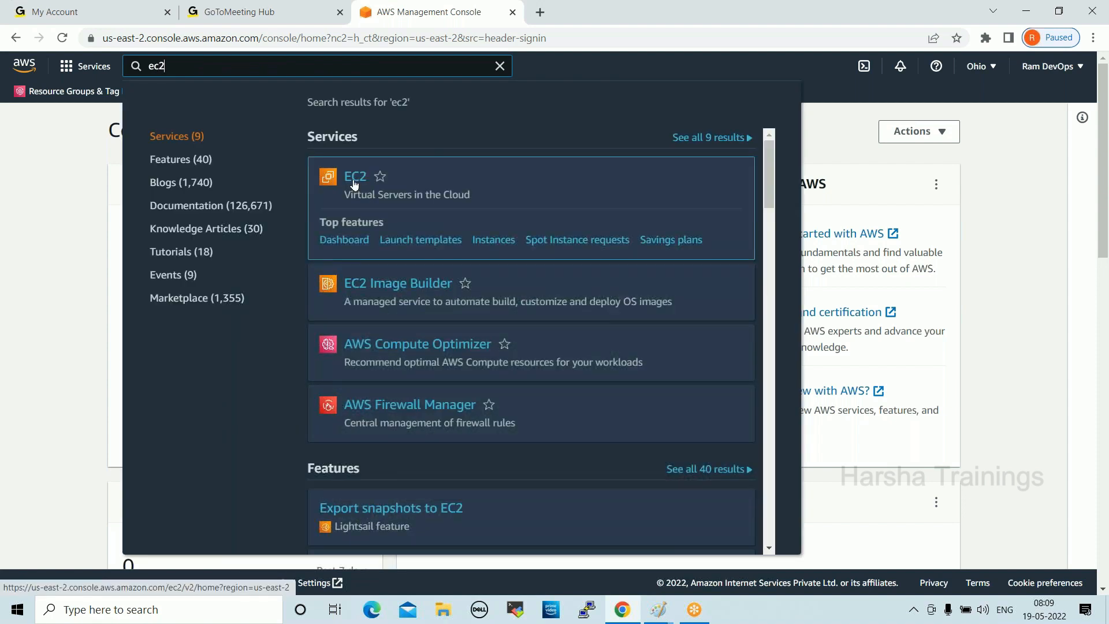
{"action": "left_click", "coordinate": [351, 179]}
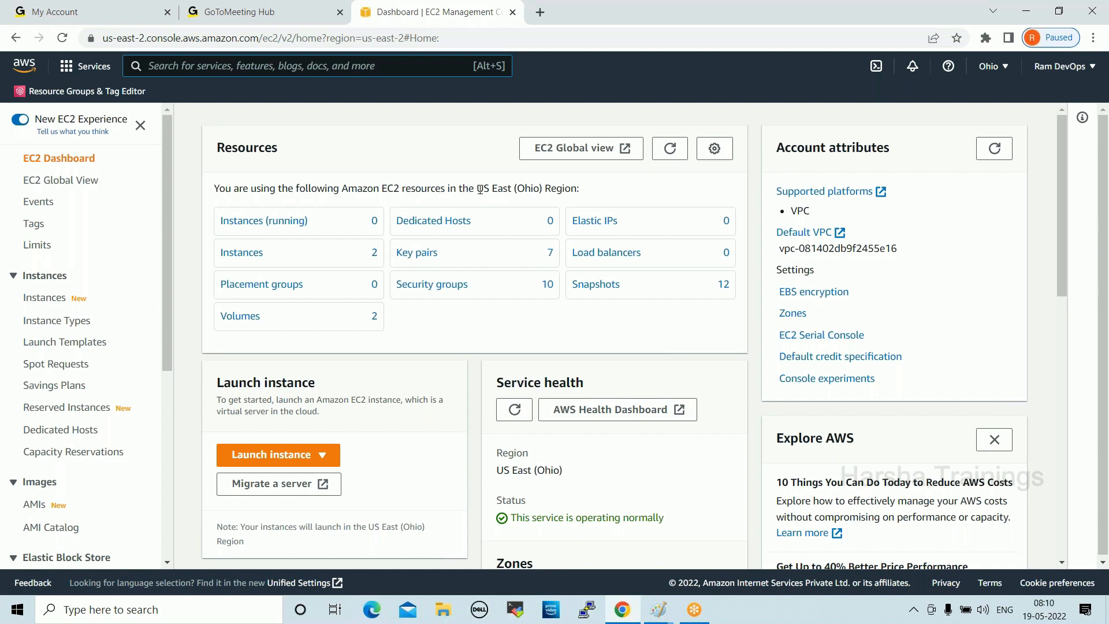
Open the running instances from the EC2 dashboard and remove the "Instance state = running" filter to list all instances.
{"action": "left_click_drag", "start_coordinate": [478, 184], "coordinate": [498, 184]}
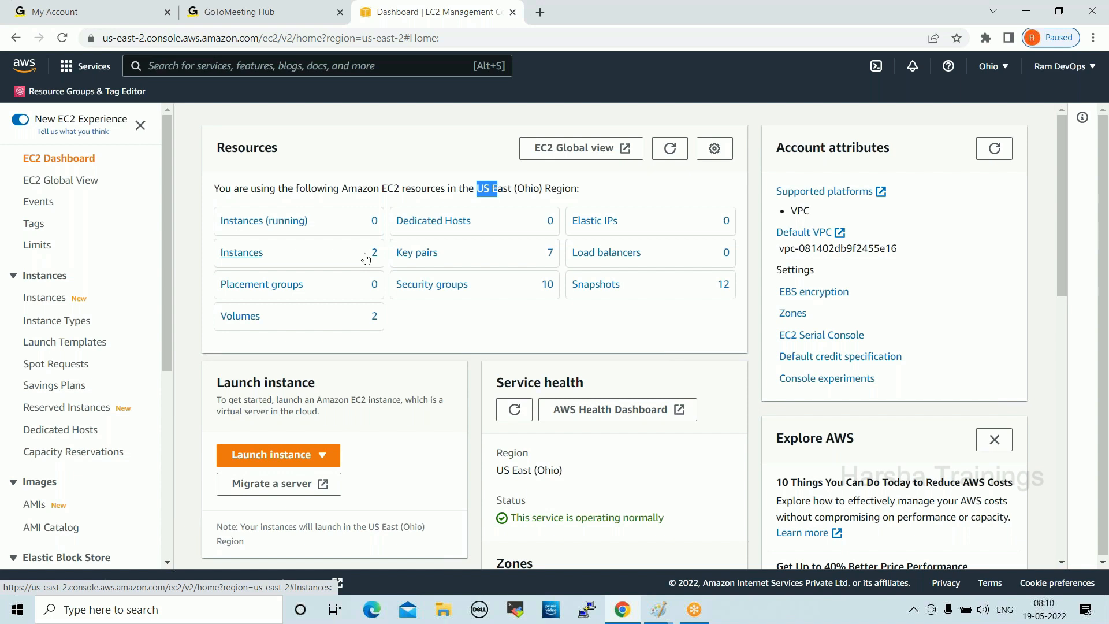
{"action": "left_click", "coordinate": [254, 224]}
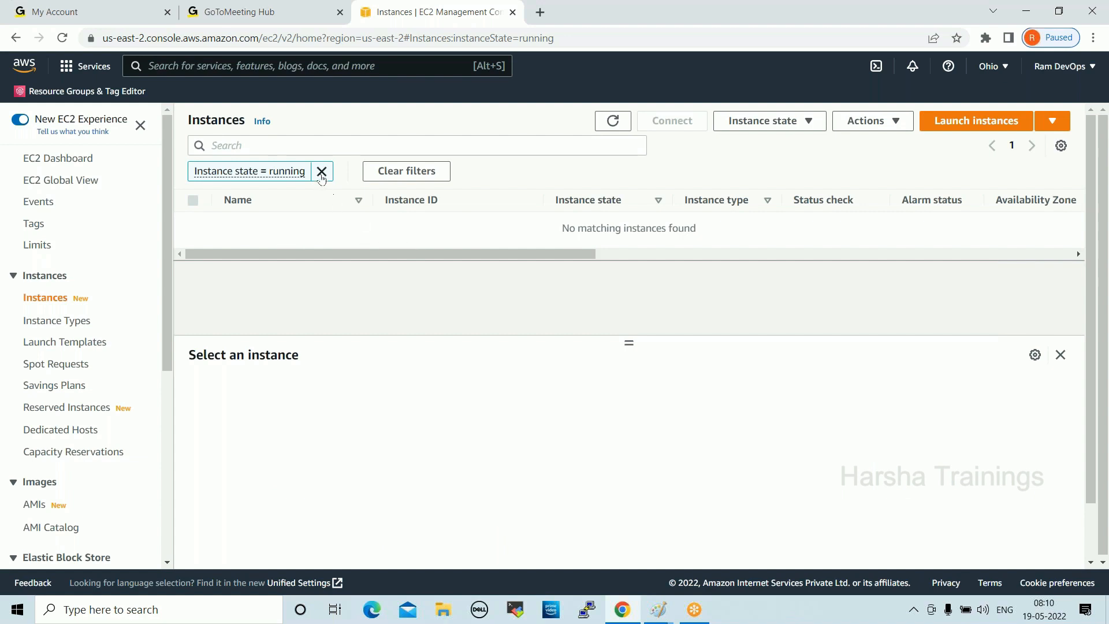
{"action": "left_click", "coordinate": [321, 171]}
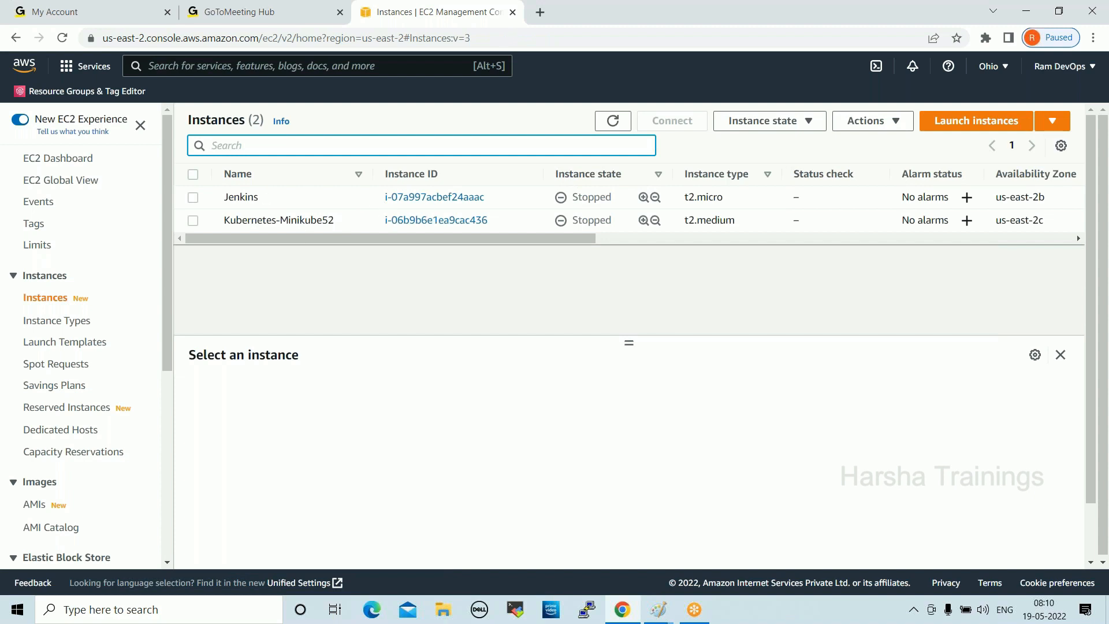
View the details of the Jenkins instance and deselect it again.
{"action": "double_click", "coordinate": [225, 197]}
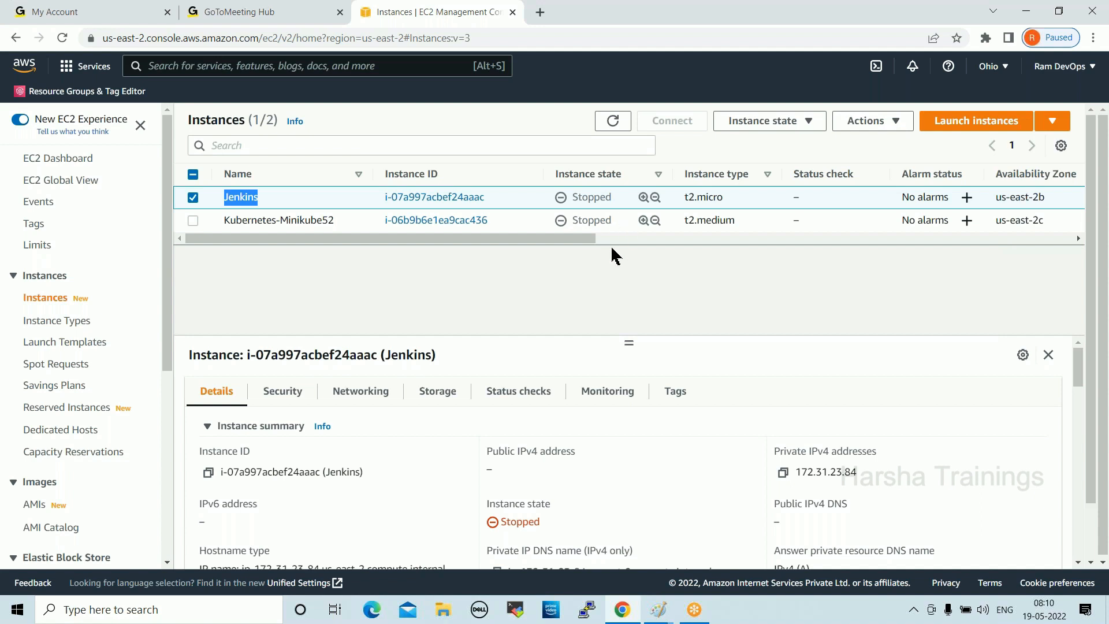
{"action": "left_click", "coordinate": [193, 197]}
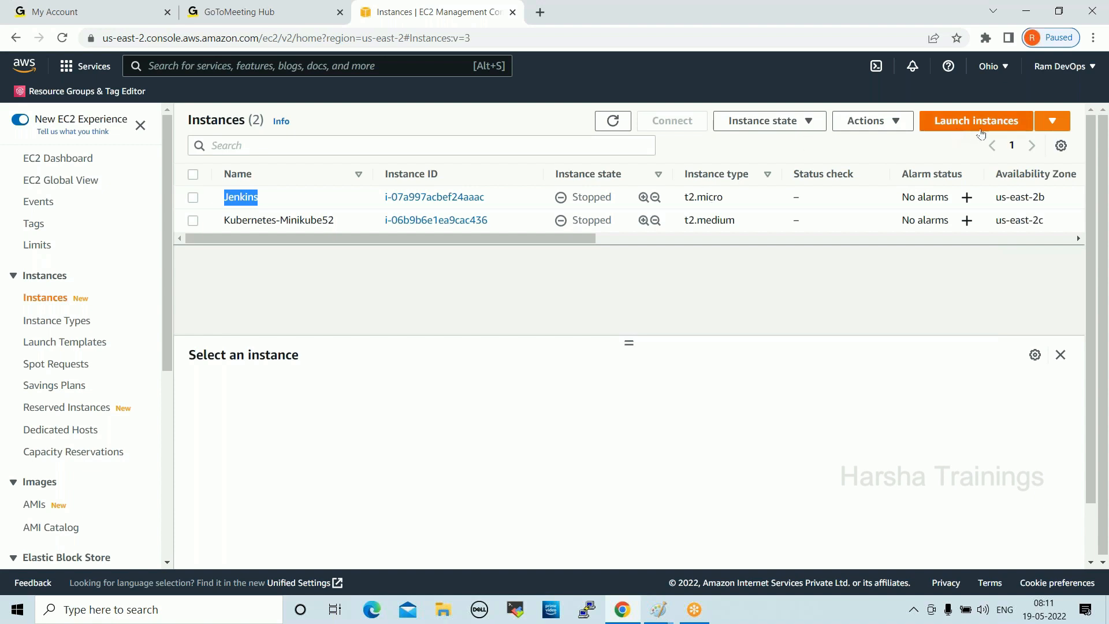
Start launching a new instance and highlight "Amazon Machine Image" in the title of the wizard's first step.
{"action": "left_click", "coordinate": [960, 121]}
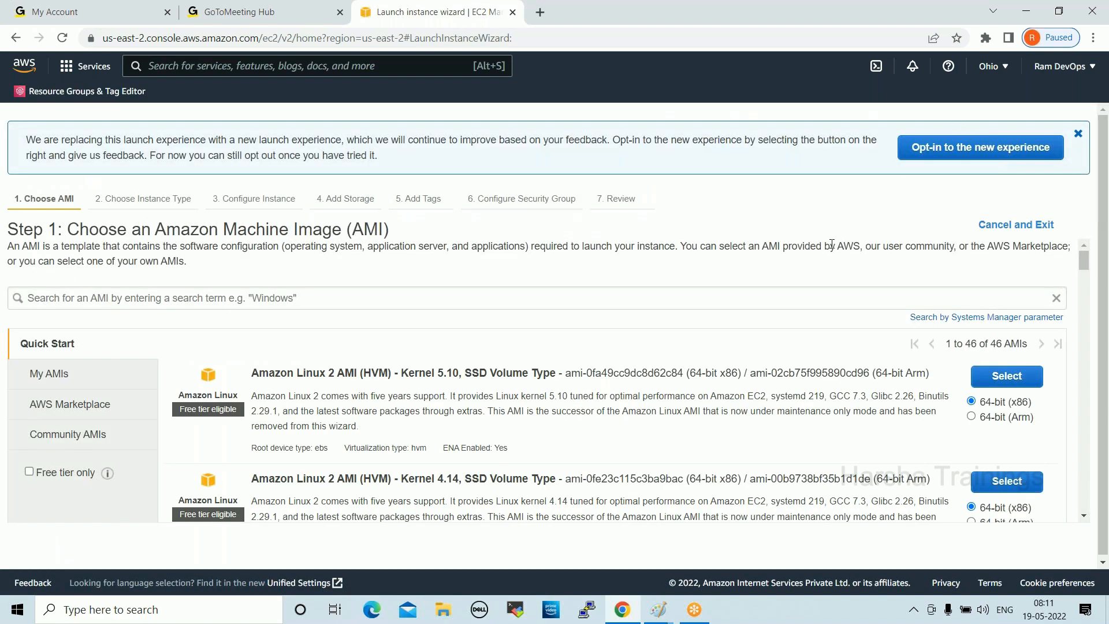
{"action": "scroll", "coordinate": [684, 333], "scroll_direction": "down", "scroll_amount": 1}
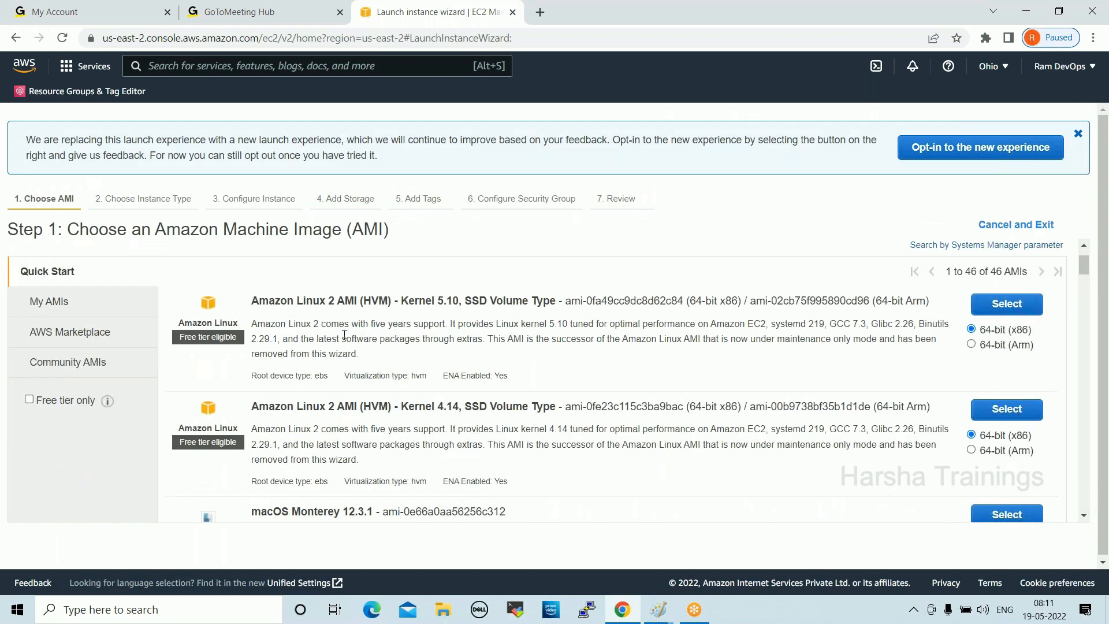
{"action": "scroll", "coordinate": [463, 279], "scroll_direction": "up", "scroll_amount": 1}
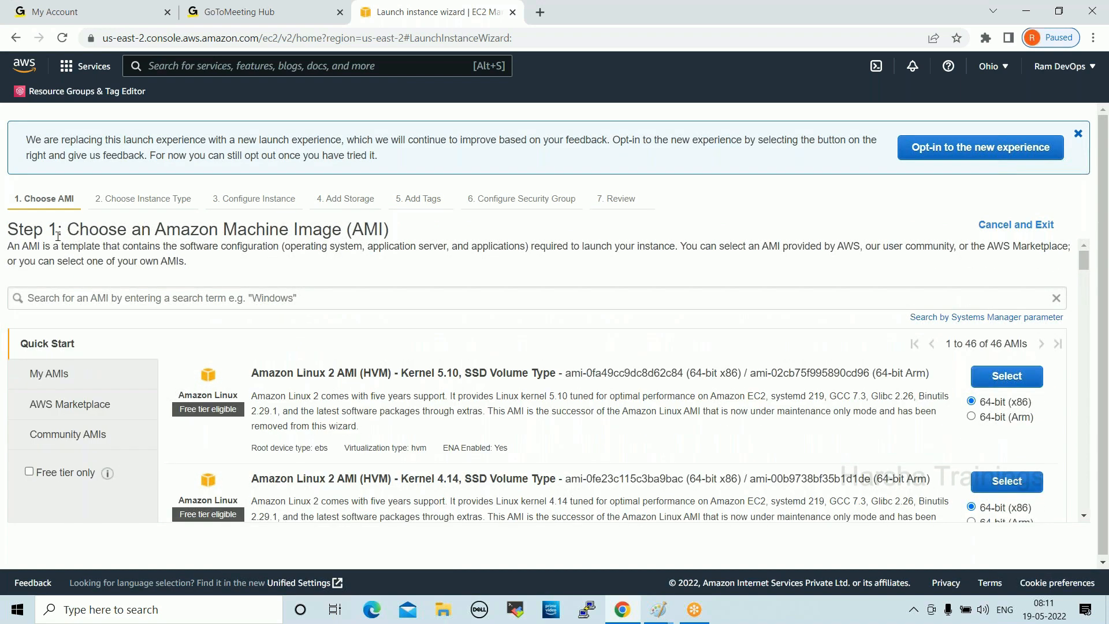
{"action": "left_click_drag", "start_coordinate": [68, 230], "coordinate": [421, 227]}
{"action": "left_click", "coordinate": [139, 232]}
{"action": "left_click_drag", "start_coordinate": [155, 230], "coordinate": [364, 229]}
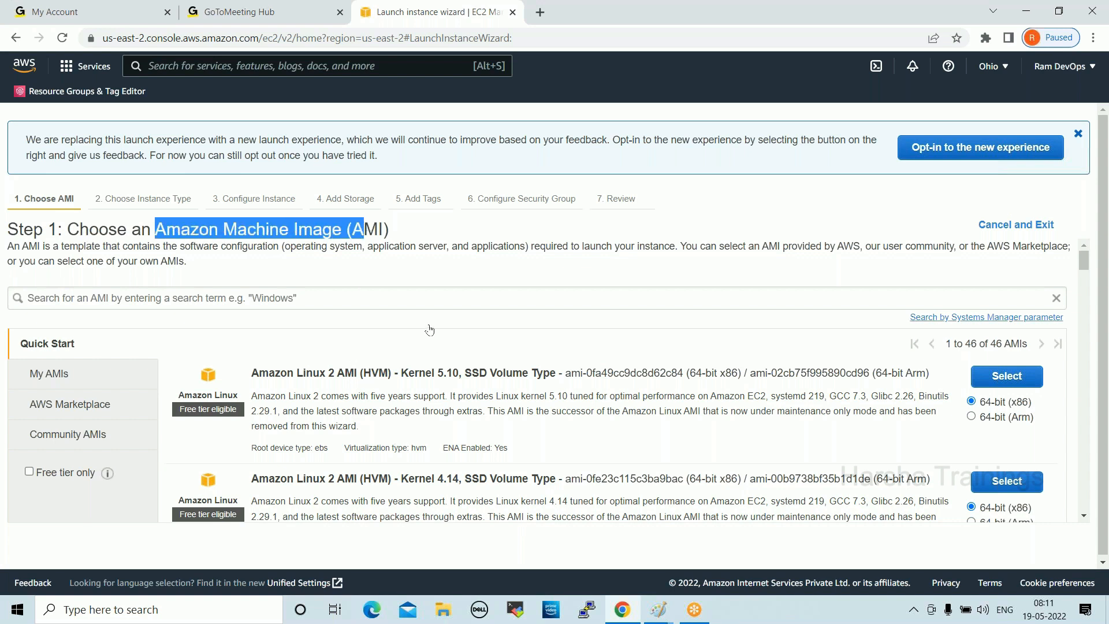
Examine the Quick Start AMIs from Amazon Linux and macOS through Red Hat, SUSE, Ubuntu and Windows Server, and return to the start.
{"action": "scroll", "coordinate": [393, 347], "scroll_direction": "down", "scroll_amount": 1}
{"action": "scroll", "coordinate": [354, 361], "scroll_direction": "up", "scroll_amount": 1}
{"action": "scroll", "coordinate": [492, 401], "scroll_direction": "down", "scroll_amount": 4}
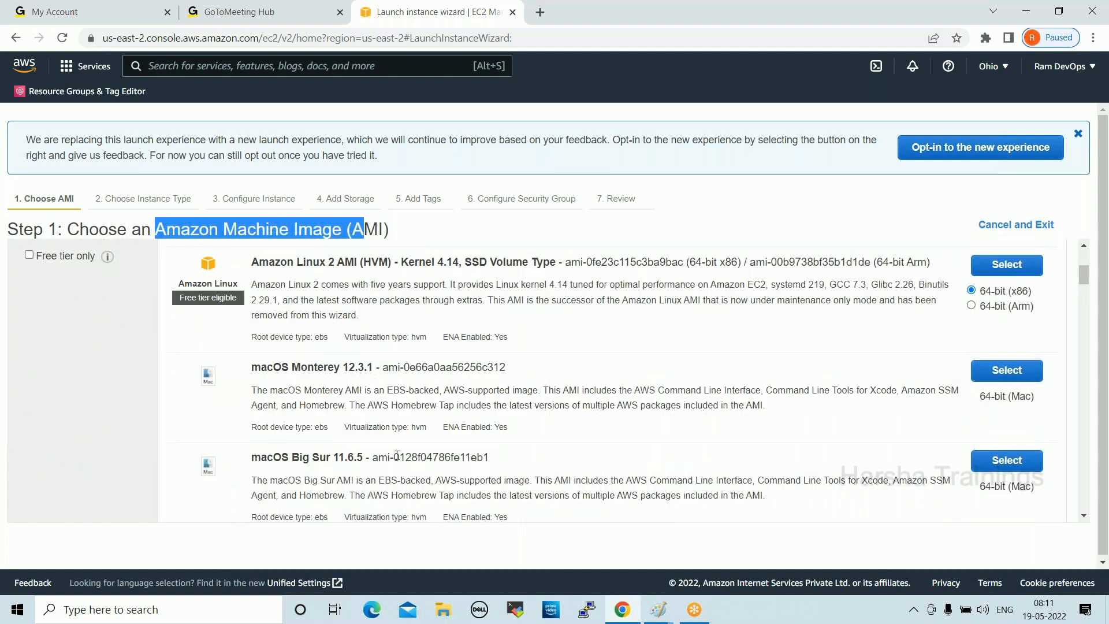
{"action": "scroll", "coordinate": [393, 452], "scroll_direction": "down", "scroll_amount": 3}
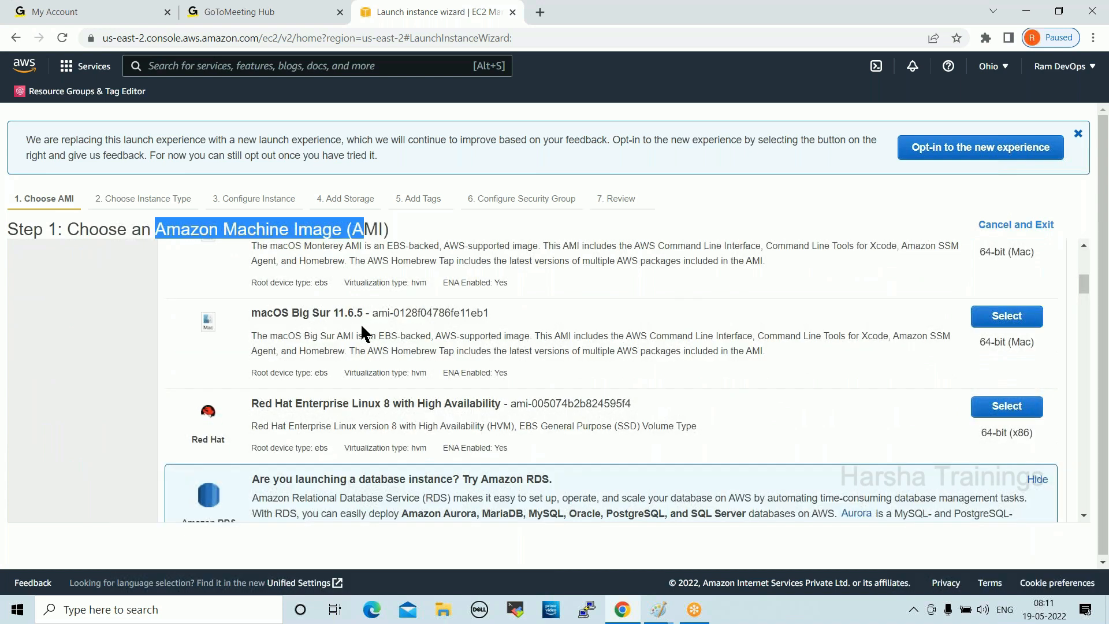
{"action": "left_click_drag", "start_coordinate": [254, 406], "coordinate": [379, 408]}
{"action": "scroll", "coordinate": [379, 407], "scroll_direction": "down", "scroll_amount": 4}
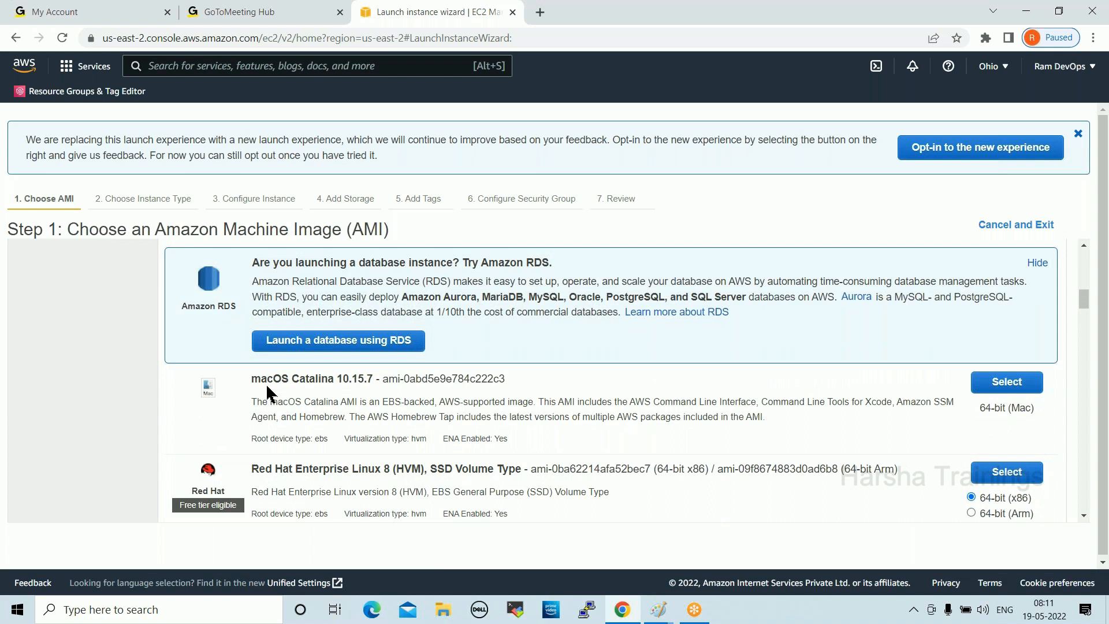
{"action": "scroll", "coordinate": [373, 405], "scroll_direction": "down", "scroll_amount": 3}
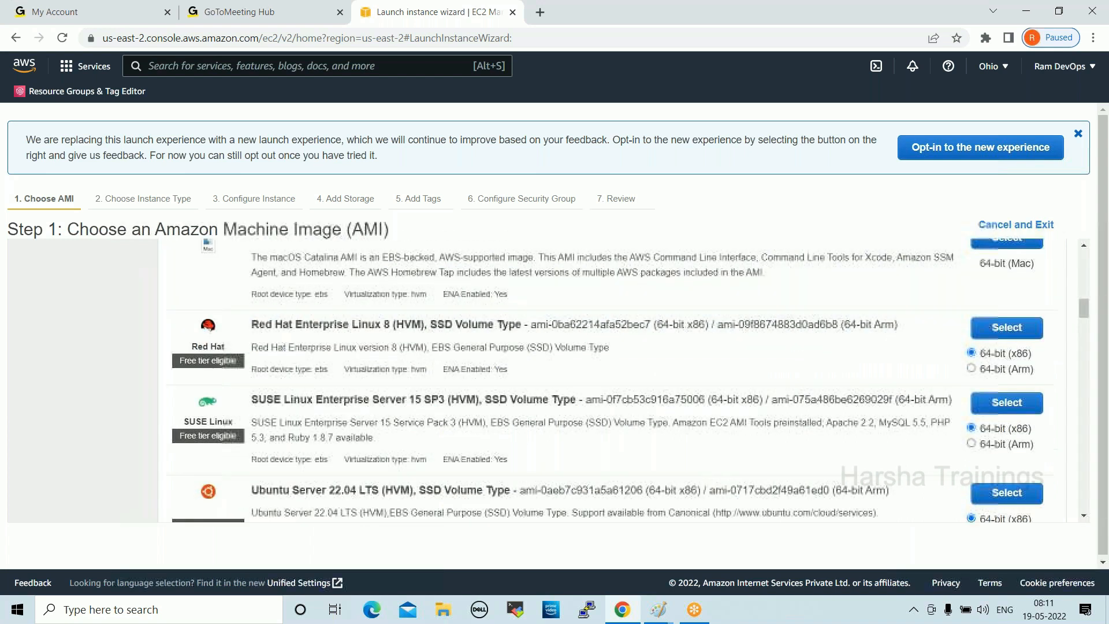
{"action": "left_click_drag", "start_coordinate": [256, 398], "coordinate": [424, 399]}
{"action": "left_click_drag", "start_coordinate": [253, 489], "coordinate": [365, 491]}
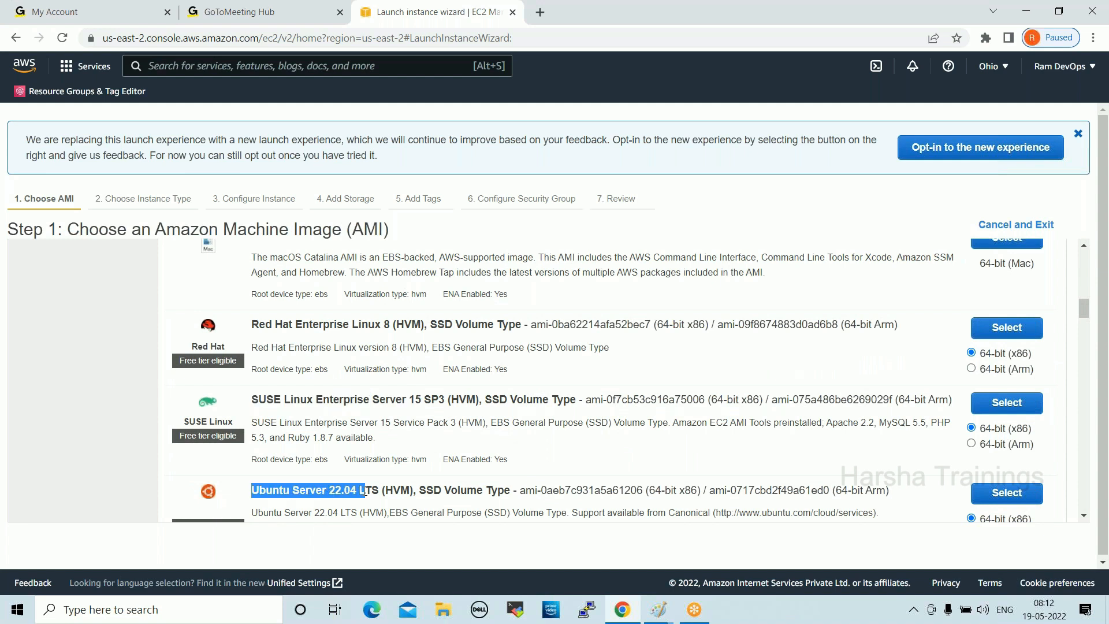
{"action": "scroll", "coordinate": [347, 494], "scroll_direction": "down", "scroll_amount": 1}
{"action": "scroll", "coordinate": [407, 414], "scroll_direction": "down", "scroll_amount": 5}
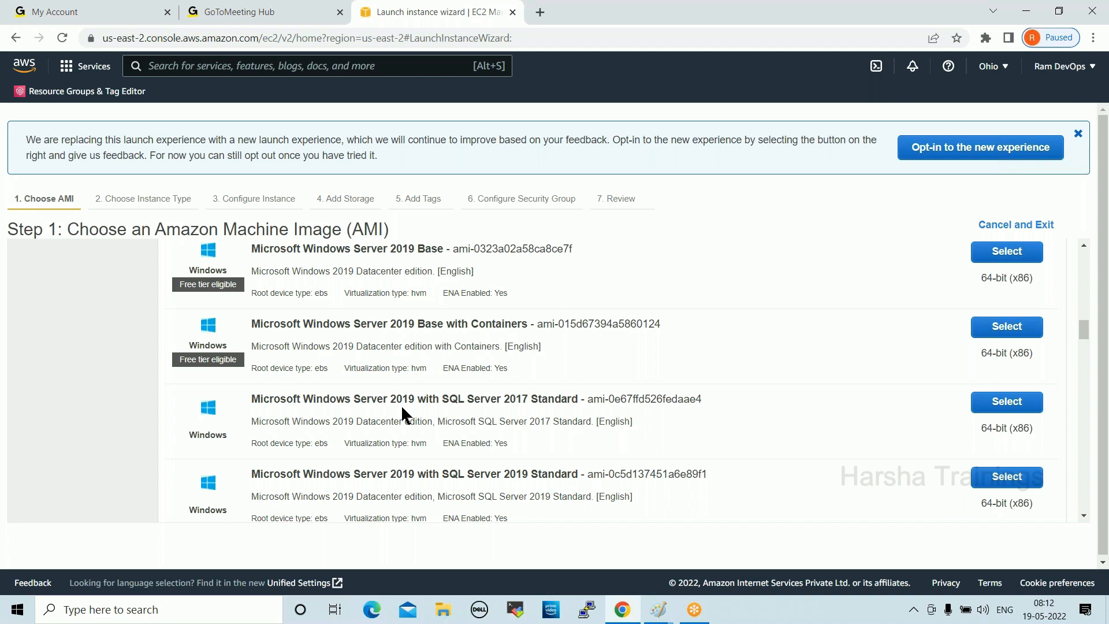
{"action": "scroll", "coordinate": [404, 408], "scroll_direction": "up", "scroll_amount": 10}
{"action": "scroll", "coordinate": [414, 390], "scroll_direction": "up", "scroll_amount": 5}
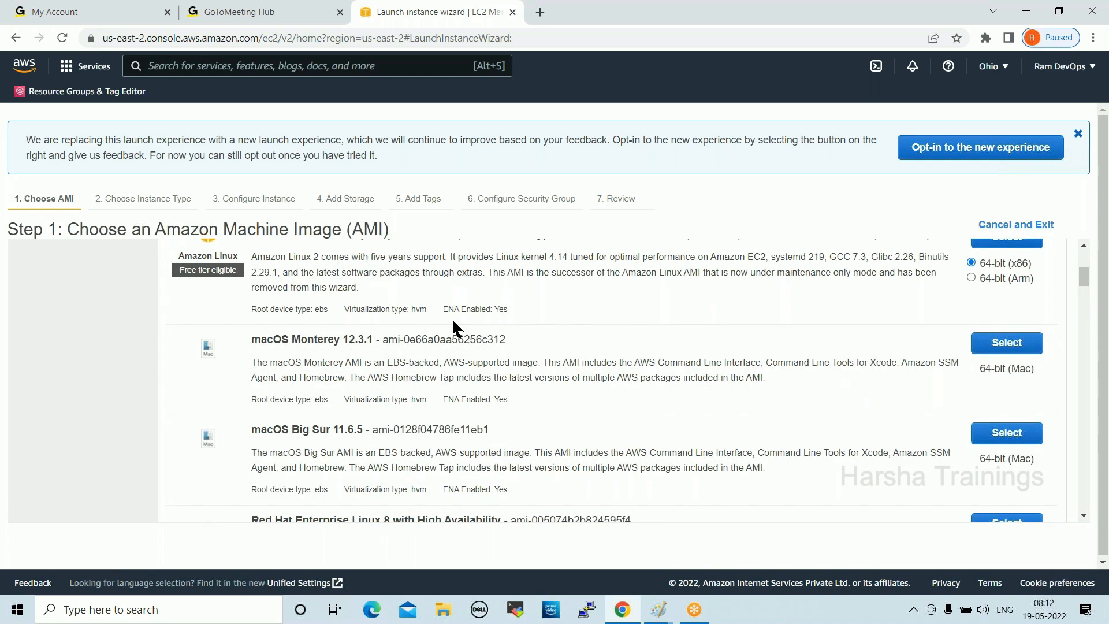
{"action": "scroll", "coordinate": [514, 319], "scroll_direction": "up", "scroll_amount": 4}
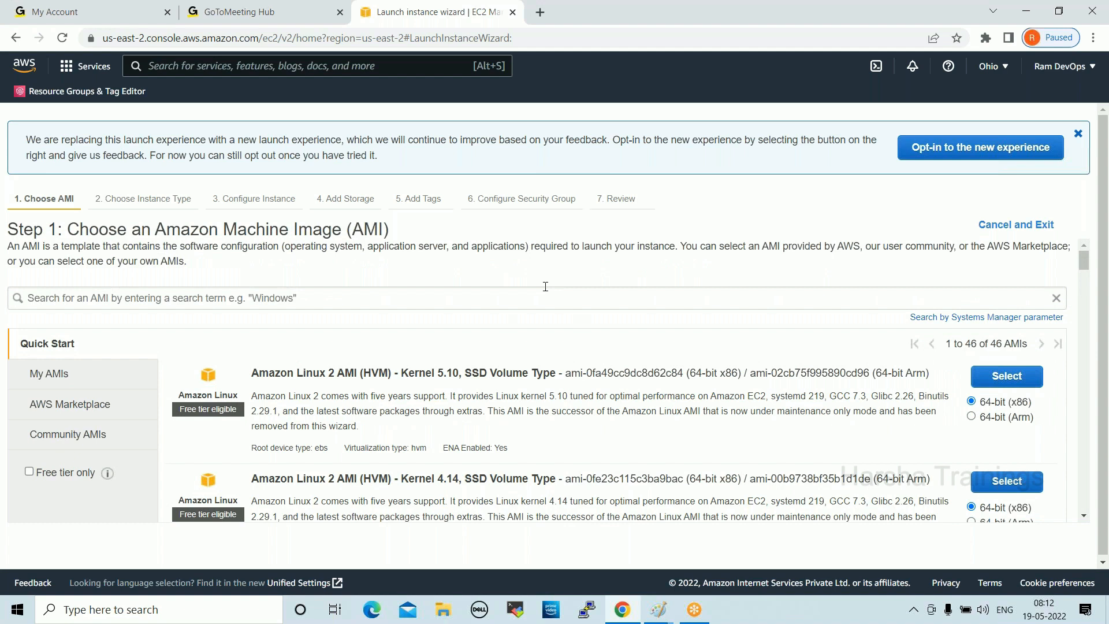
Highlight the number of available AMIs above the Quick Start list and look through the images again.
{"action": "scroll", "coordinate": [483, 260], "scroll_direction": "down", "scroll_amount": 1}
{"action": "scroll", "coordinate": [635, 347], "scroll_direction": "up", "scroll_amount": 1}
{"action": "left_click_drag", "start_coordinate": [1027, 344], "coordinate": [948, 344]}
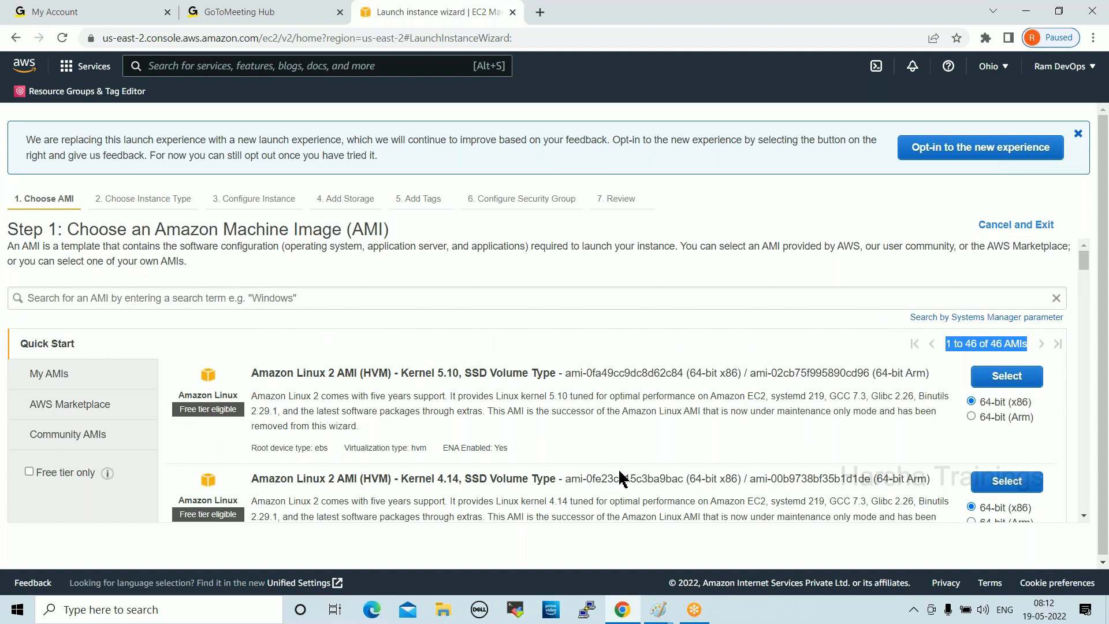
{"action": "scroll", "coordinate": [327, 398], "scroll_direction": "down", "scroll_amount": 10}
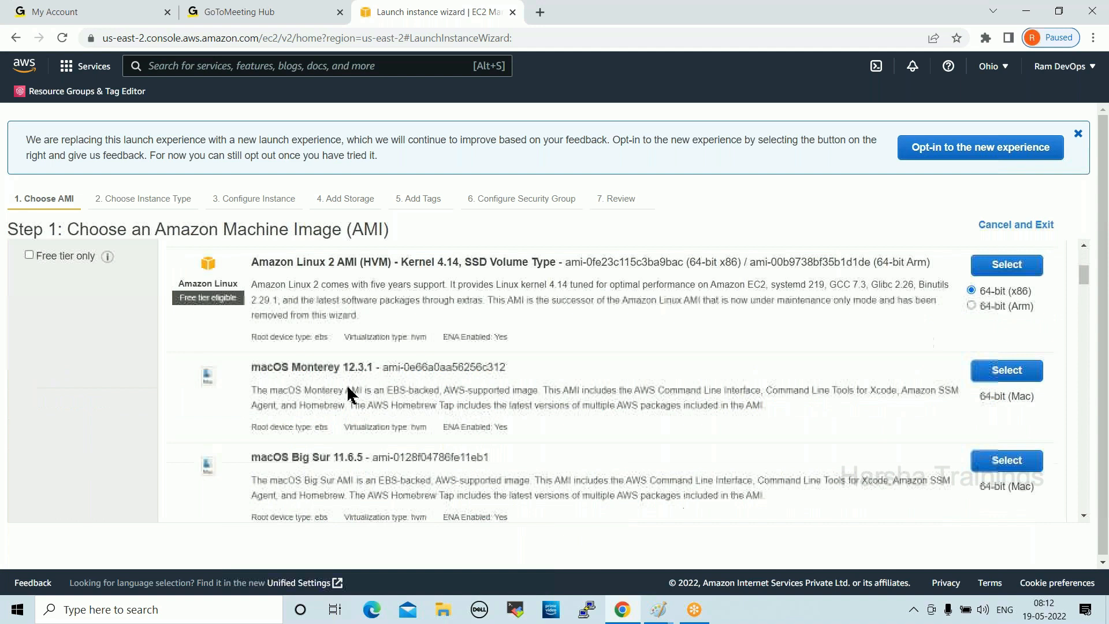
Highlight "Server 2019 Base" in the title of the Microsoft Windows Server 2019 Base image in the Quick Start list.
{"action": "scroll", "coordinate": [349, 395], "scroll_direction": "down", "scroll_amount": 3}
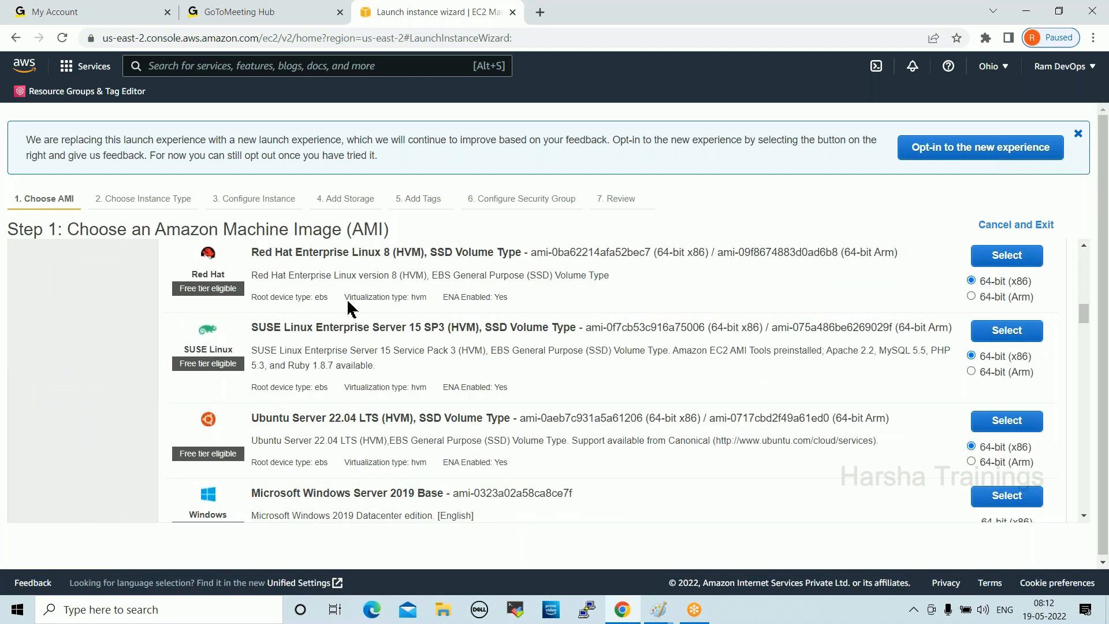
{"action": "scroll", "coordinate": [427, 416], "scroll_direction": "down", "scroll_amount": 3}
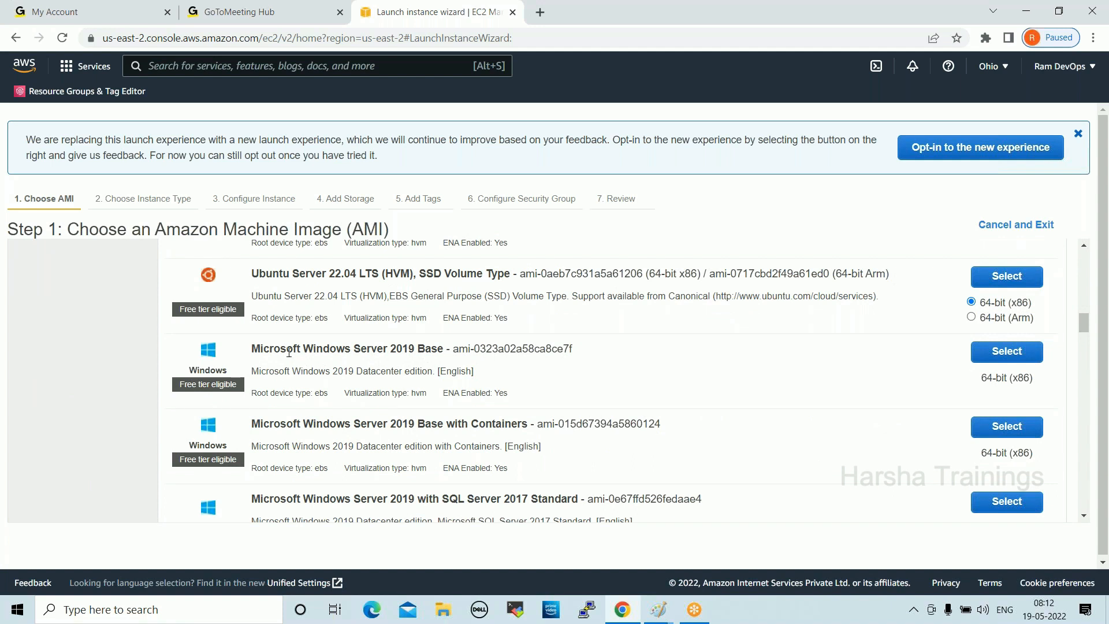
{"action": "left_click_drag", "start_coordinate": [353, 349], "coordinate": [446, 349]}
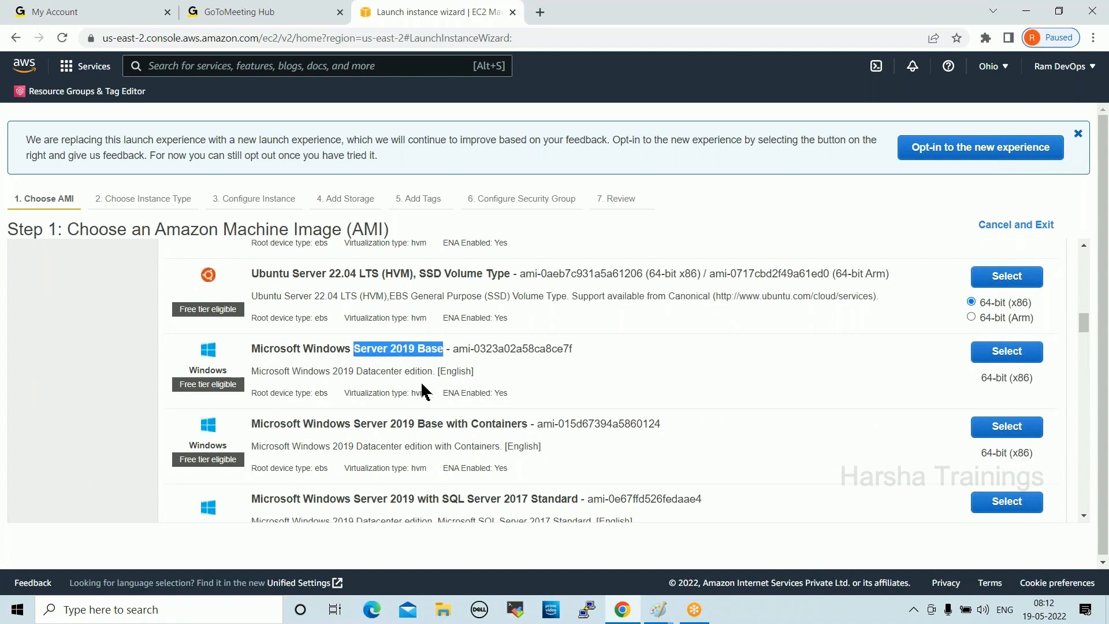
Examine the remaining Quick Start images from Windows Server through the Deep Learning and RHEL with SQL Server AMIs, and return to the start.
{"action": "scroll", "coordinate": [422, 380], "scroll_direction": "down", "scroll_amount": 2}
{"action": "scroll", "coordinate": [423, 382], "scroll_direction": "down", "scroll_amount": 6}
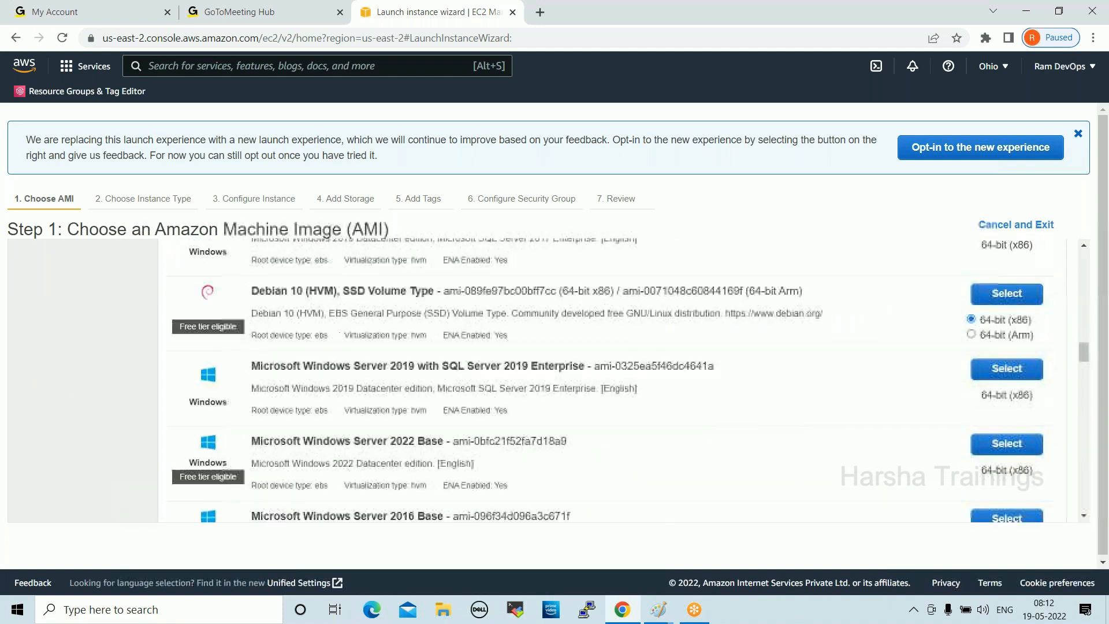
{"action": "scroll", "coordinate": [414, 389], "scroll_direction": "down", "scroll_amount": 7}
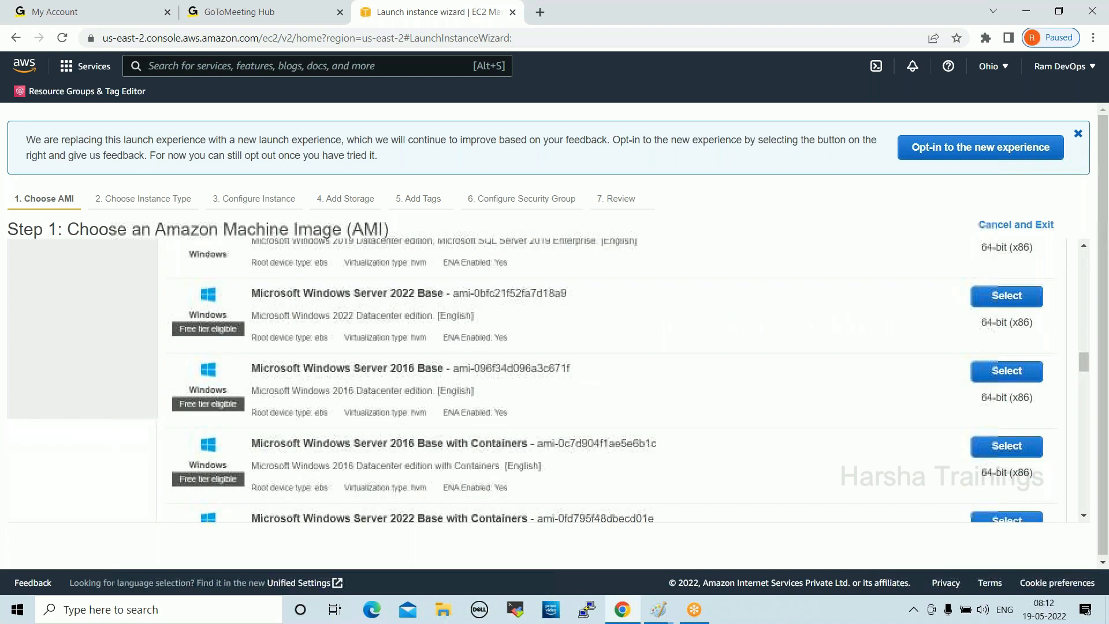
{"action": "scroll", "coordinate": [631, 372], "scroll_direction": "down", "scroll_amount": 8}
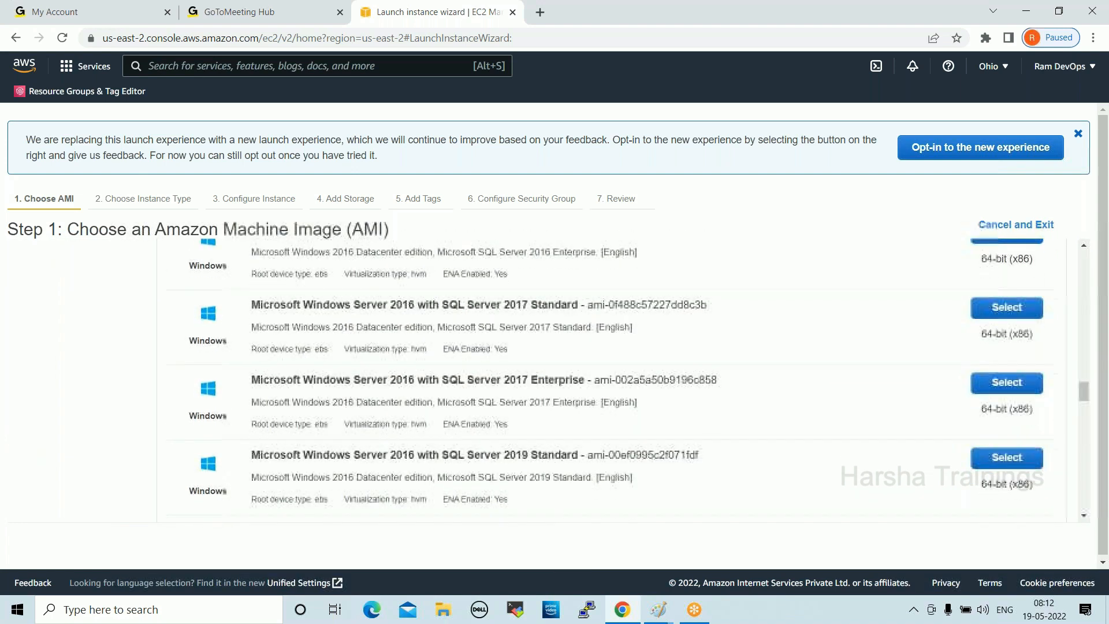
{"action": "scroll", "coordinate": [608, 381], "scroll_direction": "down", "scroll_amount": 3}
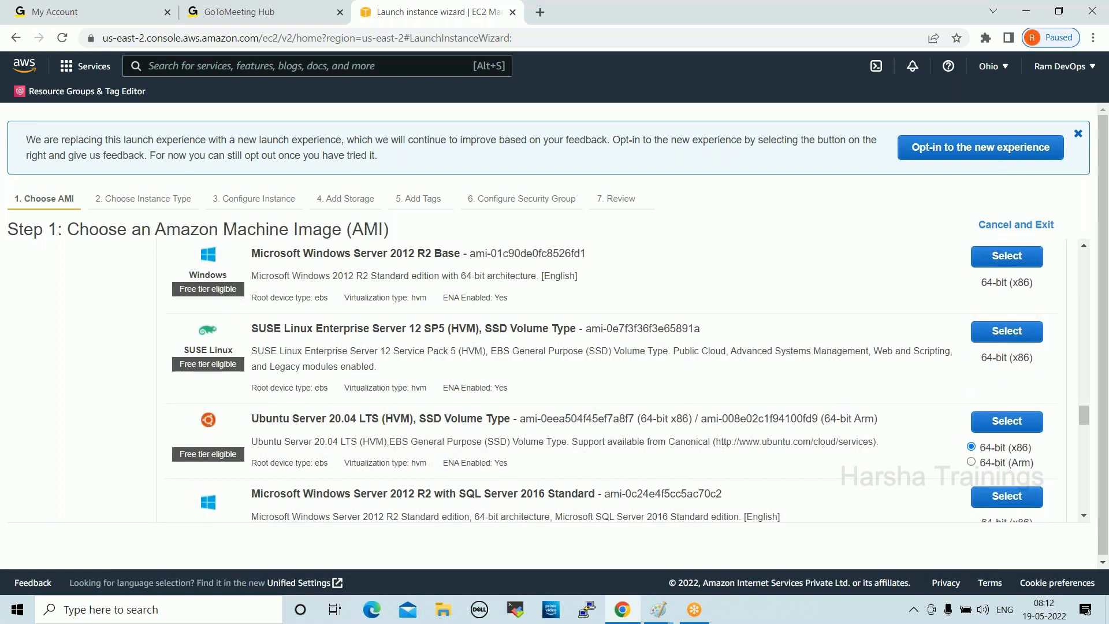
{"action": "scroll", "coordinate": [469, 401], "scroll_direction": "down", "scroll_amount": 12}
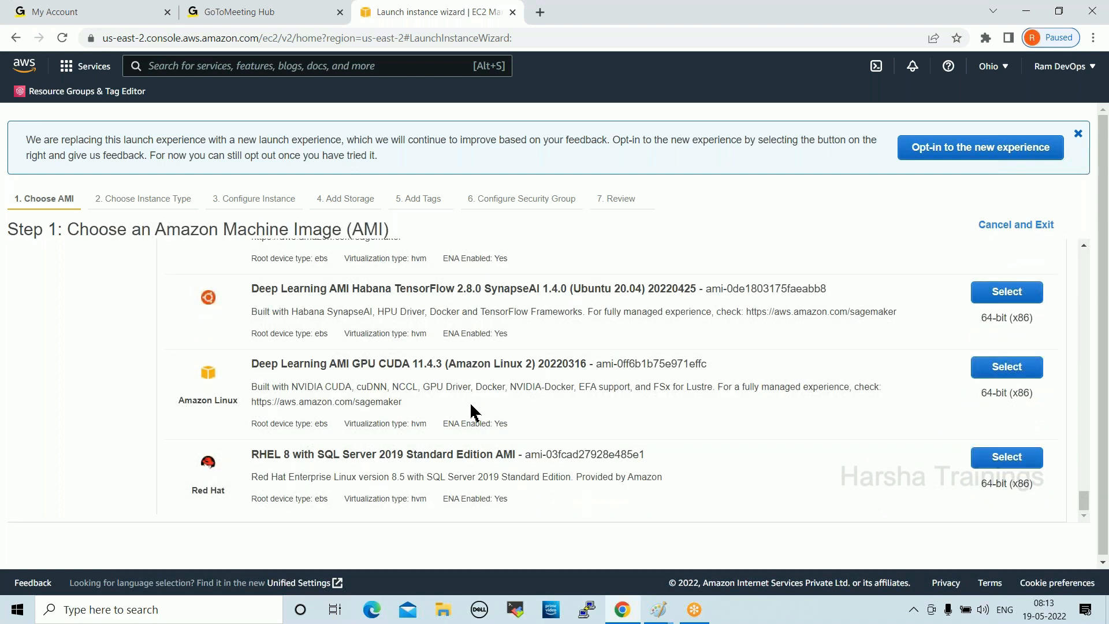
{"action": "scroll", "coordinate": [470, 401], "scroll_direction": "up", "scroll_amount": 10}
{"action": "scroll", "coordinate": [454, 400], "scroll_direction": "up", "scroll_amount": 10}
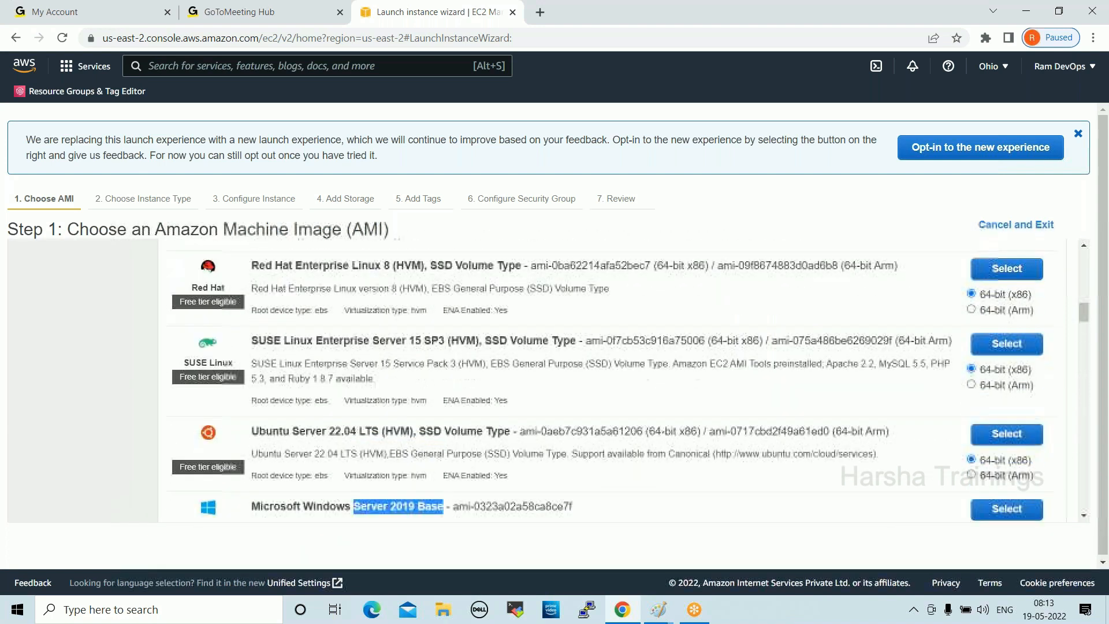
Highlight the AMI total above the Quick Start list and review the images down to Windows Server 2012 R2 and Ubuntu Server 20.04 and back.
{"action": "left_click_drag", "start_coordinate": [1028, 342], "coordinate": [991, 347]}
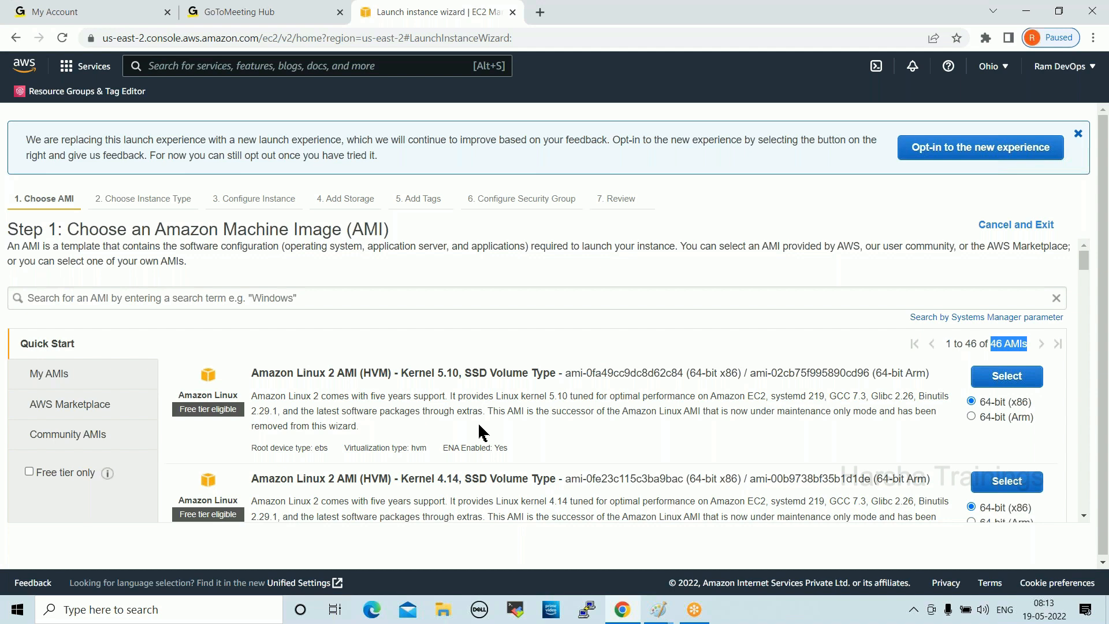
{"action": "scroll", "coordinate": [497, 448], "scroll_direction": "down", "scroll_amount": 4}
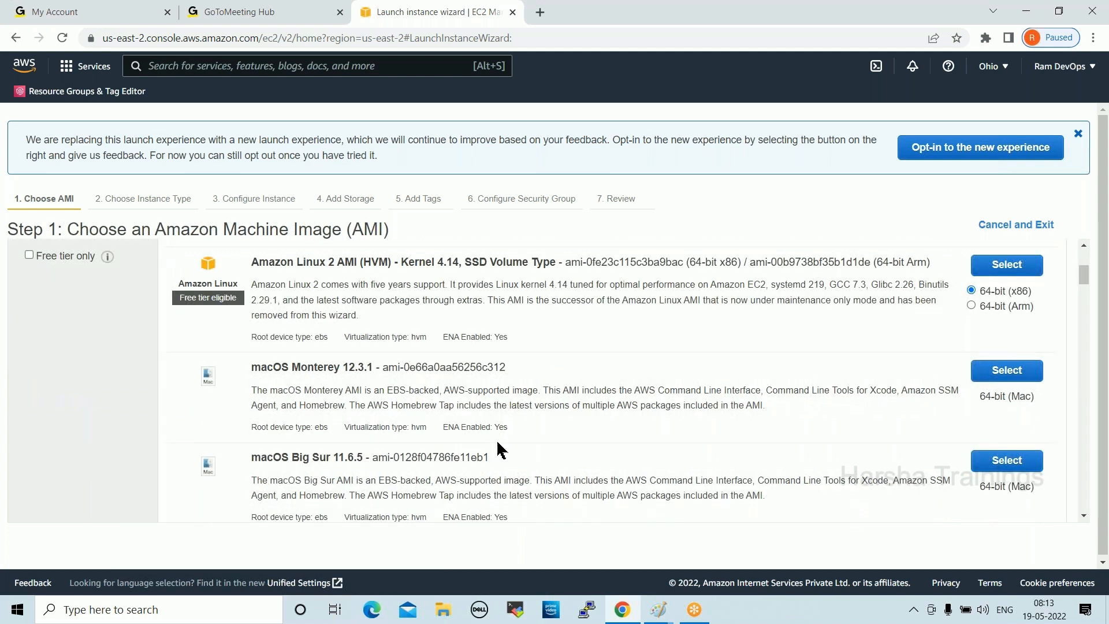
{"action": "scroll", "coordinate": [496, 439], "scroll_direction": "down", "scroll_amount": 5}
{"action": "scroll", "coordinate": [496, 439], "scroll_direction": "down", "scroll_amount": 8}
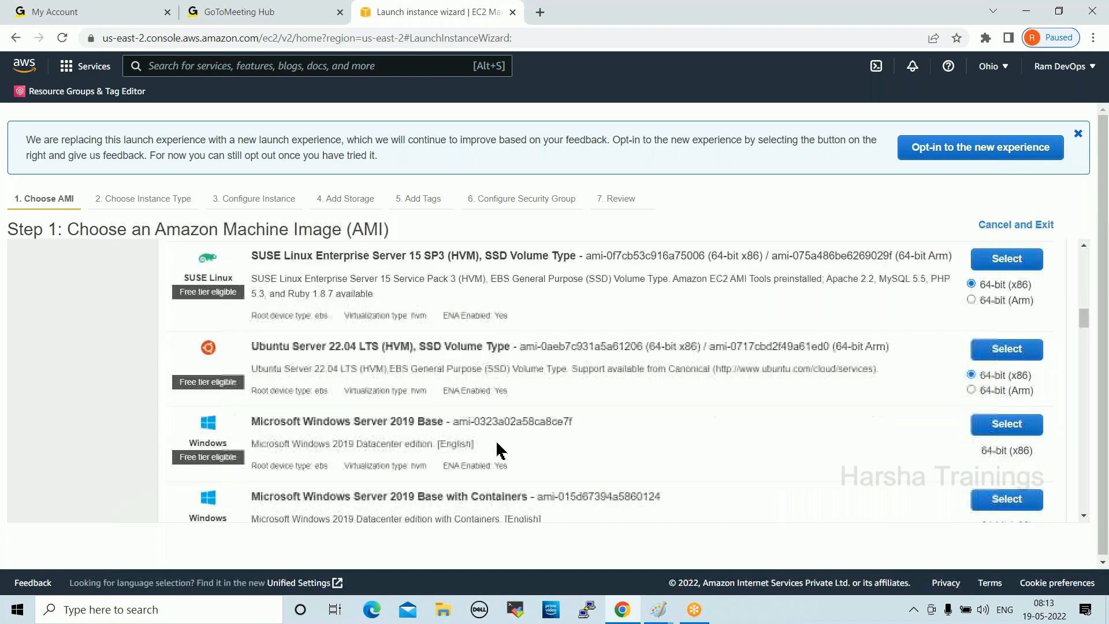
{"action": "scroll", "coordinate": [495, 439], "scroll_direction": "up", "scroll_amount": 5}
{"action": "scroll", "coordinate": [491, 442], "scroll_direction": "up", "scroll_amount": 5}
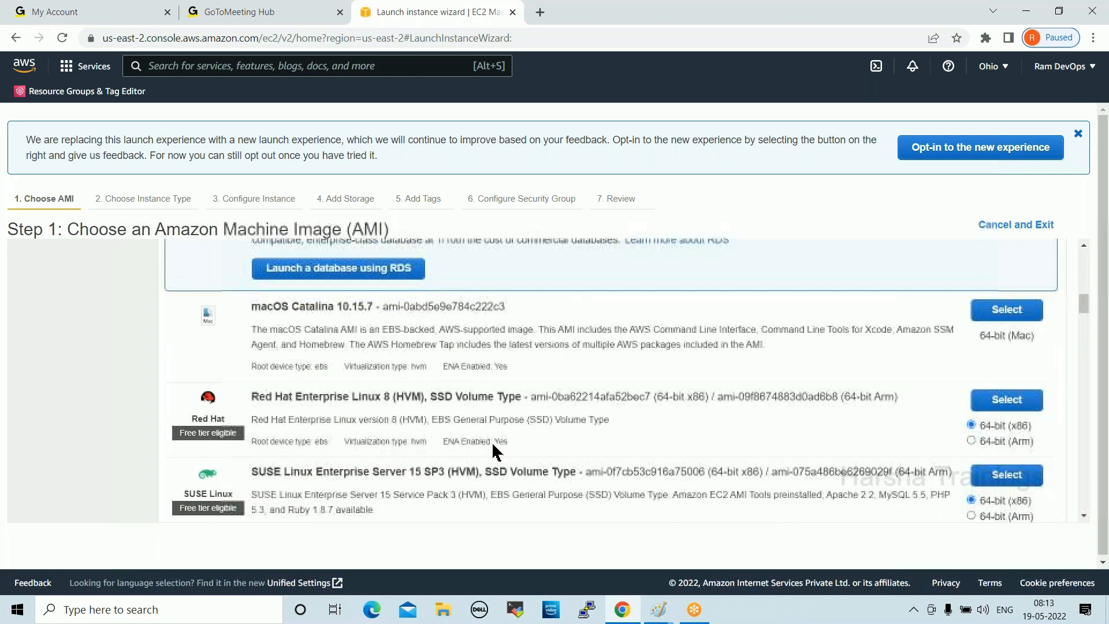
{"action": "scroll", "coordinate": [493, 445], "scroll_direction": "up", "scroll_amount": 4}
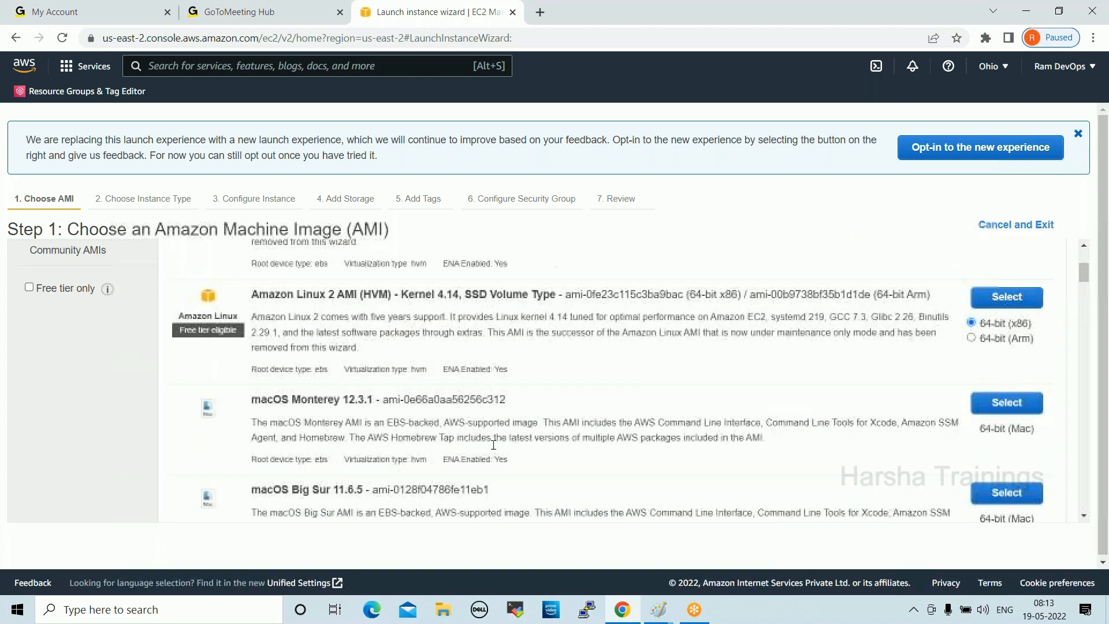
{"action": "scroll", "coordinate": [397, 409], "scroll_direction": "down", "scroll_amount": 6}
{"action": "scroll", "coordinate": [396, 411], "scroll_direction": "down", "scroll_amount": 10}
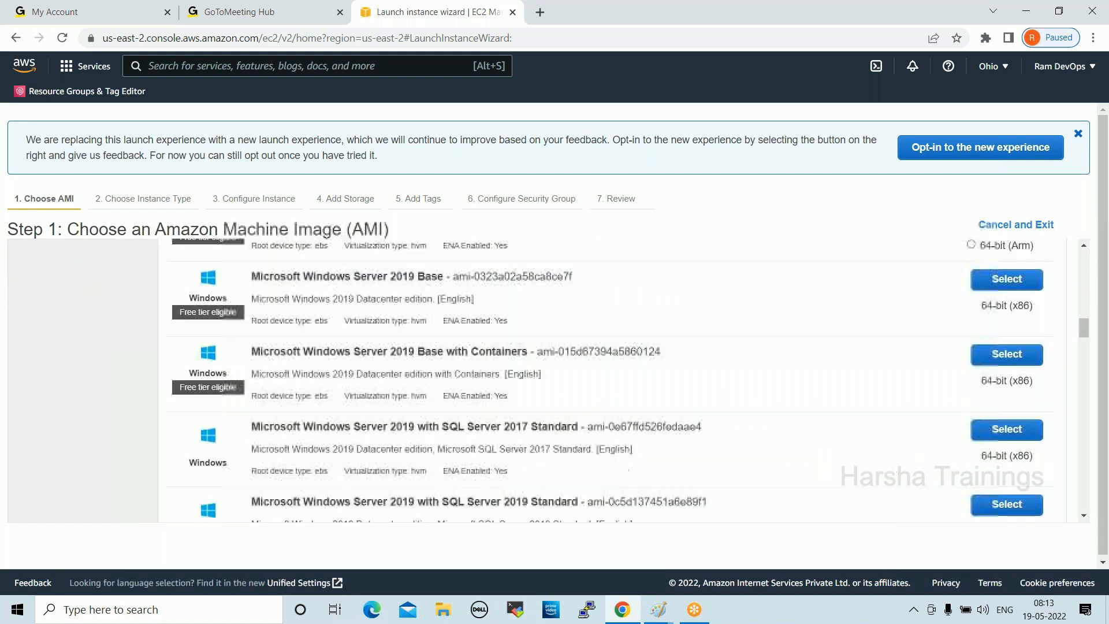
{"action": "scroll", "coordinate": [396, 411], "scroll_direction": "down", "scroll_amount": 5}
{"action": "scroll", "coordinate": [396, 411], "scroll_direction": "up", "scroll_amount": 10}
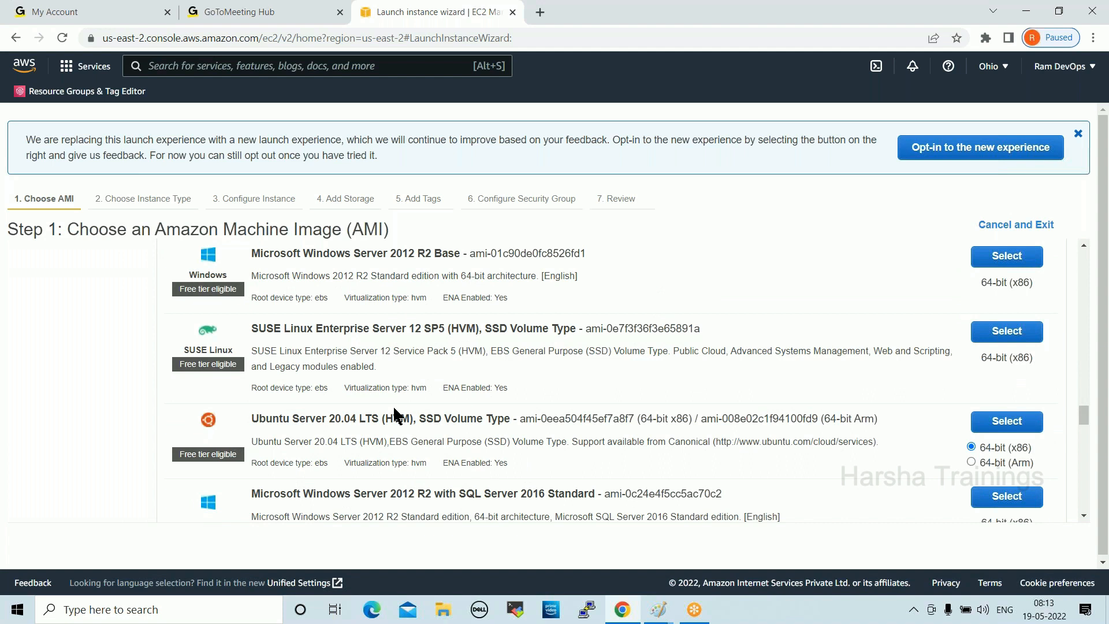
{"action": "scroll", "coordinate": [394, 410], "scroll_direction": "up", "scroll_amount": 10}
{"action": "scroll", "coordinate": [395, 411], "scroll_direction": "up", "scroll_amount": 10}
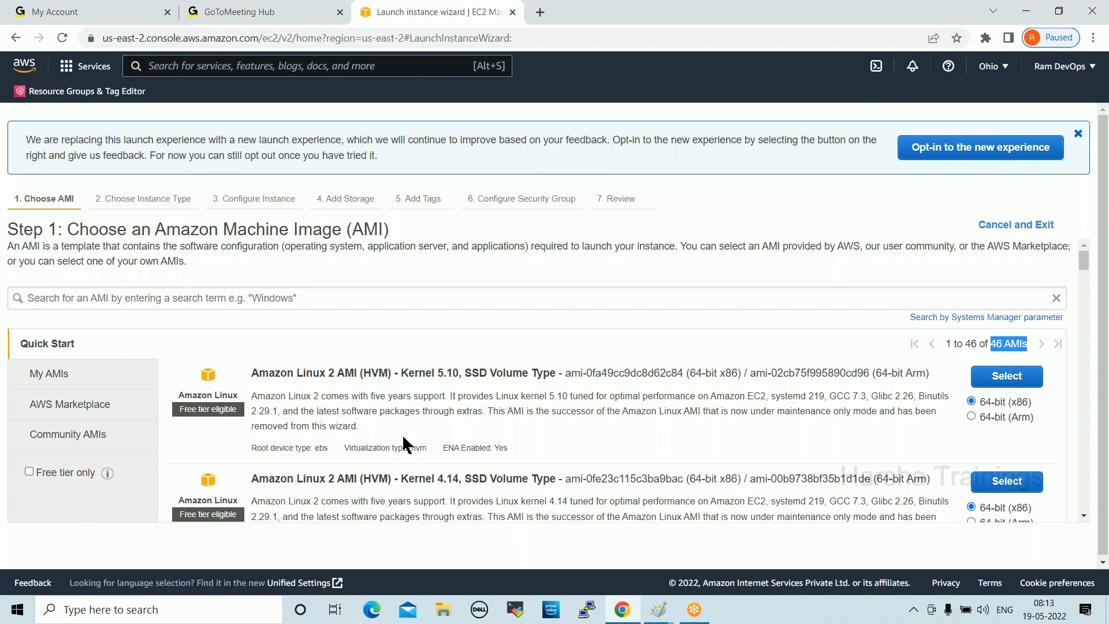
Search the AWS Marketplace for "centos" and look through the CentOS 6, 7 and 8 images.
{"action": "left_click_drag", "start_coordinate": [75, 344], "coordinate": [28, 344]}
{"action": "left_click", "coordinate": [68, 408]}
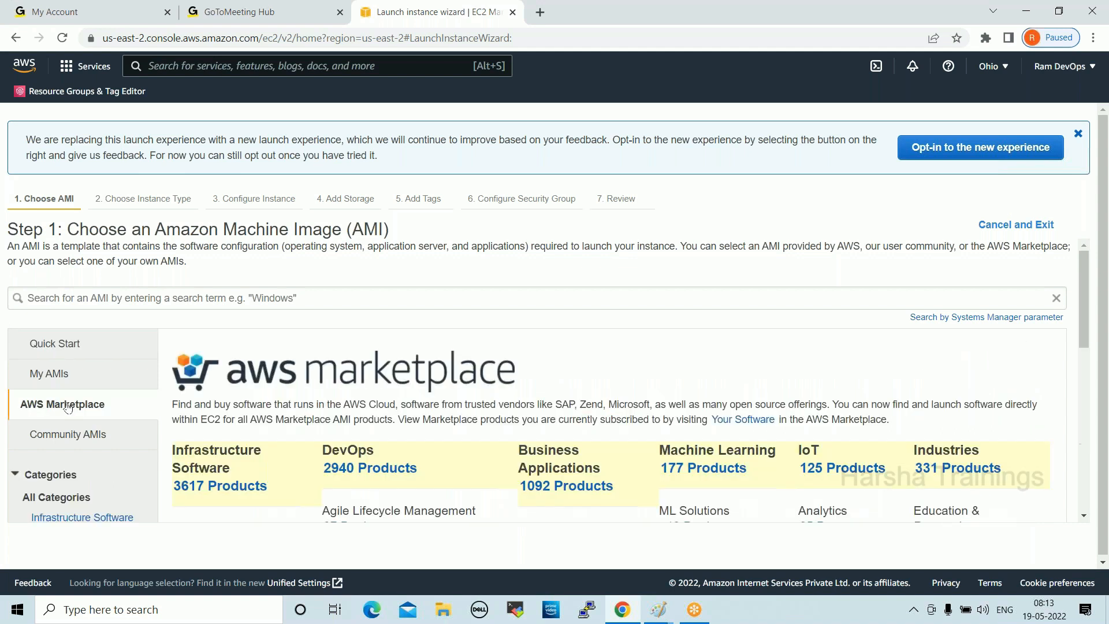
{"action": "left_click", "coordinate": [83, 297]}
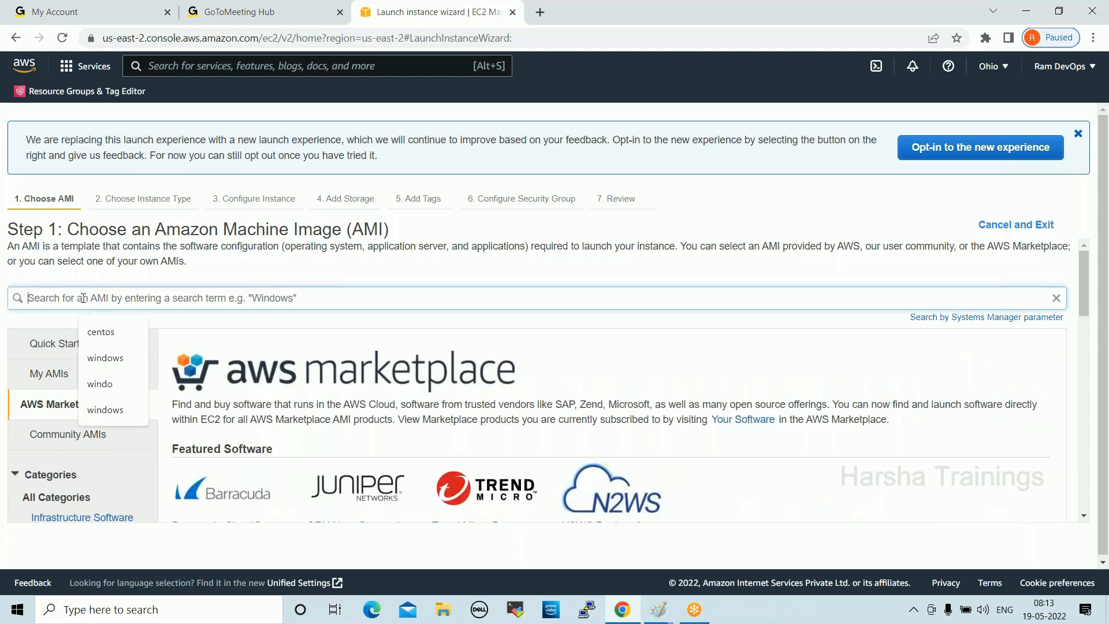
{"action": "type", "text": "centos"}
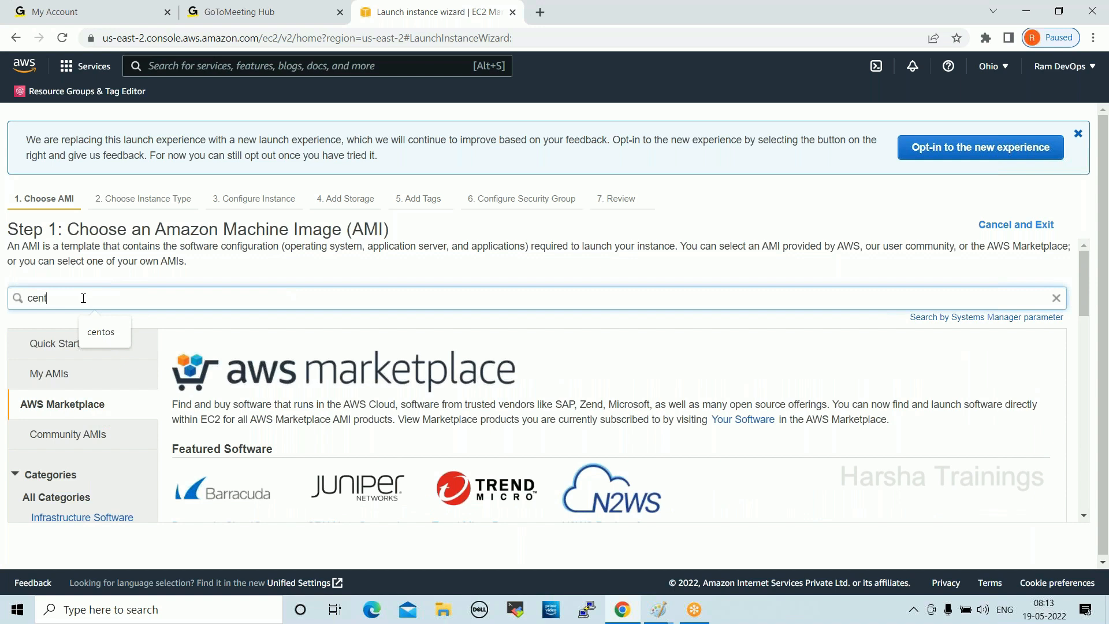
{"action": "key", "text": "Return"}
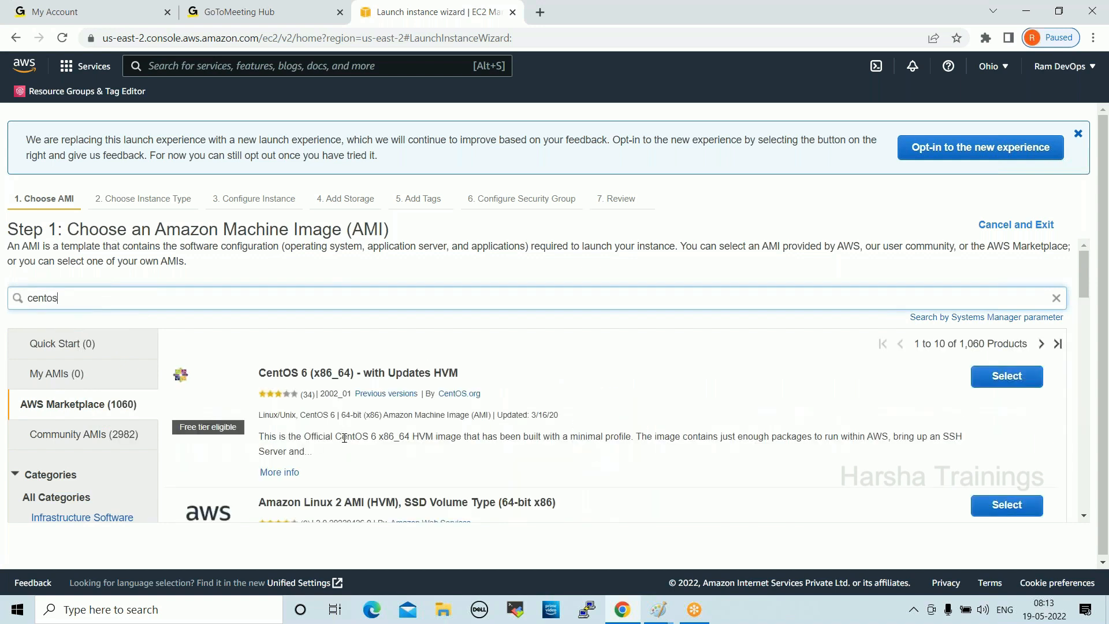
{"action": "scroll", "coordinate": [342, 437], "scroll_direction": "down", "scroll_amount": 5}
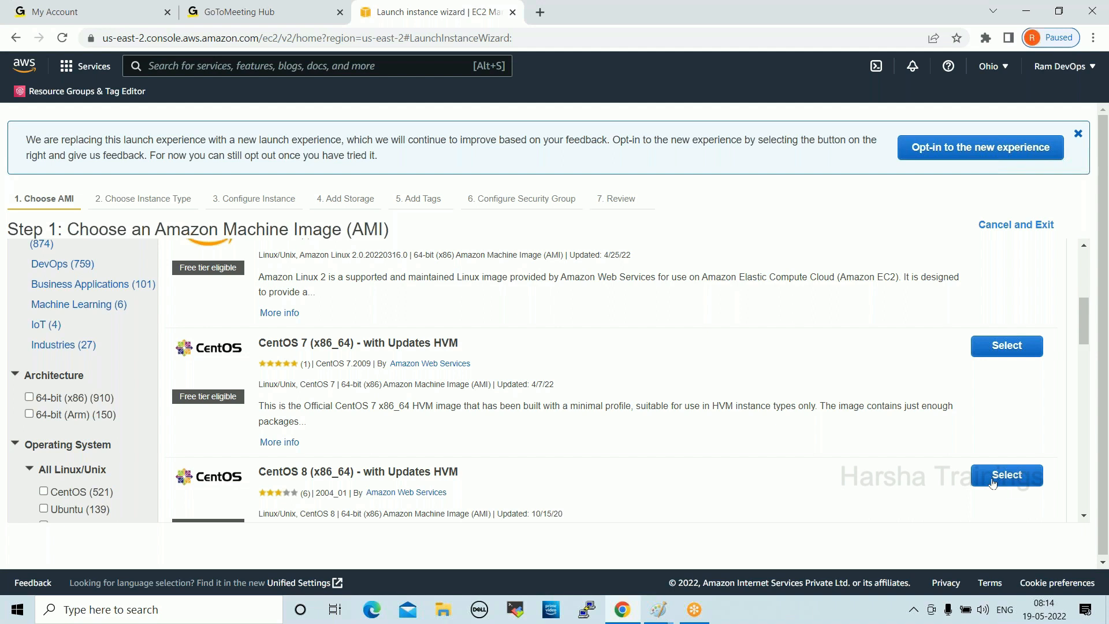
{"action": "scroll", "coordinate": [659, 424], "scroll_direction": "up", "scroll_amount": 10}
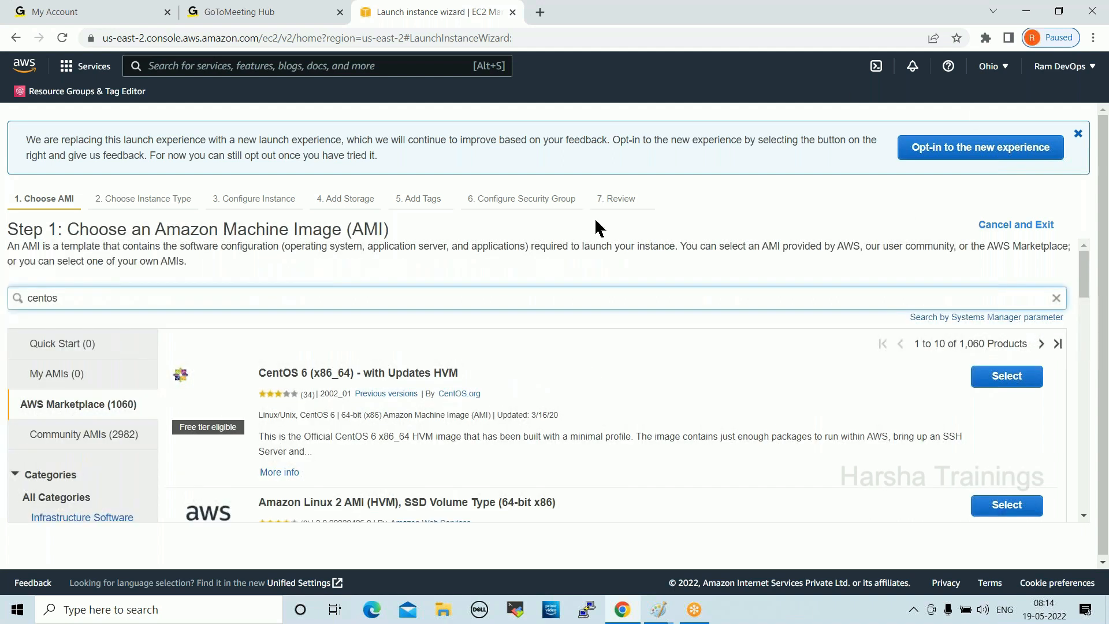
Restart the instance launch from the instances list and highlight the "Free tier eligible" label of the Amazon Linux 2 Kernel 5.10 AMI.
{"action": "left_click", "coordinate": [15, 38]}
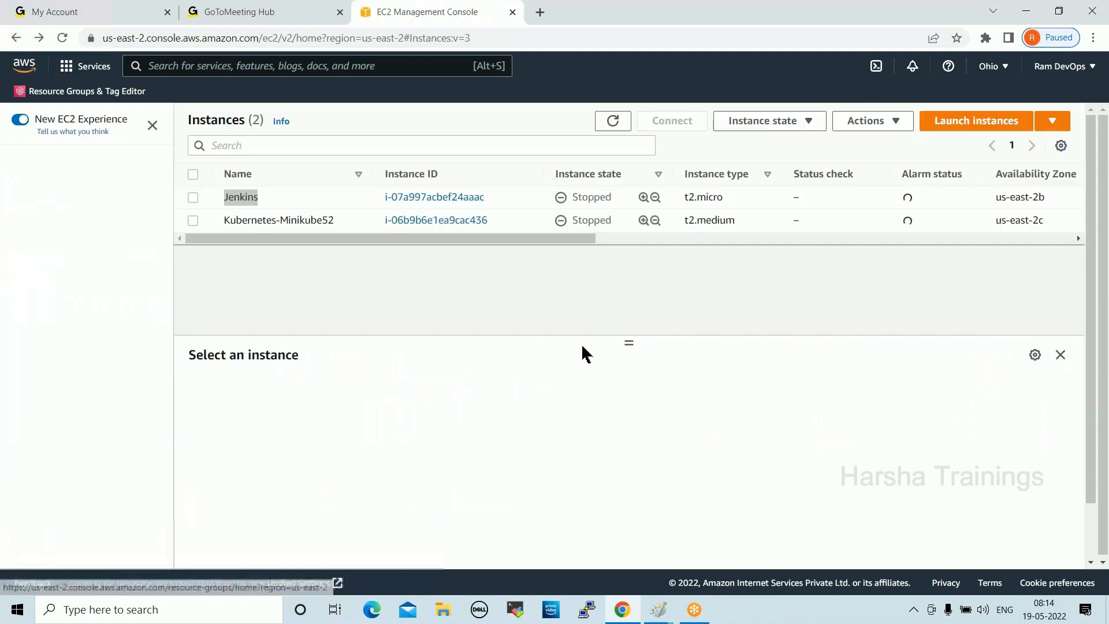
{"action": "left_click", "coordinate": [973, 121]}
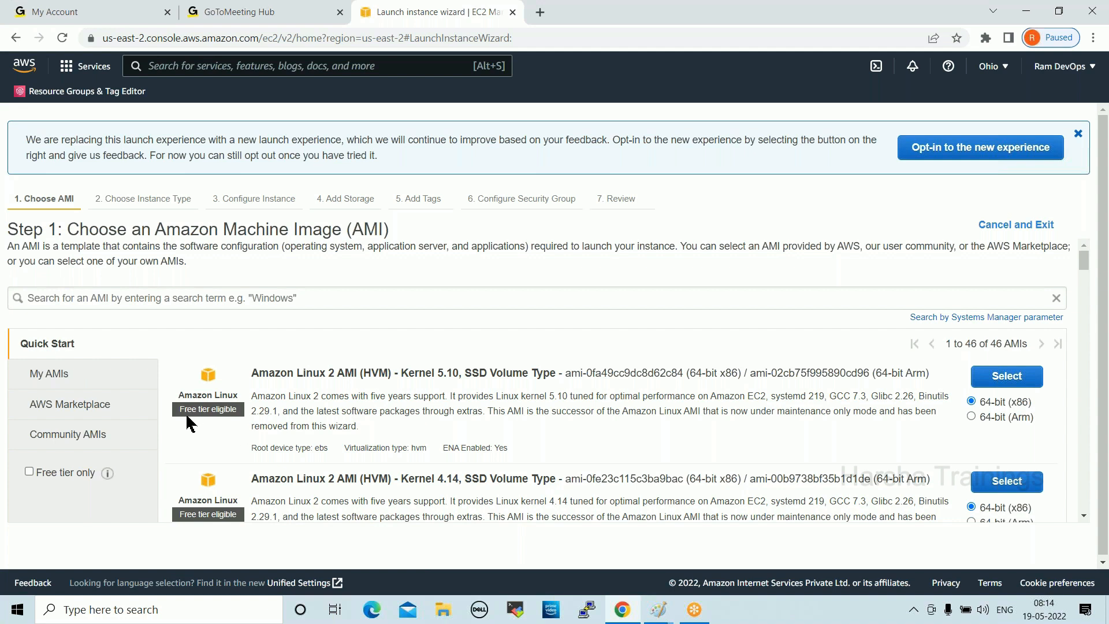
{"action": "left_click_drag", "start_coordinate": [179, 408], "coordinate": [212, 409]}
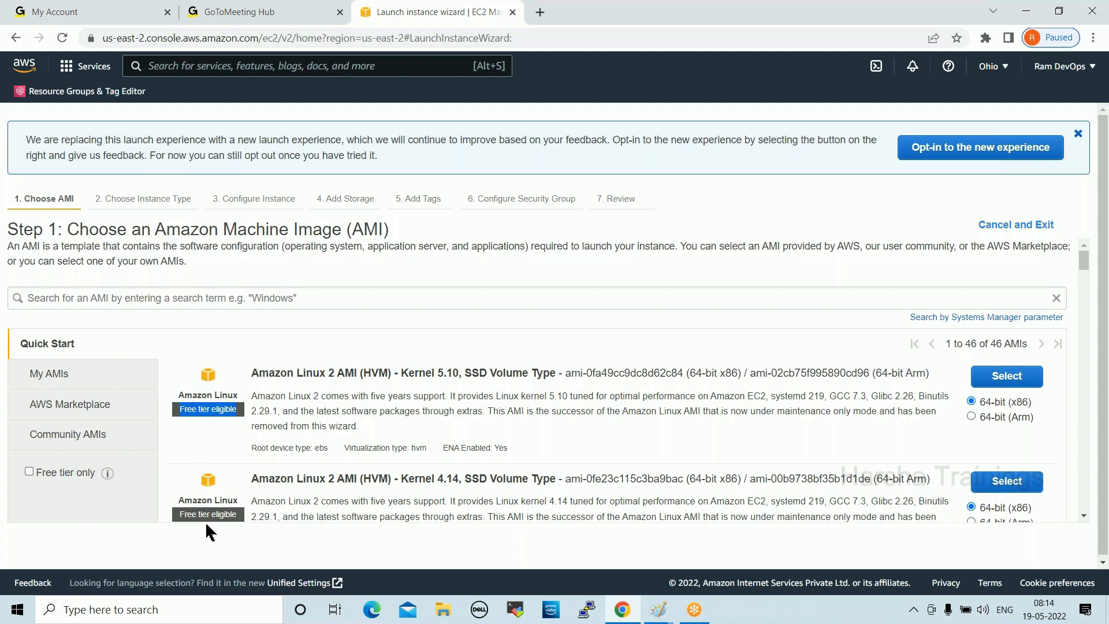
Highlight the "Free tier eligible" label of the Red Hat Enterprise Linux 8 (HVM) image.
{"action": "scroll", "coordinate": [206, 514], "scroll_direction": "down", "scroll_amount": 3}
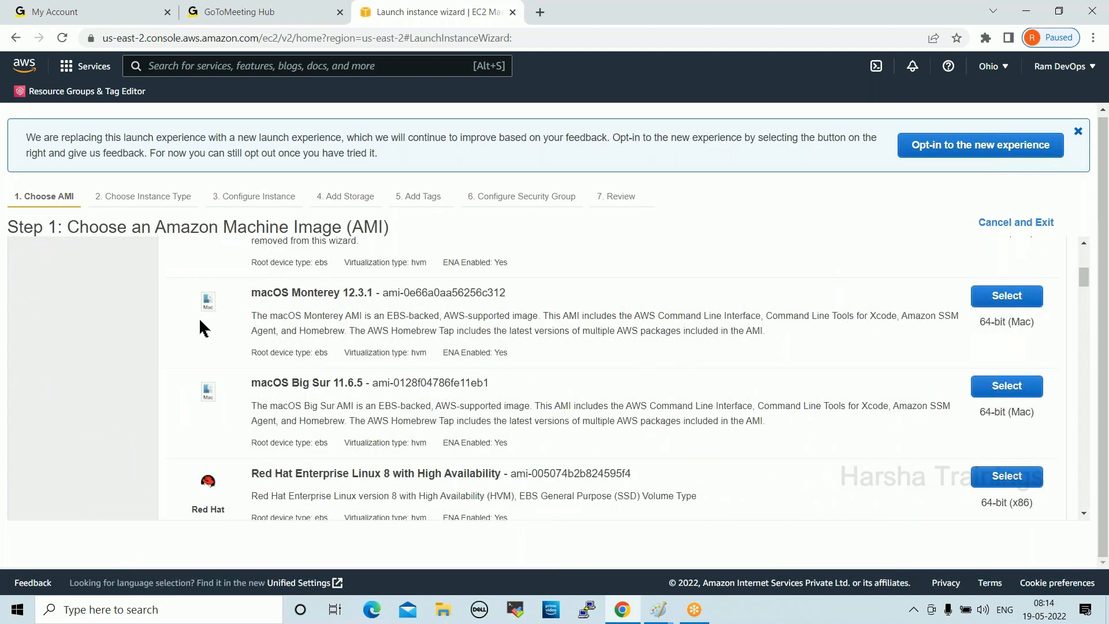
{"action": "scroll", "coordinate": [297, 438], "scroll_direction": "down", "scroll_amount": 3}
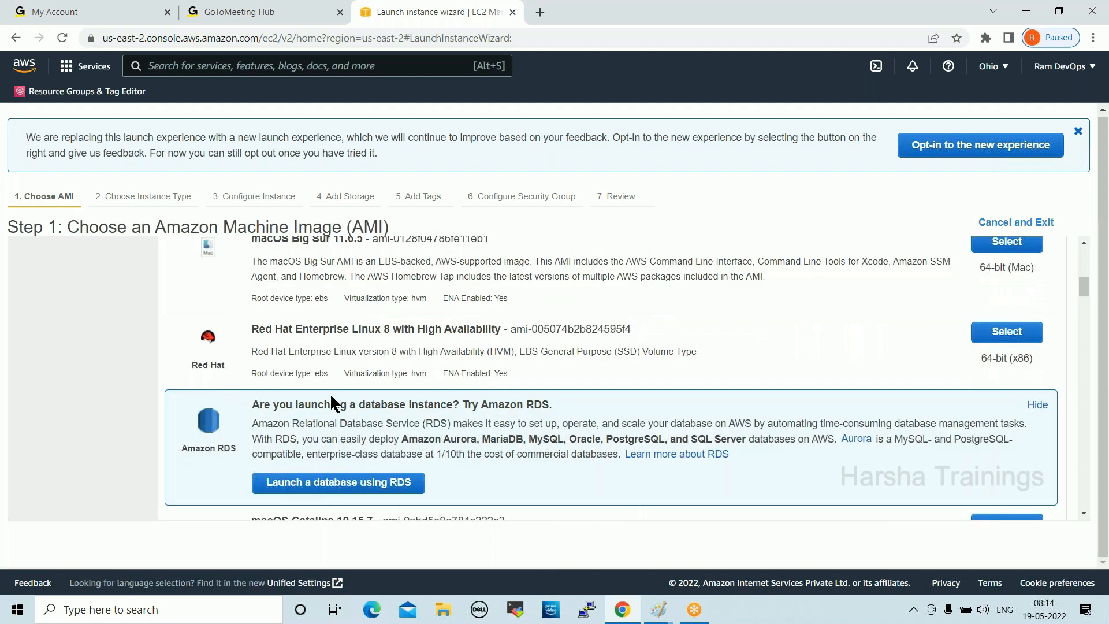
{"action": "scroll", "coordinate": [323, 381], "scroll_direction": "down", "scroll_amount": 3}
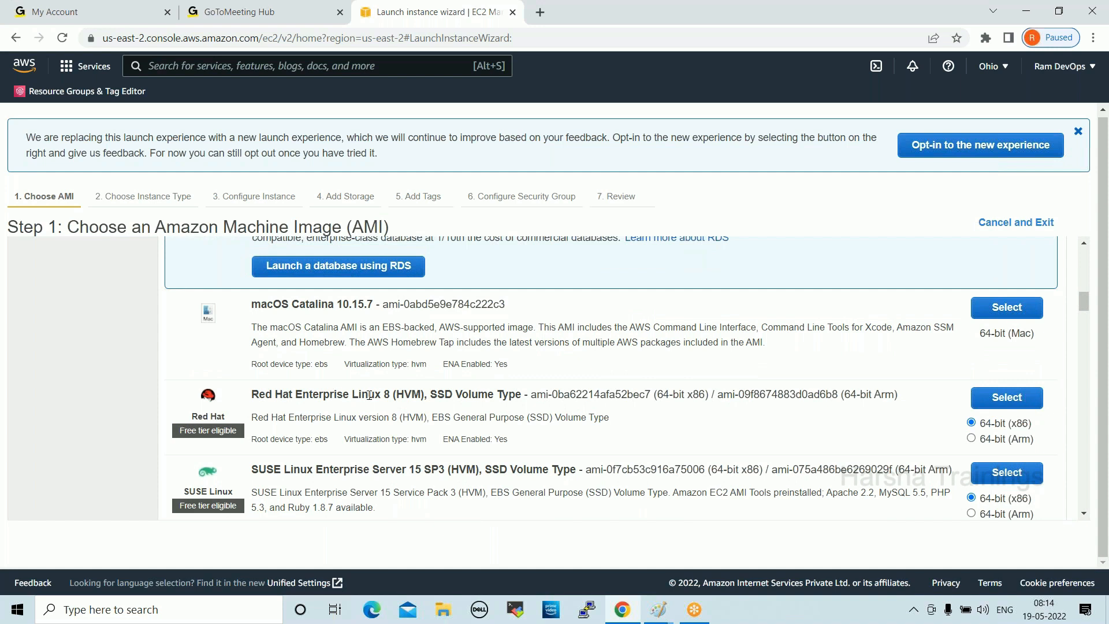
{"action": "left_click_drag", "start_coordinate": [177, 429], "coordinate": [241, 432]}
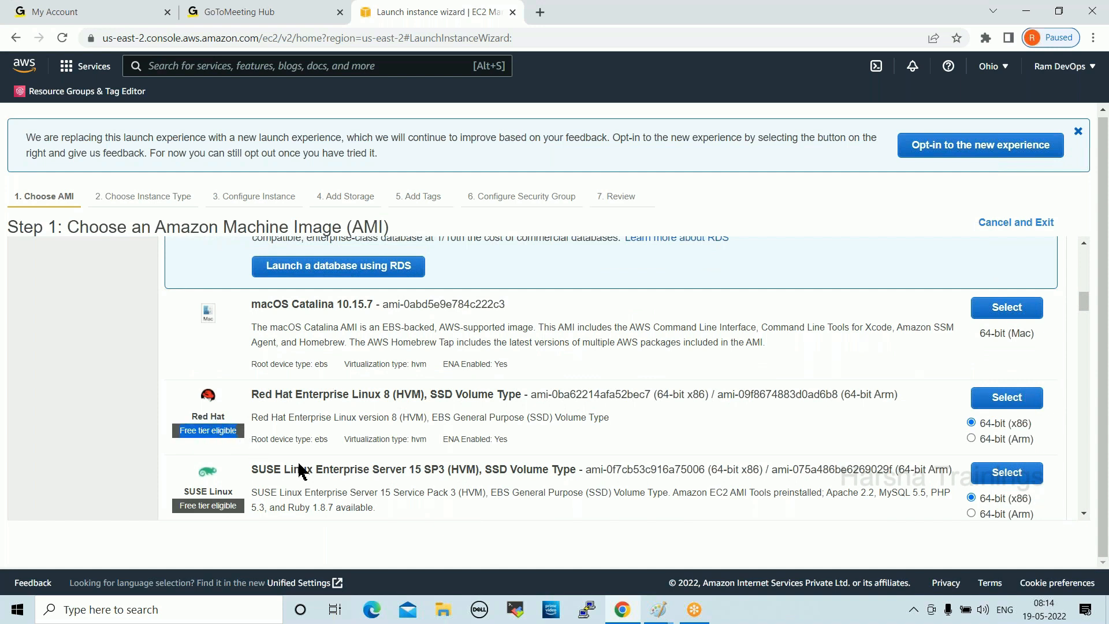
Highlight the title of the Windows Server 2019 with SQL Server 2017 Enterprise image, and the "Free tier eligible" label of Debian 10.
{"action": "scroll", "coordinate": [300, 471], "scroll_direction": "down", "scroll_amount": 2}
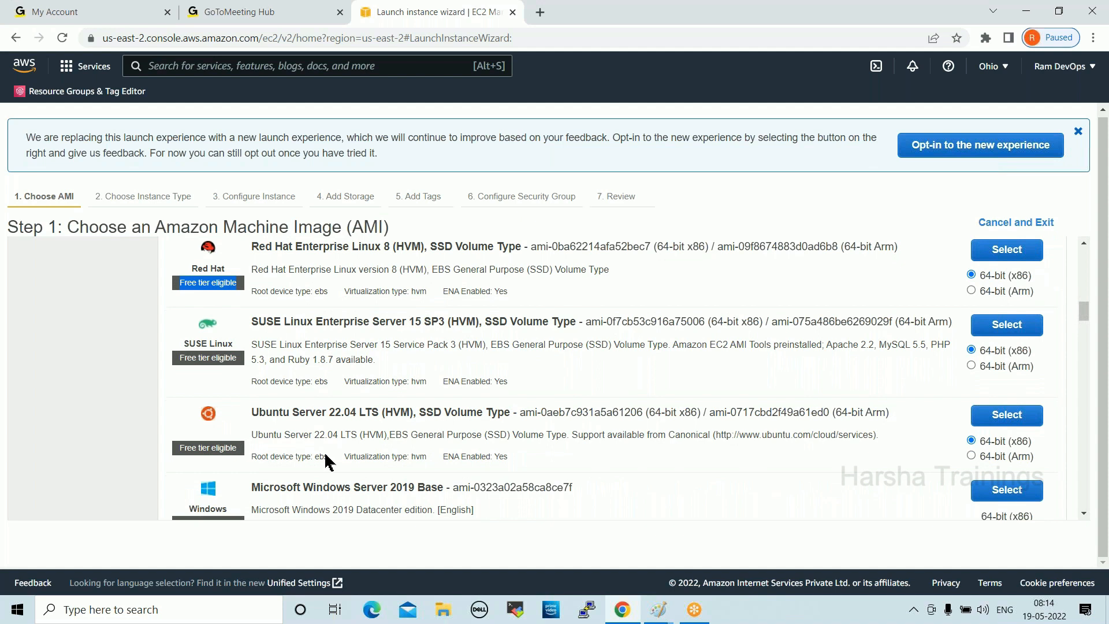
{"action": "scroll", "coordinate": [289, 404], "scroll_direction": "down", "scroll_amount": 2}
{"action": "scroll", "coordinate": [324, 471], "scroll_direction": "down", "scroll_amount": 2}
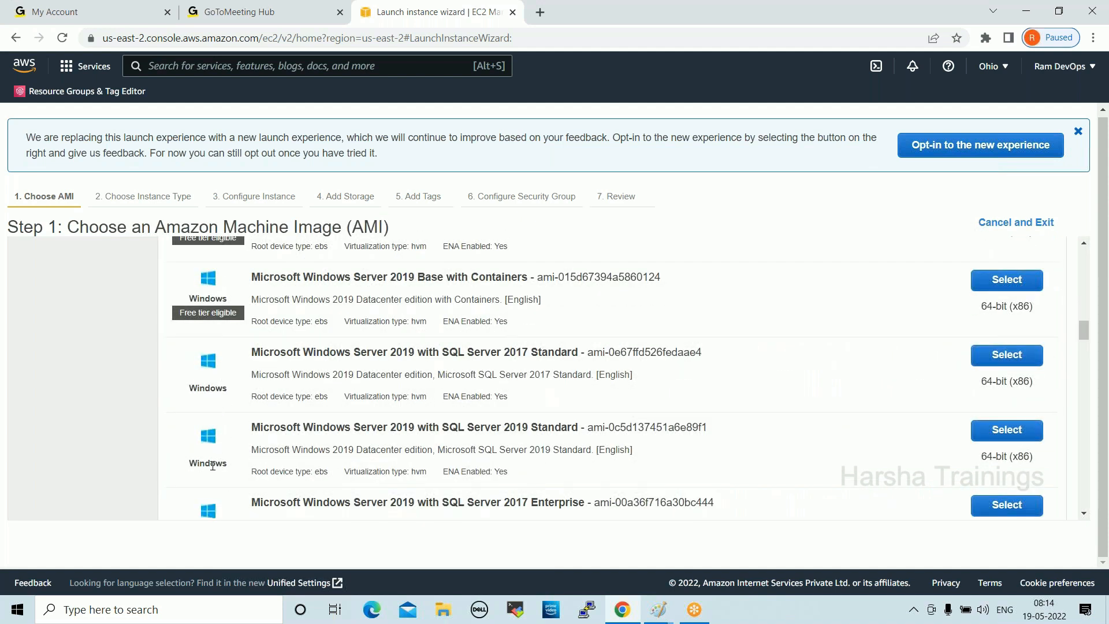
{"action": "scroll", "coordinate": [264, 455], "scroll_direction": "down", "scroll_amount": 3}
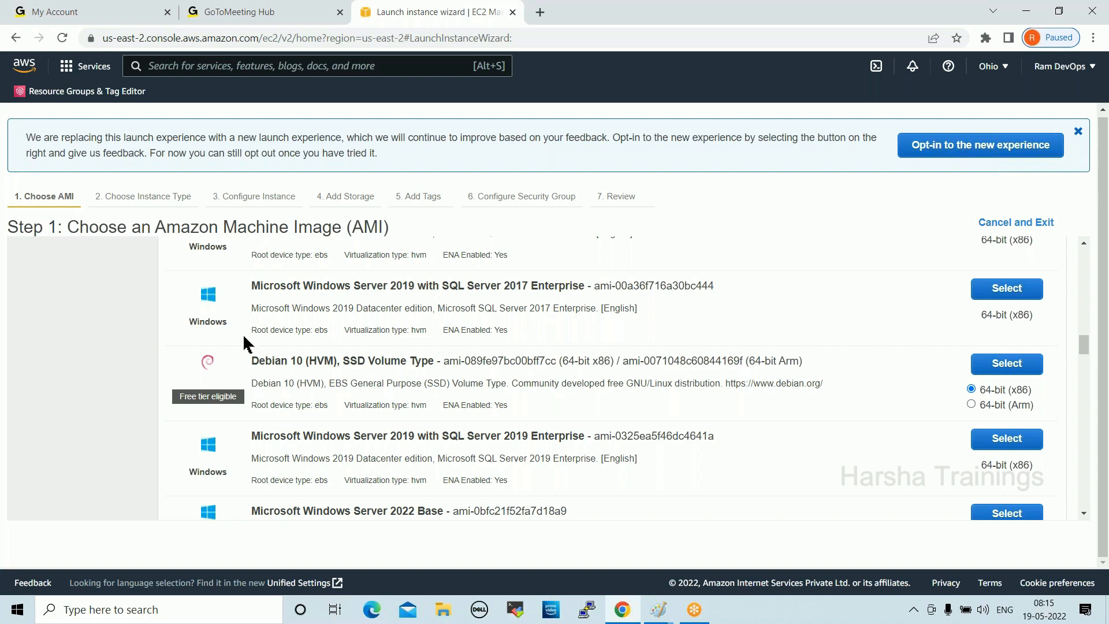
{"action": "left_click_drag", "start_coordinate": [251, 286], "coordinate": [710, 288]}
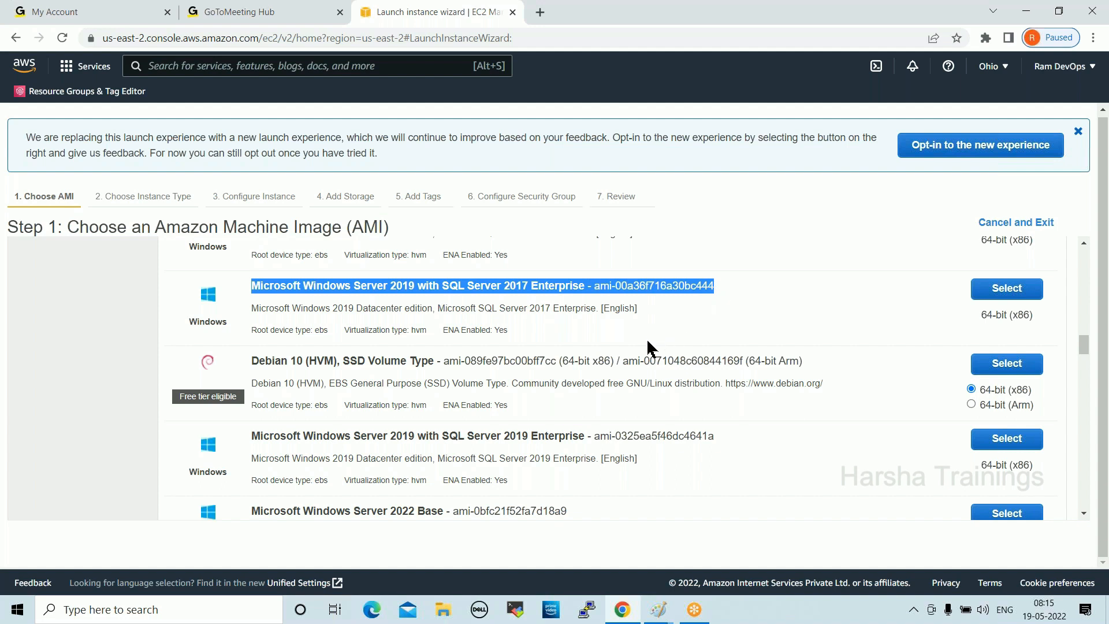
{"action": "left_click", "coordinate": [176, 401]}
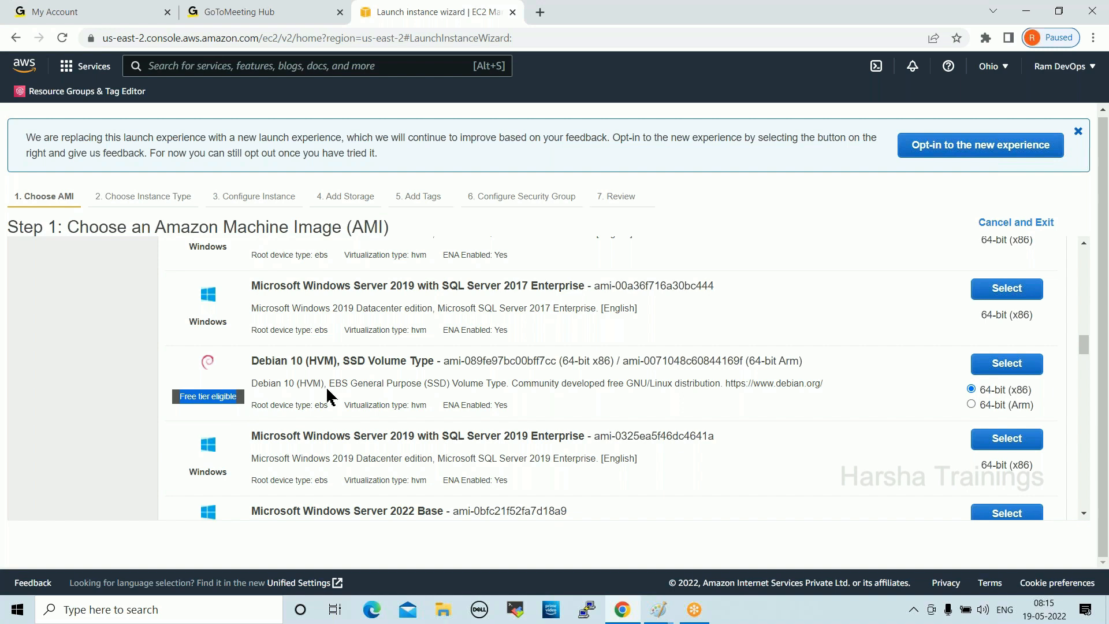
Highlight the Amazon Linux 2 name and the 64-bit (x86) option, and select the Amazon Linux 2 AMI (HVM) - Kernel 5.10 image.
{"action": "scroll", "coordinate": [346, 383], "scroll_direction": "down", "scroll_amount": 10}
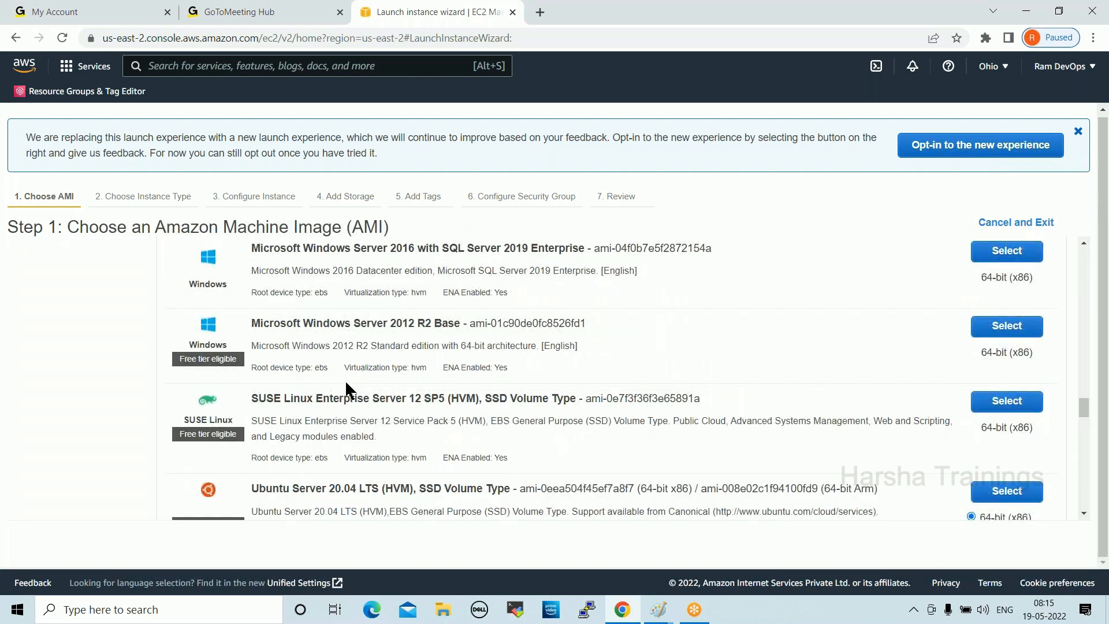
{"action": "scroll", "coordinate": [344, 380], "scroll_direction": "up", "scroll_amount": 15}
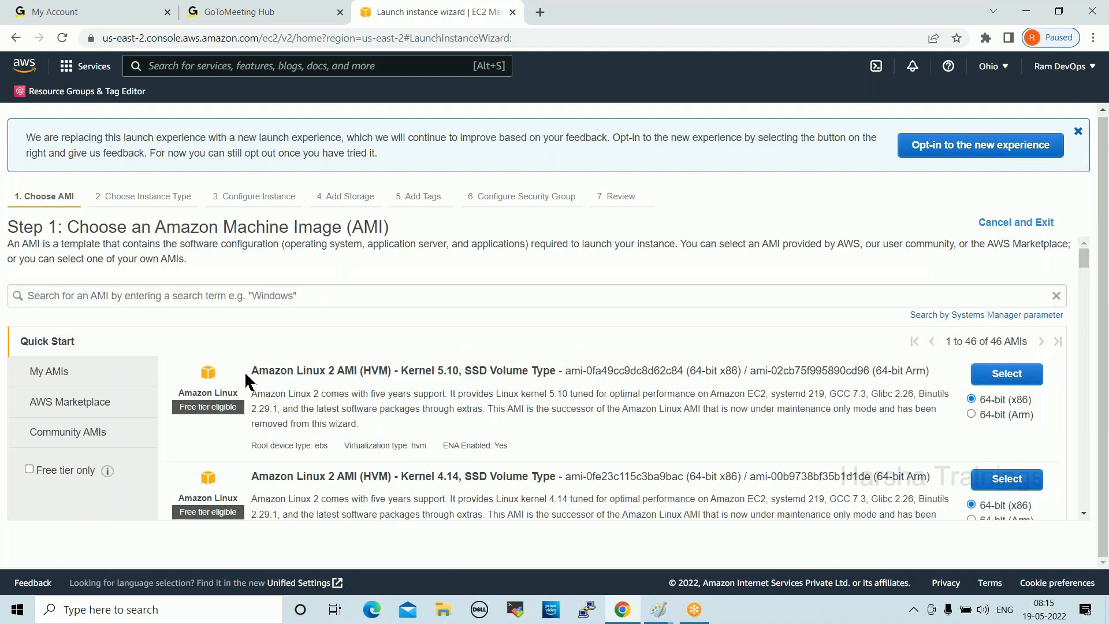
{"action": "left_click_drag", "start_coordinate": [251, 373], "coordinate": [337, 371]}
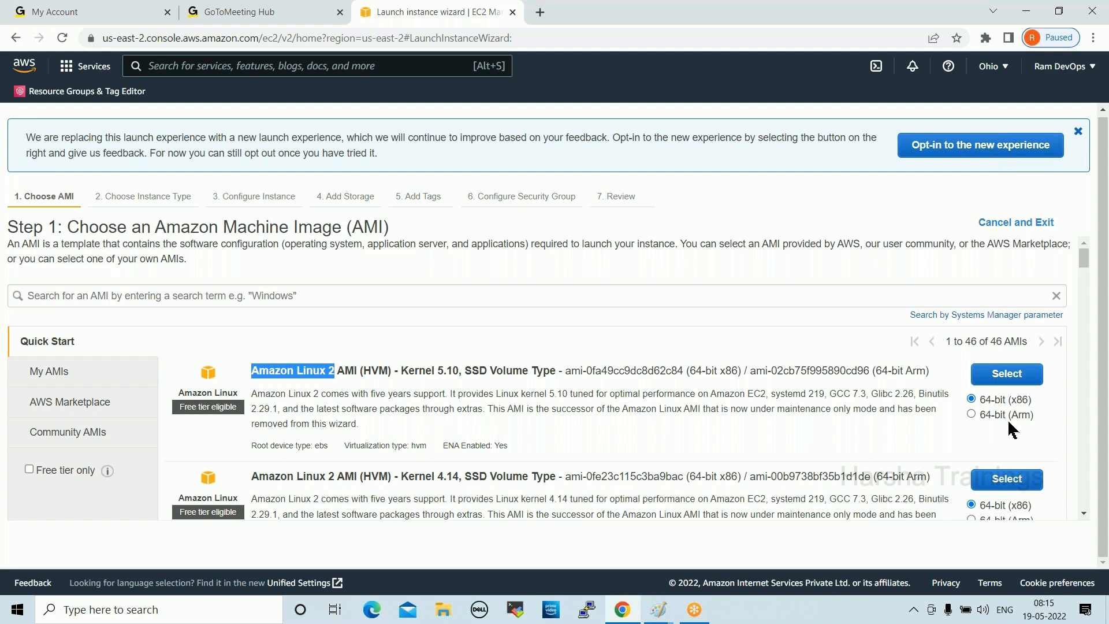
{"action": "left_click_drag", "start_coordinate": [1034, 397], "coordinate": [974, 398]}
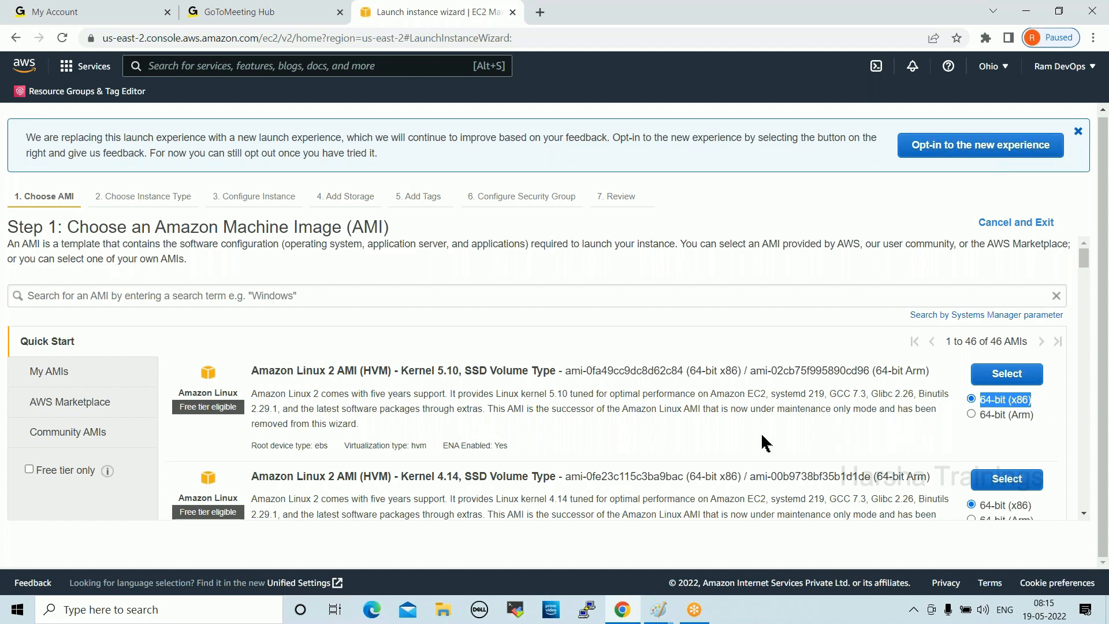
{"action": "left_click", "coordinate": [1034, 400]}
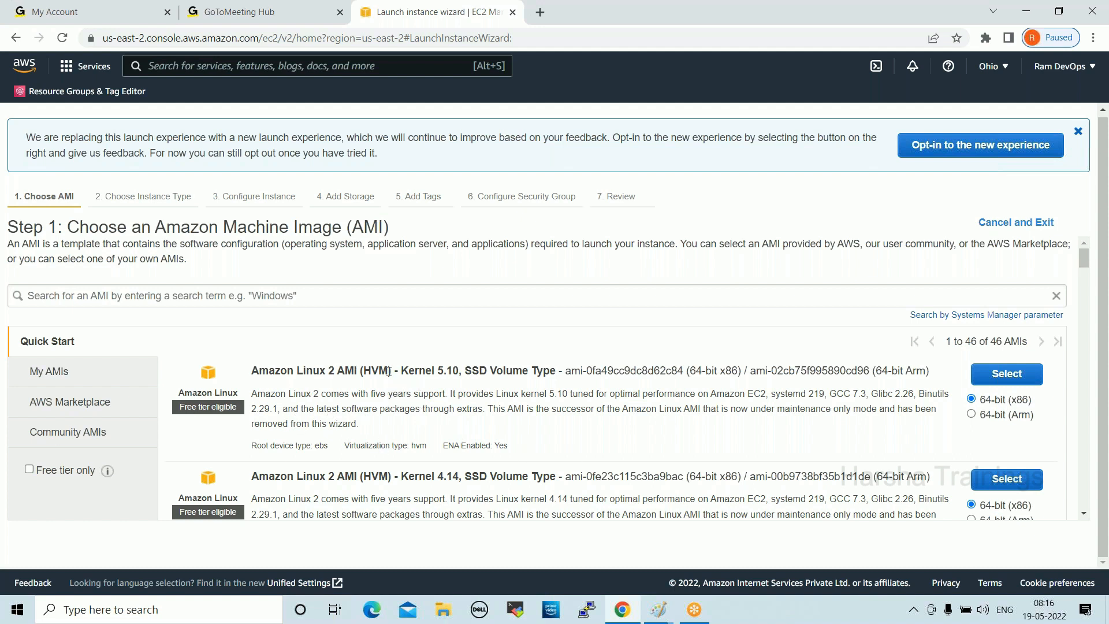
{"action": "left_click", "coordinate": [1000, 375]}
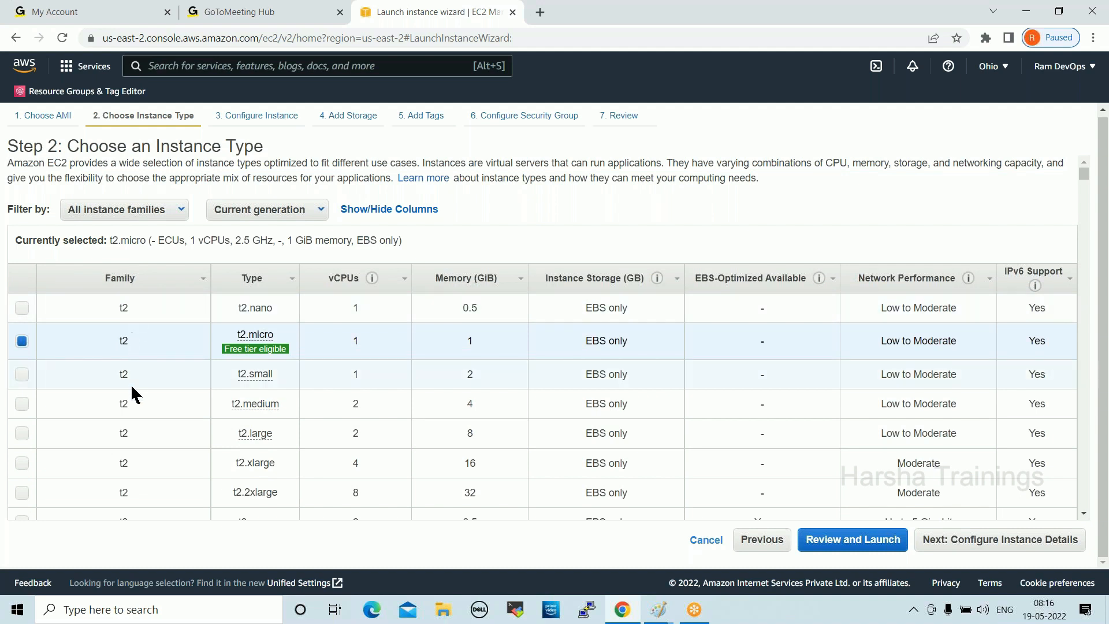
Look through the t2, t3, t3a and t4g families in the instance type list.
{"action": "scroll", "coordinate": [152, 432], "scroll_direction": "down", "scroll_amount": 4}
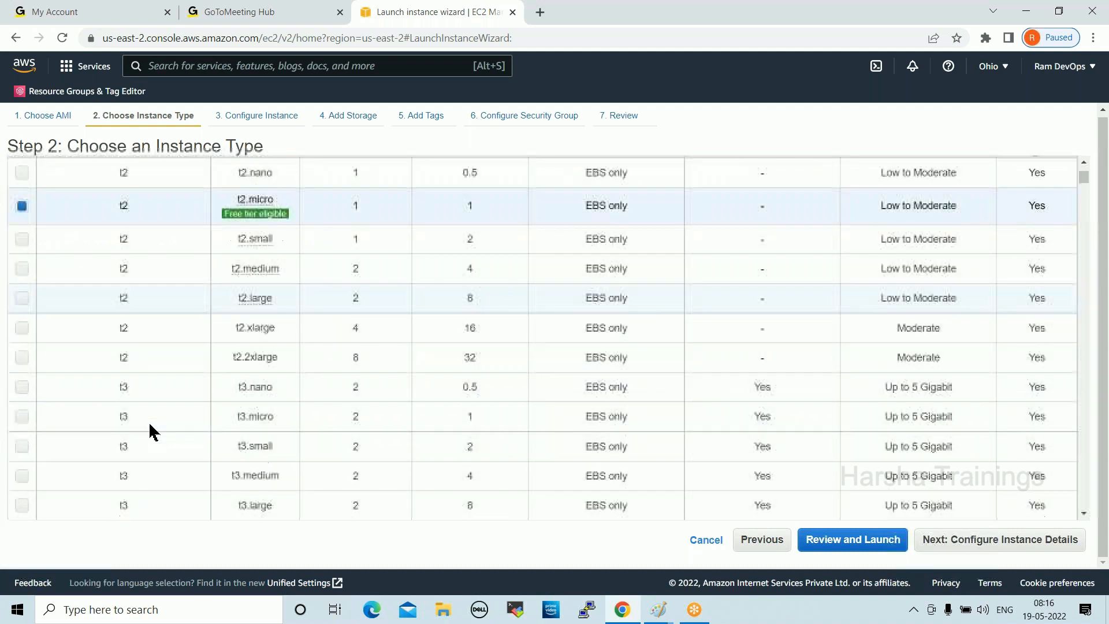
{"action": "scroll", "coordinate": [153, 420], "scroll_direction": "down", "scroll_amount": 6}
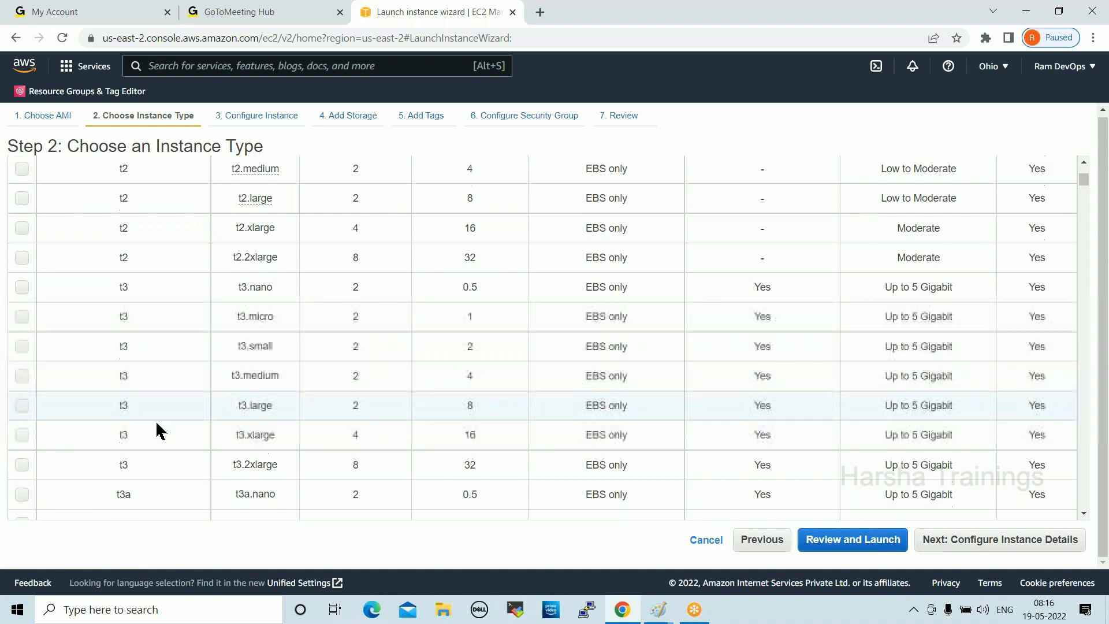
{"action": "scroll", "coordinate": [149, 466], "scroll_direction": "up", "scroll_amount": 1}
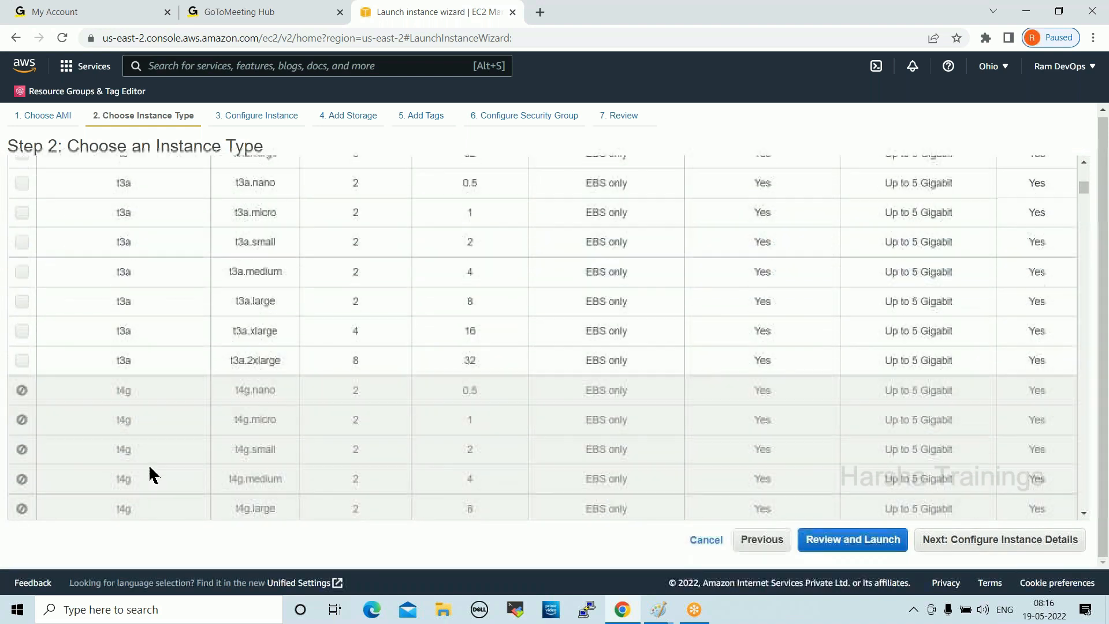
{"action": "scroll", "coordinate": [149, 466], "scroll_direction": "down", "scroll_amount": 1}
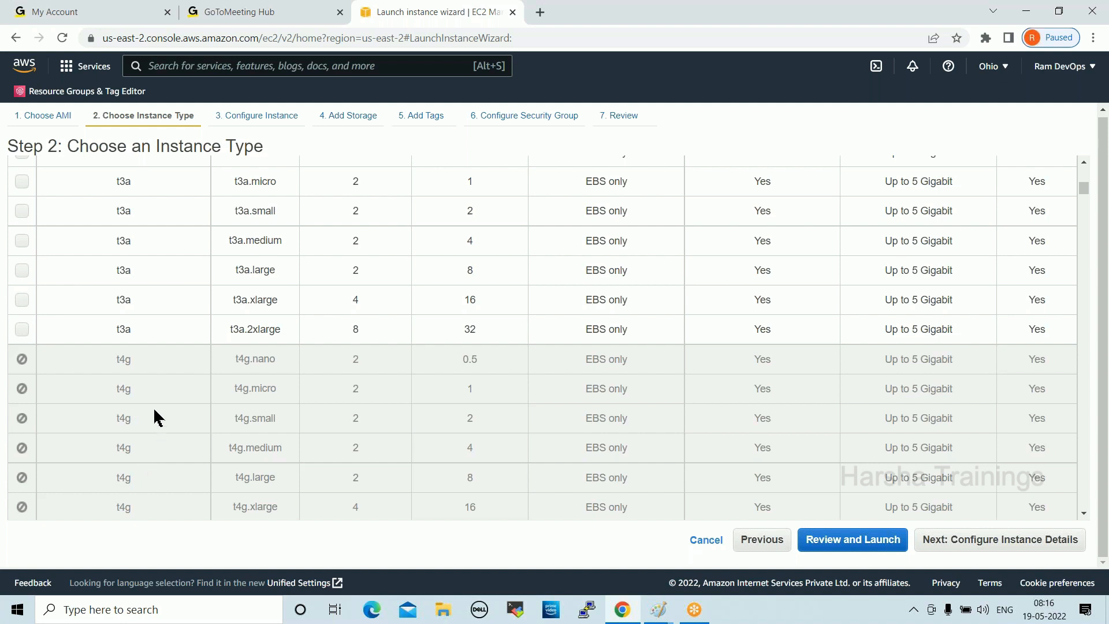
{"action": "scroll", "coordinate": [154, 407], "scroll_direction": "up", "scroll_amount": 10}
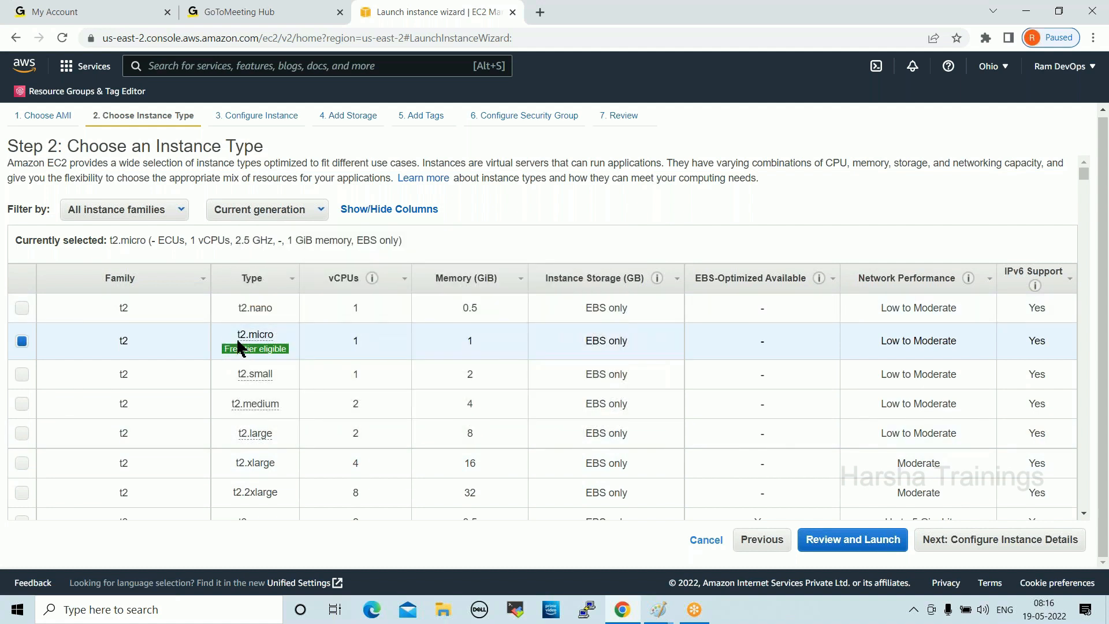
Highlight the vCPU, storage and network performance of the free-tier-eligible t2.micro type, and continue with it to the instance details.
{"action": "mouse_move", "coordinate": [255, 353]}
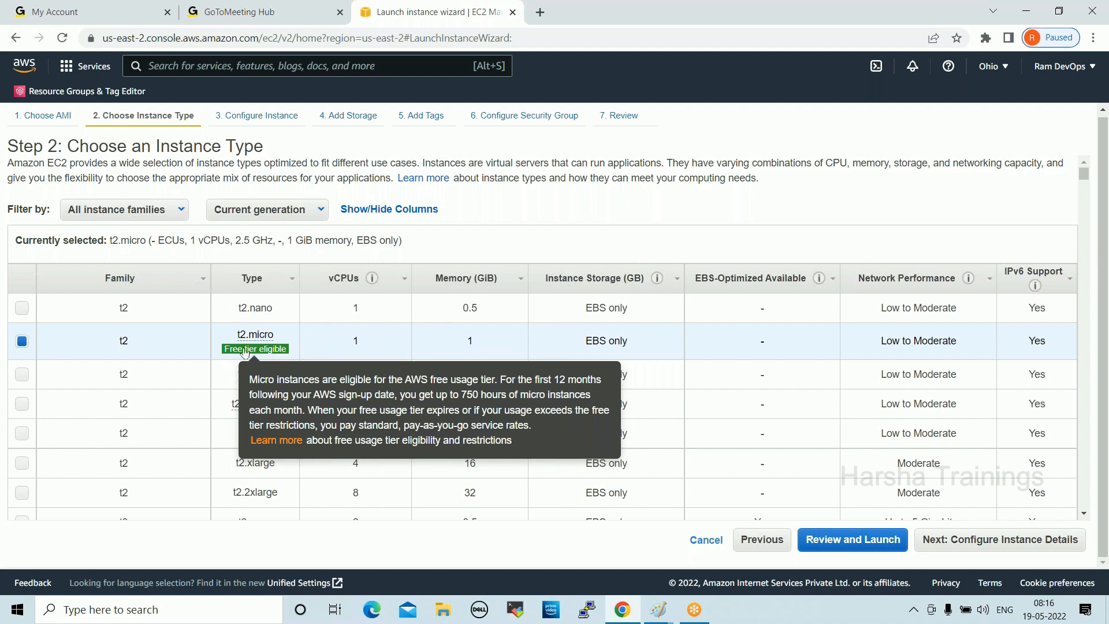
{"action": "double_click", "coordinate": [353, 342]}
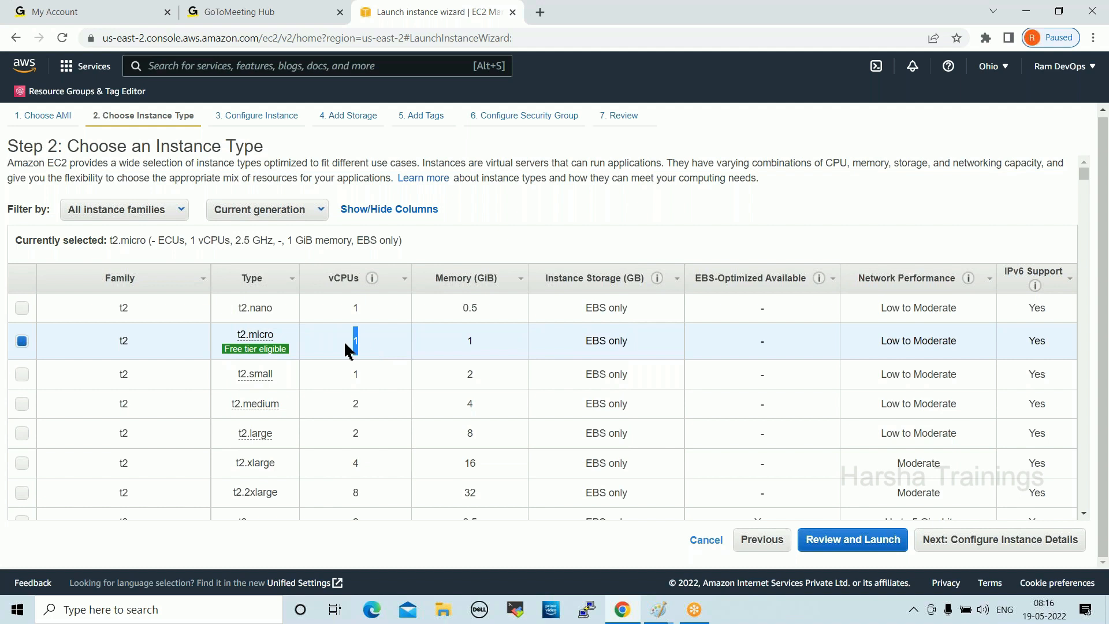
{"action": "left_click", "coordinate": [471, 338]}
{"action": "left_click_drag", "start_coordinate": [632, 346], "coordinate": [582, 340]}
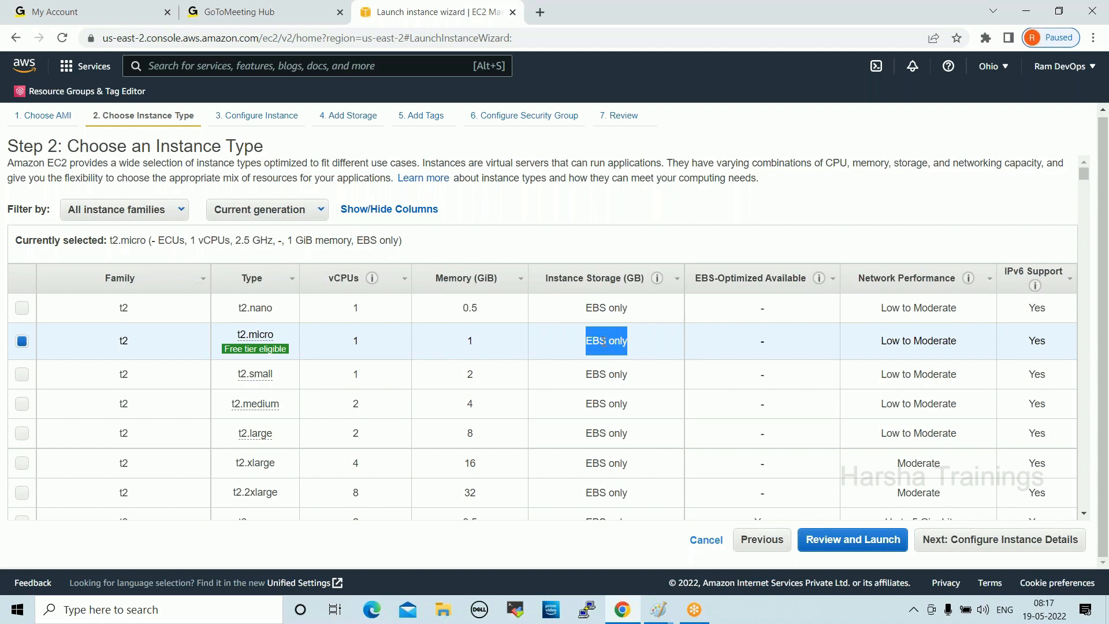
{"action": "left_click_drag", "start_coordinate": [880, 346], "coordinate": [964, 350]}
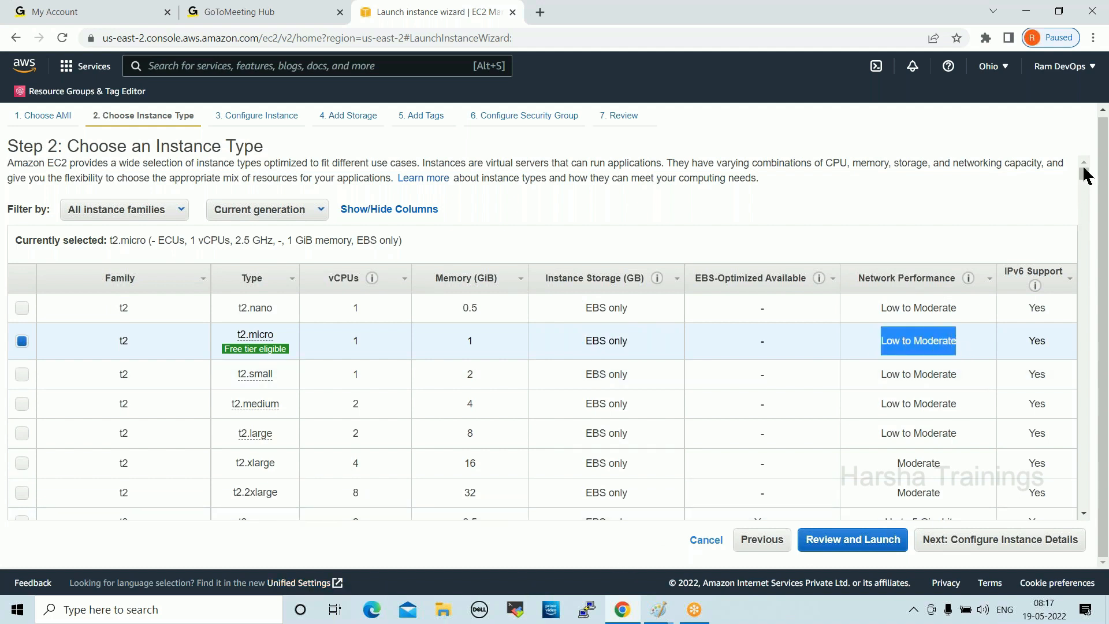
{"action": "left_click", "coordinate": [1083, 168]}
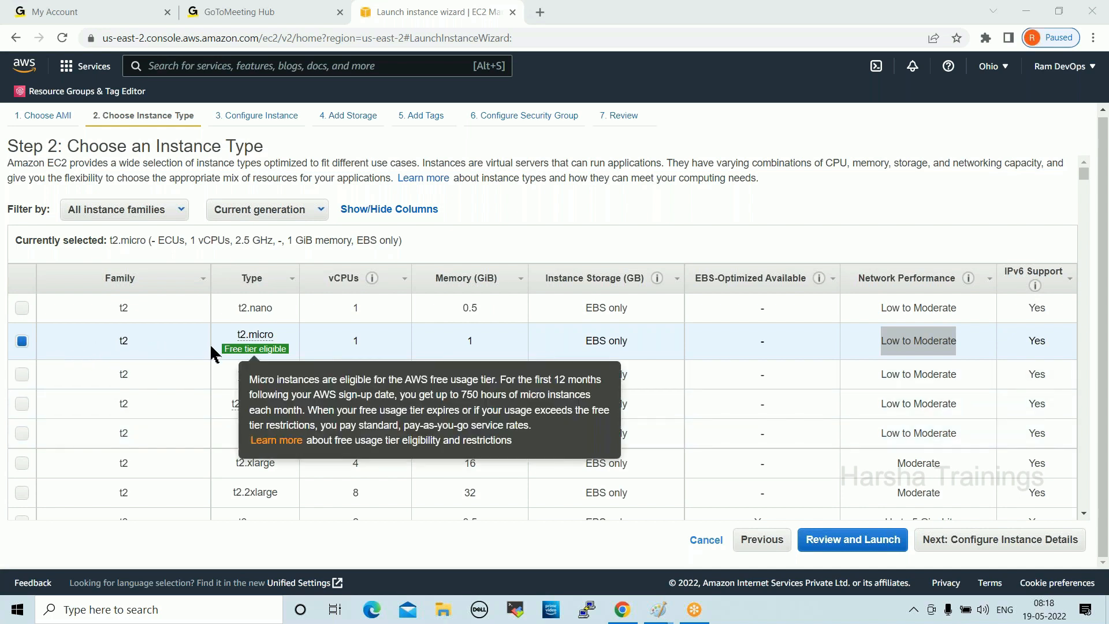
{"action": "left_click", "coordinate": [965, 544]}
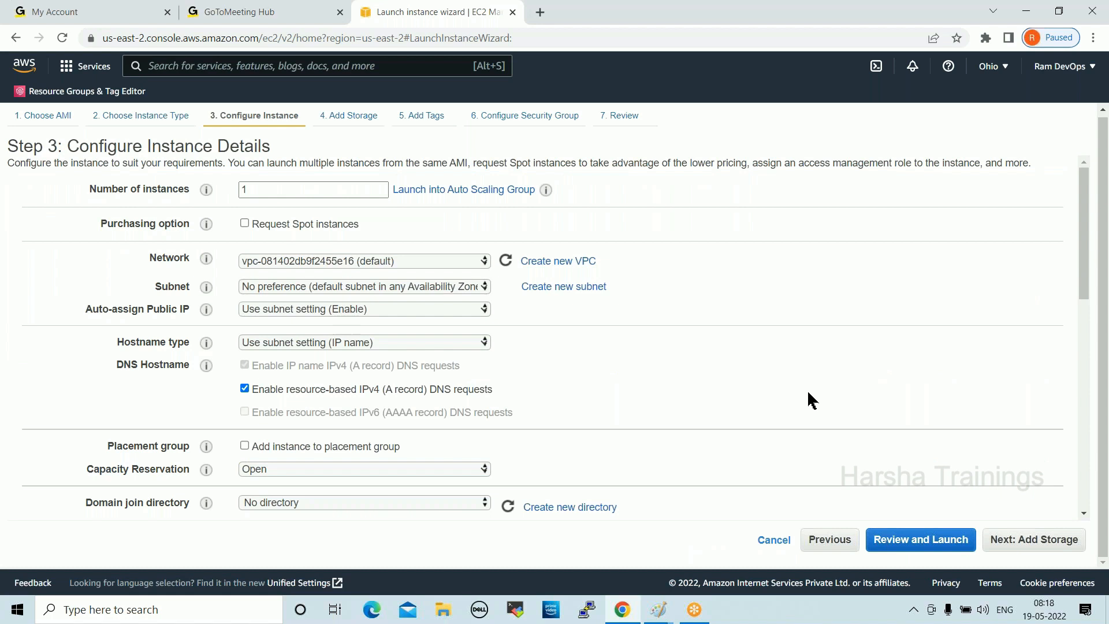
Try 100 as the number of instances and restore the value to 1.
{"action": "left_click", "coordinate": [249, 189]}
{"action": "double_click", "coordinate": [249, 188]}
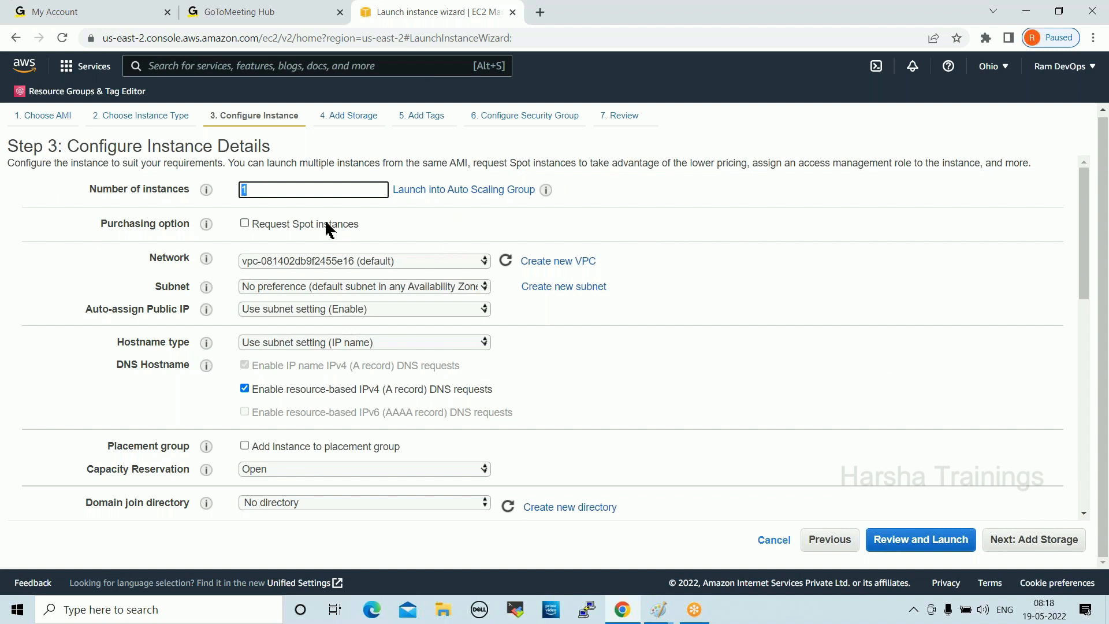
{"action": "type", "text": "100"}
{"action": "key", "text": "BackSpace"}
{"action": "key", "text": "BackSpace"}
Enable Request Spot instances as the purchasing option and highlight the current Spot prices.
{"action": "left_click_drag", "start_coordinate": [100, 224], "coordinate": [191, 225]}
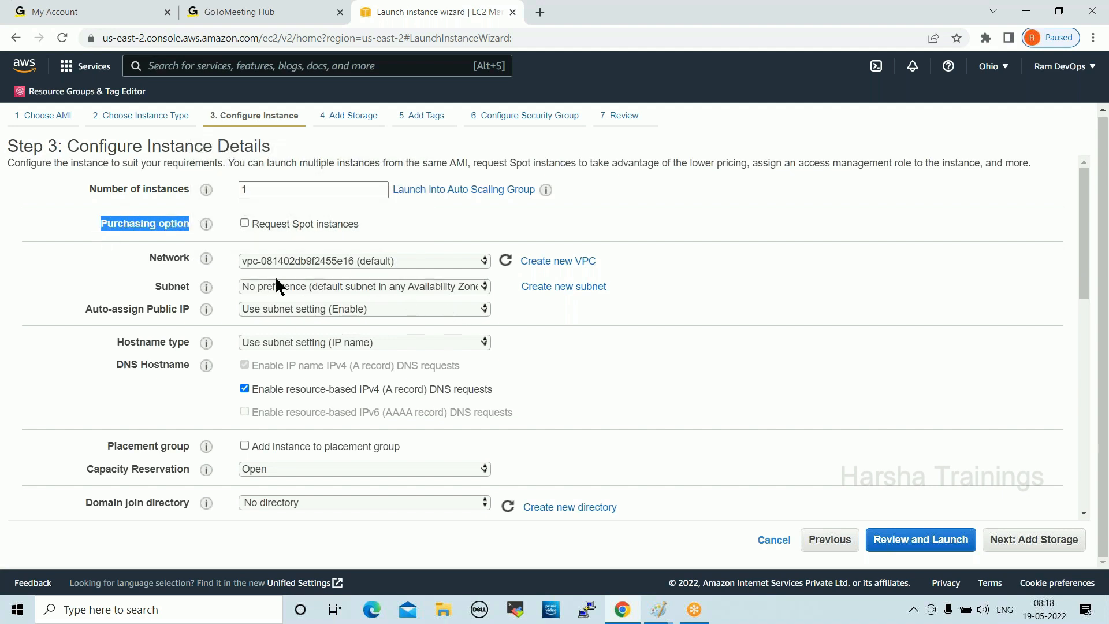
{"action": "left_click", "coordinate": [244, 224]}
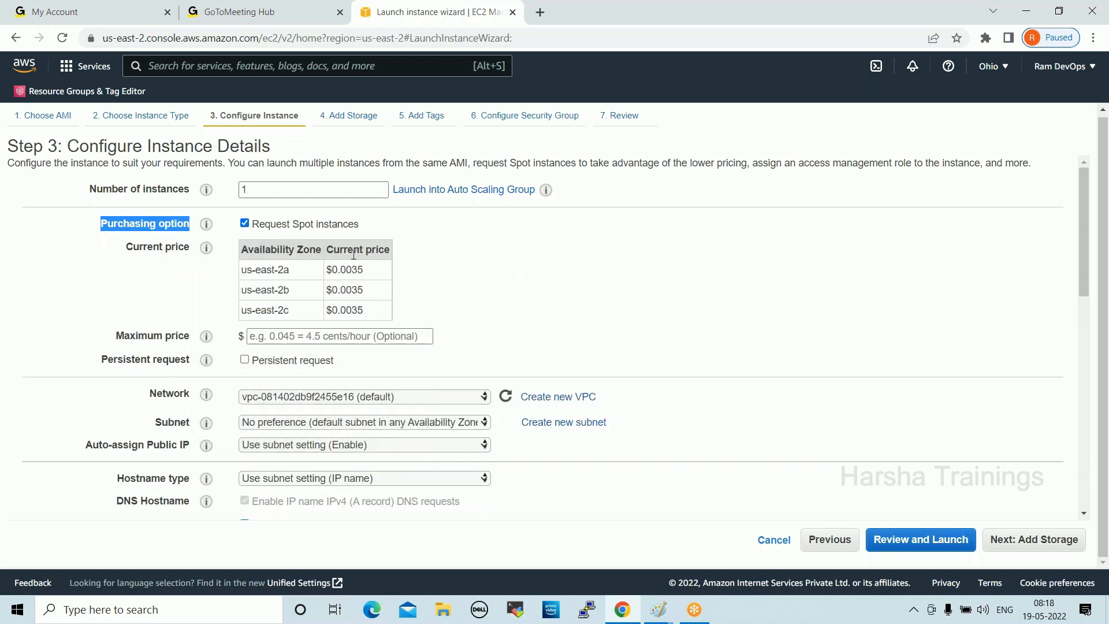
{"action": "left_click_drag", "start_coordinate": [368, 309], "coordinate": [364, 277]}
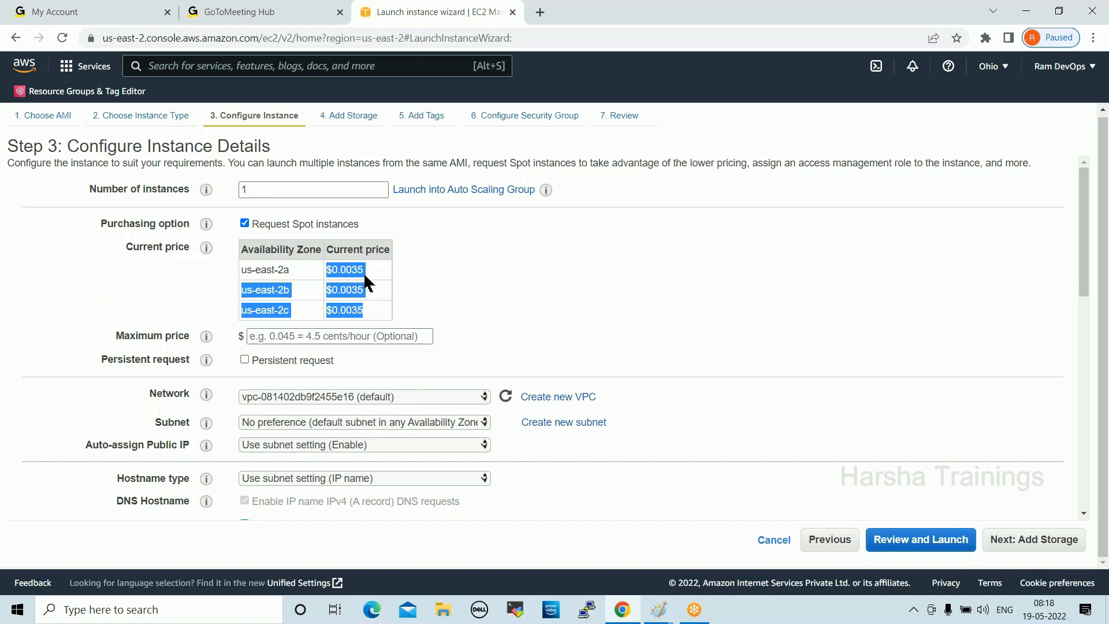
{"action": "left_click", "coordinate": [443, 267]}
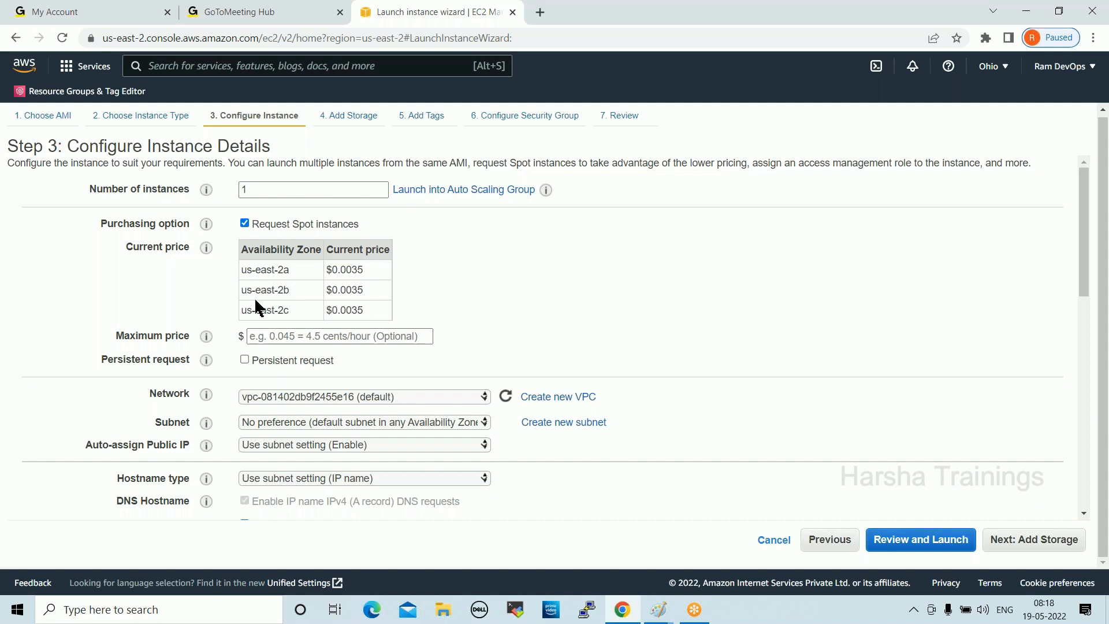
Highlight the availability zones and their prices in the Spot price table, and turn the Spot request off and on again.
{"action": "left_click_drag", "start_coordinate": [241, 249], "coordinate": [327, 260]}
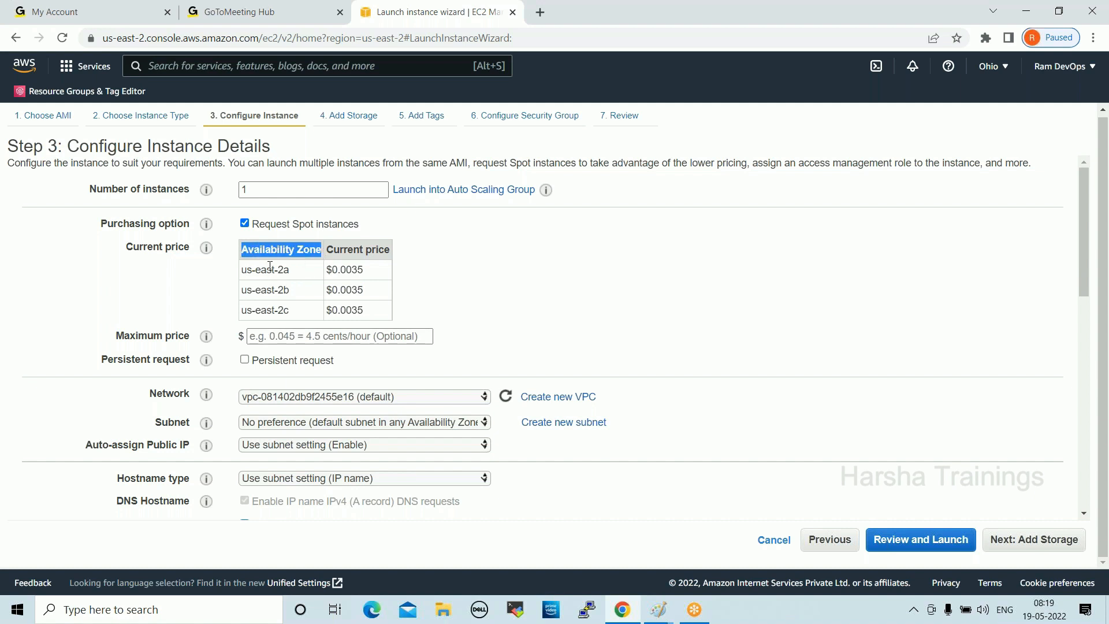
{"action": "mouse_move", "coordinate": [290, 310]}
{"action": "left_mouse_down"}
{"action": "mouse_move", "coordinate": [242, 272]}
{"action": "mouse_move", "coordinate": [268, 258]}
{"action": "mouse_move", "coordinate": [296, 300]}
{"action": "left_mouse_up"}
{"action": "left_click", "coordinate": [449, 277]}
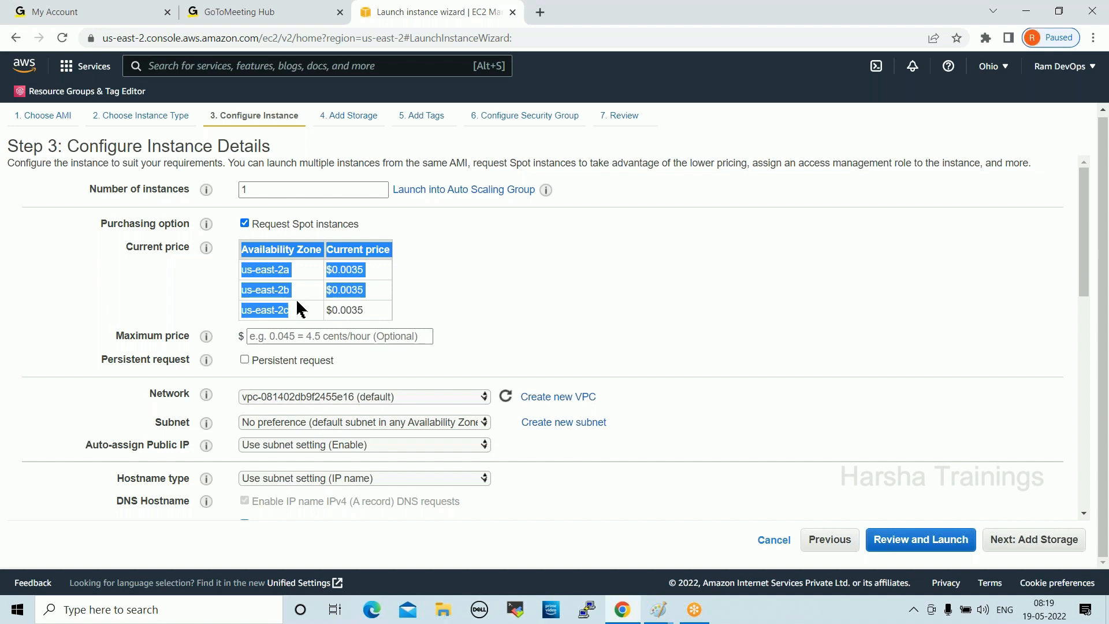
{"action": "left_click", "coordinate": [420, 295]}
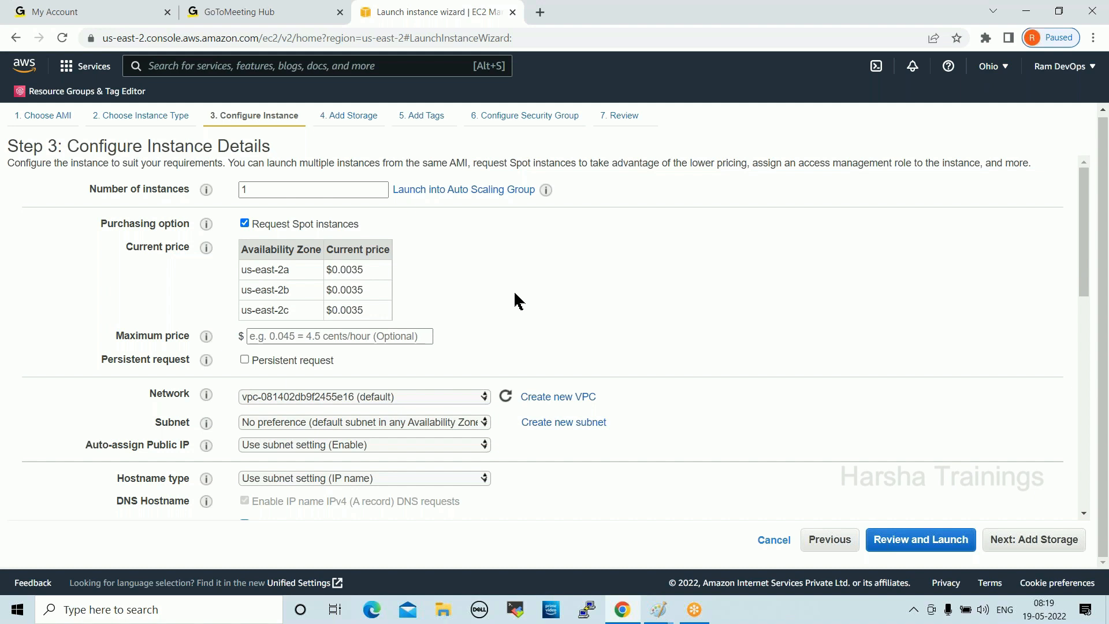
{"action": "left_click_drag", "start_coordinate": [363, 309], "coordinate": [251, 224]}
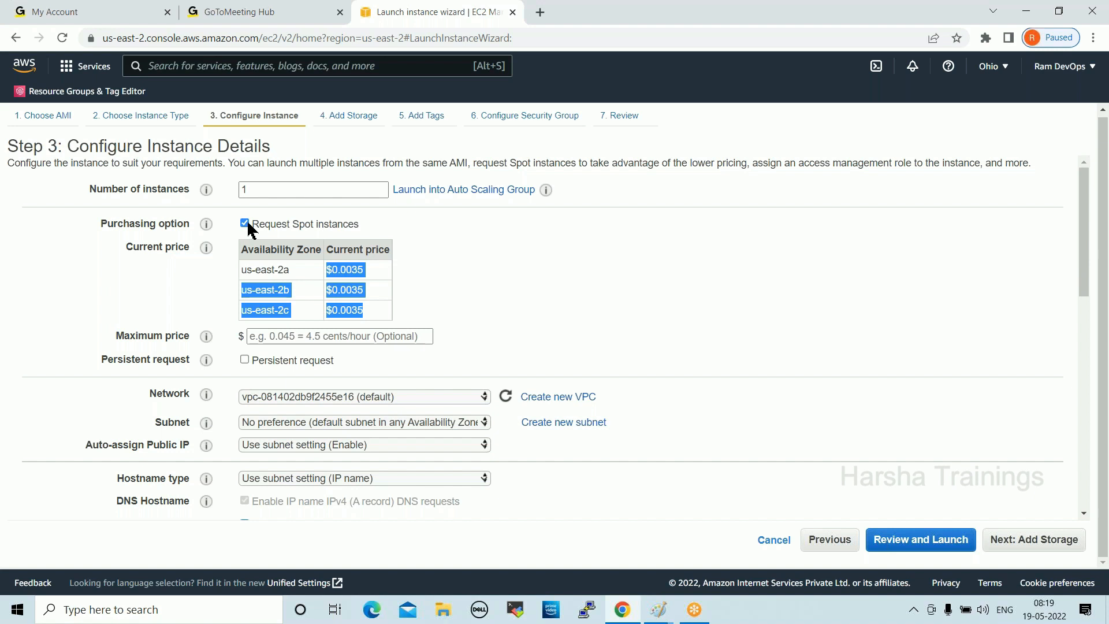
{"action": "left_click", "coordinate": [245, 223]}
{"action": "left_click", "coordinate": [245, 223]}
Switch to the EC2 notes in Paint and draw a grey rectangle of about 1167 × 839 px below and beside the heading.
{"action": "left_click", "coordinate": [658, 610]}
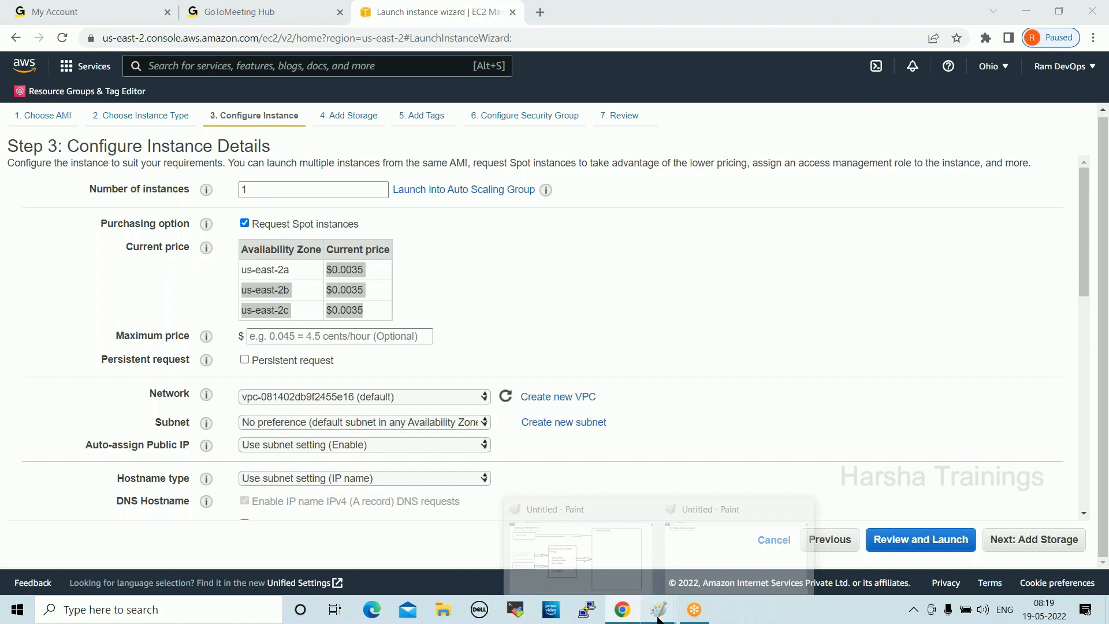
{"action": "left_click", "coordinate": [712, 553]}
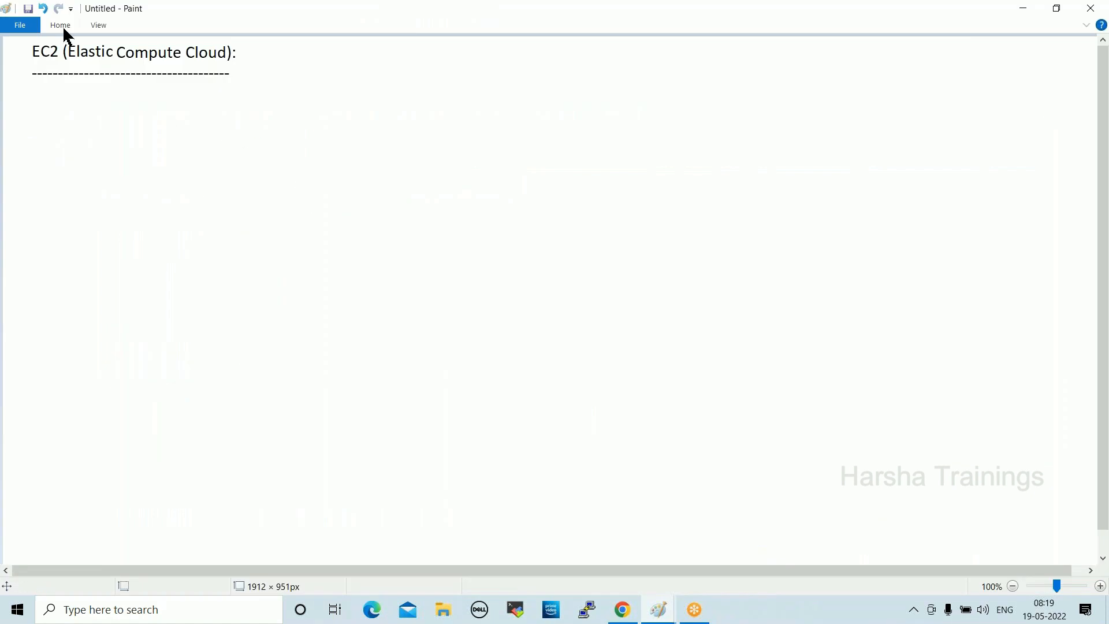
{"action": "left_click", "coordinate": [61, 25]}
{"action": "left_click", "coordinate": [296, 44]}
{"action": "mouse_move", "coordinate": [274, 57]}
{"action": "left_mouse_down"}
{"action": "mouse_move", "coordinate": [291, 205]}
{"action": "mouse_move", "coordinate": [458, 502]}
{"action": "mouse_move", "coordinate": [872, 525]}
{"action": "mouse_move", "coordinate": [947, 541]}
{"action": "left_mouse_up"}
{"action": "left_click", "coordinate": [58, 25]}
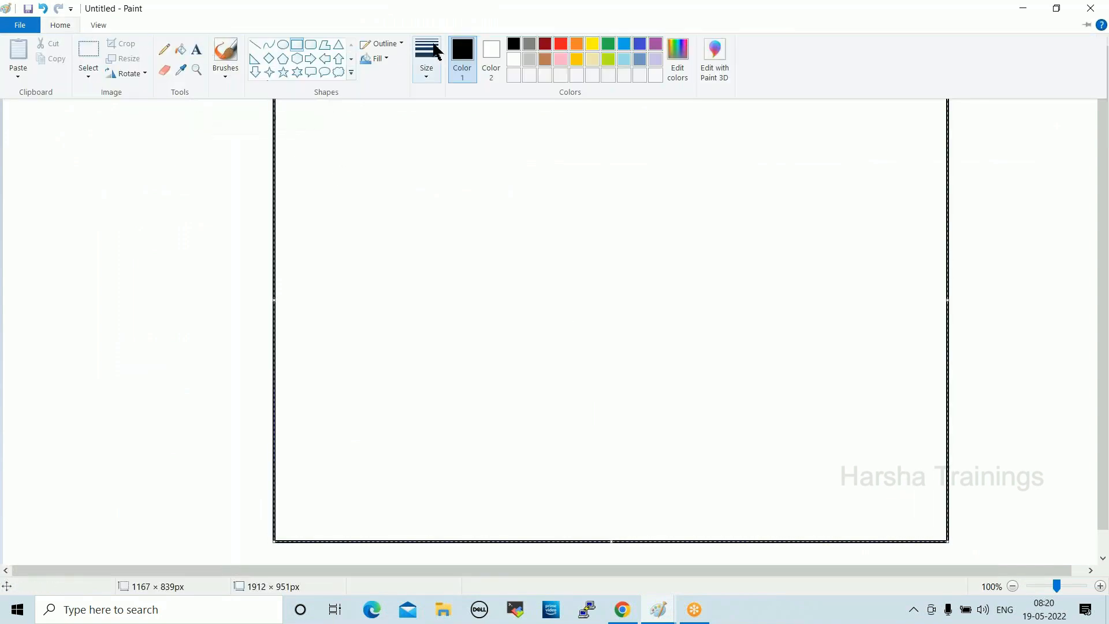
{"action": "left_click", "coordinate": [529, 44]}
Add the text label "Datacenter" beside the left edge of the grey rectangle.
{"action": "left_click", "coordinate": [60, 25]}
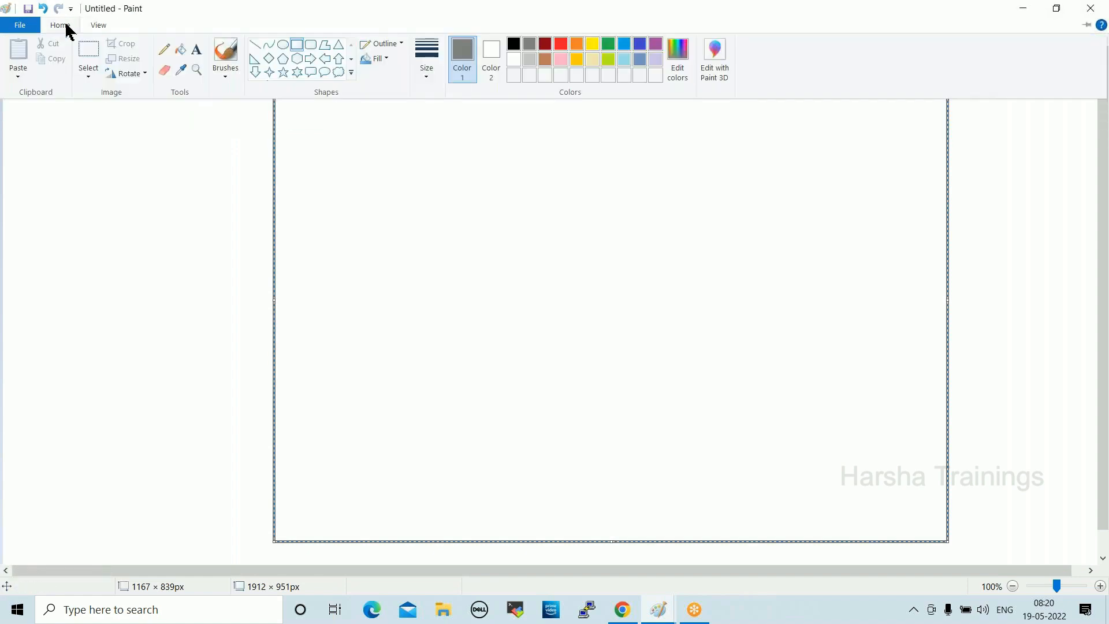
{"action": "left_click", "coordinate": [197, 47]}
{"action": "left_click_drag", "start_coordinate": [107, 251], "coordinate": [295, 335]}
{"action": "type", "text": "Mu"}
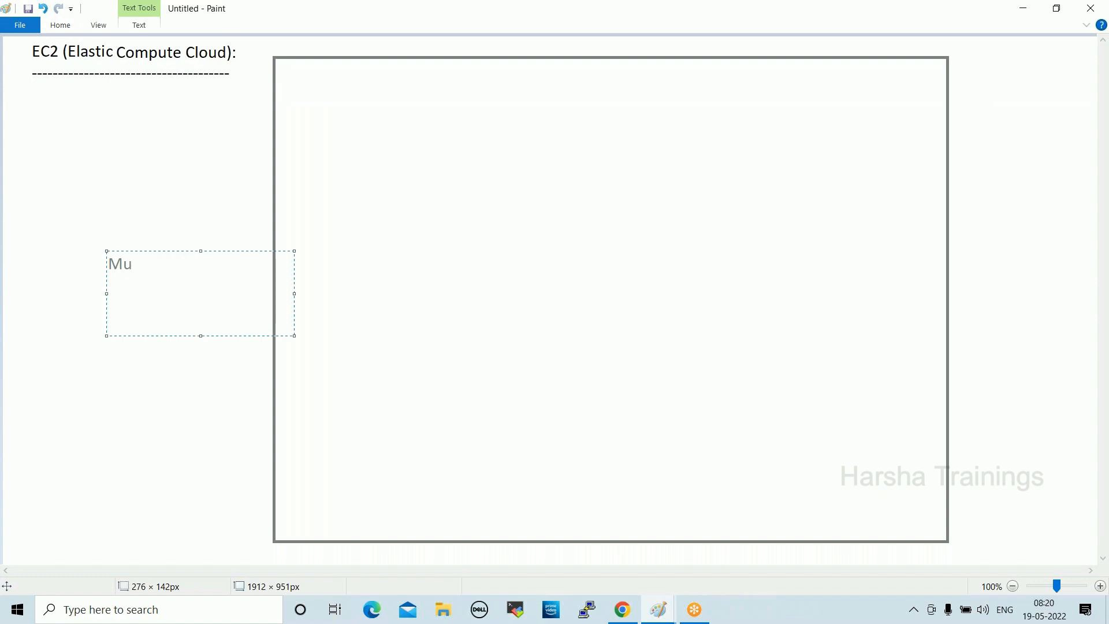
{"action": "type", "text": "n"}
{"action": "key", "text": "BackSpace"}
{"action": "key", "text": "BackSpace"}
{"action": "key", "text": "BackSpace"}
{"action": "type", "text": "Datacenter"}
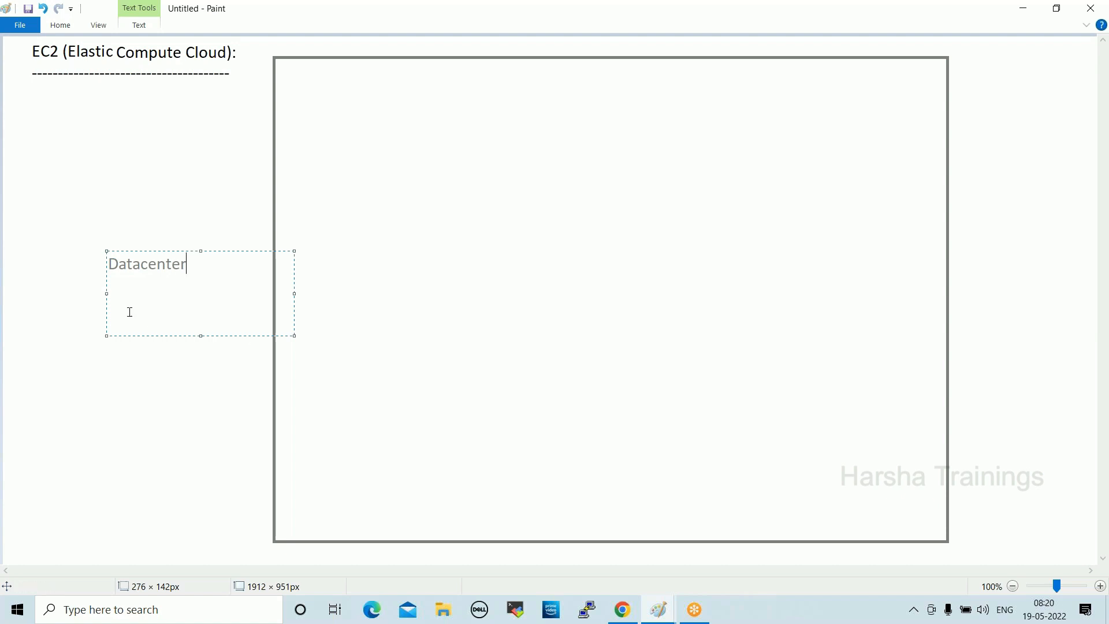
Narrow the "Datacenter" text box to about 207 × 135 px so the label sits nearer the rectangle, and colour its text black.
{"action": "left_click_drag", "start_coordinate": [104, 250], "coordinate": [177, 260]}
{"action": "double_click", "coordinate": [252, 276]}
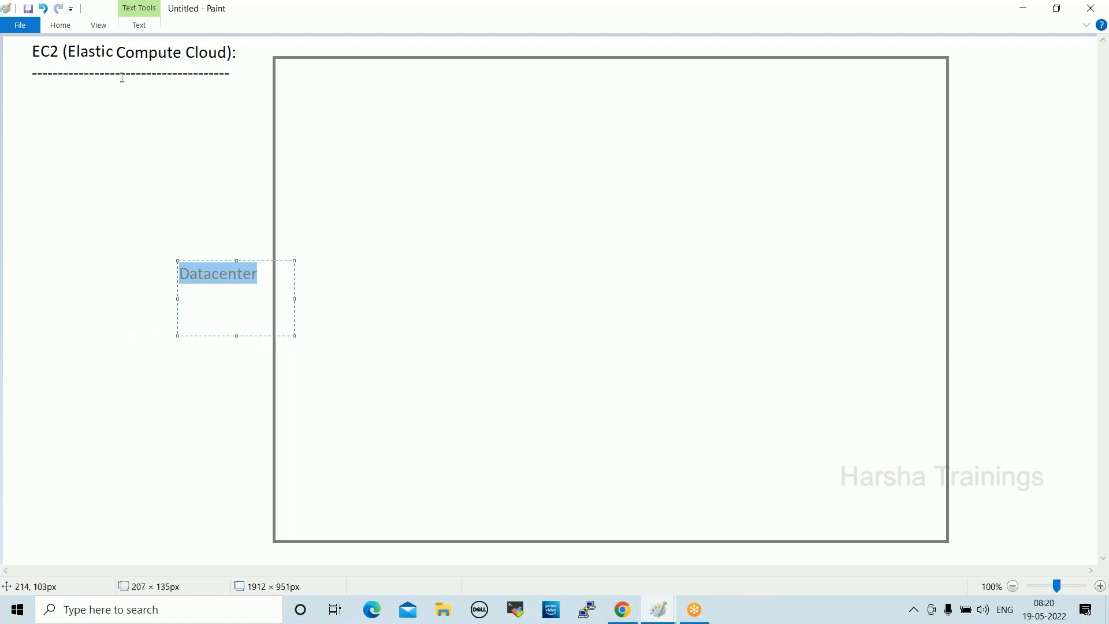
{"action": "left_click", "coordinate": [62, 27]}
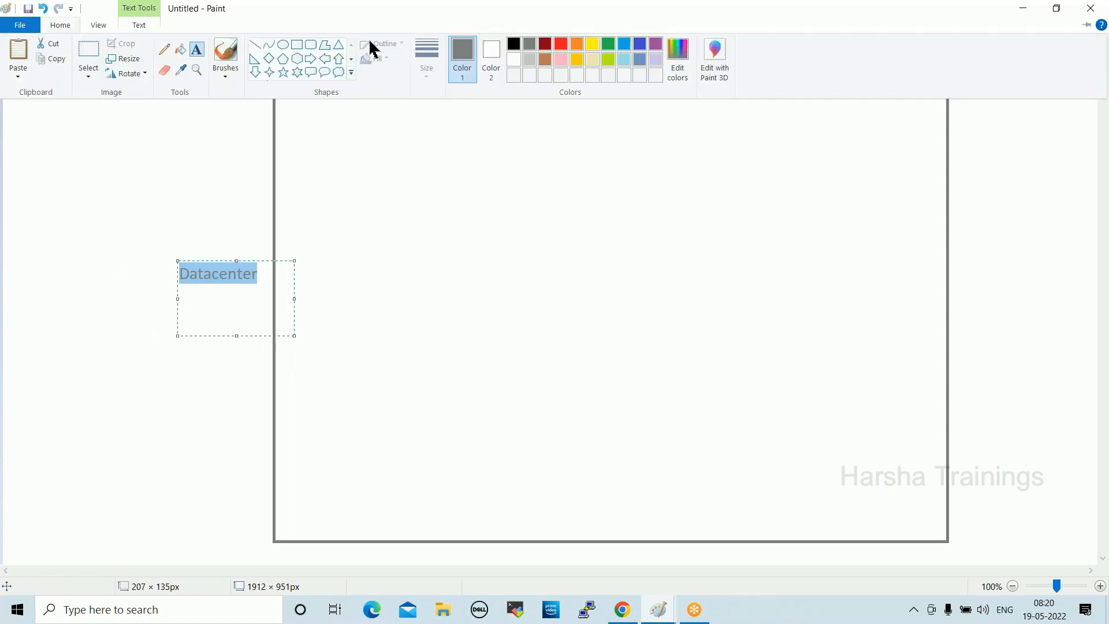
{"action": "left_click", "coordinate": [513, 45]}
{"action": "left_click", "coordinate": [463, 270]}
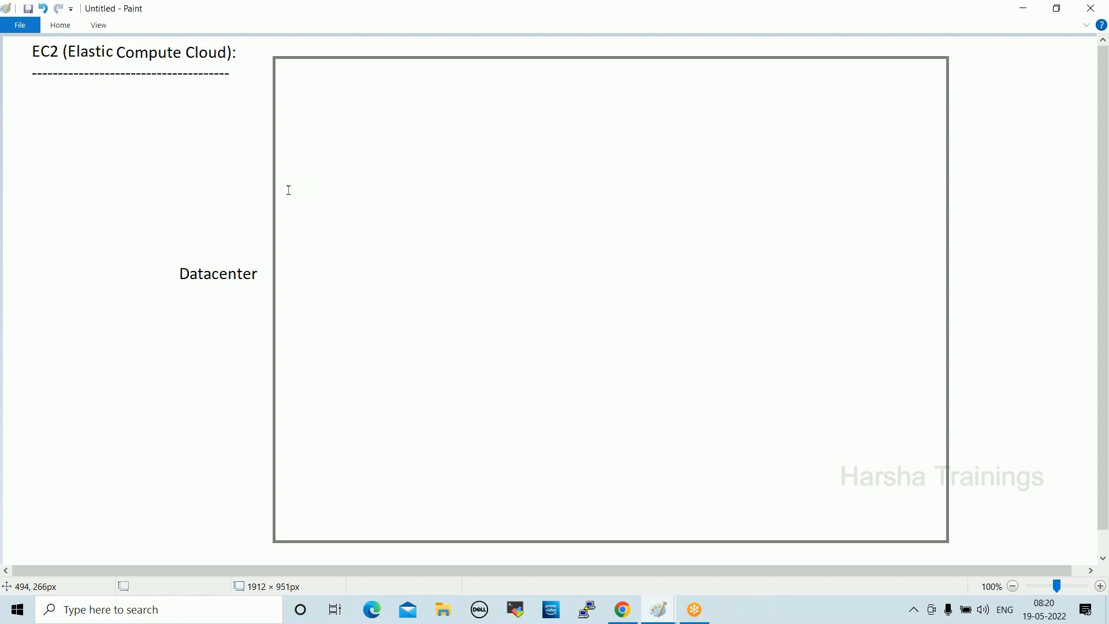
Add a text box of about 682 × 136 px inside the rectangle's upper-left corner, with "30 -40%" as its first line.
{"action": "left_click", "coordinate": [62, 26]}
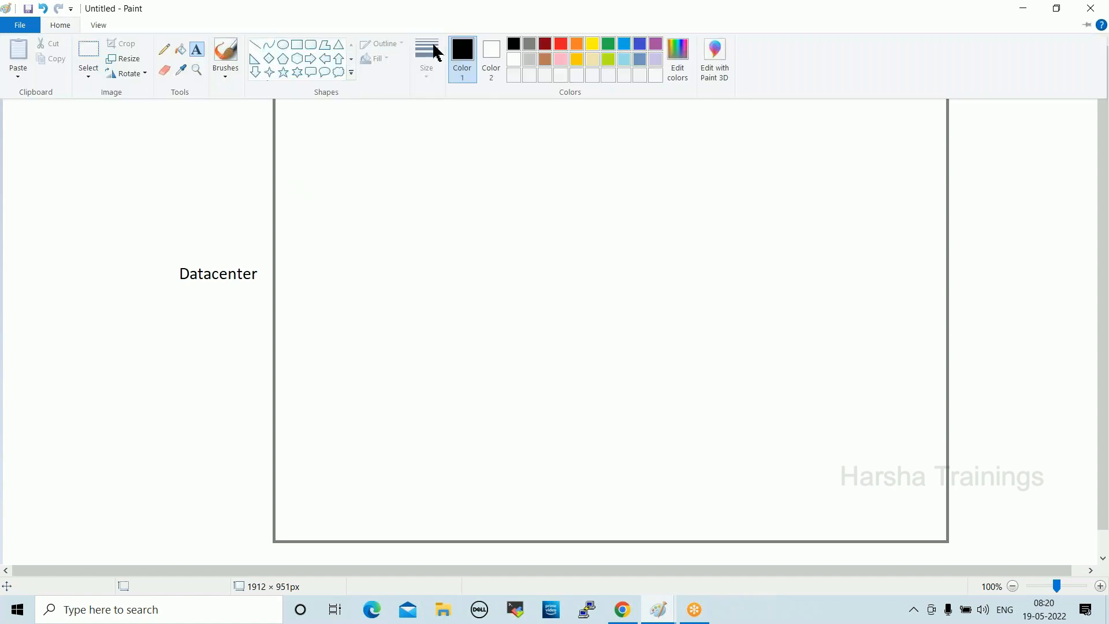
{"action": "left_click", "coordinate": [197, 49]}
{"action": "left_click_drag", "start_coordinate": [285, 72], "coordinate": [534, 138]}
{"action": "type", "text": "30"}
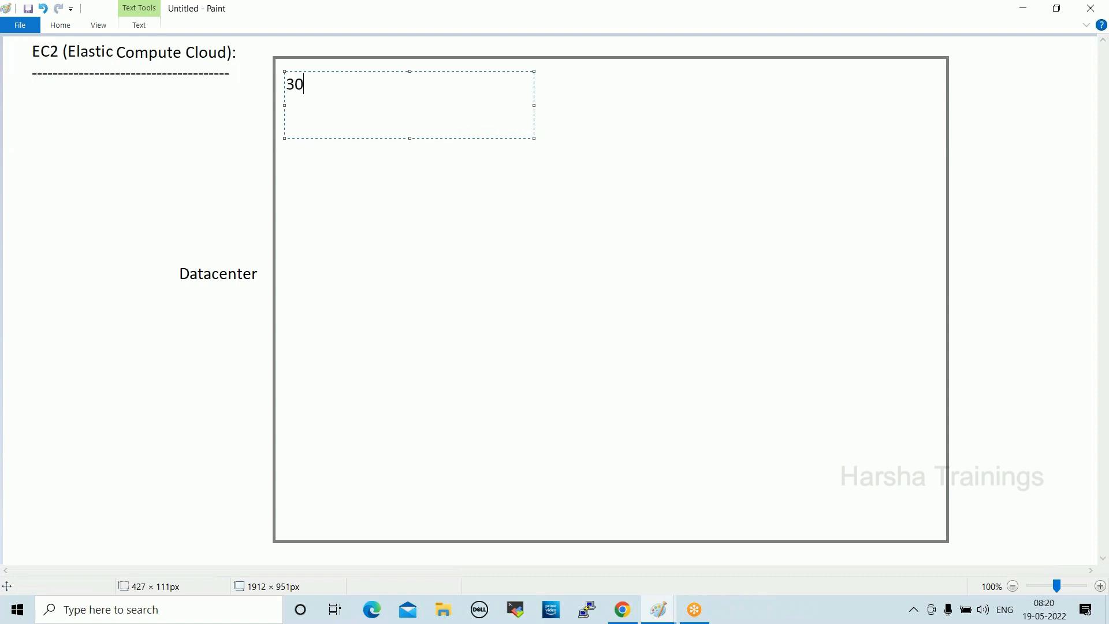
{"action": "type", "text": " -40%"}
{"action": "left_click_drag", "start_coordinate": [534, 138], "coordinate": [675, 147]}
{"action": "key", "text": "Return"}
{"action": "key", "text": "Return"}
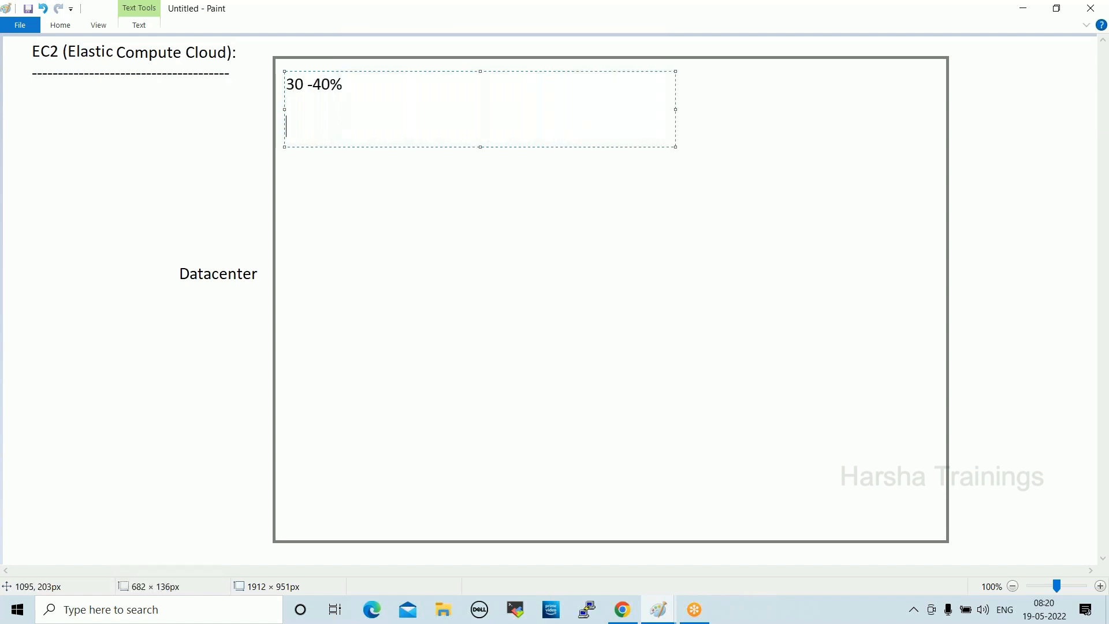
Write "1000 - 300-400" as the next text line below the percentage, and append "90%" to the first line.
{"action": "type", "text": "1000  -  300-400"}
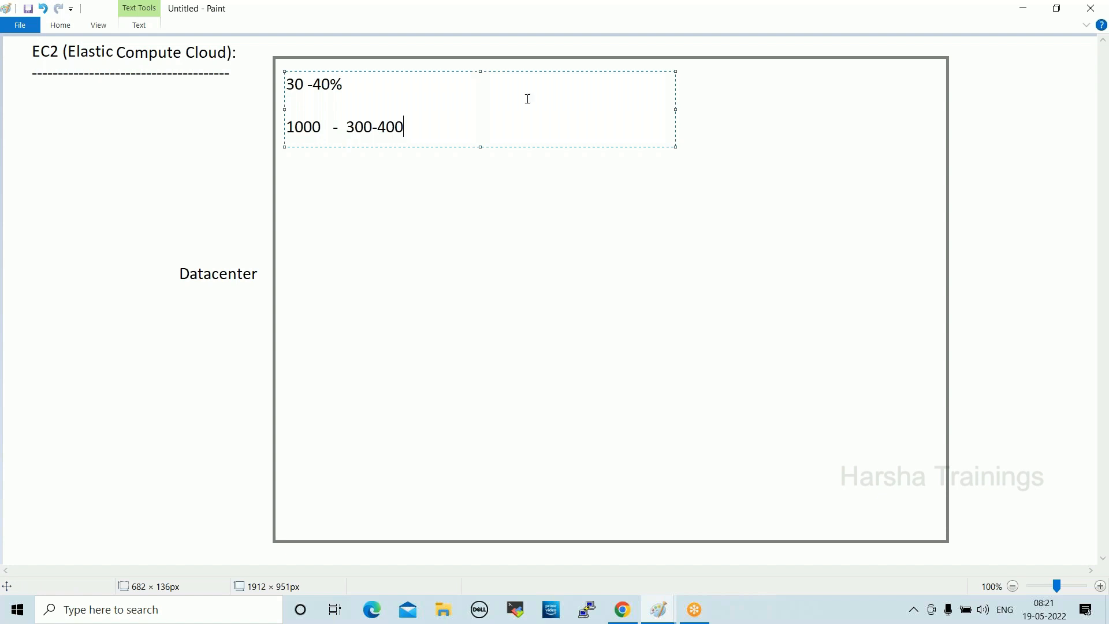
{"action": "left_click", "coordinate": [376, 76]}
{"action": "type", "text": "90%"}
Switch to the EC2 launch wizard in Chrome and turn off the Spot instances request.
{"action": "left_click", "coordinate": [622, 609]}
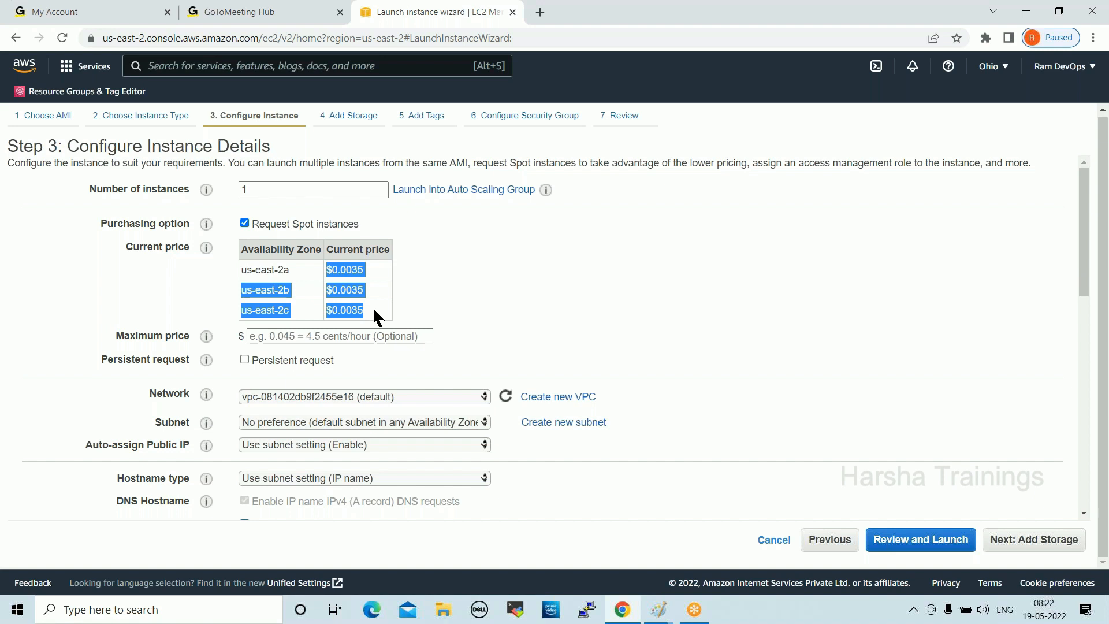
{"action": "left_click", "coordinate": [245, 224]}
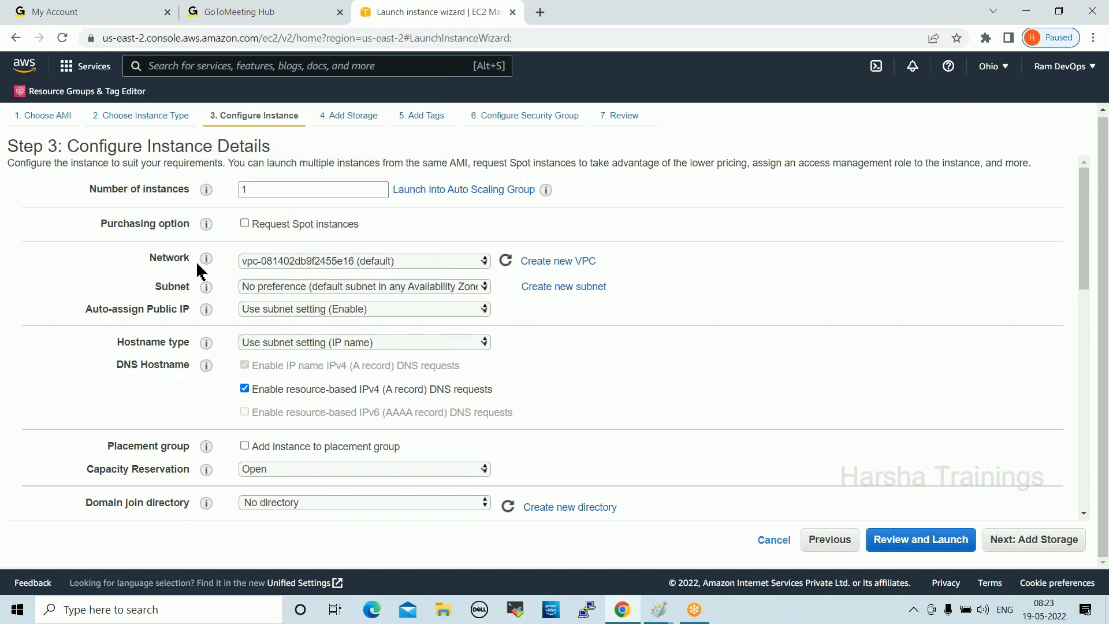
Highlight the Network label, the word VPC in the creation link, and the settings from Network through Domain join directory.
{"action": "left_click_drag", "start_coordinate": [148, 258], "coordinate": [196, 257]}
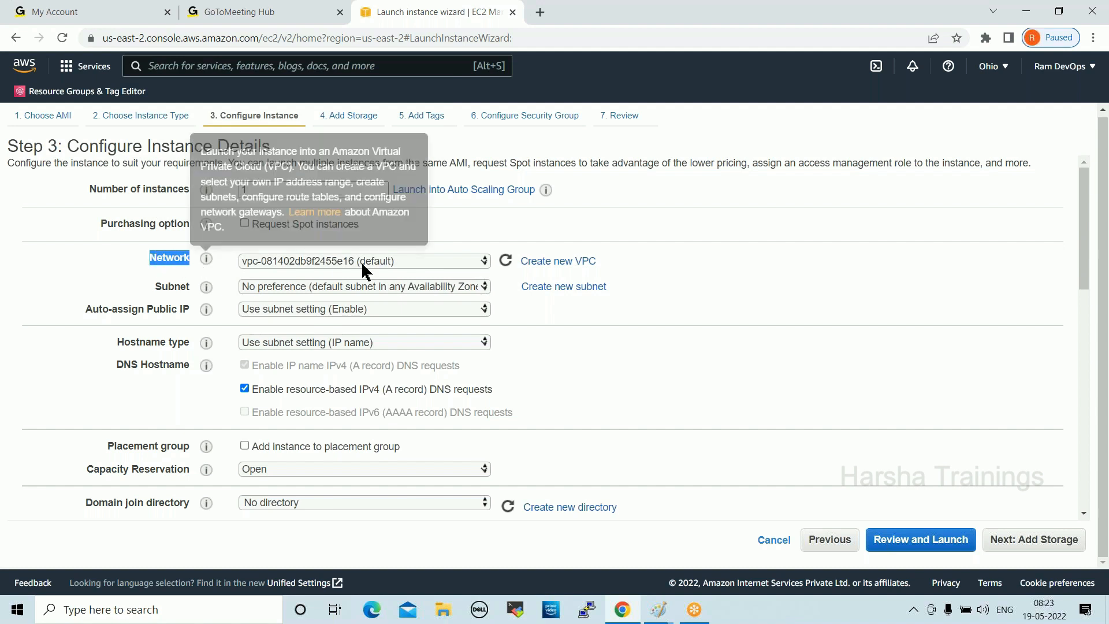
{"action": "left_click_drag", "start_coordinate": [606, 255], "coordinate": [575, 260]}
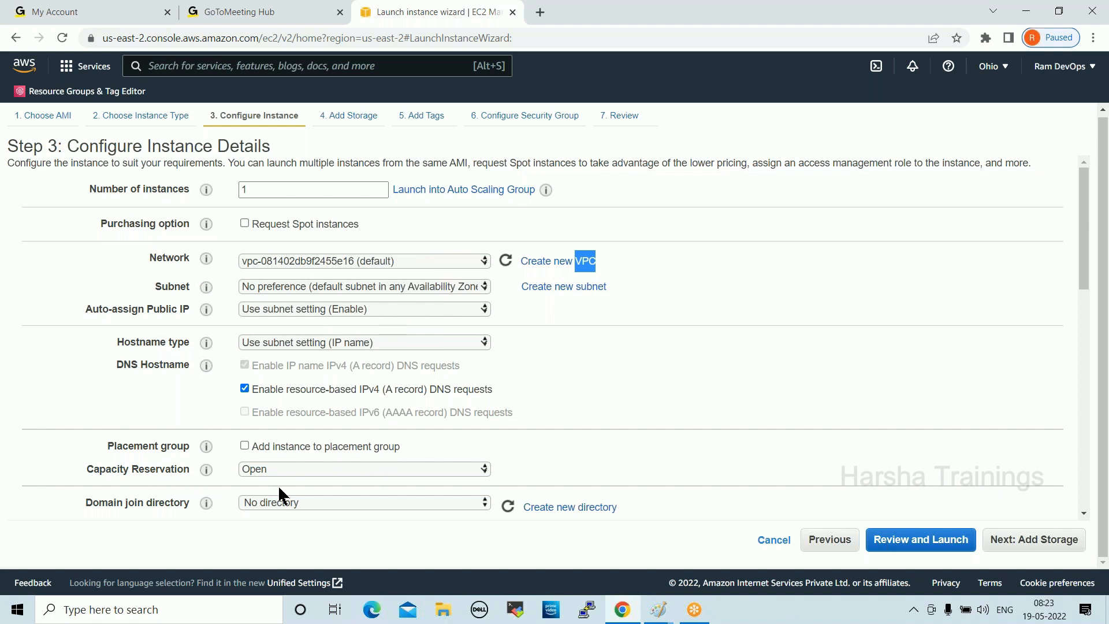
{"action": "left_click_drag", "start_coordinate": [617, 507], "coordinate": [147, 261]}
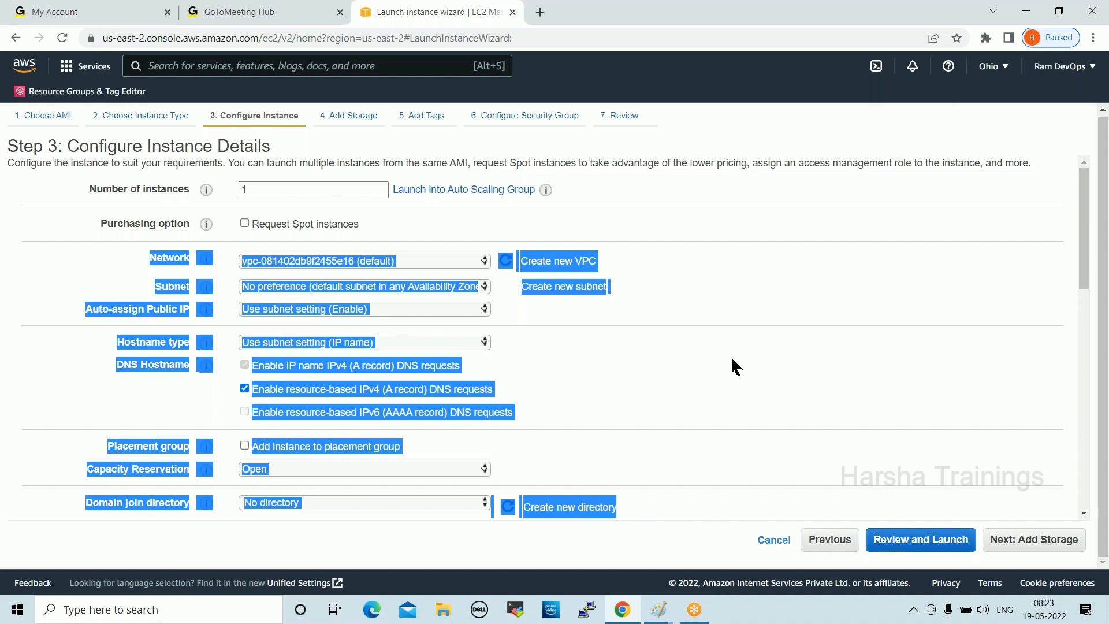
Highlight the IAM role setting, view its description, and check the region list and account menu.
{"action": "scroll", "coordinate": [740, 350], "scroll_direction": "down", "scroll_amount": 6}
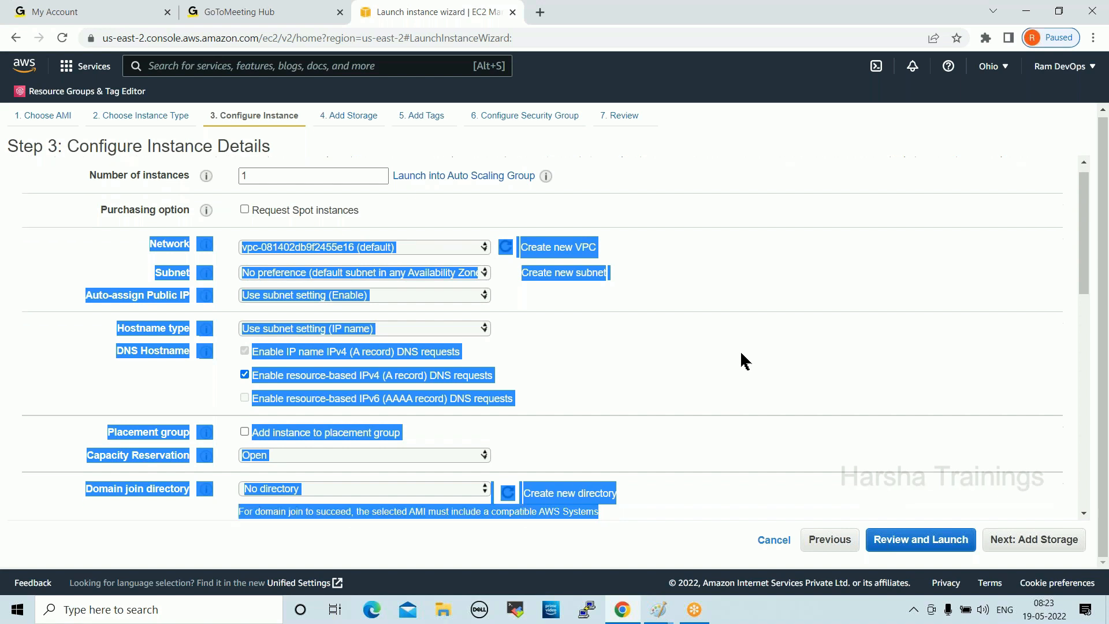
{"action": "left_click_drag", "start_coordinate": [148, 202], "coordinate": [190, 197]}
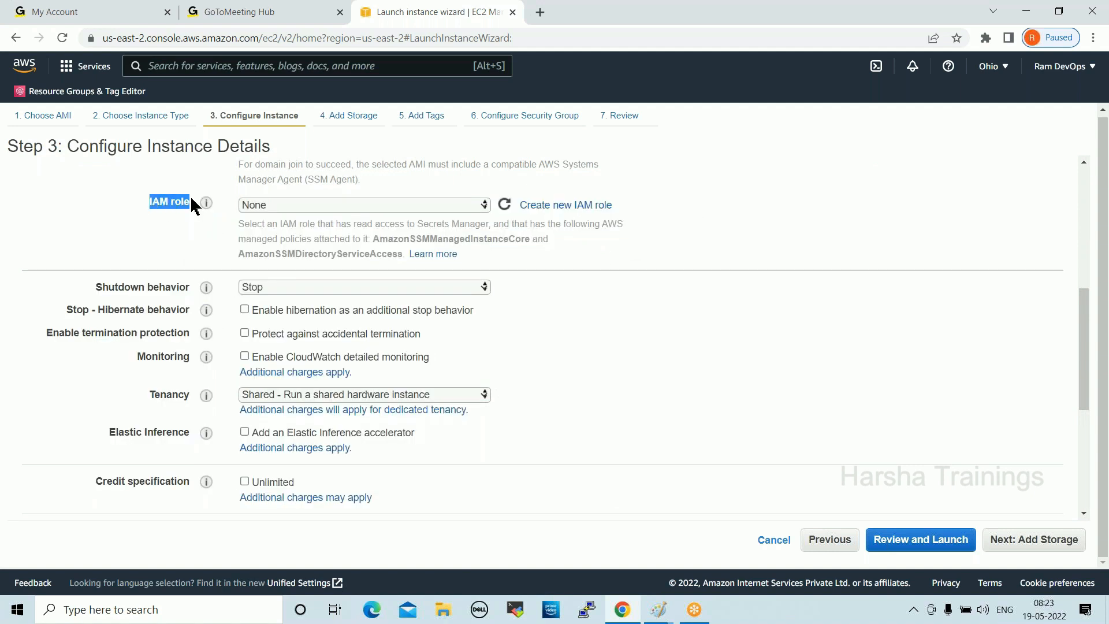
{"action": "mouse_move", "coordinate": [206, 205]}
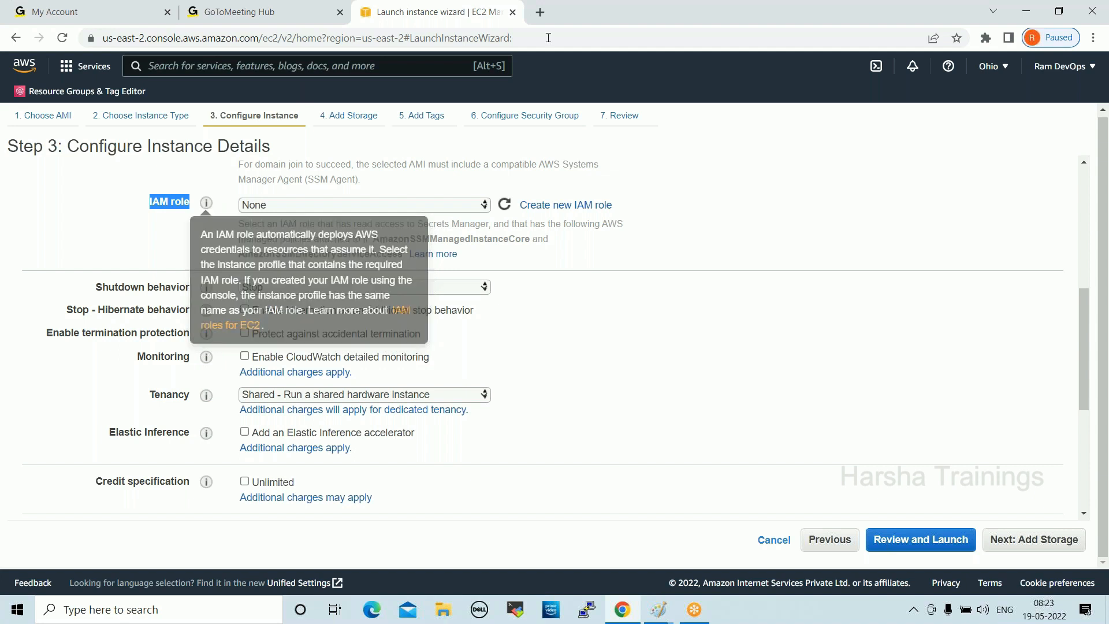
{"action": "left_click", "coordinate": [988, 67]}
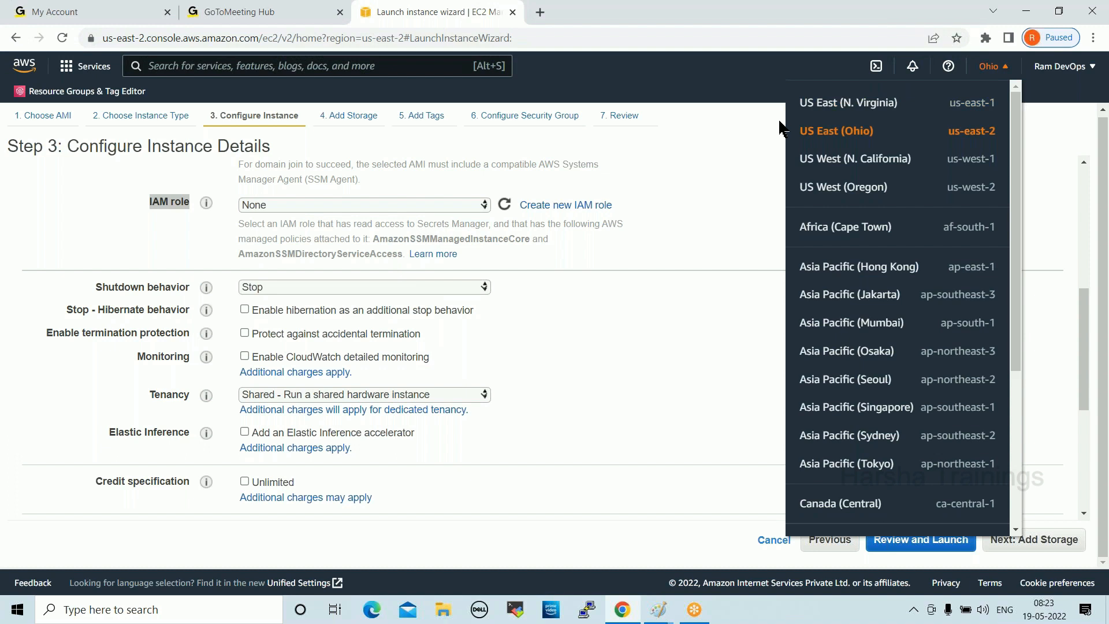
{"action": "left_click", "coordinate": [1066, 68]}
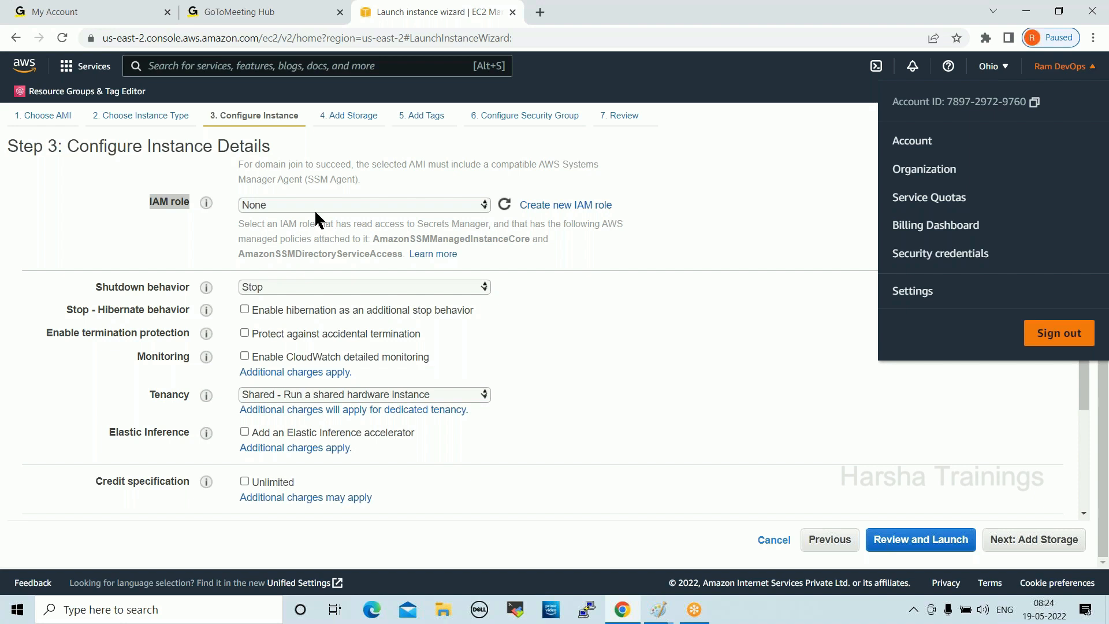
{"action": "double_click", "coordinate": [177, 220]}
{"action": "left_click", "coordinate": [149, 209]}
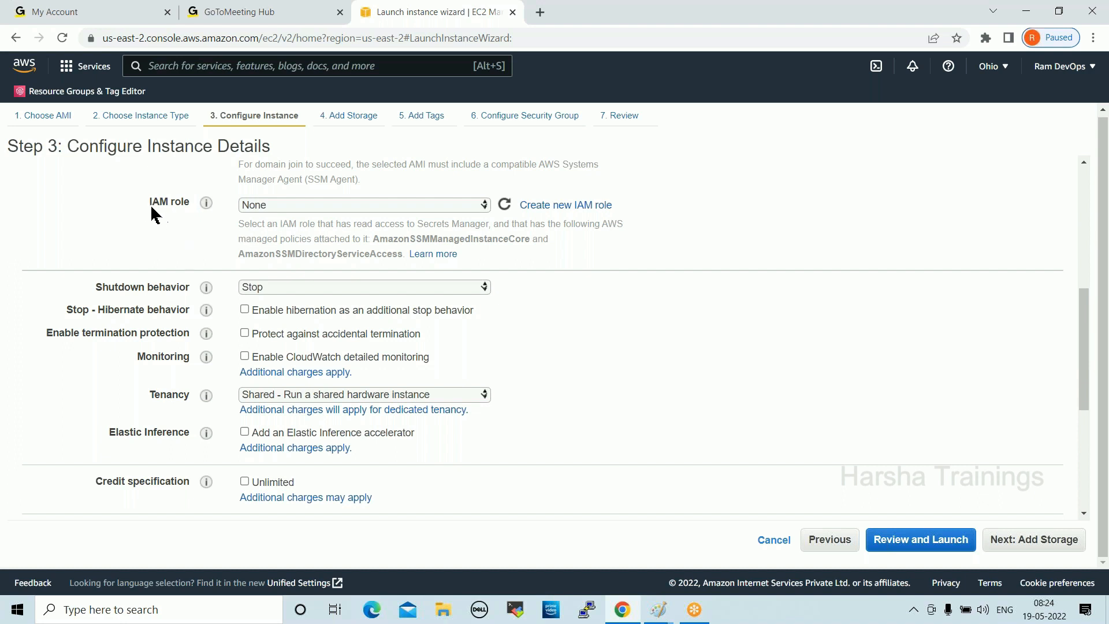
{"action": "left_click_drag", "start_coordinate": [150, 208], "coordinate": [184, 204]}
Demonstrate the shutdown behavior options by switching to Terminate and back to Stop twice.
{"action": "left_click", "coordinate": [272, 287]}
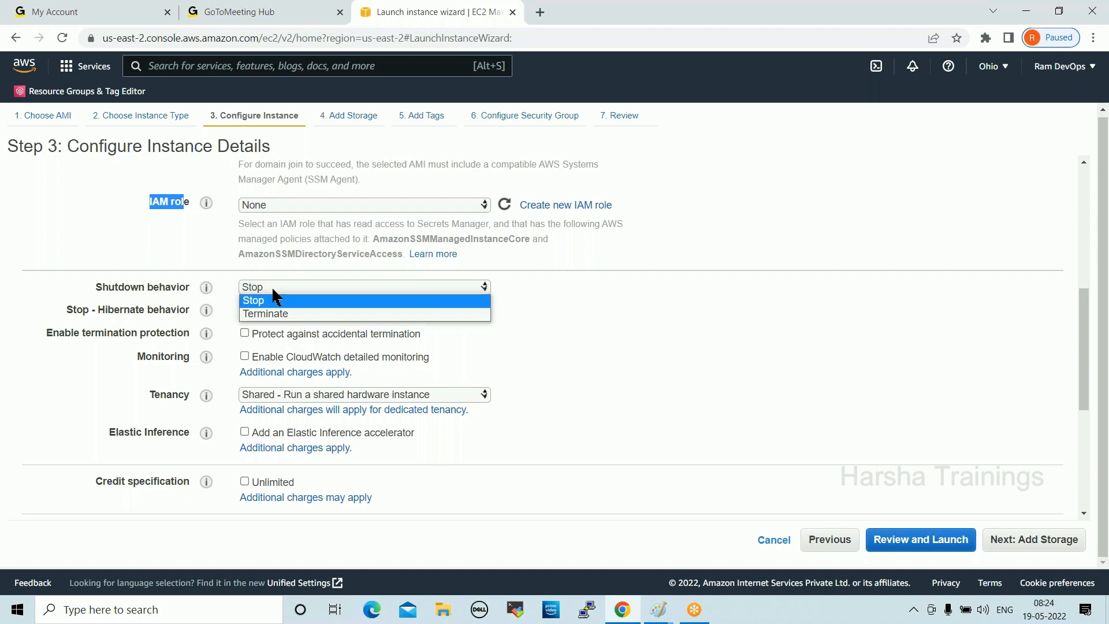
{"action": "left_click", "coordinate": [295, 315]}
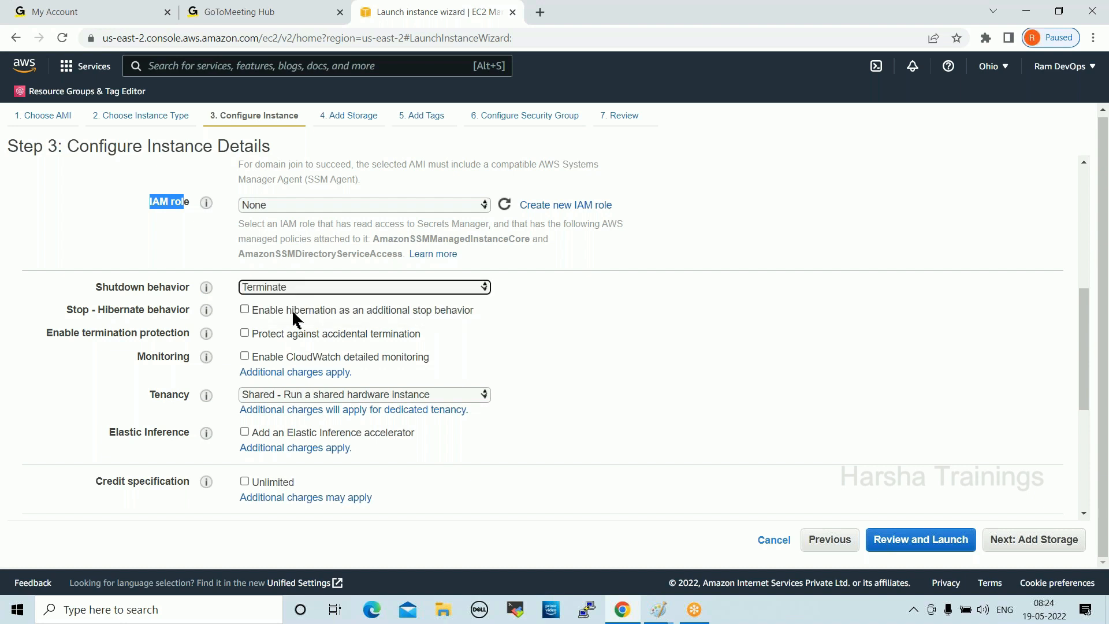
{"action": "left_click", "coordinate": [264, 288]}
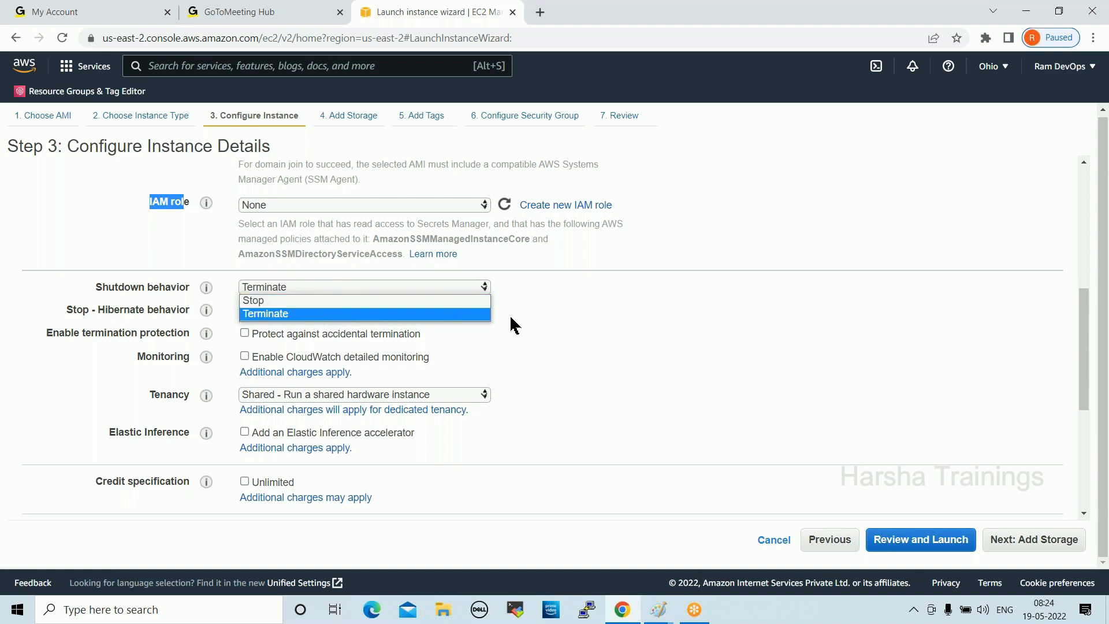
{"action": "left_click", "coordinate": [269, 304]}
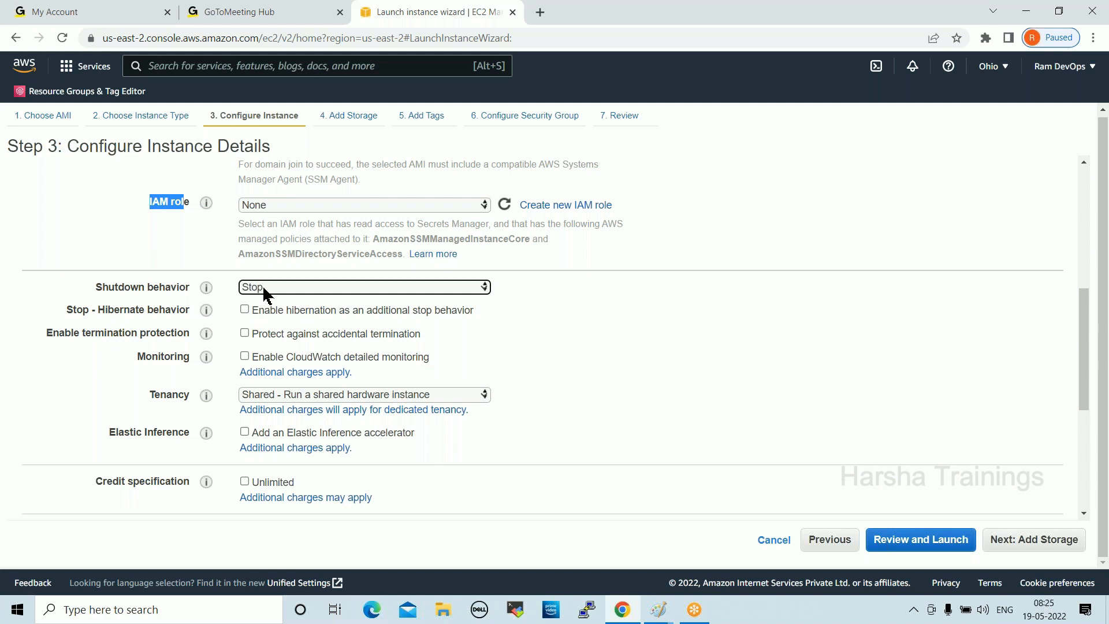
{"action": "left_click", "coordinate": [263, 287]}
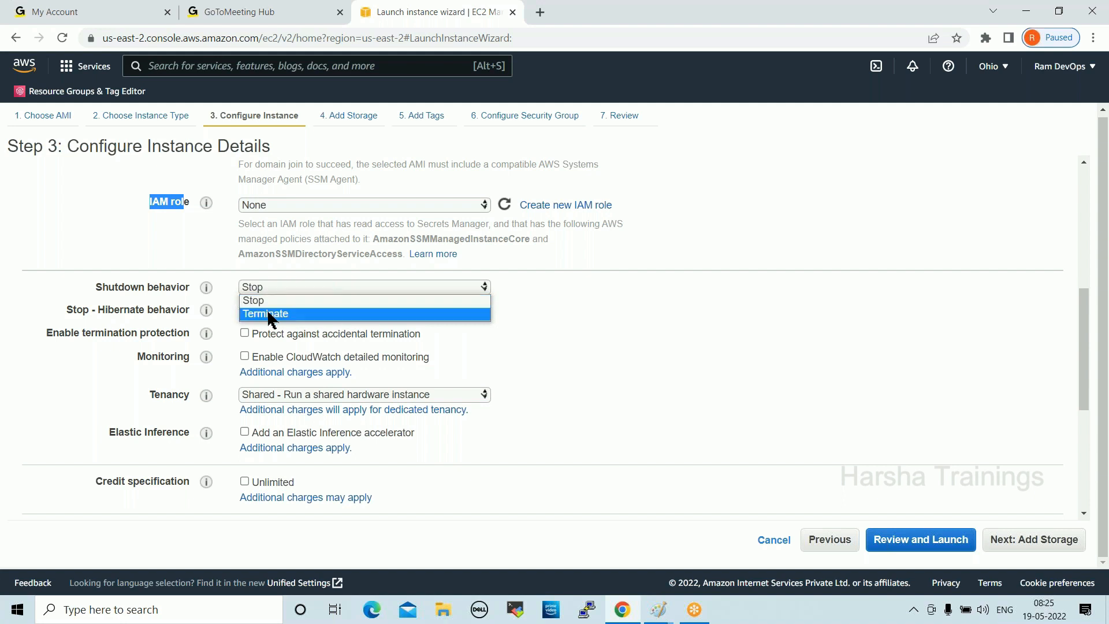
{"action": "left_click", "coordinate": [267, 310]}
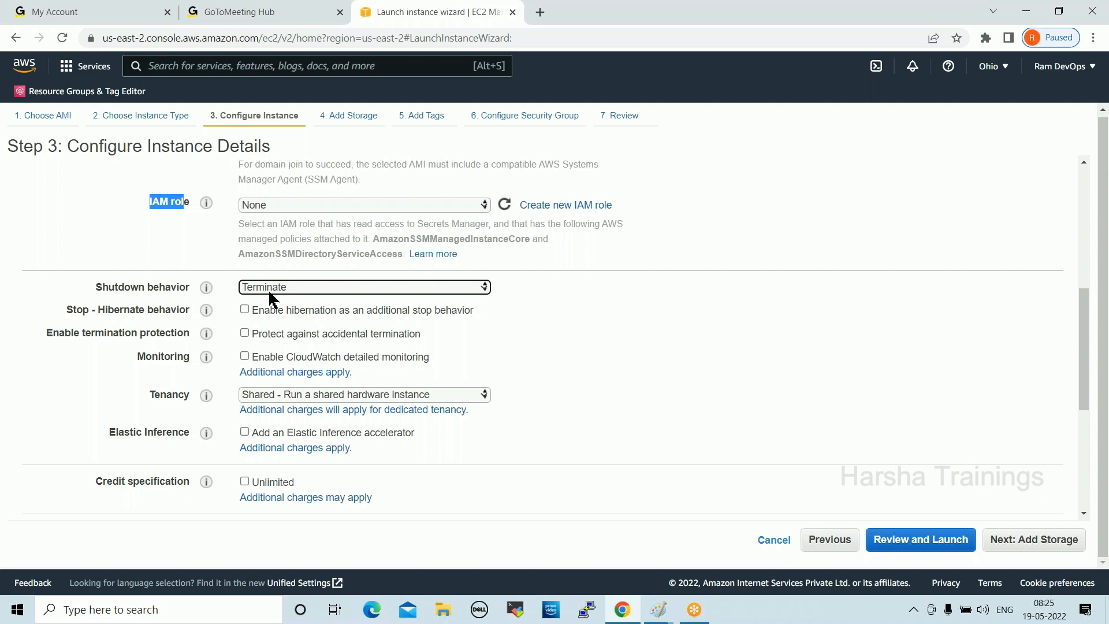
{"action": "left_click", "coordinate": [271, 283]}
{"action": "left_click", "coordinate": [275, 301]}
{"action": "left_click", "coordinate": [283, 287]}
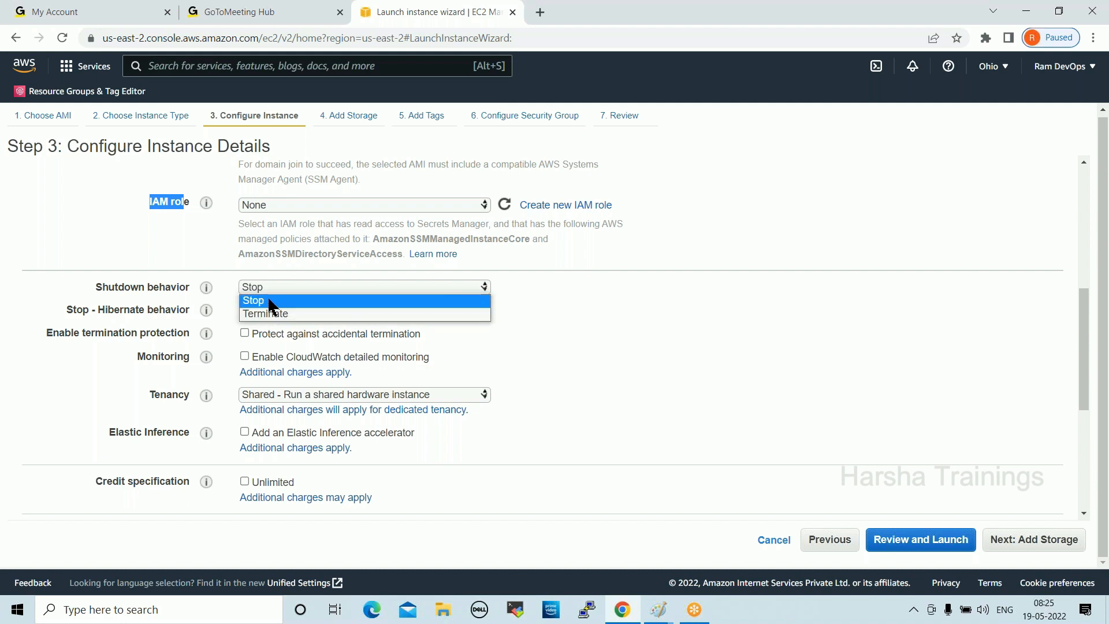
{"action": "left_click", "coordinate": [271, 304]}
Set the shutdown behavior to Terminate once more, review the two options, and return it to Stop.
{"action": "left_click", "coordinate": [406, 287]}
{"action": "left_click", "coordinate": [353, 314]}
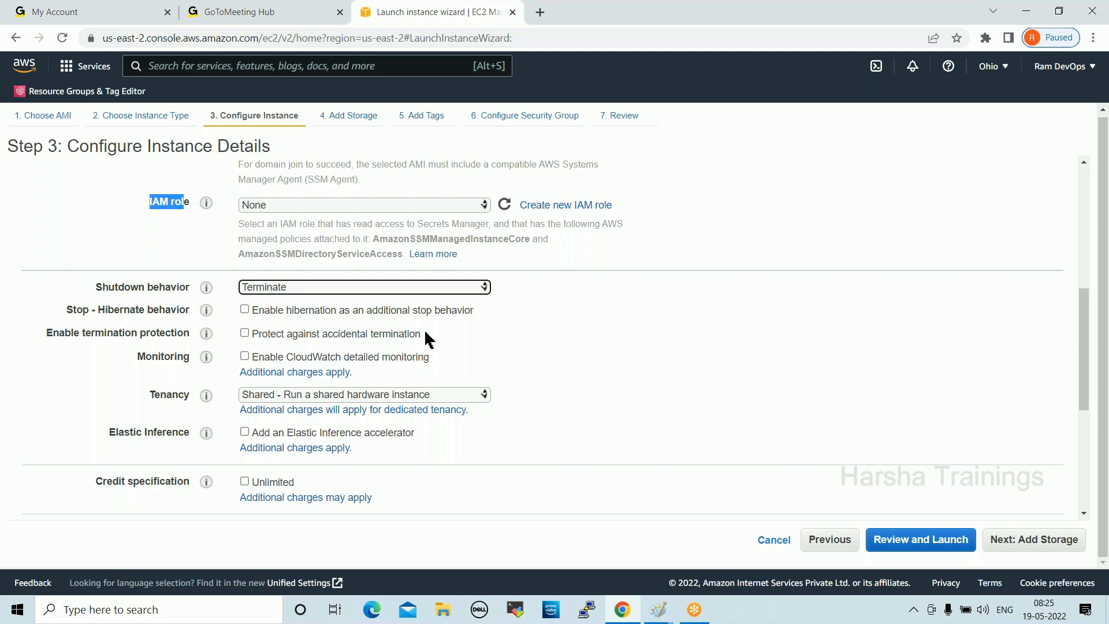
{"action": "left_click", "coordinate": [321, 287]}
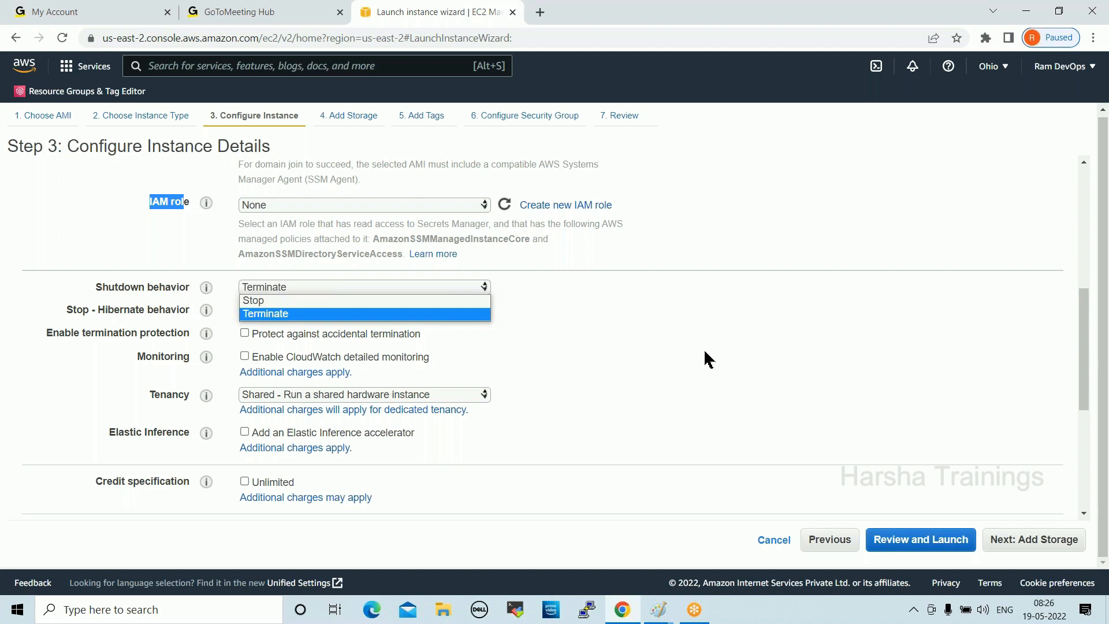
{"action": "left_click", "coordinate": [277, 314]}
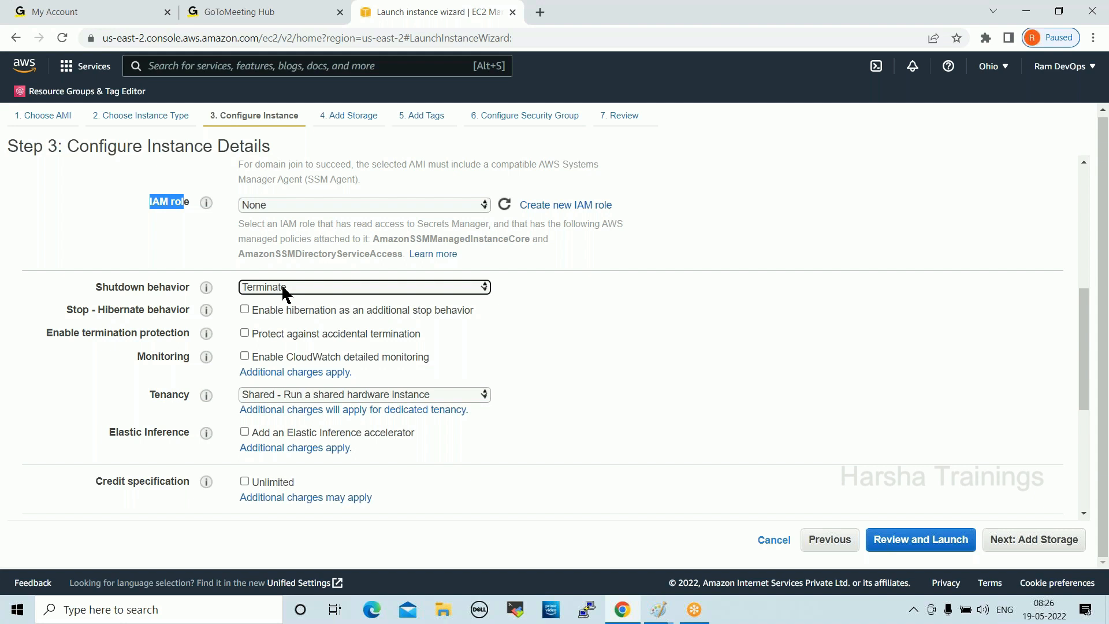
{"action": "left_click", "coordinate": [279, 287]}
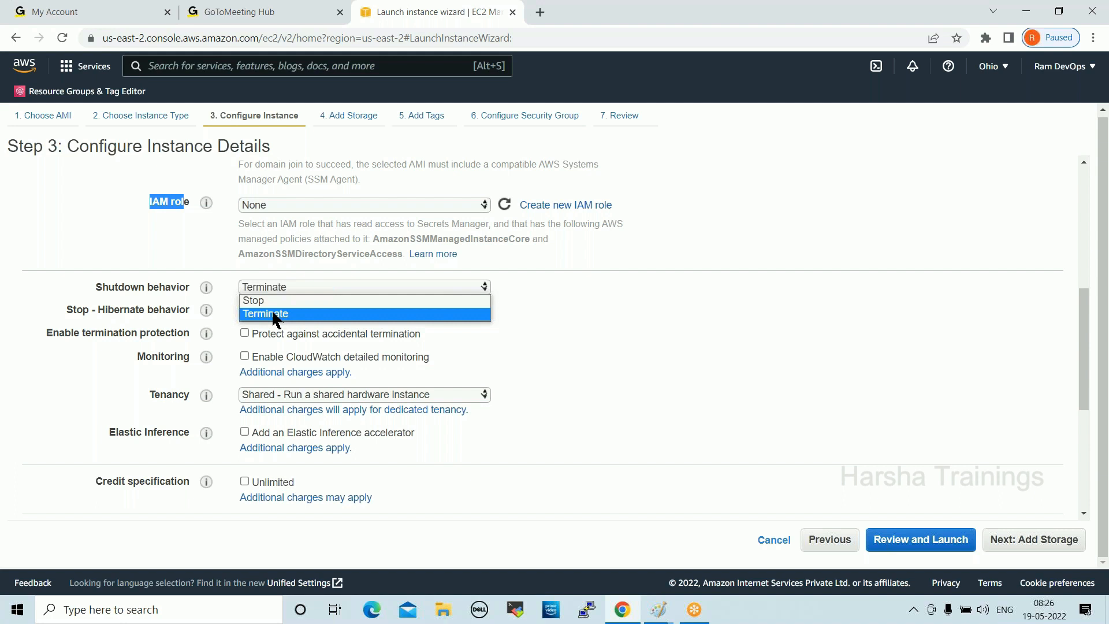
{"action": "left_click", "coordinate": [269, 300]}
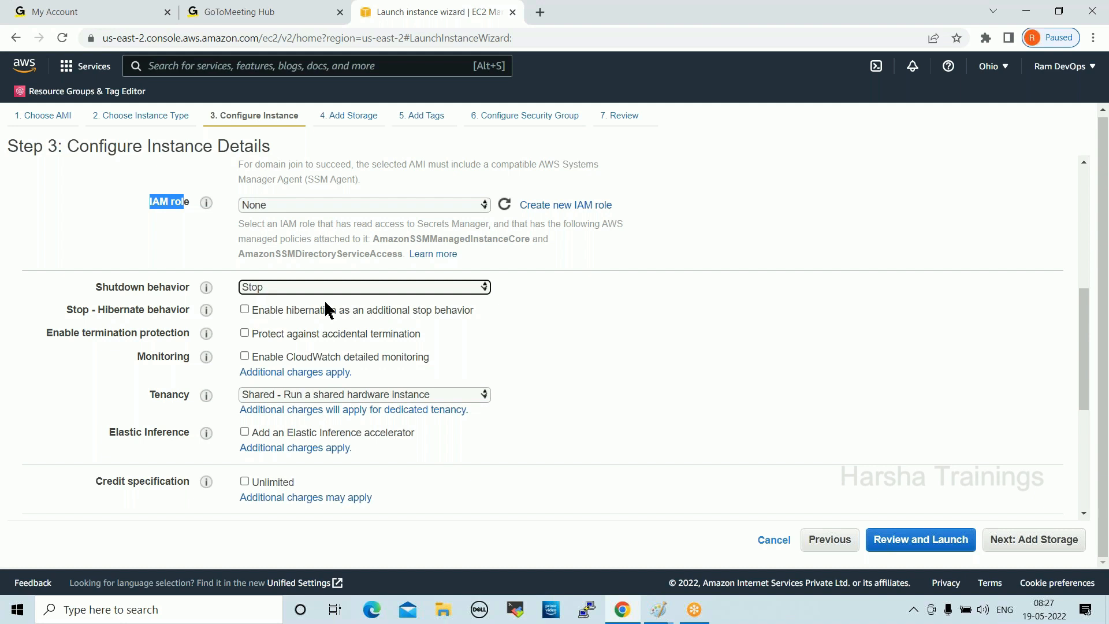
{"action": "left_click", "coordinate": [534, 329]}
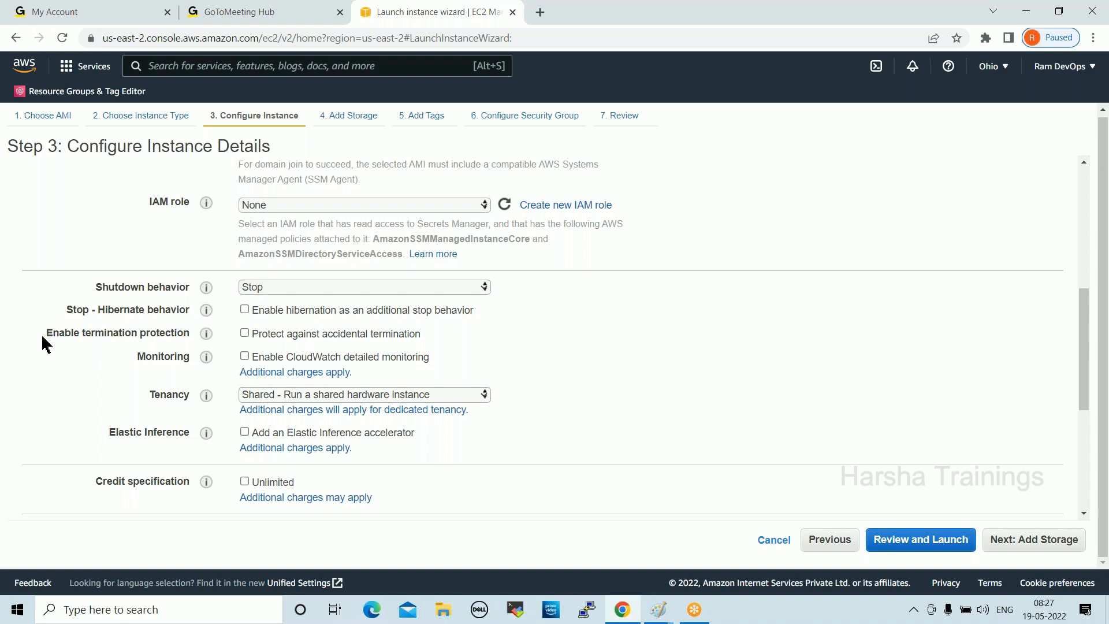
Highlight the Enable termination protection label and point out the option protecting against accidental termination.
{"action": "left_click_drag", "start_coordinate": [46, 333], "coordinate": [189, 332]}
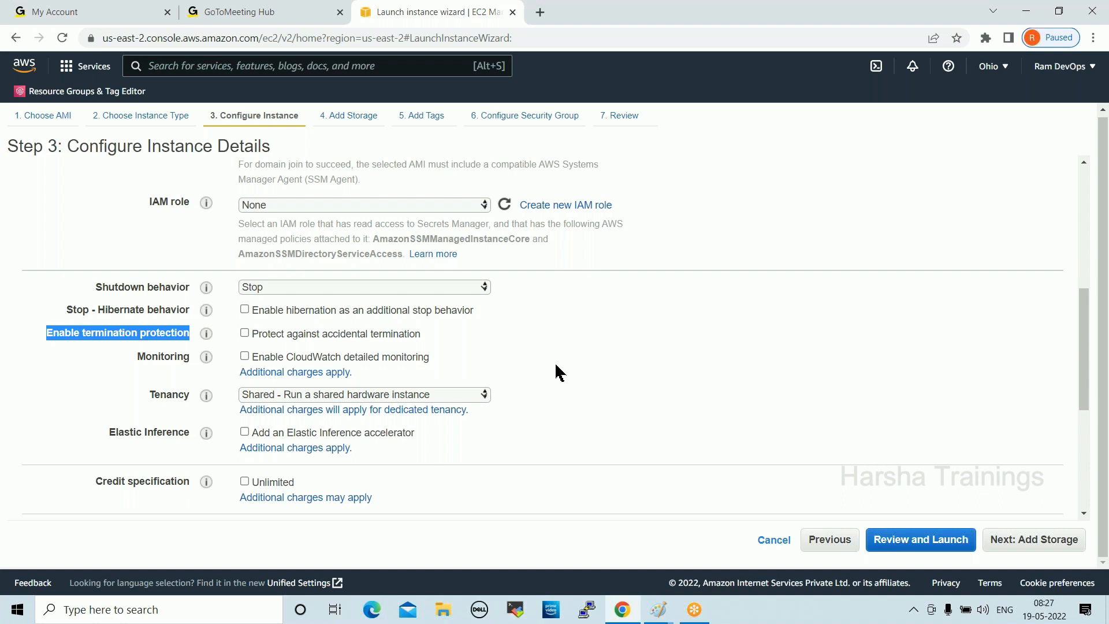
{"action": "left_click", "coordinate": [244, 334]}
{"action": "left_click", "coordinate": [699, 380]}
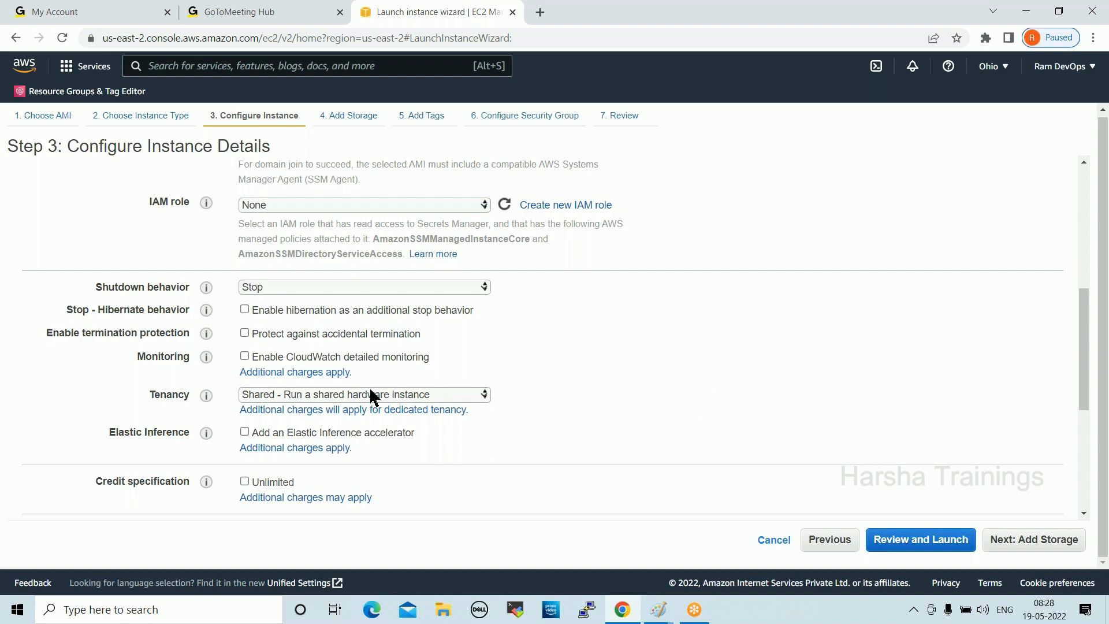
Highlight the Monitoring label, the word CloudWatch and the additional charges note beneath it.
{"action": "left_click_drag", "start_coordinate": [138, 359], "coordinate": [193, 364]}
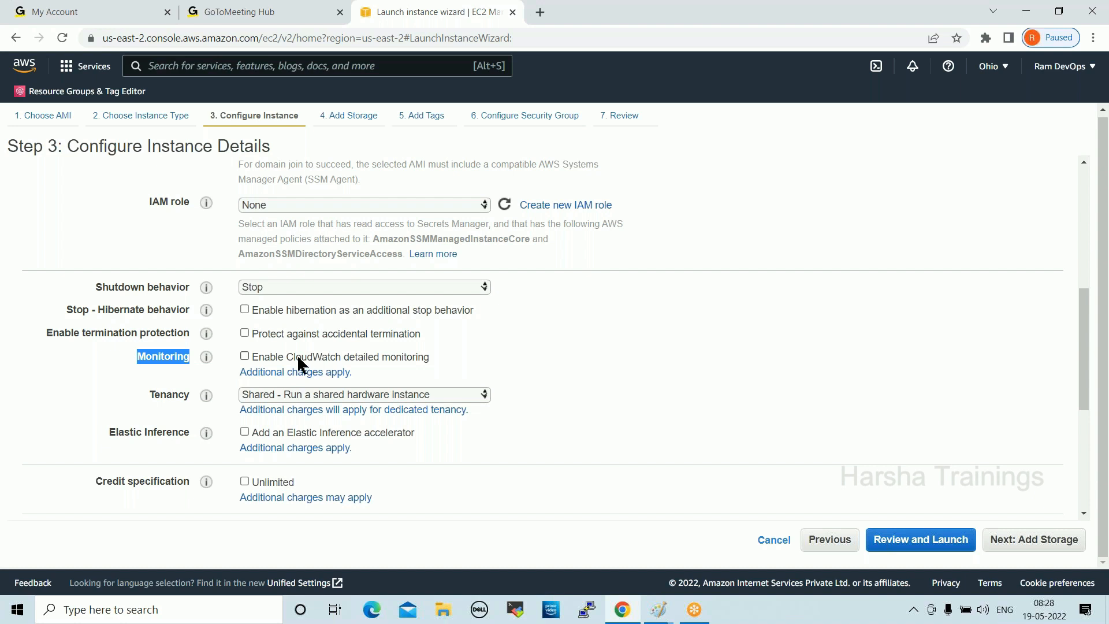
{"action": "left_click_drag", "start_coordinate": [286, 354], "coordinate": [303, 357]}
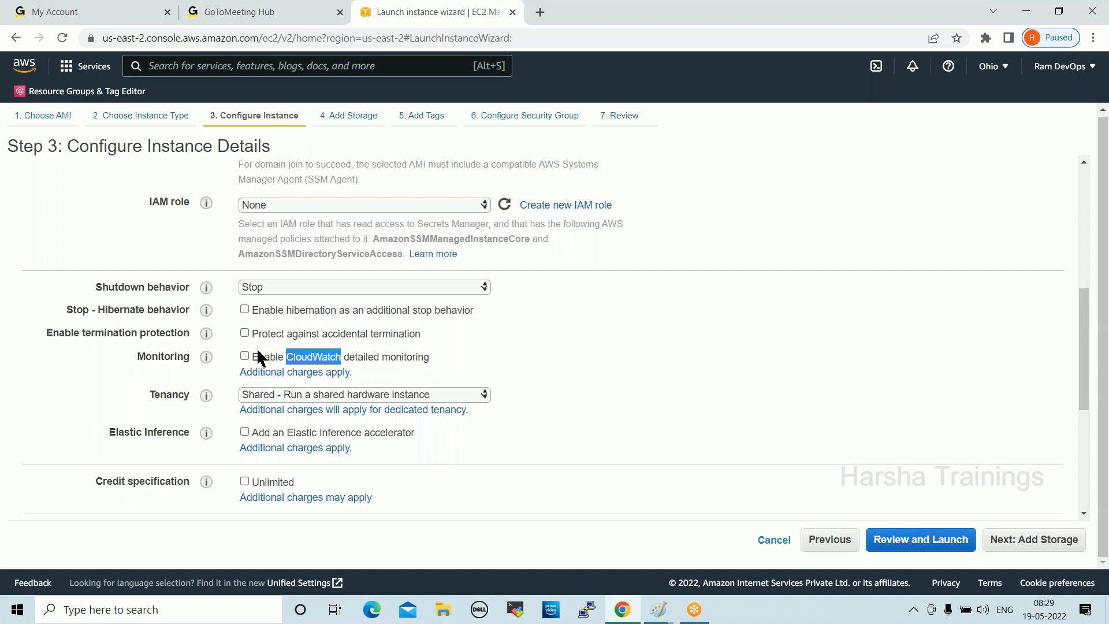
{"action": "left_click_drag", "start_coordinate": [354, 374], "coordinate": [242, 372]}
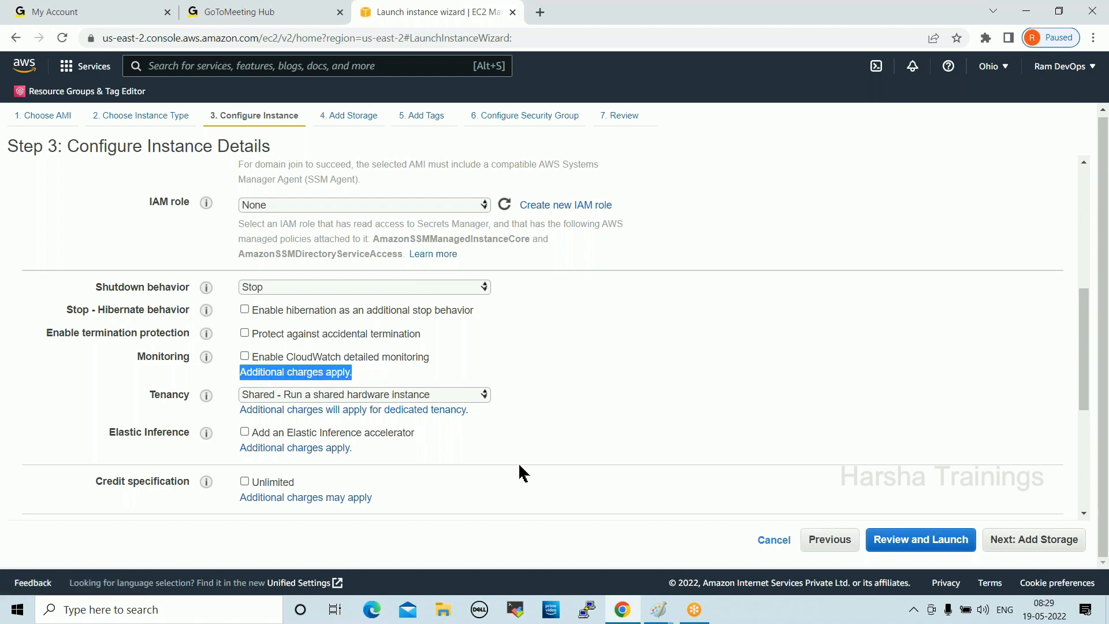
{"action": "left_click", "coordinate": [580, 427]}
Highlight the Tenancy label and review the available tenancy options without changing the selection.
{"action": "double_click", "coordinate": [153, 395]}
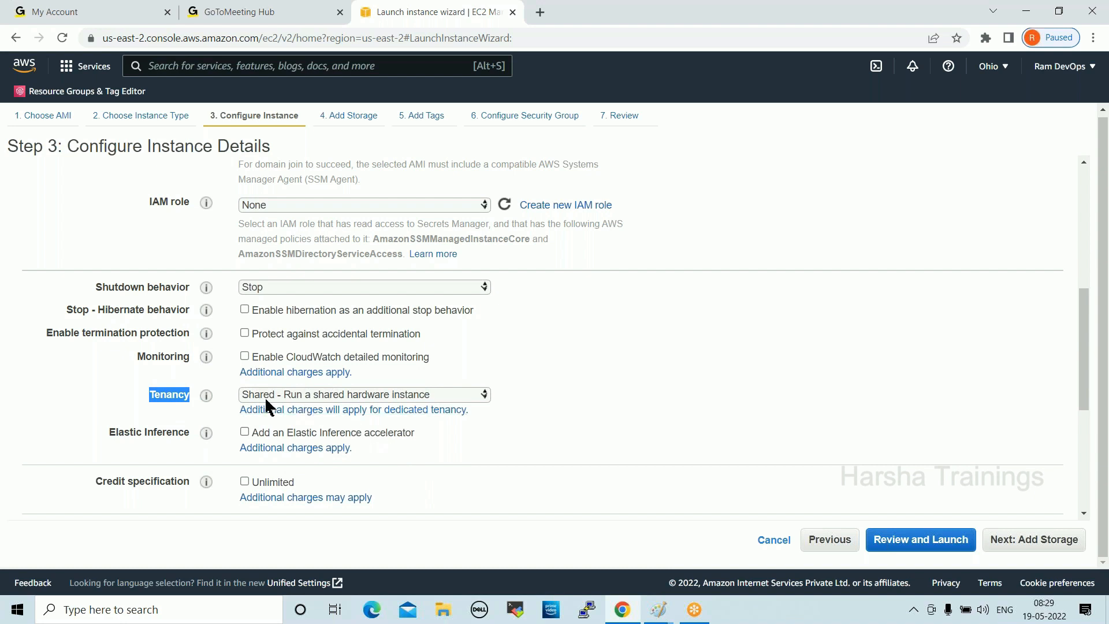
{"action": "left_click", "coordinate": [300, 395]}
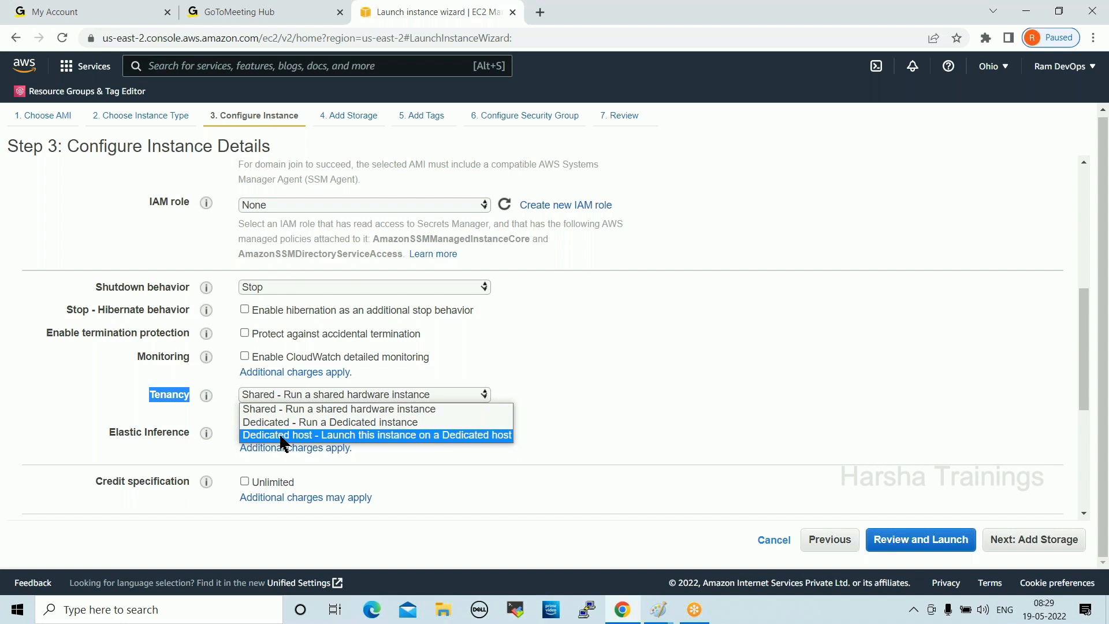
{"action": "left_click", "coordinate": [662, 405]}
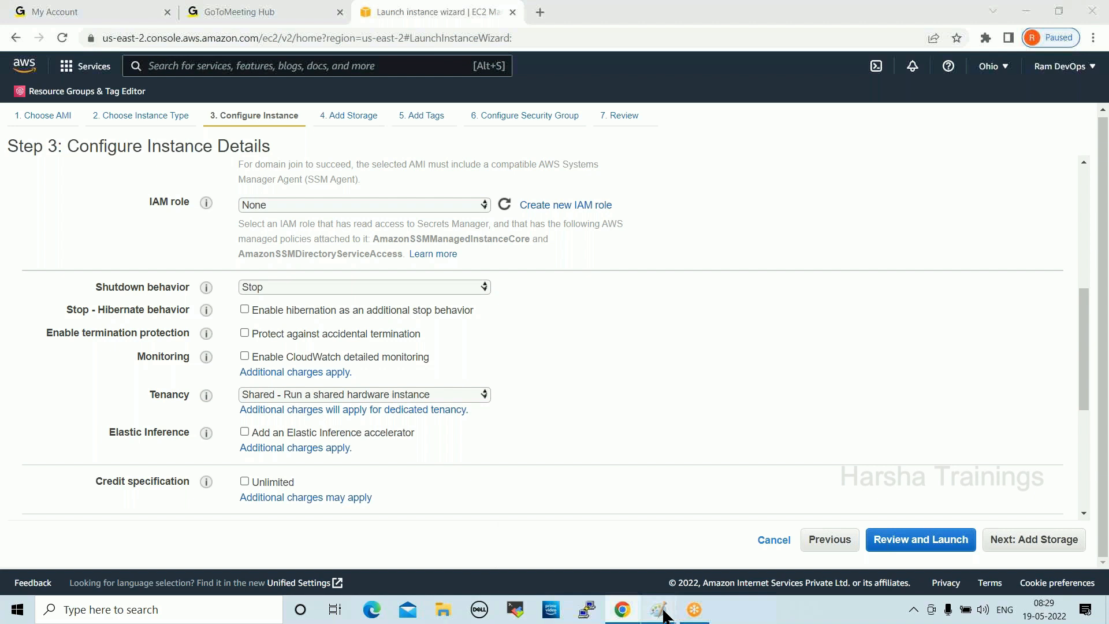
Switch to the Paint datacenter drawing and delete the percentage and price text inside the large rectangle.
{"action": "mouse_move", "coordinate": [659, 609]}
{"action": "left_click", "coordinate": [720, 540]}
{"action": "left_click", "coordinate": [426, 93]}
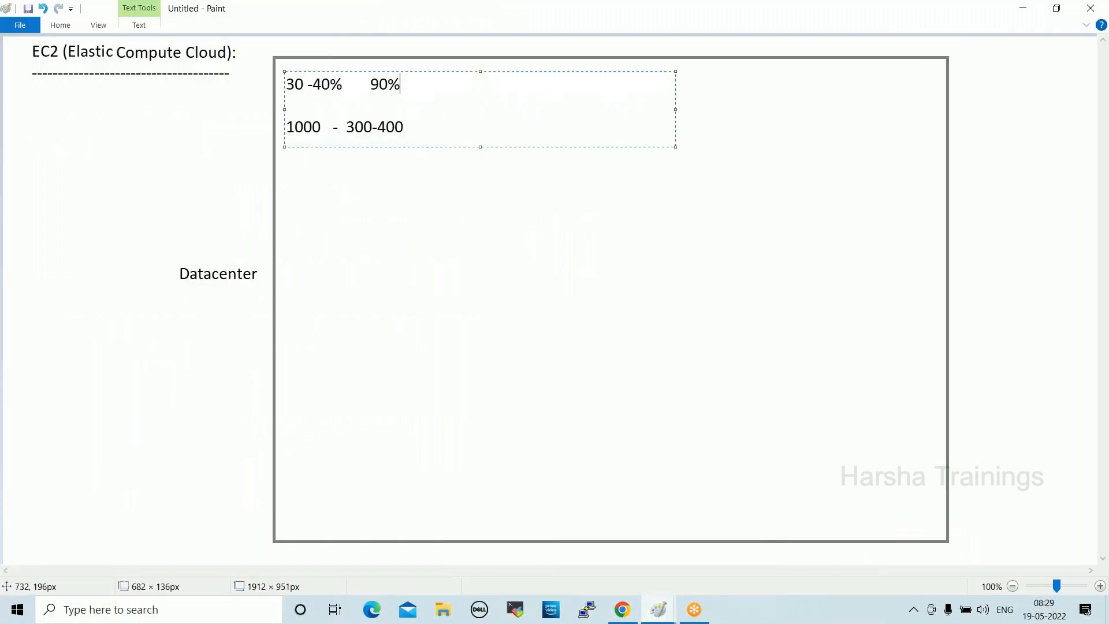
{"action": "key", "text": "ctrl+a"}
{"action": "key", "text": "Delete"}
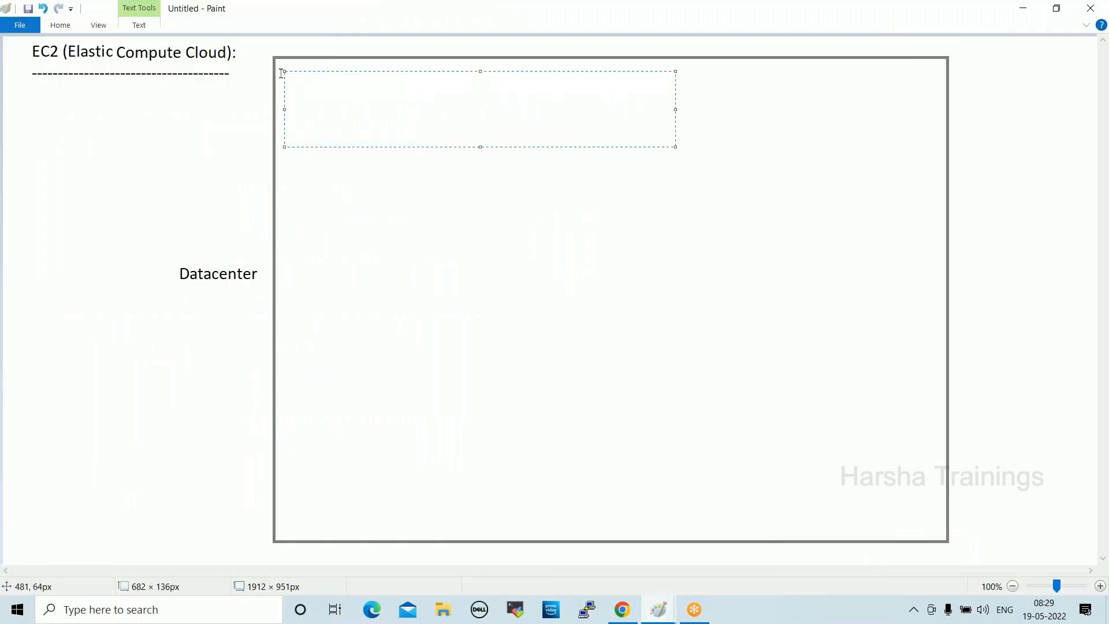
{"action": "left_click", "coordinate": [428, 208]}
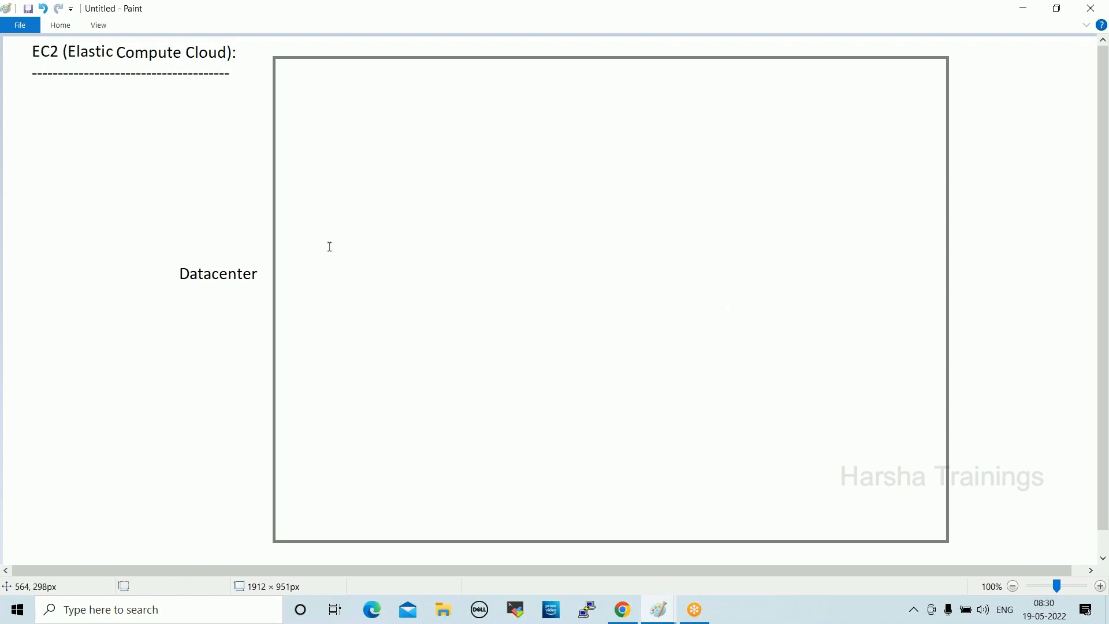
Return to the launch wizard in Chrome and set the tenancy to Dedicated - Run a Dedicated instance.
{"action": "left_click", "coordinate": [624, 609]}
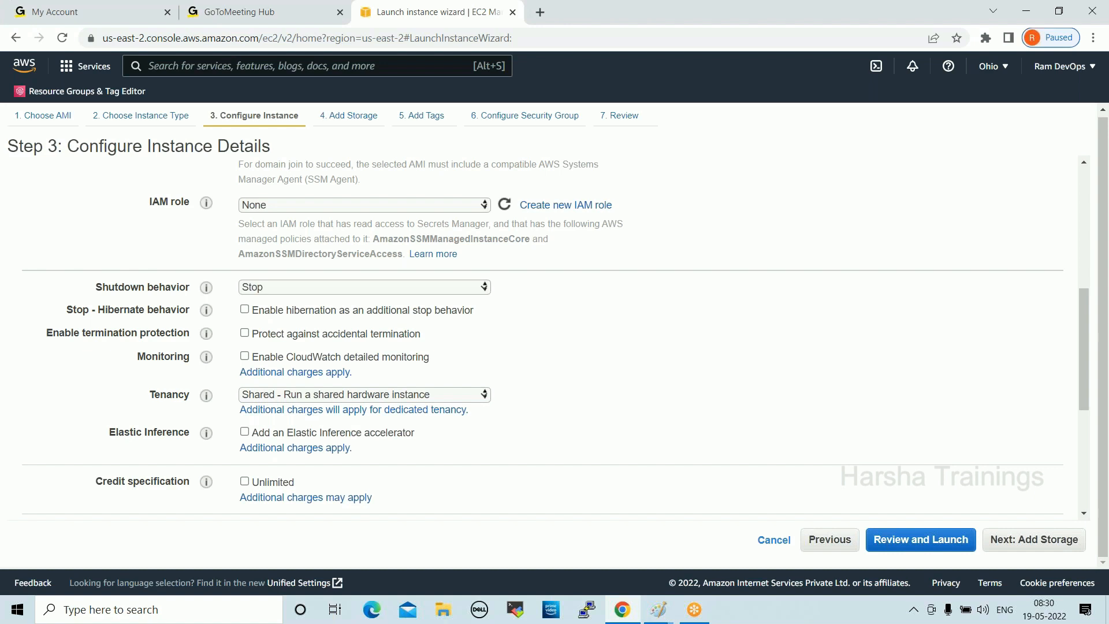
{"action": "left_click", "coordinate": [275, 394]}
{"action": "left_click", "coordinate": [276, 422]}
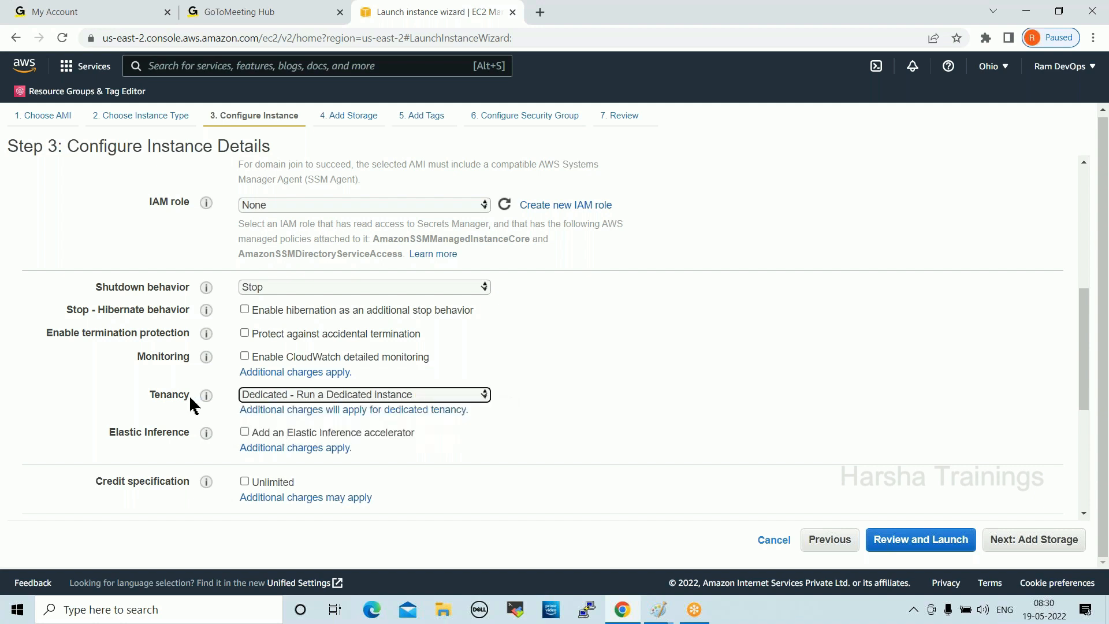
Switch to the Paint datacenter drawing and draw a black square in the upper-left corner of the large rectangle.
{"action": "left_click", "coordinate": [658, 609]}
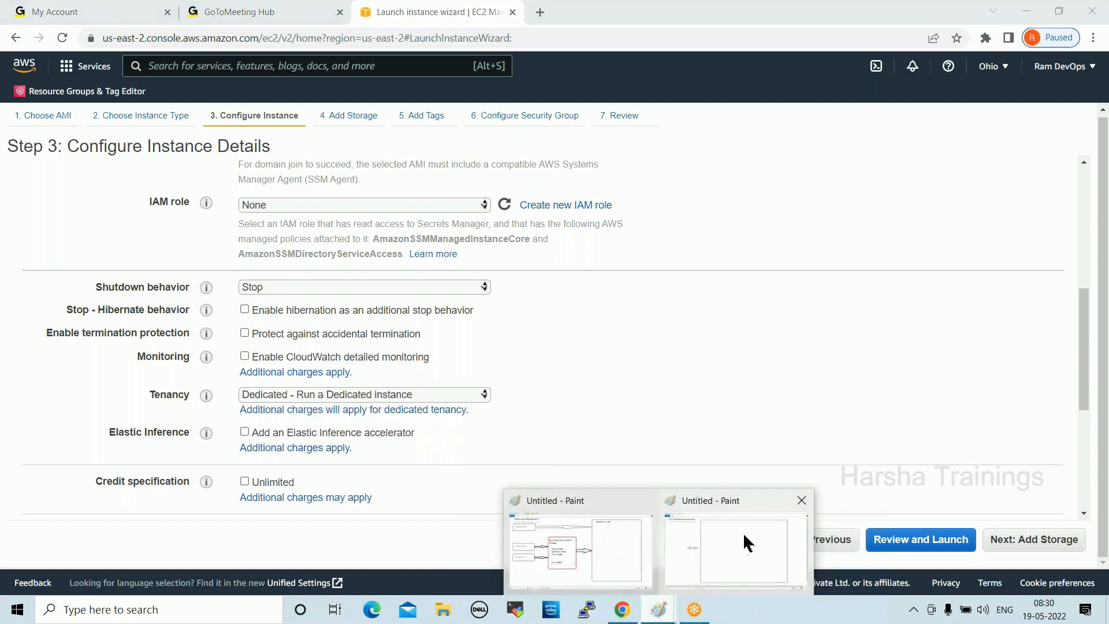
{"action": "left_click", "coordinate": [742, 532]}
{"action": "left_click", "coordinate": [61, 27]}
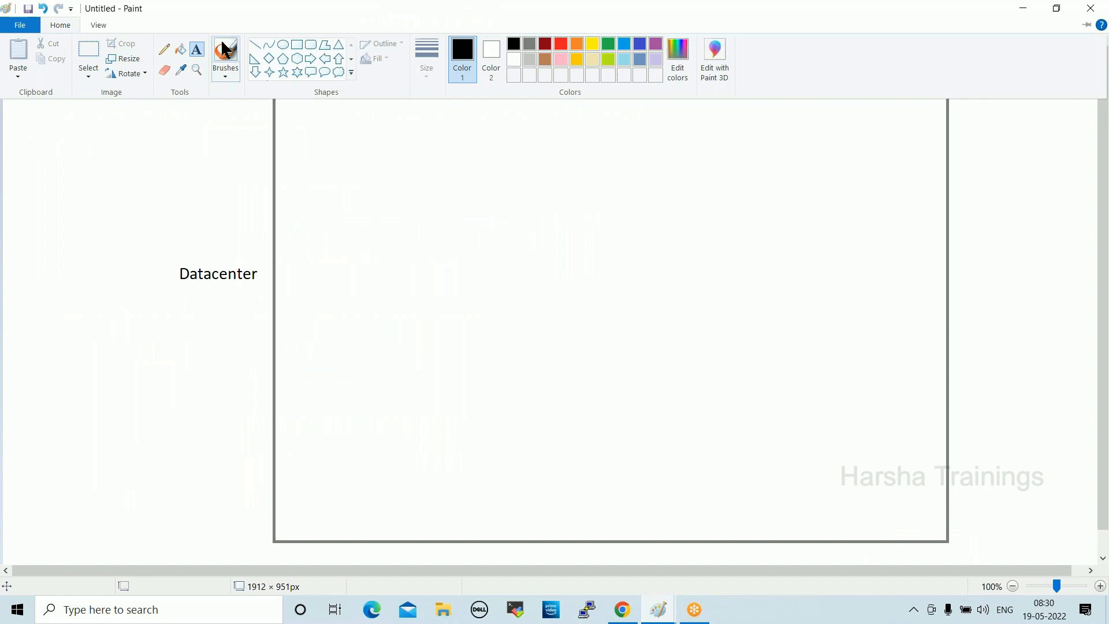
{"action": "left_click", "coordinate": [297, 46]}
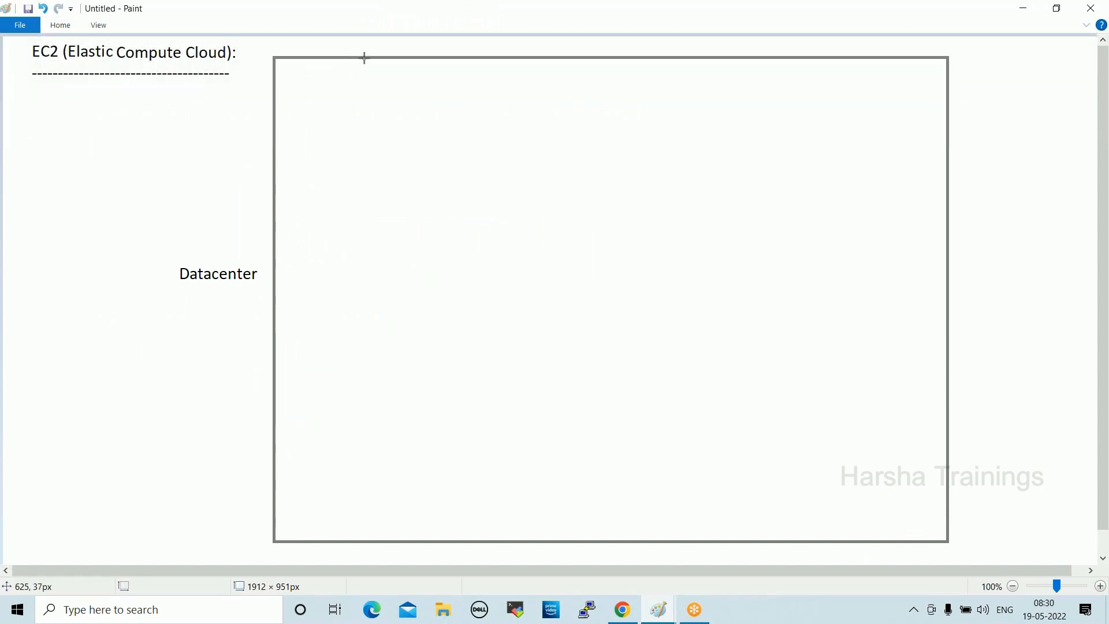
{"action": "mouse_move", "coordinate": [364, 58]}
{"action": "left_mouse_down"}
{"action": "mouse_move", "coordinate": [332, 138]}
{"action": "mouse_move", "coordinate": [274, 147]}
{"action": "left_mouse_up"}
{"action": "left_click", "coordinate": [465, 214]}
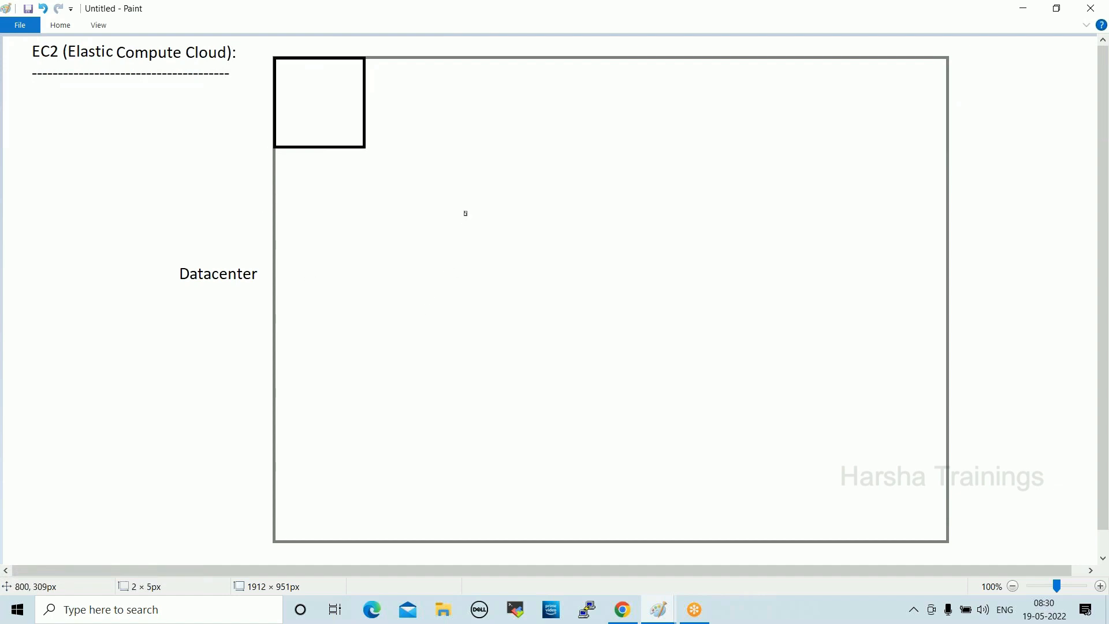
Select the stray mark inside the datacenter rectangle and delete it.
{"action": "left_click", "coordinate": [318, 97]}
{"action": "left_click", "coordinate": [65, 25]}
{"action": "left_click", "coordinate": [86, 47]}
{"action": "left_click_drag", "start_coordinate": [453, 195], "coordinate": [512, 247]}
{"action": "key", "text": "Delete"}
Draw four small rounded rectangles inside the black square of the Paint datacenter drawing.
{"action": "left_click", "coordinate": [622, 610]}
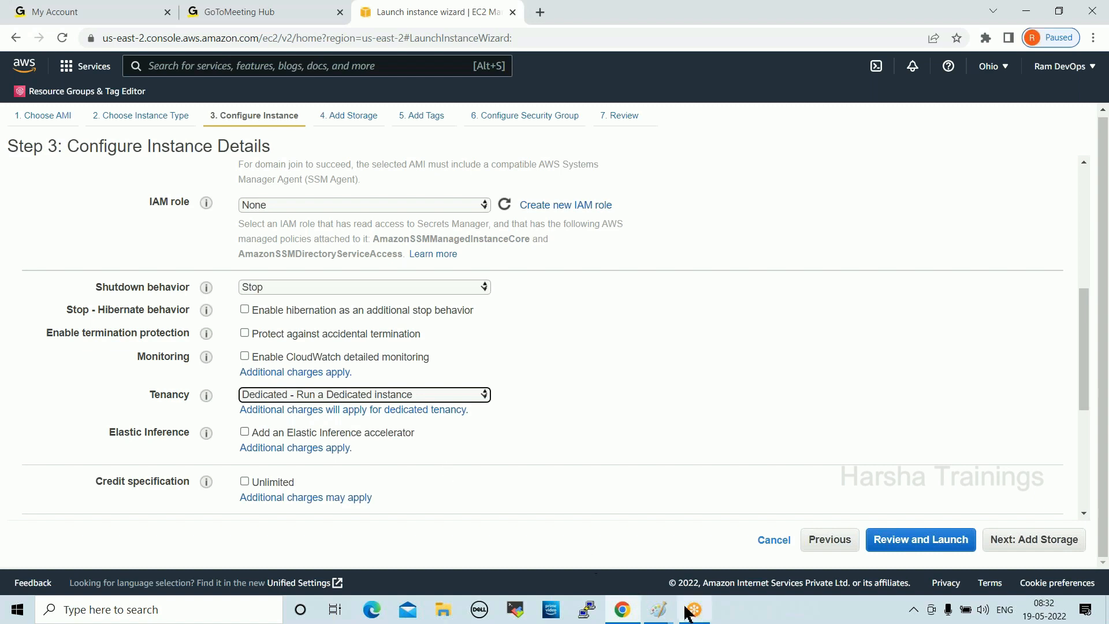
{"action": "left_click", "coordinate": [661, 615]}
{"action": "left_click", "coordinate": [708, 542]}
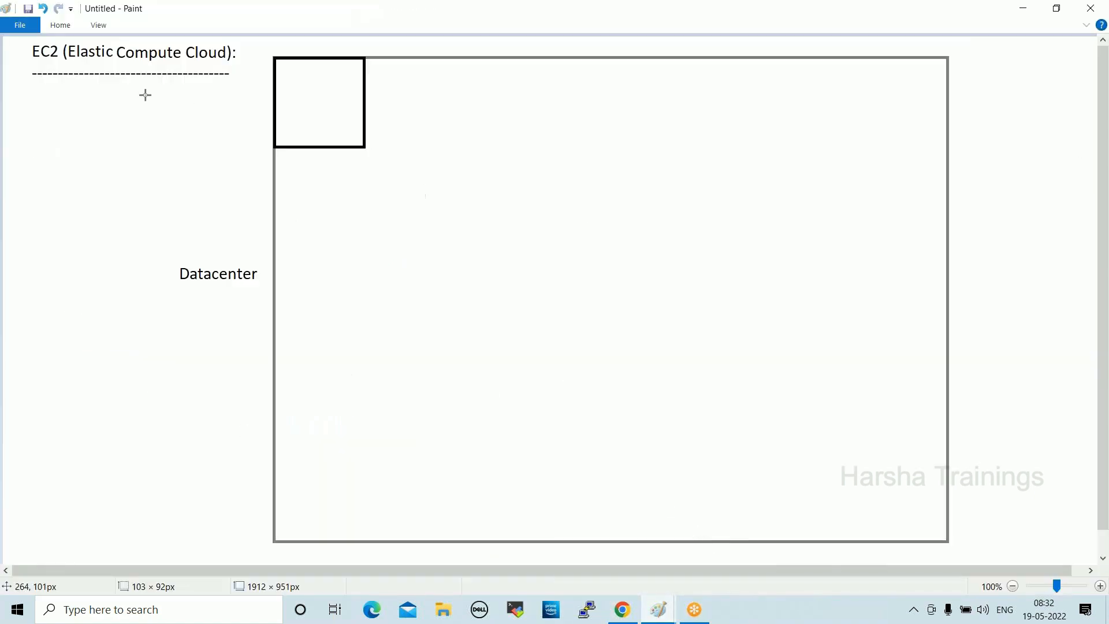
{"action": "left_click", "coordinate": [60, 25]}
{"action": "left_click", "coordinate": [311, 46]}
{"action": "mouse_move", "coordinate": [287, 78]}
{"action": "left_mouse_down"}
{"action": "mouse_move", "coordinate": [304, 96]}
{"action": "mouse_move", "coordinate": [346, 91]}
{"action": "left_mouse_up"}
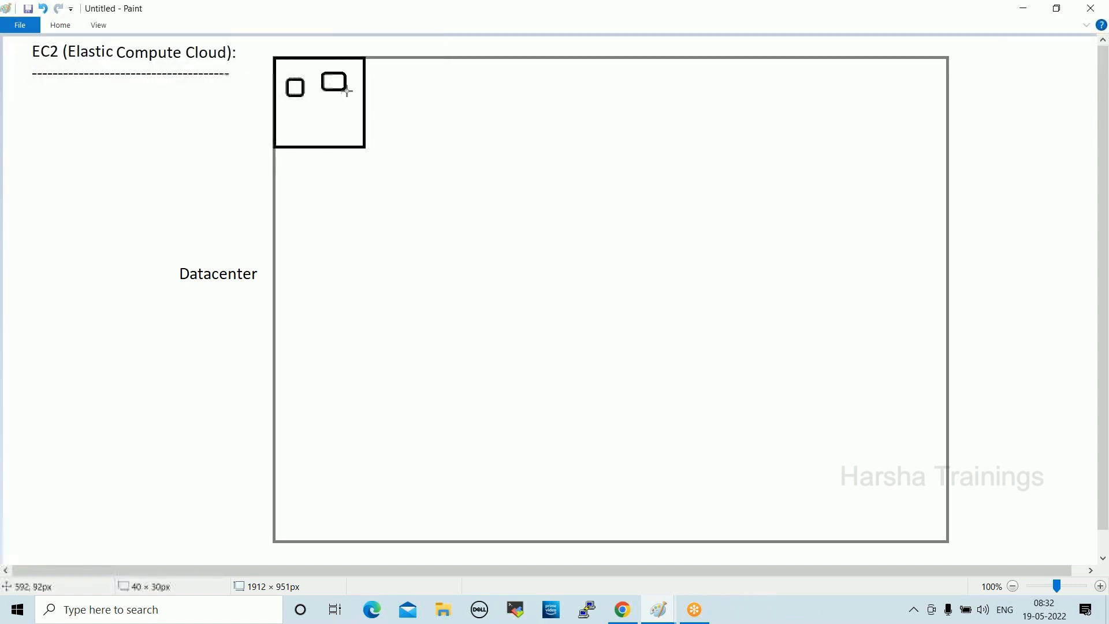
{"action": "mouse_move", "coordinate": [279, 113]}
{"action": "left_mouse_down"}
{"action": "mouse_move", "coordinate": [306, 131]}
{"action": "mouse_move", "coordinate": [348, 127]}
{"action": "left_mouse_up"}
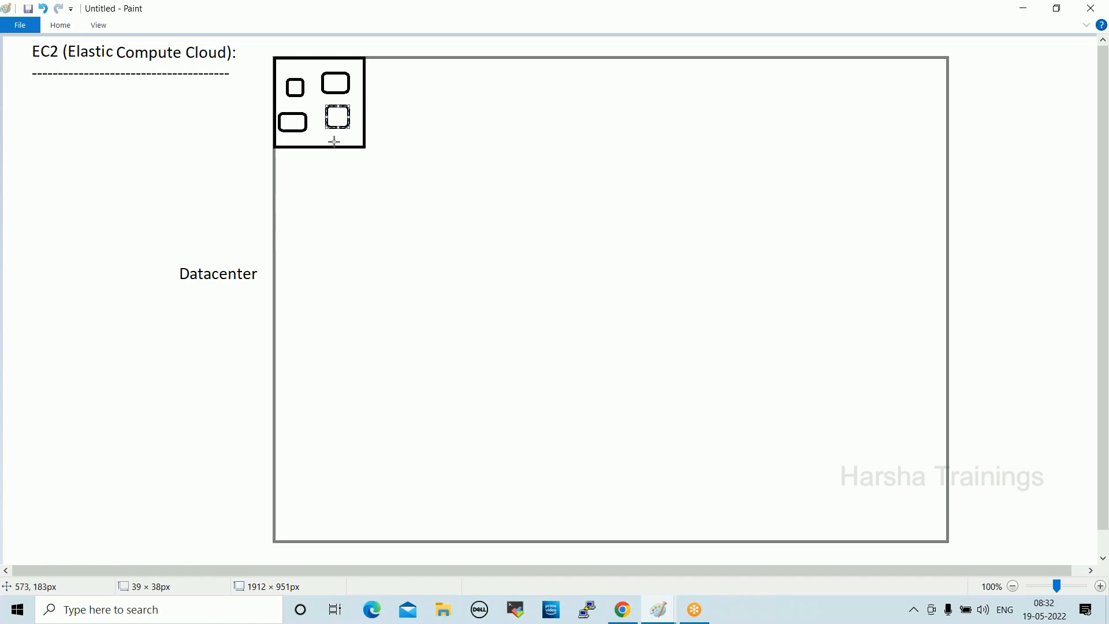
Switch to the launch wizard in Chrome, highlight the dedicated tenancy charges note and review the tenancy options.
{"action": "left_click", "coordinate": [622, 610]}
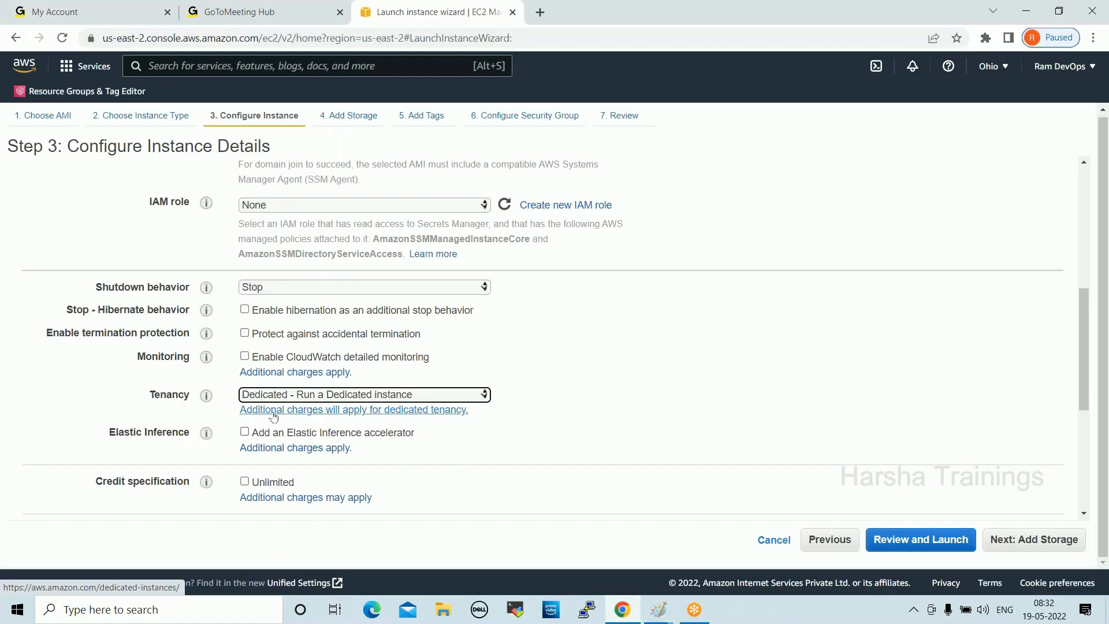
{"action": "left_click_drag", "start_coordinate": [471, 412], "coordinate": [239, 411]}
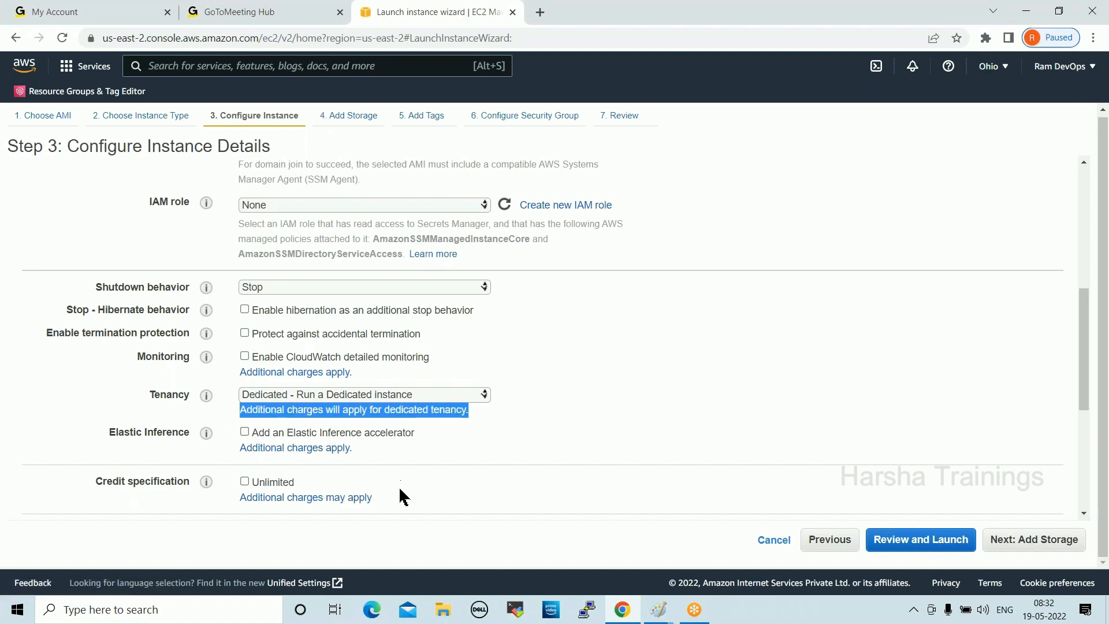
{"action": "left_click", "coordinate": [553, 418]}
{"action": "left_click", "coordinate": [457, 394]}
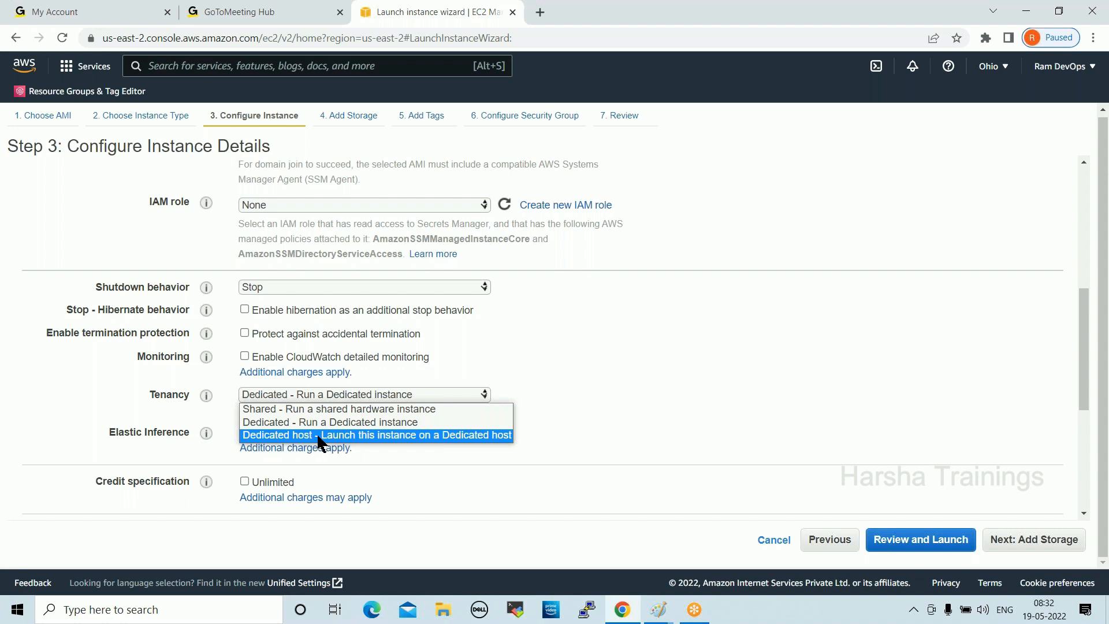
{"action": "left_click", "coordinate": [607, 432]}
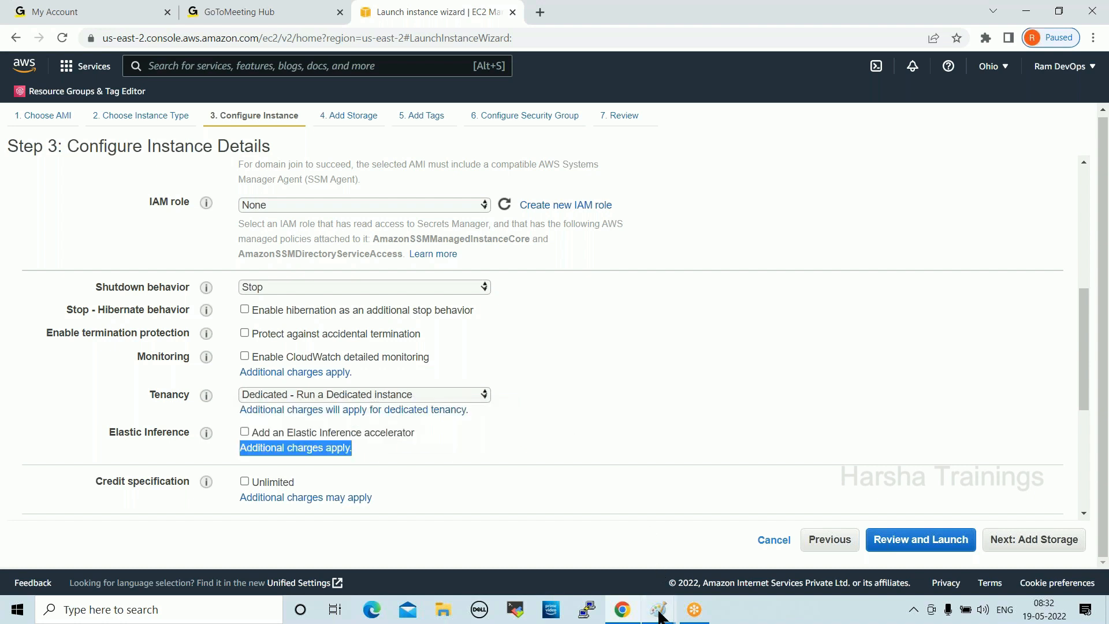
Switch to the Paint drawing and draw four tall rounded rectangles side by side, the last about 141 × 353 px.
{"action": "mouse_move", "coordinate": [658, 609]}
{"action": "left_click", "coordinate": [741, 538]}
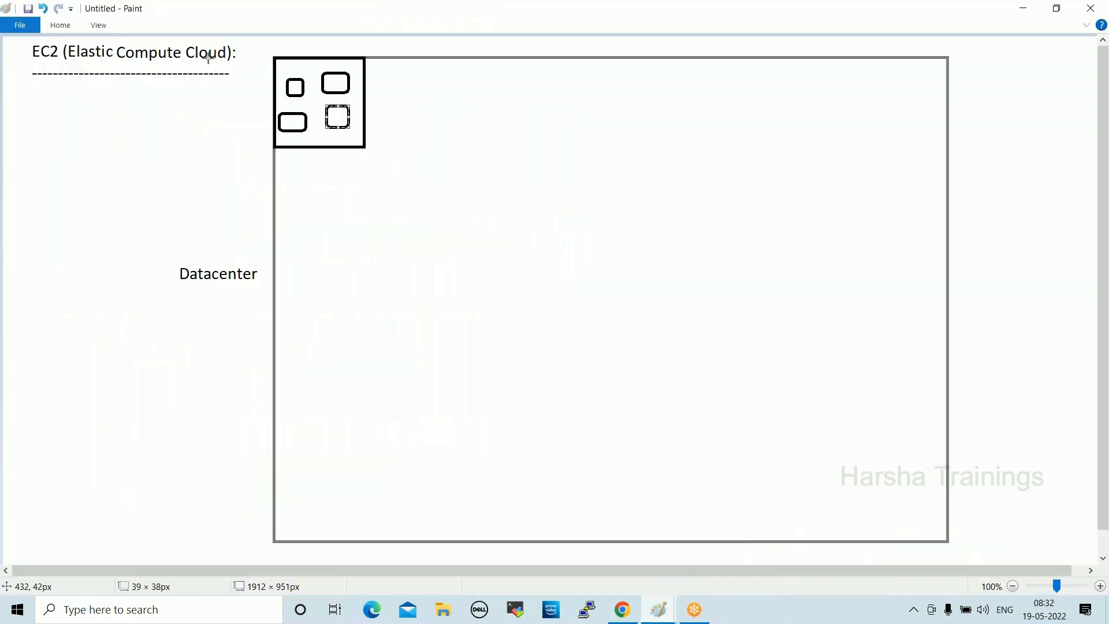
{"action": "left_click", "coordinate": [65, 27]}
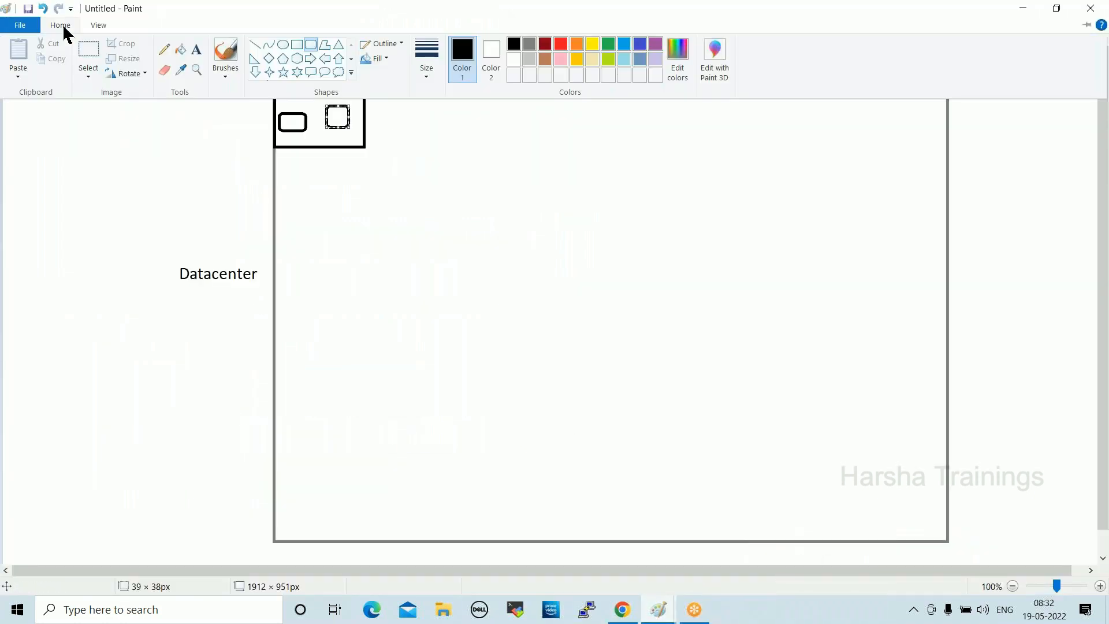
{"action": "left_click", "coordinate": [309, 46]}
{"action": "mouse_move", "coordinate": [483, 77]}
{"action": "left_mouse_down"}
{"action": "mouse_move", "coordinate": [543, 109]}
{"action": "mouse_move", "coordinate": [558, 286]}
{"action": "left_mouse_up"}
{"action": "mouse_move", "coordinate": [588, 78]}
{"action": "left_mouse_down"}
{"action": "mouse_move", "coordinate": [590, 146]}
{"action": "mouse_move", "coordinate": [639, 295]}
{"action": "mouse_move", "coordinate": [672, 281]}
{"action": "left_mouse_up"}
{"action": "left_click_drag", "start_coordinate": [692, 80], "coordinate": [773, 283]}
{"action": "left_click_drag", "start_coordinate": [801, 77], "coordinate": [882, 281]}
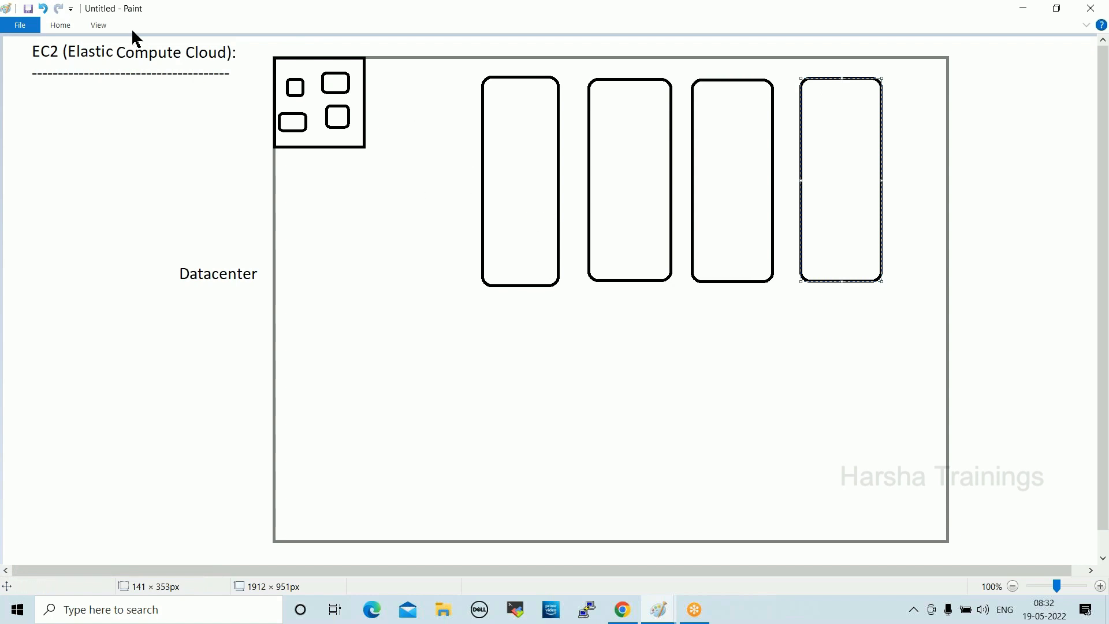
Add the text label "Host3" above the third tall rounded rectangle.
{"action": "left_click", "coordinate": [60, 25]}
{"action": "left_click", "coordinate": [197, 50]}
{"action": "left_click_drag", "start_coordinate": [703, 60], "coordinate": [892, 84]}
{"action": "type", "text": "Host3"}
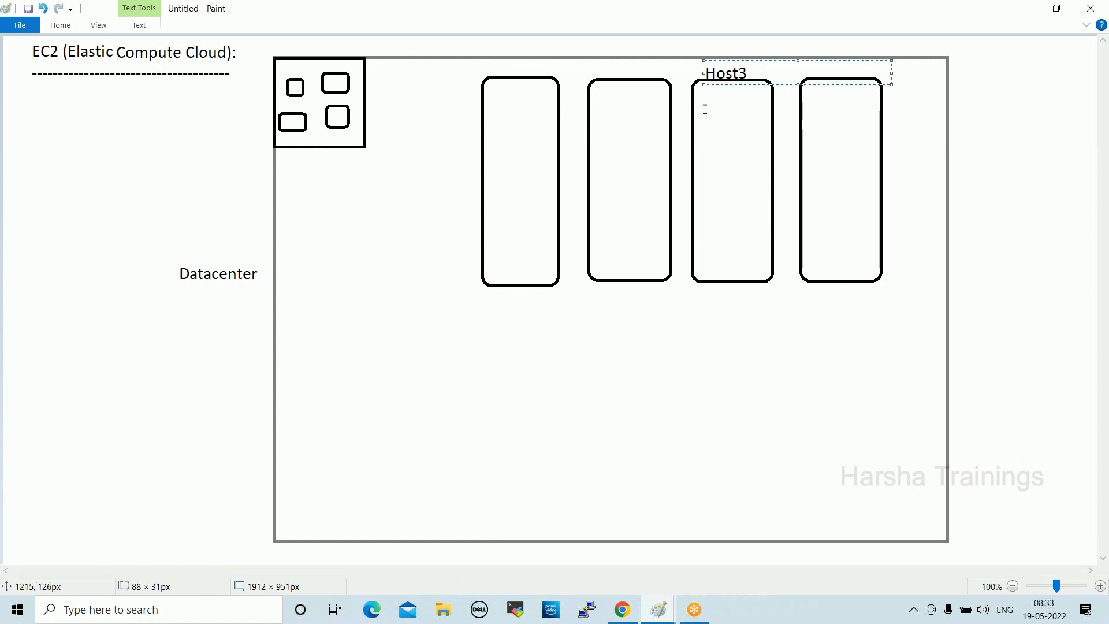
Return to the launch wizard in Chrome and set the tenancy to Dedicated host - Launch this instance on a Dedicated host.
{"action": "left_click", "coordinate": [621, 611]}
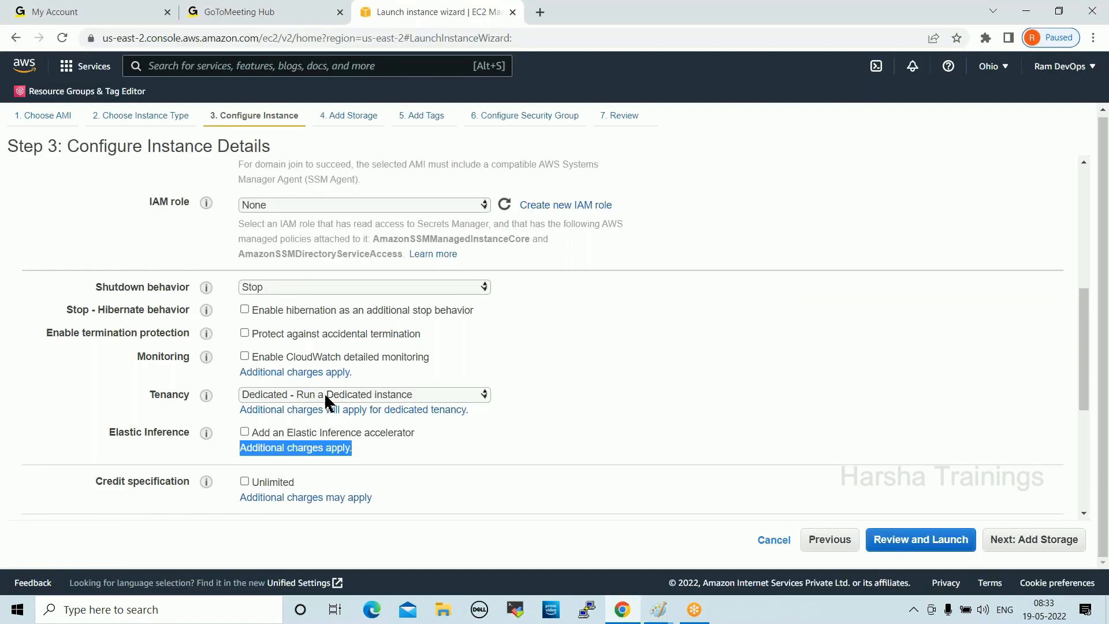
{"action": "left_click", "coordinate": [304, 393]}
{"action": "left_click", "coordinate": [300, 432]}
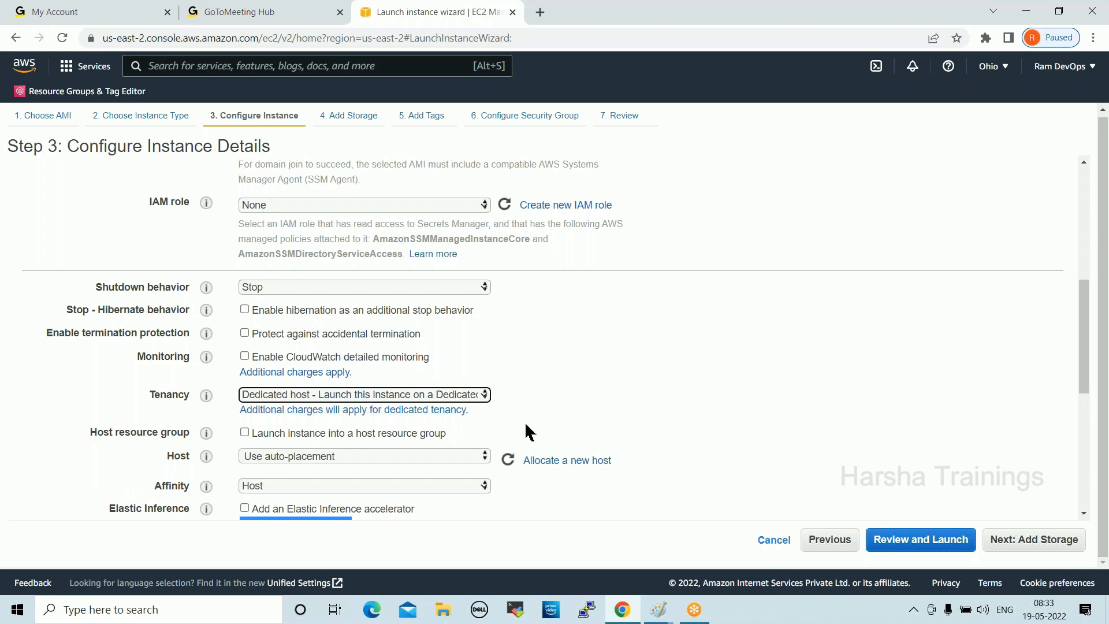
Examine the host diagram in Paint, then return to the launch wizard and review the first instance configuration settings.
{"action": "left_click", "coordinate": [661, 603]}
{"action": "left_click", "coordinate": [728, 539]}
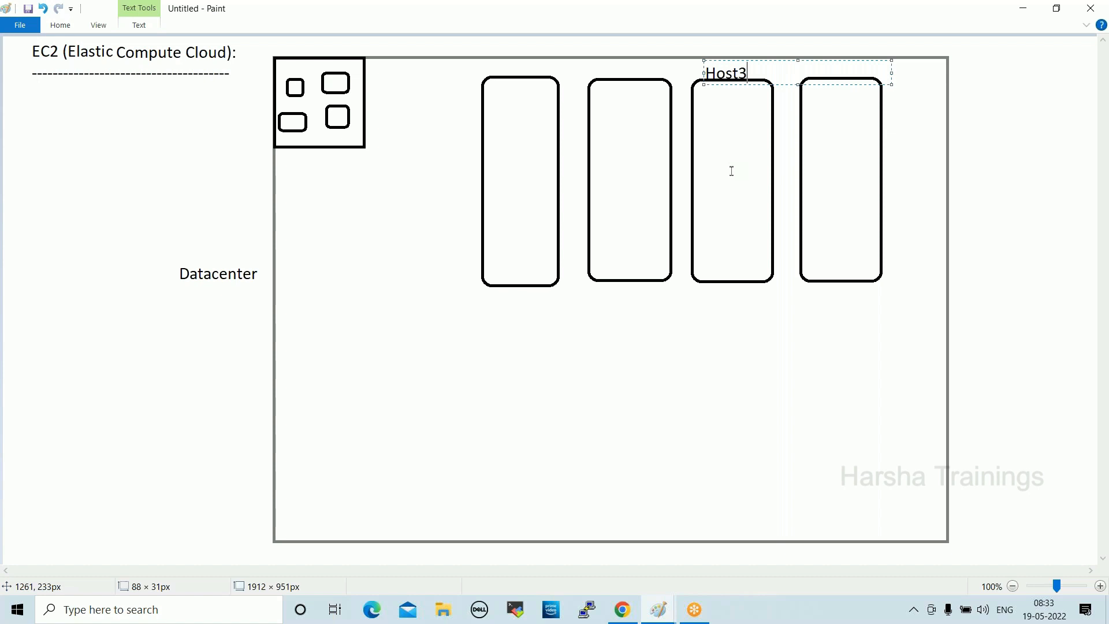
{"action": "left_click", "coordinate": [658, 610]}
{"action": "left_click", "coordinate": [728, 542]}
{"action": "left_click", "coordinate": [819, 17]}
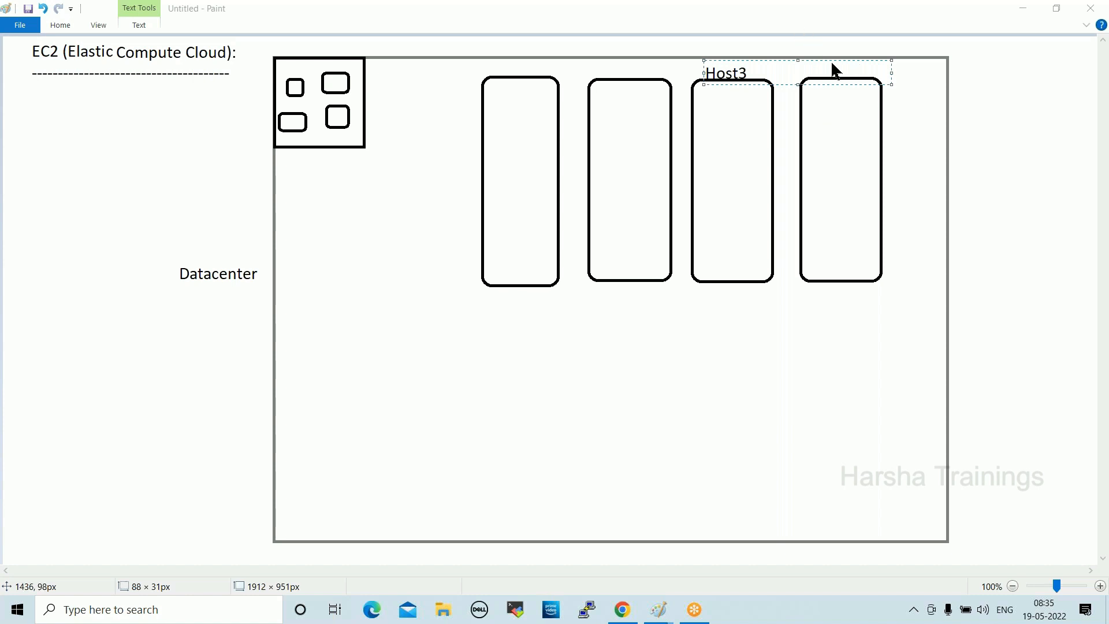
{"action": "left_click", "coordinate": [1020, 10]}
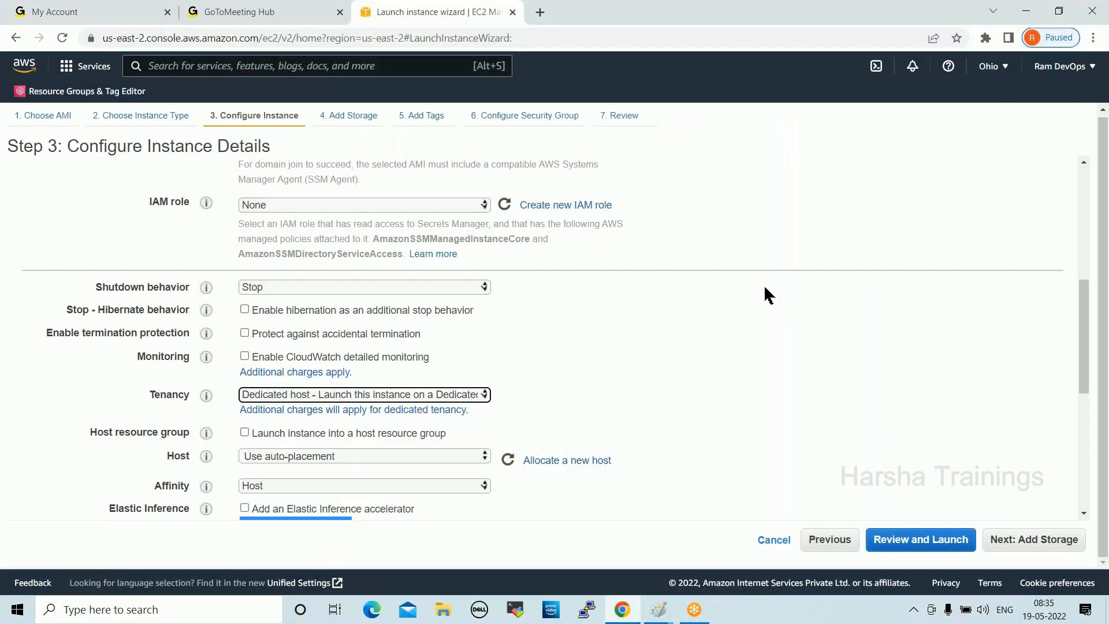
{"action": "scroll", "coordinate": [763, 284], "scroll_direction": "up", "scroll_amount": 10}
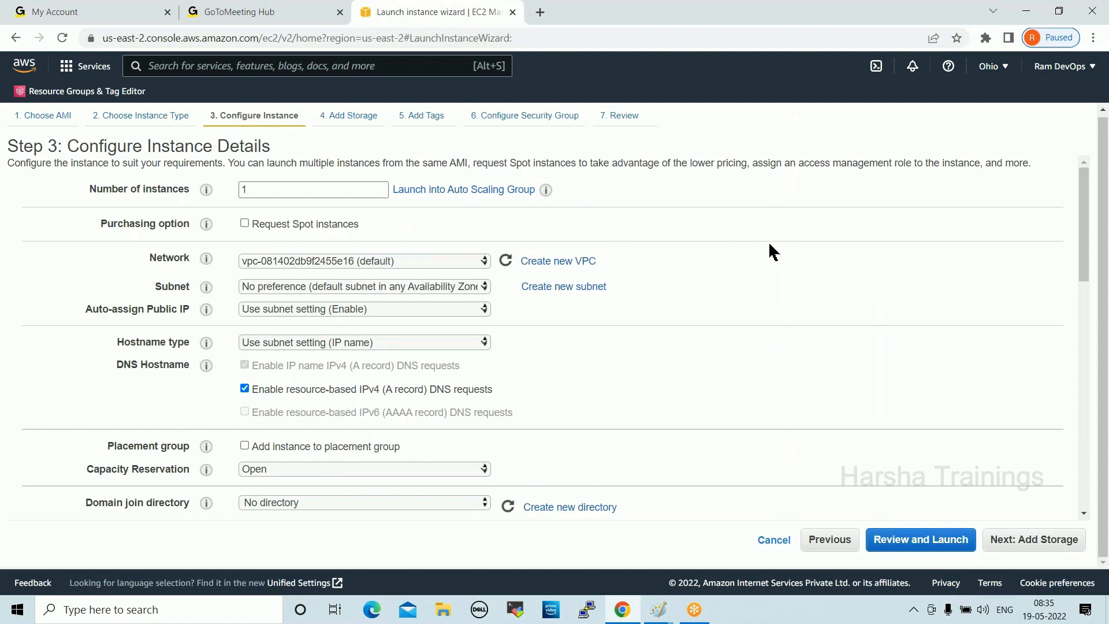
{"action": "left_click", "coordinate": [1089, 152]}
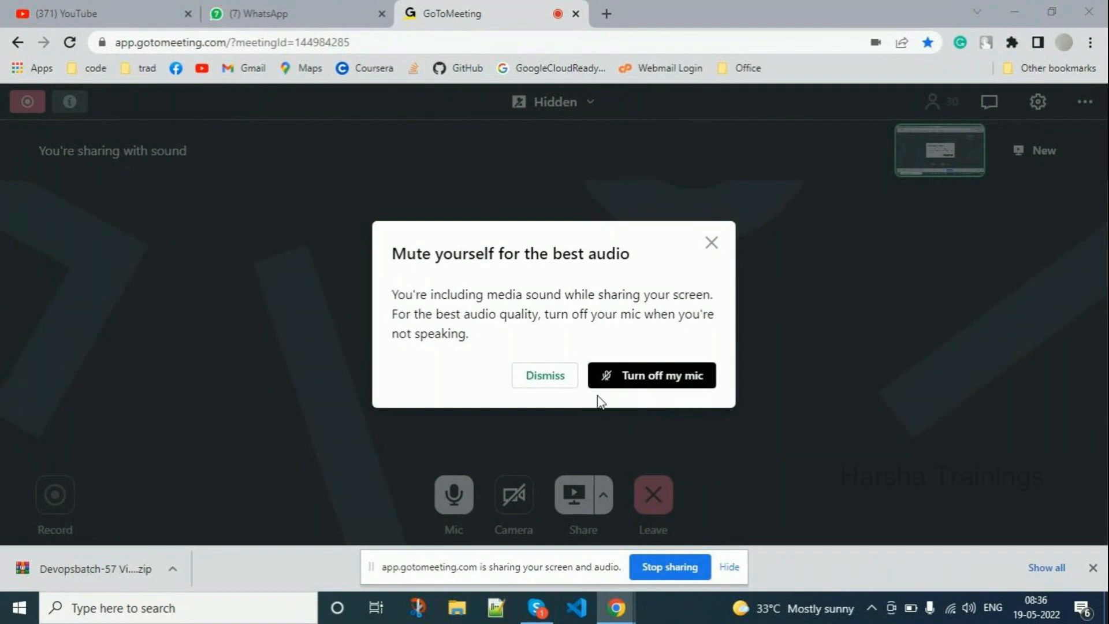
Bring up the participant's launch wizard window, maximize it and go to the AWS Console Home.
{"action": "mouse_move", "coordinate": [615, 607]}
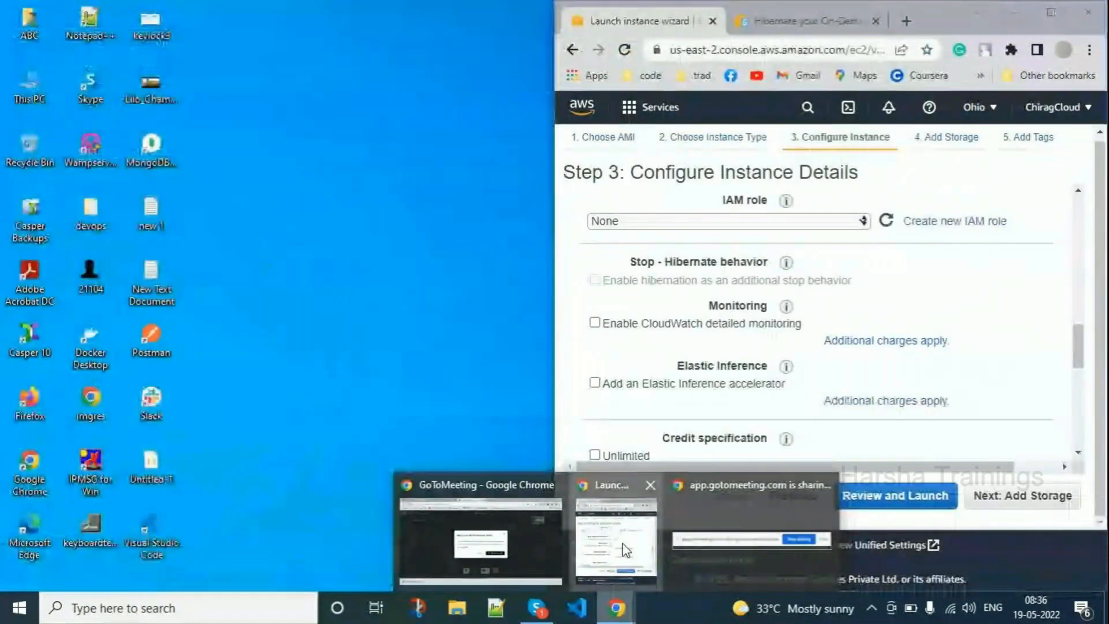
{"action": "left_click", "coordinate": [632, 546]}
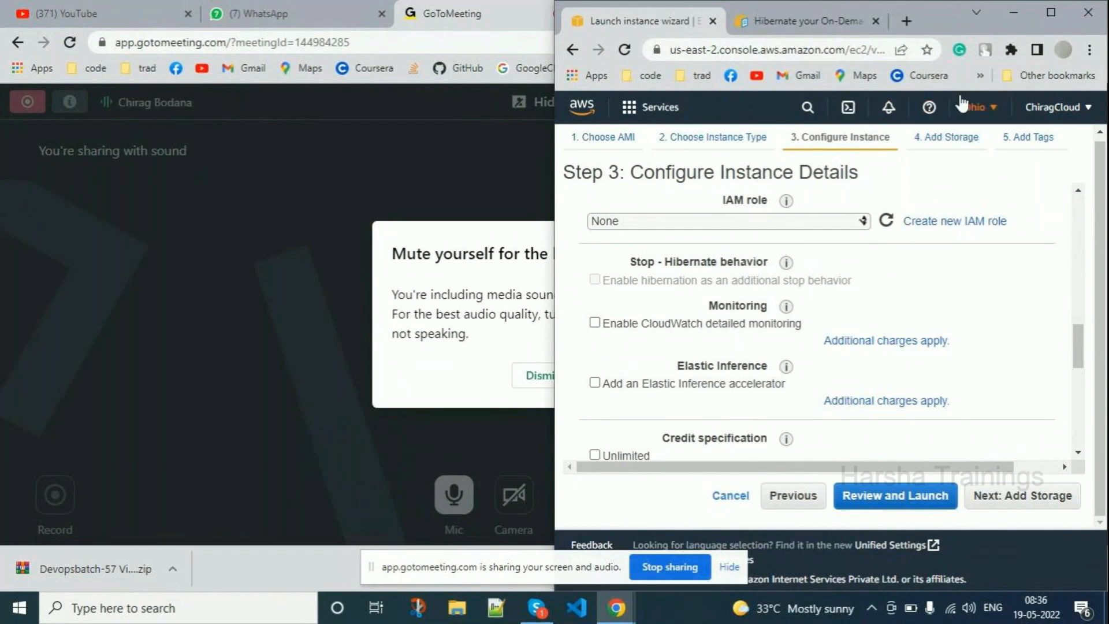
{"action": "left_click", "coordinate": [1055, 15]}
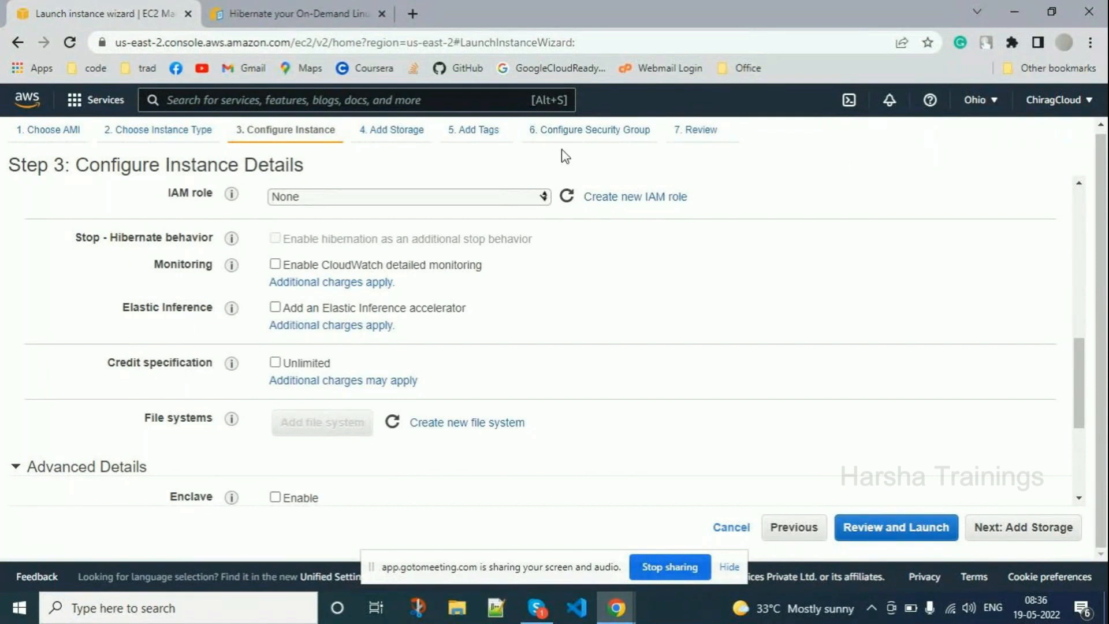
{"action": "left_click", "coordinate": [25, 103]}
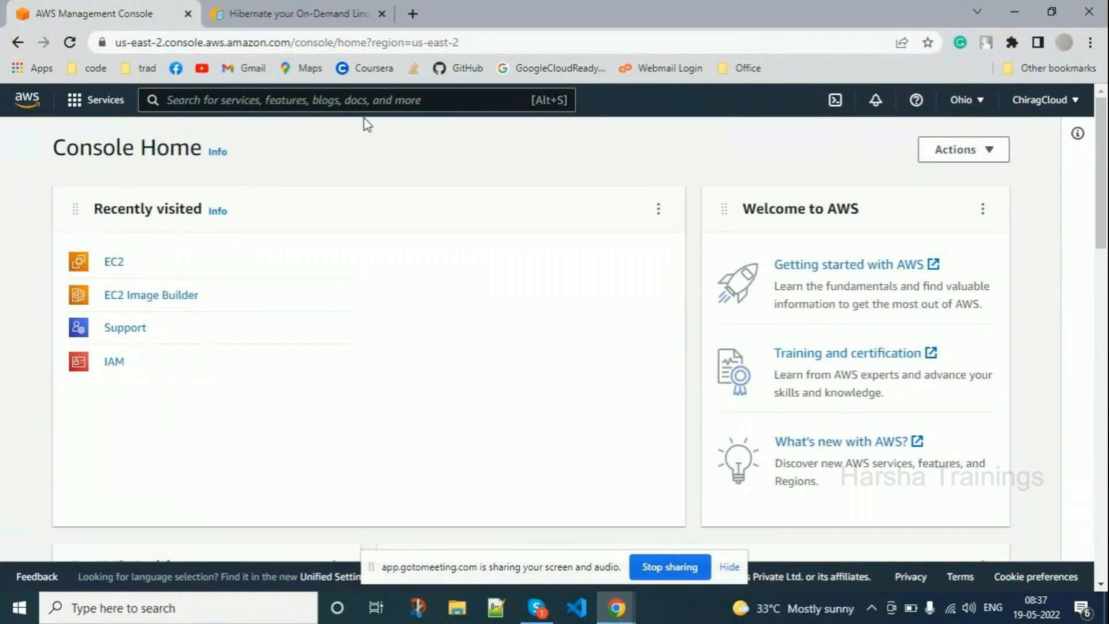
Open the EC2 dashboard for the Ohio region and start the Launch instance wizard.
{"action": "left_click", "coordinate": [105, 114]}
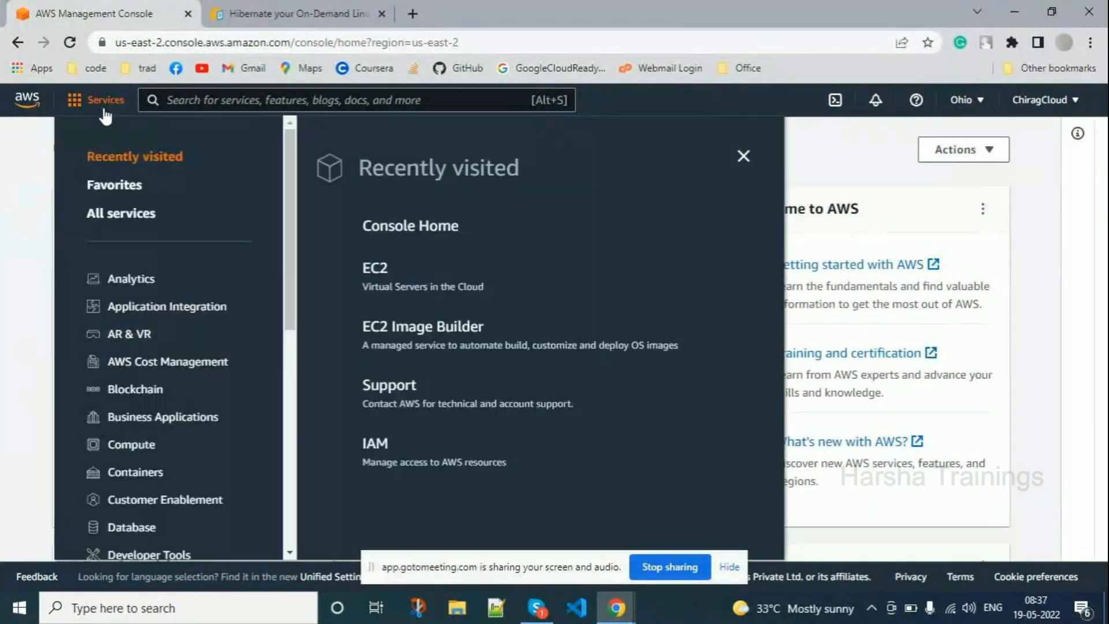
{"action": "left_click", "coordinate": [384, 276]}
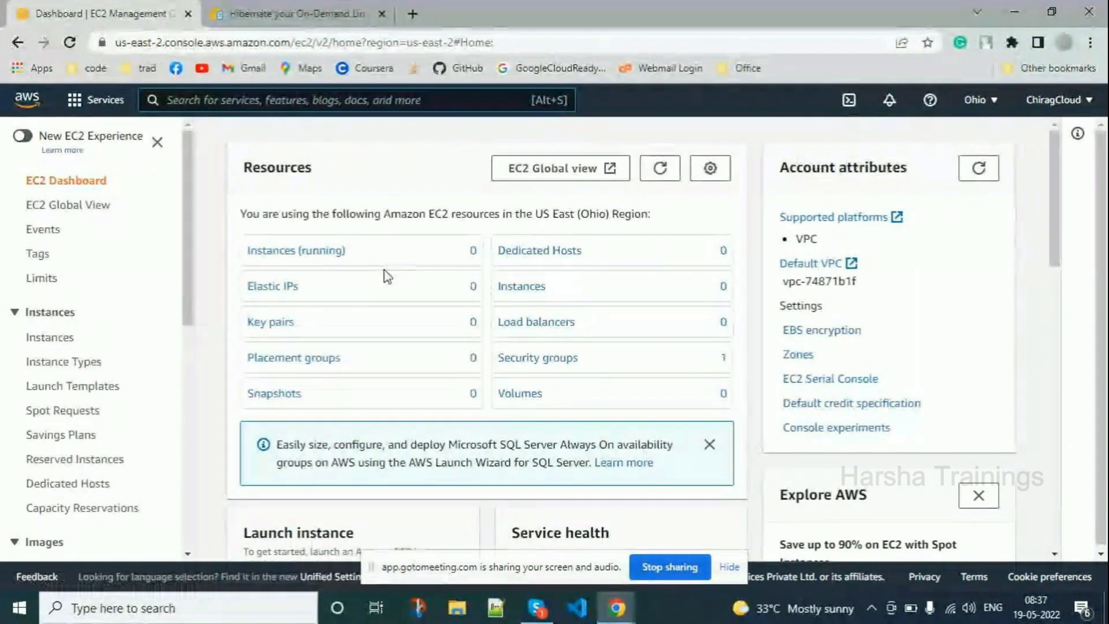
{"action": "scroll", "coordinate": [387, 278], "scroll_direction": "down", "scroll_amount": 3}
{"action": "scroll", "coordinate": [386, 278], "scroll_direction": "up", "scroll_amount": 1}
{"action": "scroll", "coordinate": [386, 278], "scroll_direction": "up", "scroll_amount": 1}
{"action": "scroll", "coordinate": [386, 278], "scroll_direction": "down", "scroll_amount": 4}
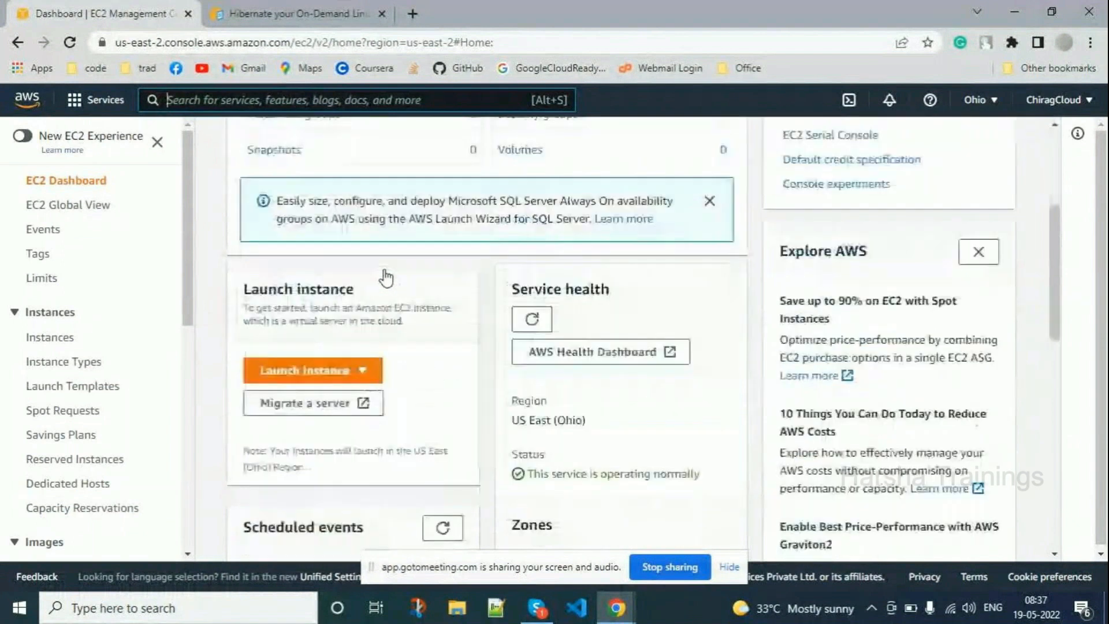
{"action": "left_click", "coordinate": [314, 374]}
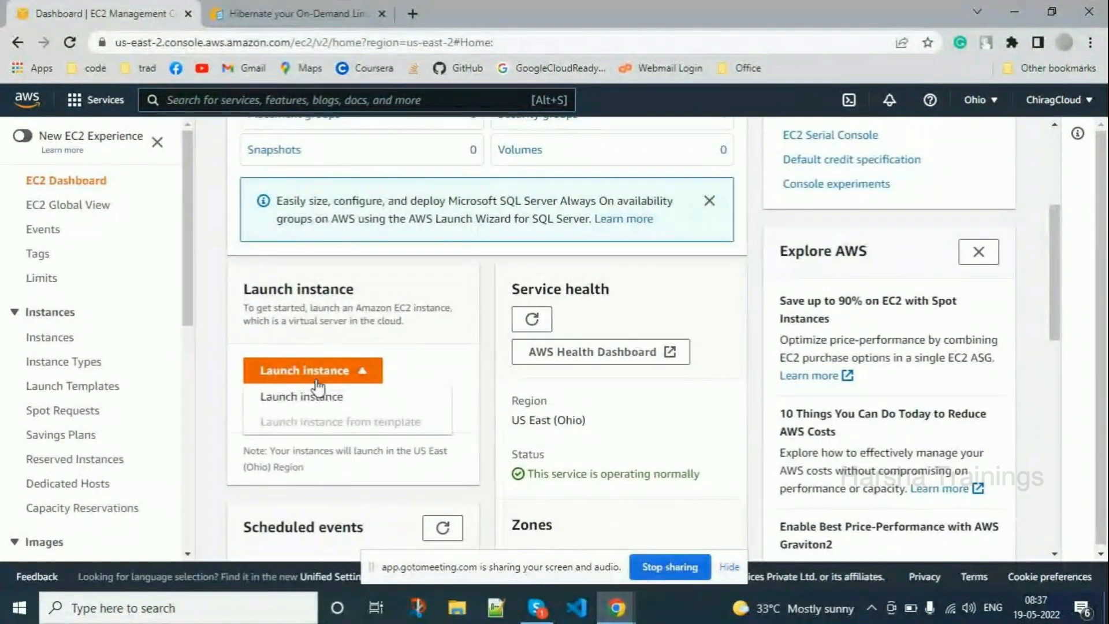
{"action": "left_click", "coordinate": [309, 407]}
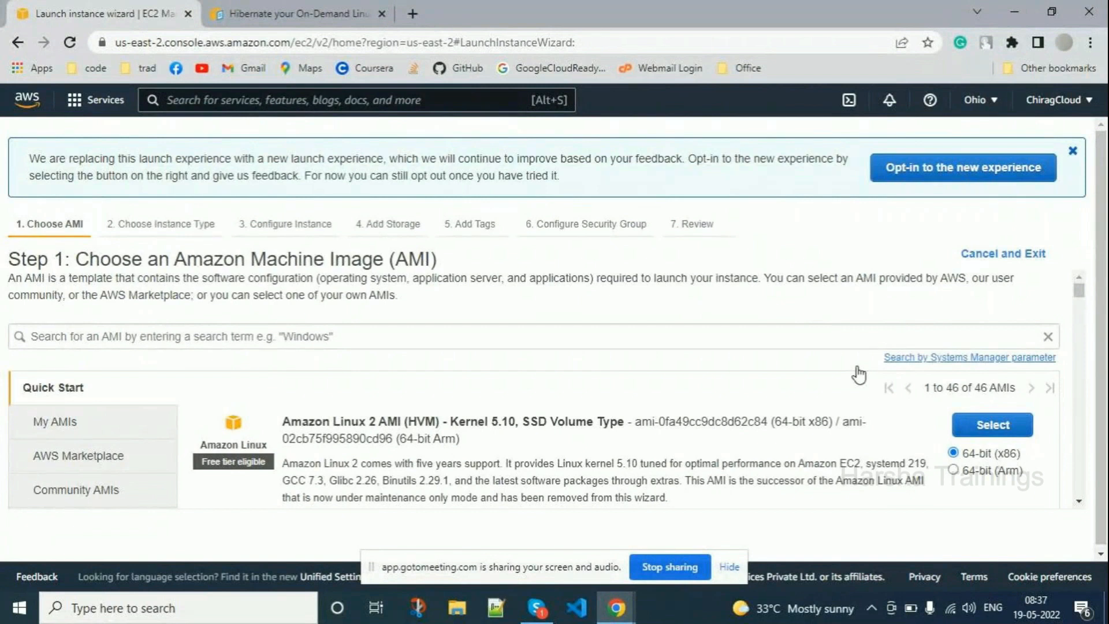
Dismiss the new-experience banner, choose Amazon Linux 2 AMI (HVM) - Kernel 5.10, and continue with t2.micro to Configure Instance Details.
{"action": "left_click", "coordinate": [1072, 151]}
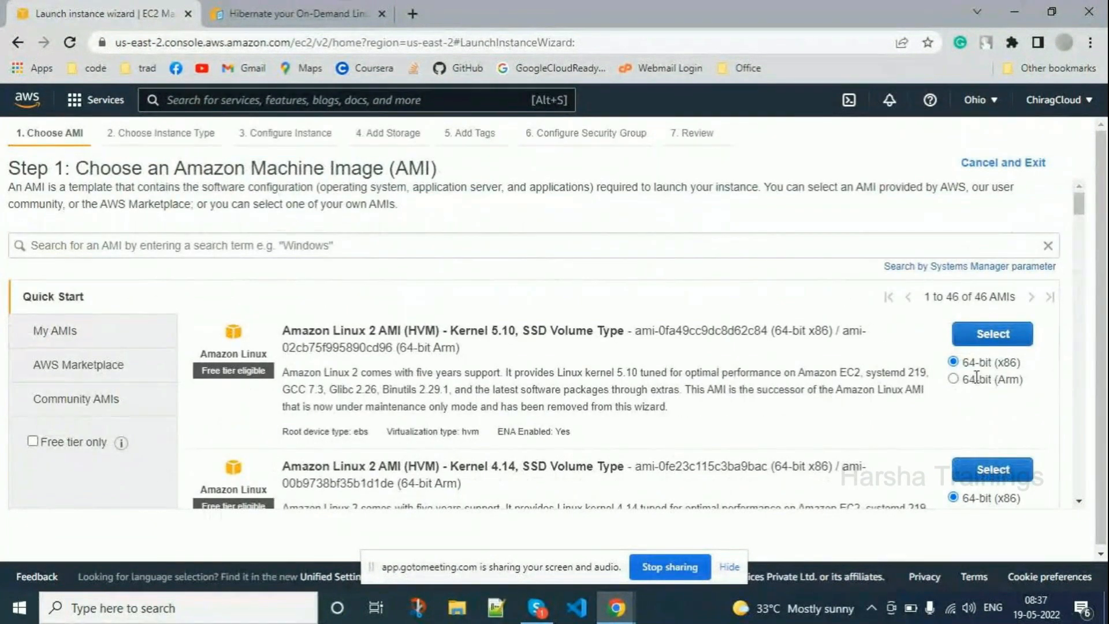
{"action": "left_click", "coordinate": [1003, 345]}
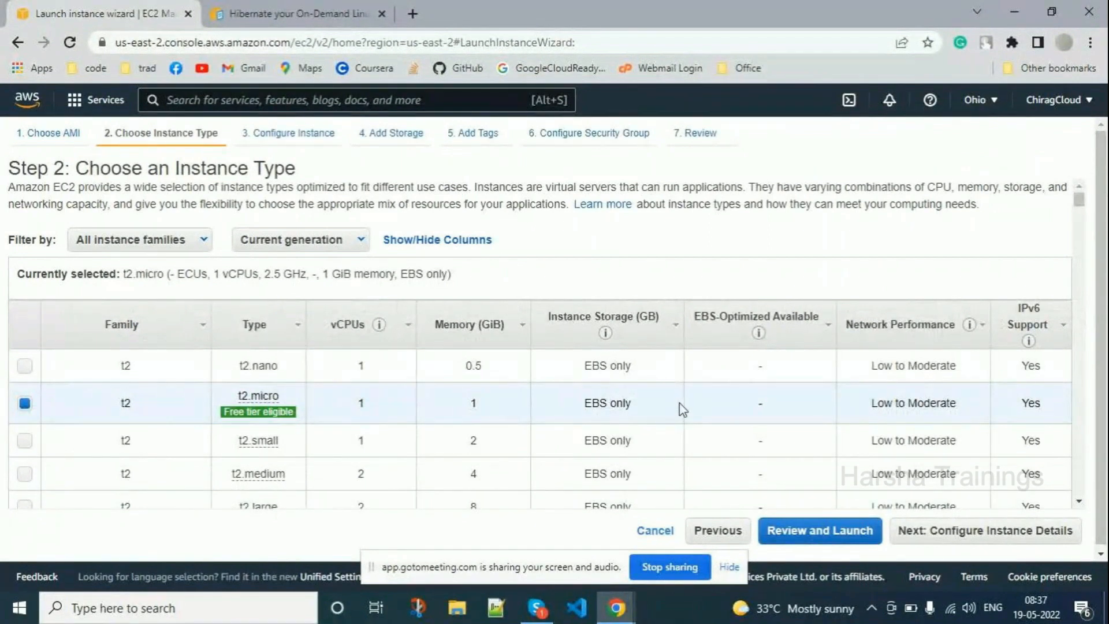
{"action": "left_click", "coordinate": [919, 543]}
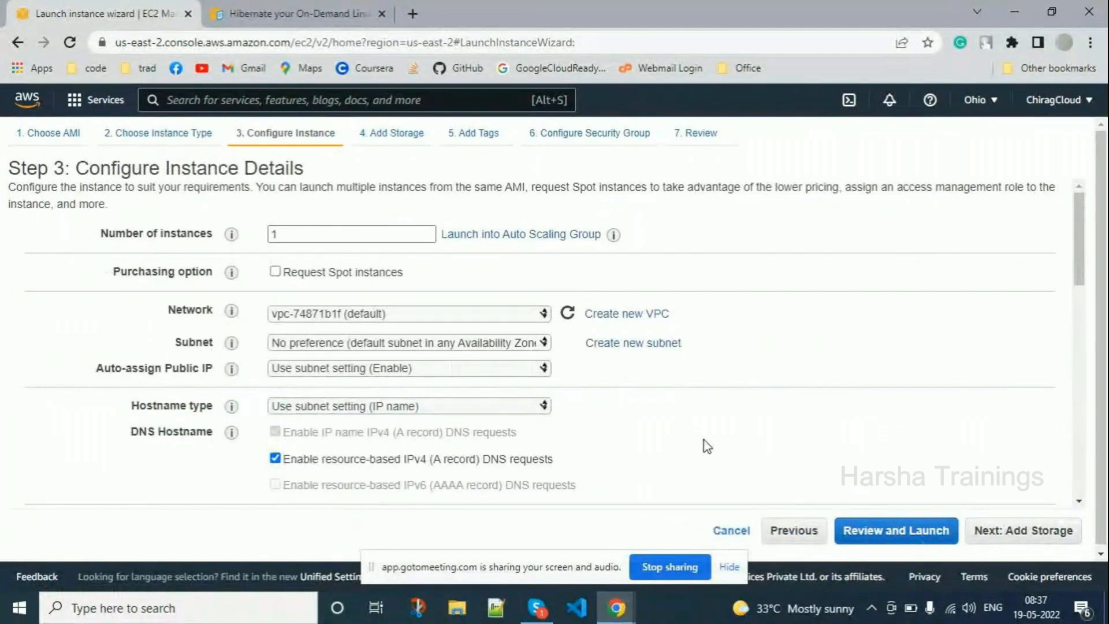
Enable Request Spot instances as the purchasing option and review the remaining instance settings through Advanced Details.
{"action": "scroll", "coordinate": [707, 445], "scroll_direction": "down", "scroll_amount": 4}
{"action": "scroll", "coordinate": [707, 446], "scroll_direction": "up", "scroll_amount": 4}
{"action": "left_click", "coordinate": [276, 272]}
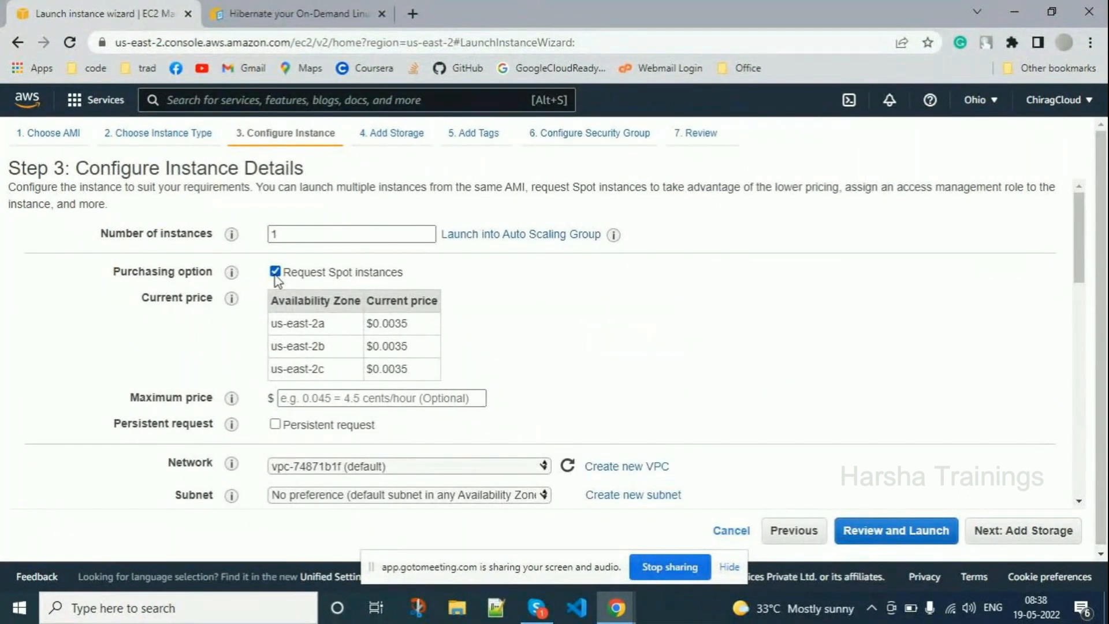
{"action": "scroll", "coordinate": [576, 353], "scroll_direction": "down", "scroll_amount": 5}
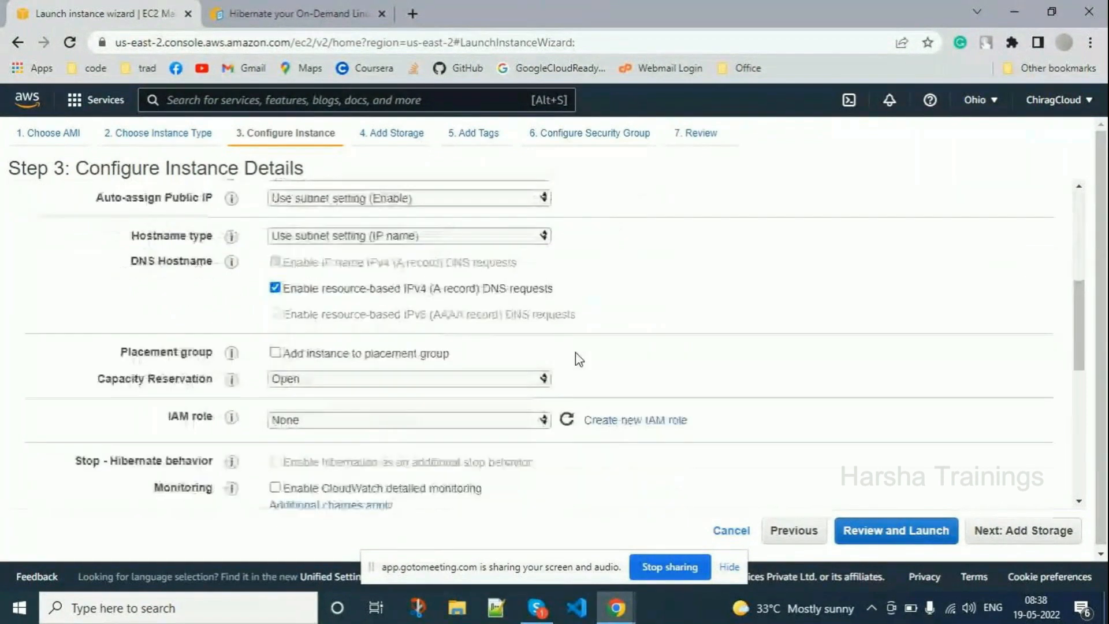
{"action": "scroll", "coordinate": [576, 358], "scroll_direction": "down", "scroll_amount": 3}
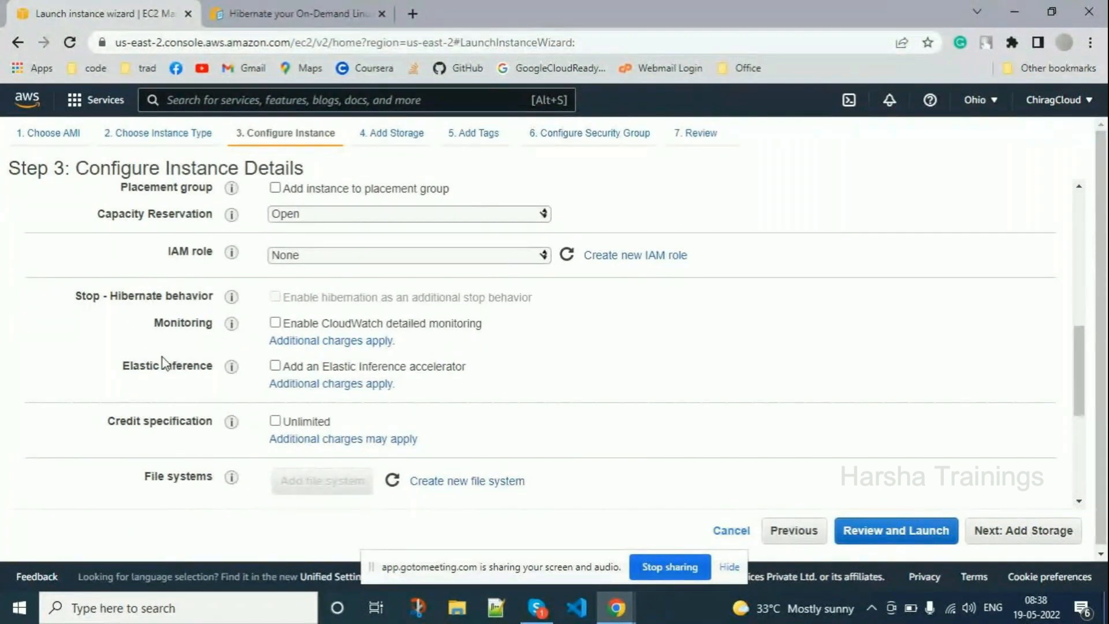
{"action": "scroll", "coordinate": [163, 363], "scroll_direction": "down", "scroll_amount": 5}
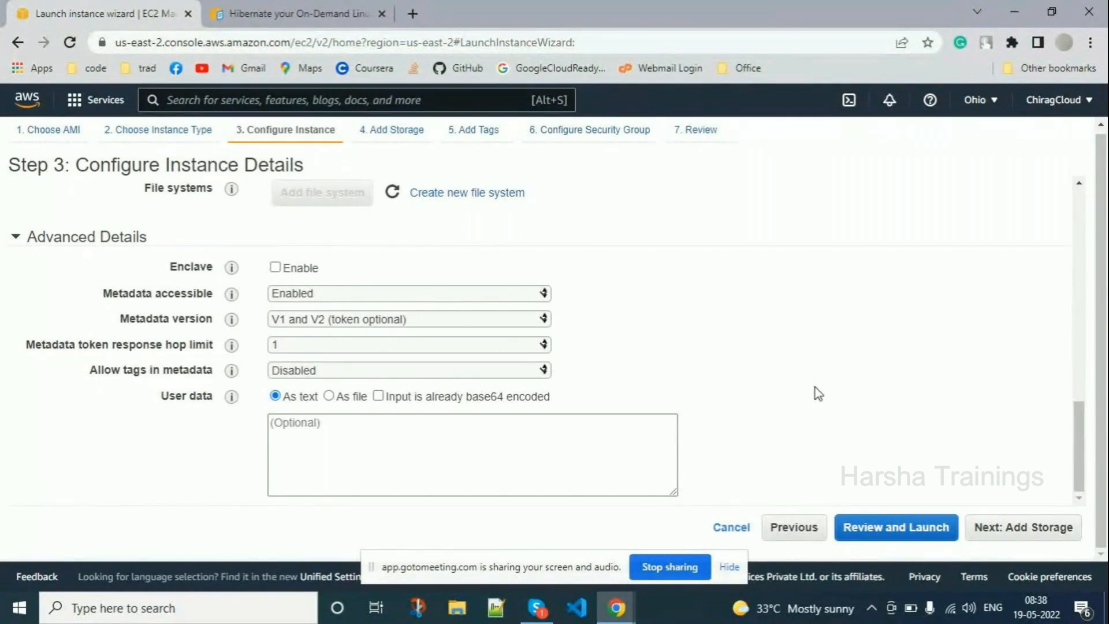
Review the Add Storage settings and return to Configure Instance Details.
{"action": "left_click", "coordinate": [1014, 536]}
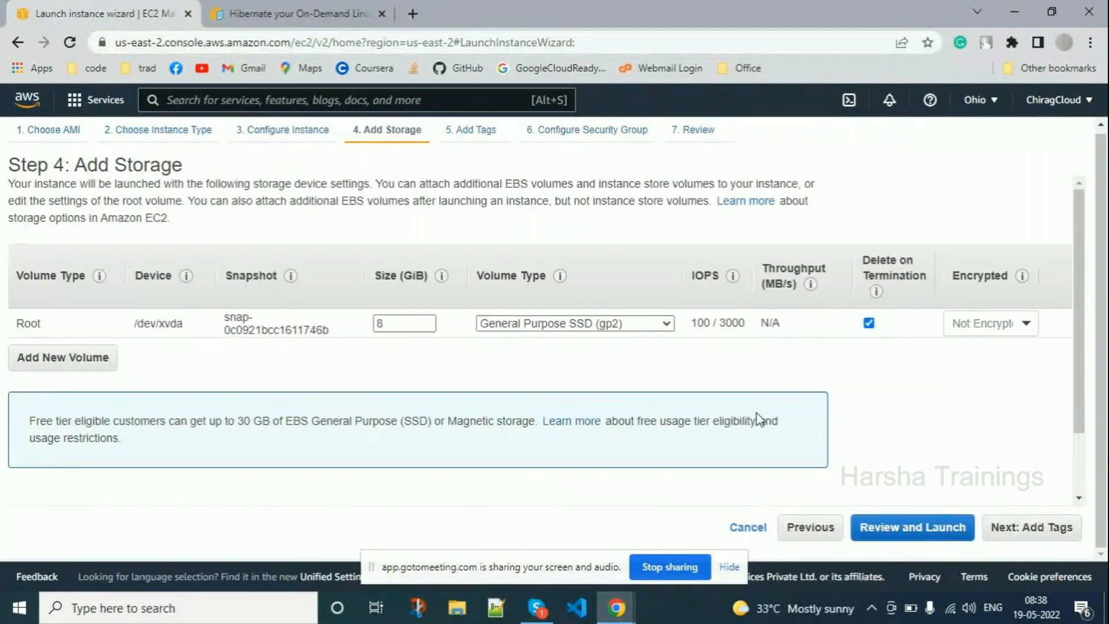
{"action": "scroll", "coordinate": [800, 414], "scroll_direction": "down", "scroll_amount": 2}
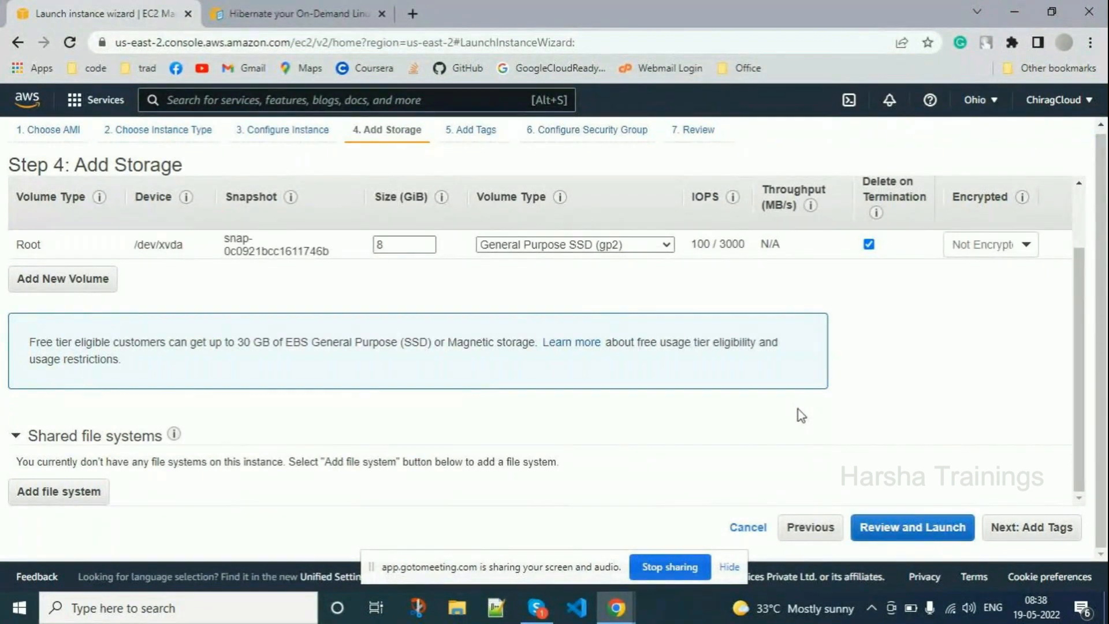
{"action": "left_click", "coordinate": [808, 526]}
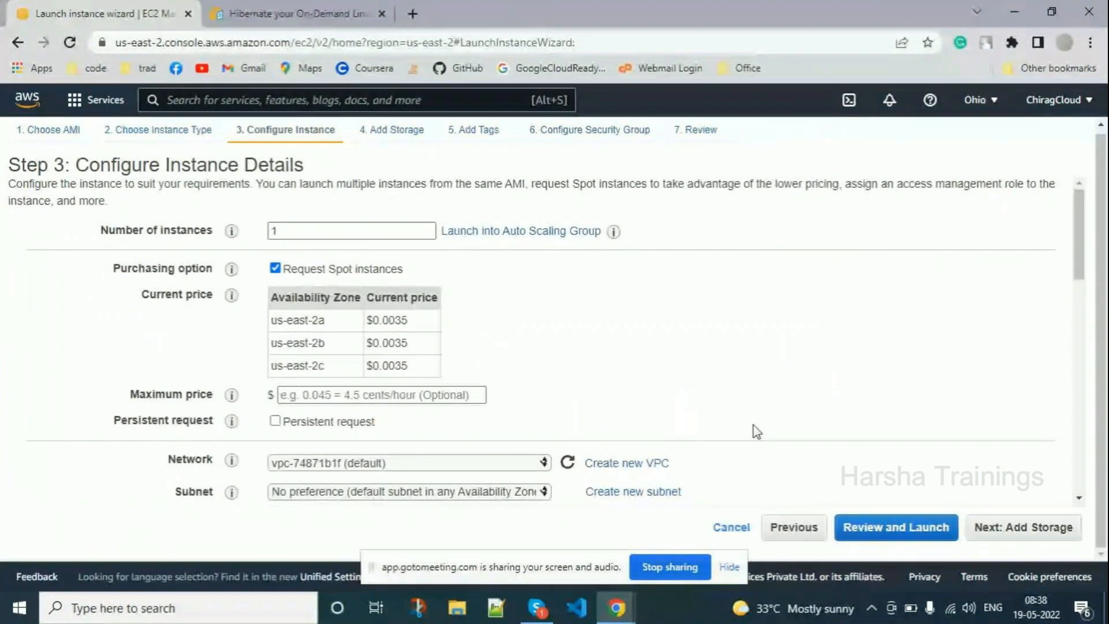
Minimize the participant's launch wizard window to return to the GoToMeeting window.
{"action": "left_click", "coordinate": [1018, 9]}
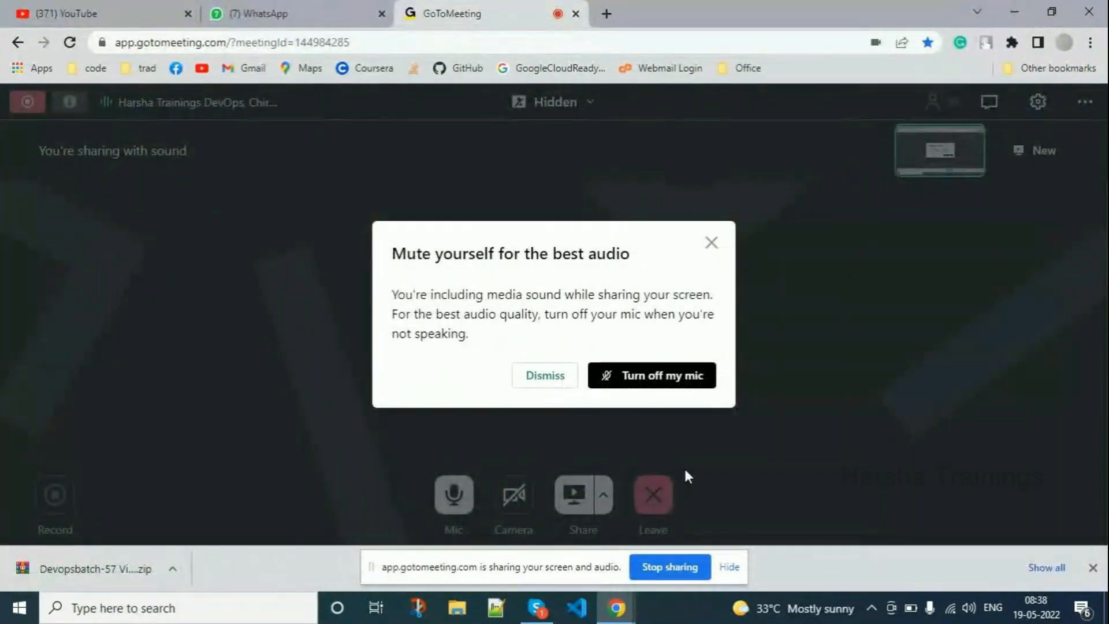
{"action": "mouse_move", "coordinate": [615, 608]}
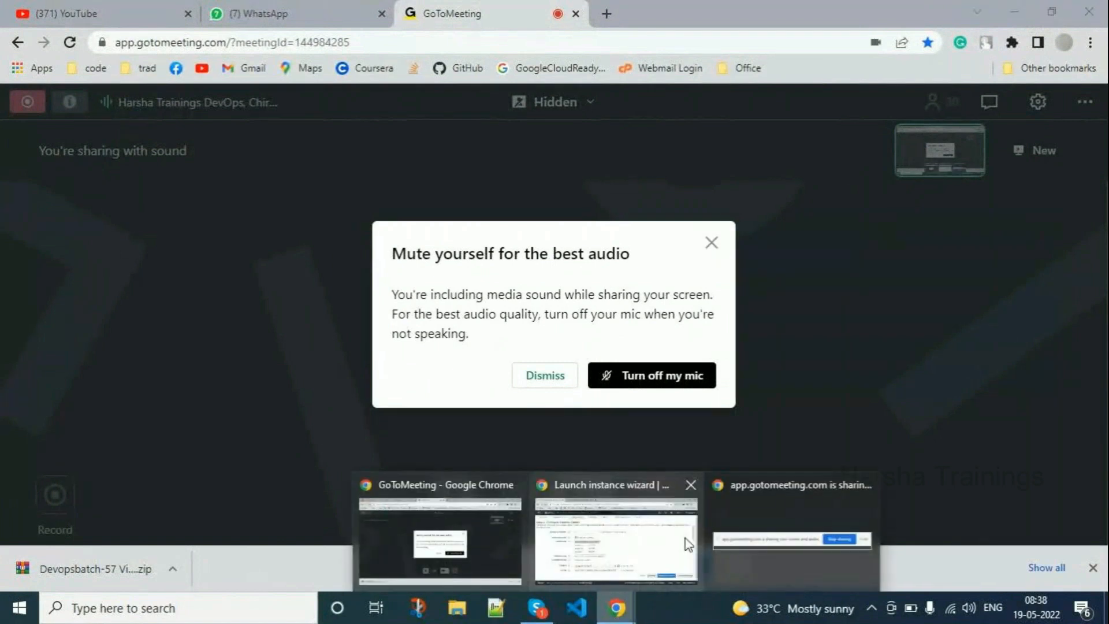
{"action": "left_click", "coordinate": [686, 541]}
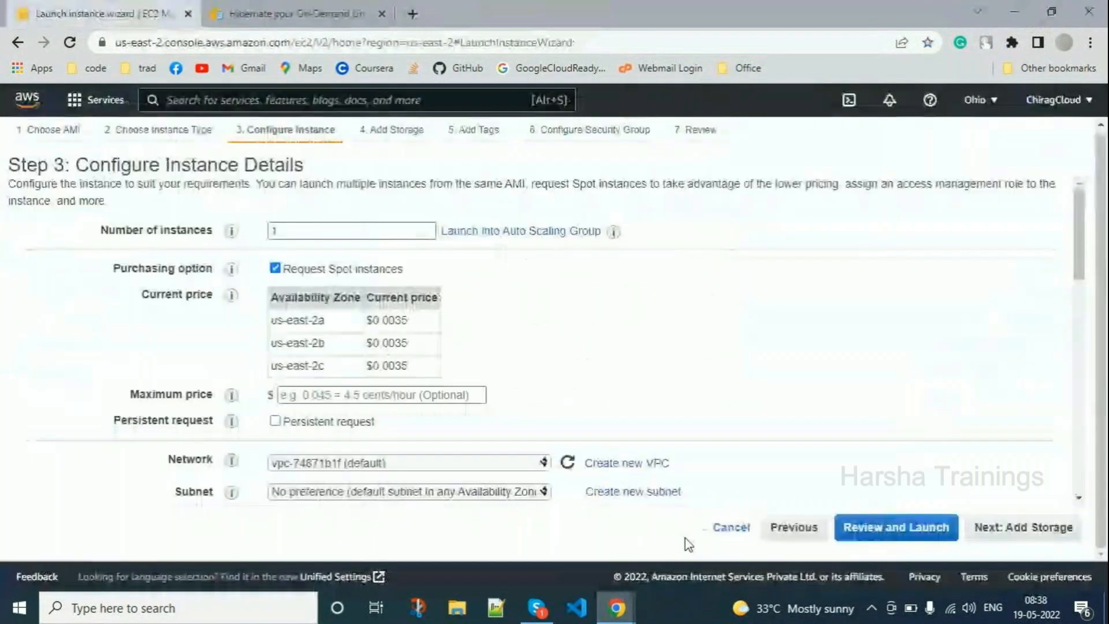
{"action": "left_click", "coordinate": [1017, 8]}
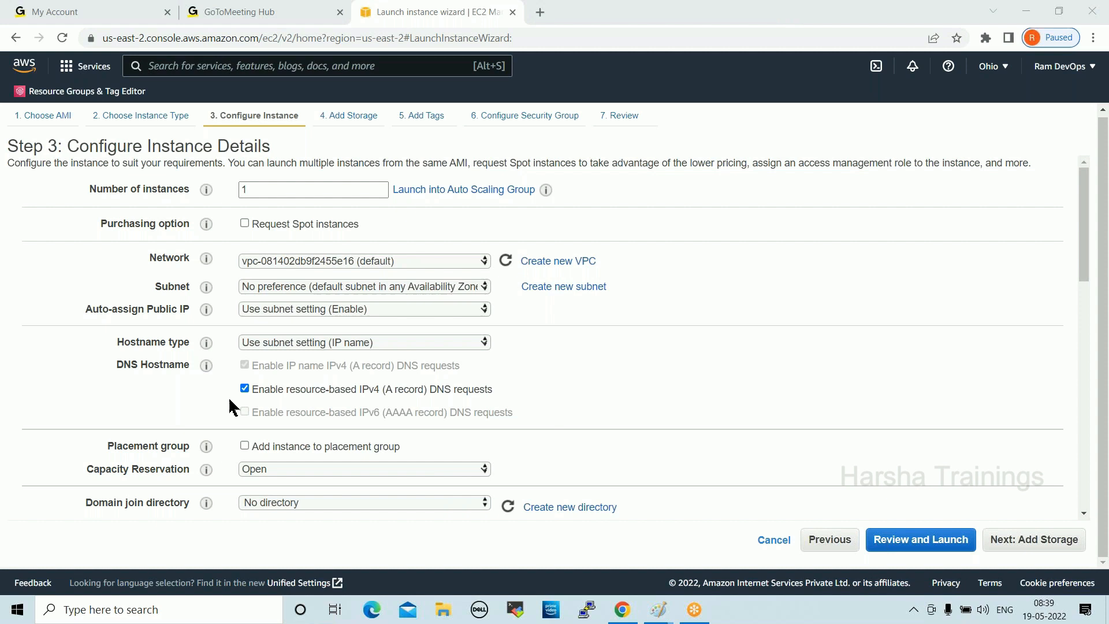
Set the tenancy in the host's launch wizard to Shared - Run a shared hardware instance.
{"action": "scroll", "coordinate": [683, 387], "scroll_direction": "down", "scroll_amount": 8}
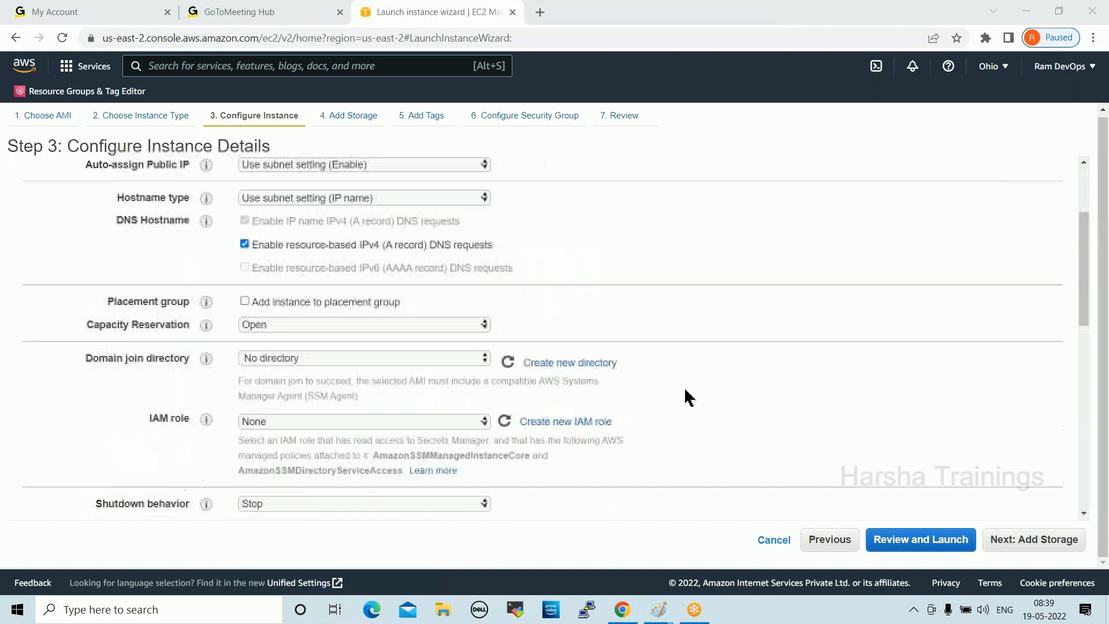
{"action": "scroll", "coordinate": [683, 386], "scroll_direction": "down", "scroll_amount": 2}
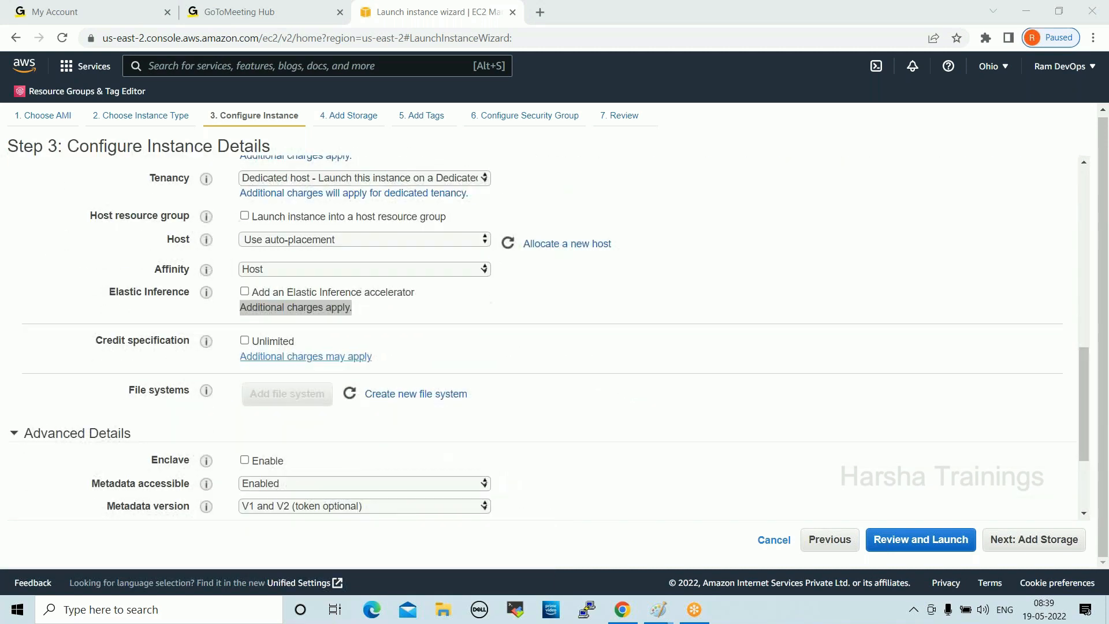
{"action": "scroll", "coordinate": [515, 406], "scroll_direction": "down", "scroll_amount": 1}
{"action": "scroll", "coordinate": [516, 406], "scroll_direction": "up", "scroll_amount": 1}
{"action": "scroll", "coordinate": [516, 406], "scroll_direction": "up", "scroll_amount": 3}
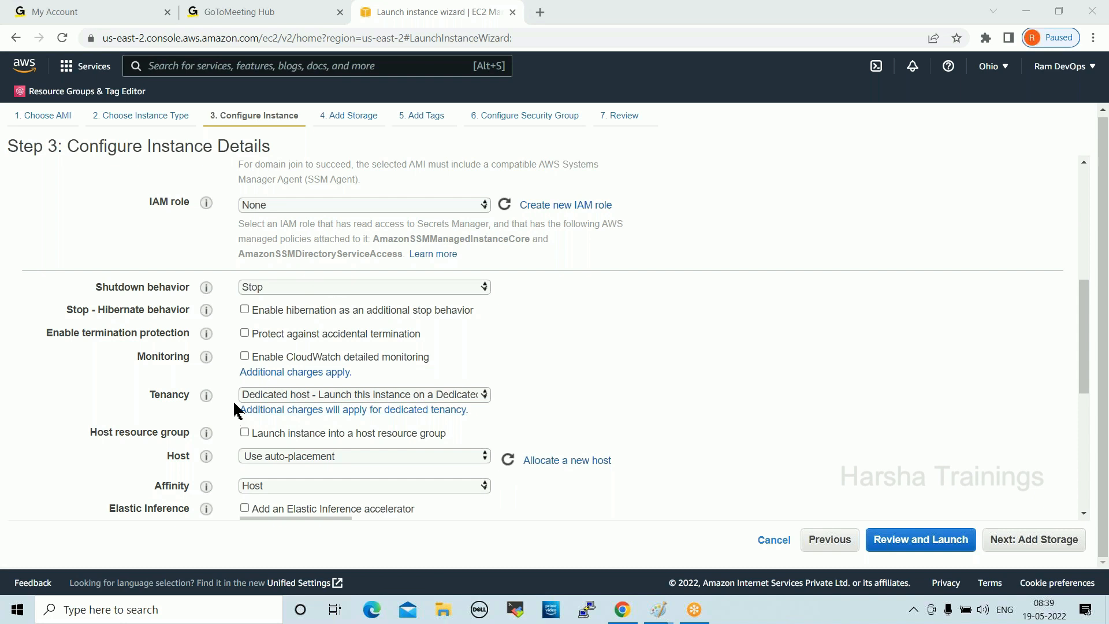
{"action": "left_click", "coordinate": [279, 397]}
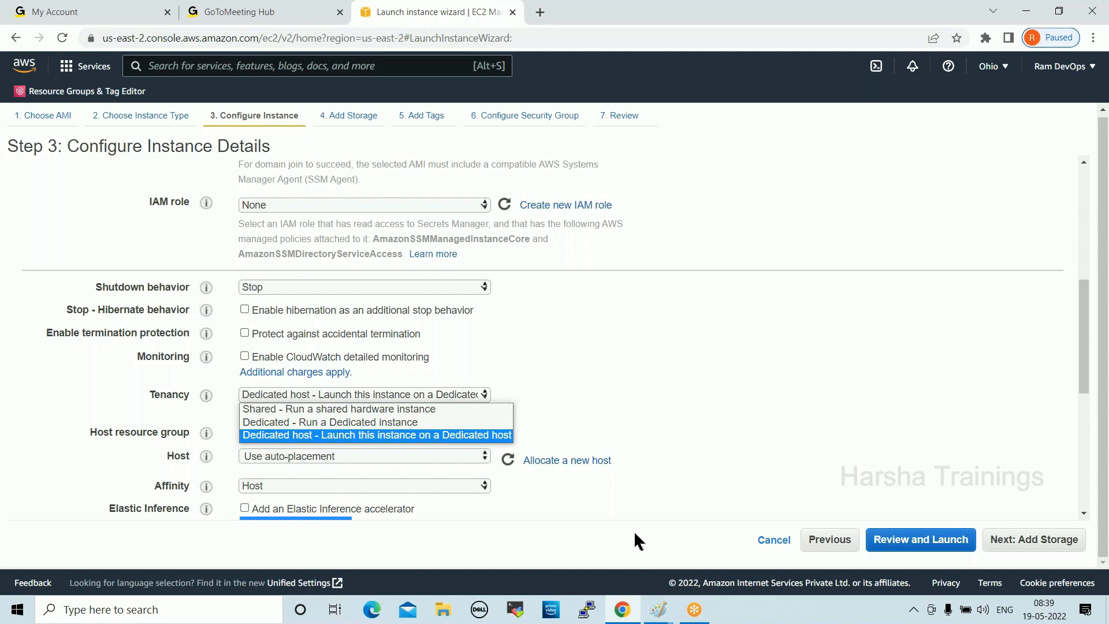
{"action": "left_click", "coordinate": [273, 409]}
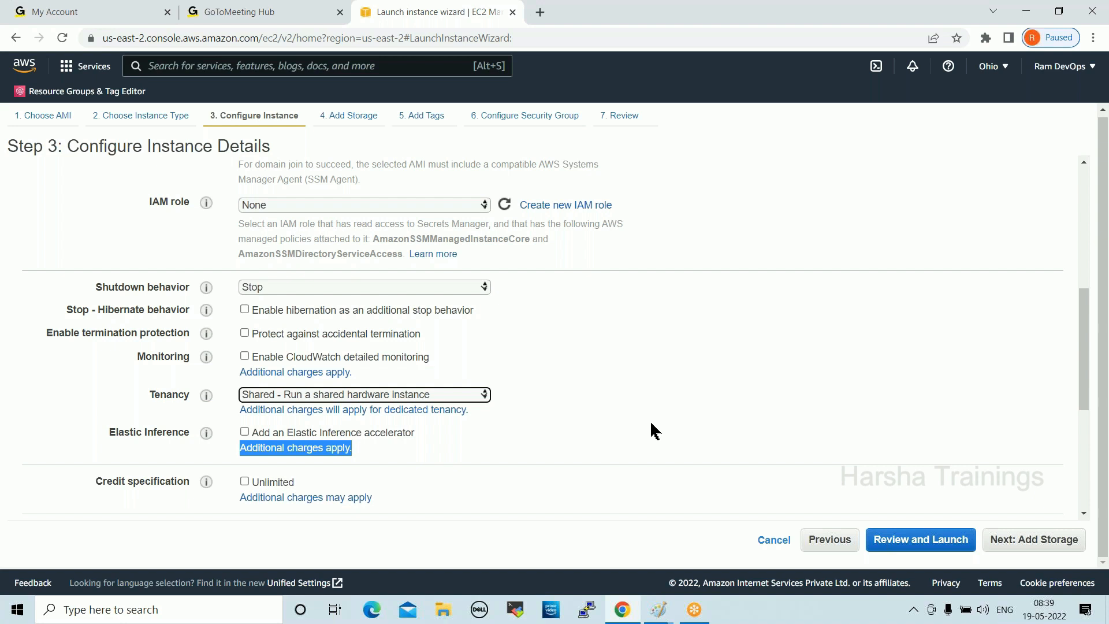
Try the tenancy option Dedicated - Run a Dedicated instance, and switch it back to Shared - Run a shared hardware instance.
{"action": "left_click", "coordinate": [307, 396]}
{"action": "left_click", "coordinate": [299, 422]}
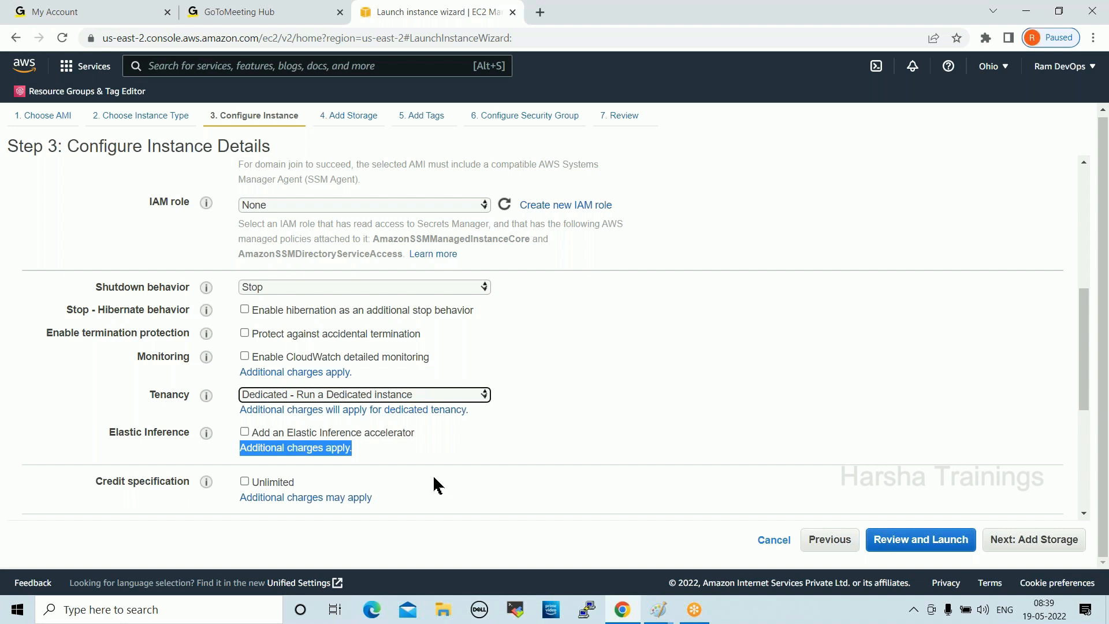
{"action": "left_click", "coordinate": [285, 393]}
{"action": "left_click", "coordinate": [297, 406]}
Examine the Elastic Inference option with its additional-charges note, and the Credit specification information.
{"action": "scroll", "coordinate": [562, 462], "scroll_direction": "down", "scroll_amount": 3}
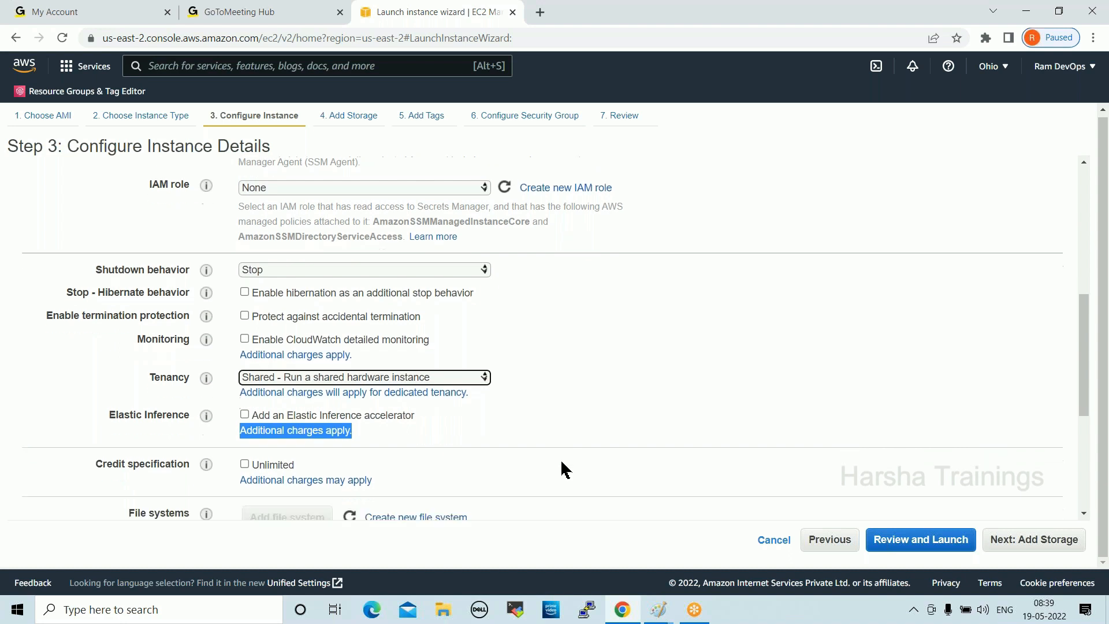
{"action": "left_click_drag", "start_coordinate": [103, 286], "coordinate": [188, 291]}
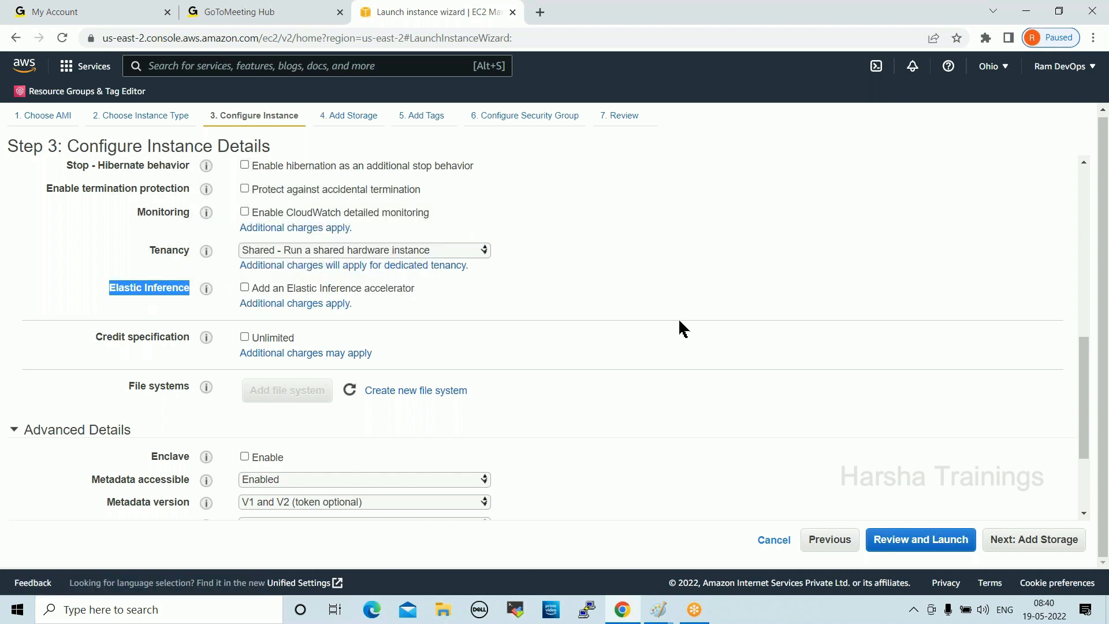
{"action": "left_click", "coordinate": [1085, 160]}
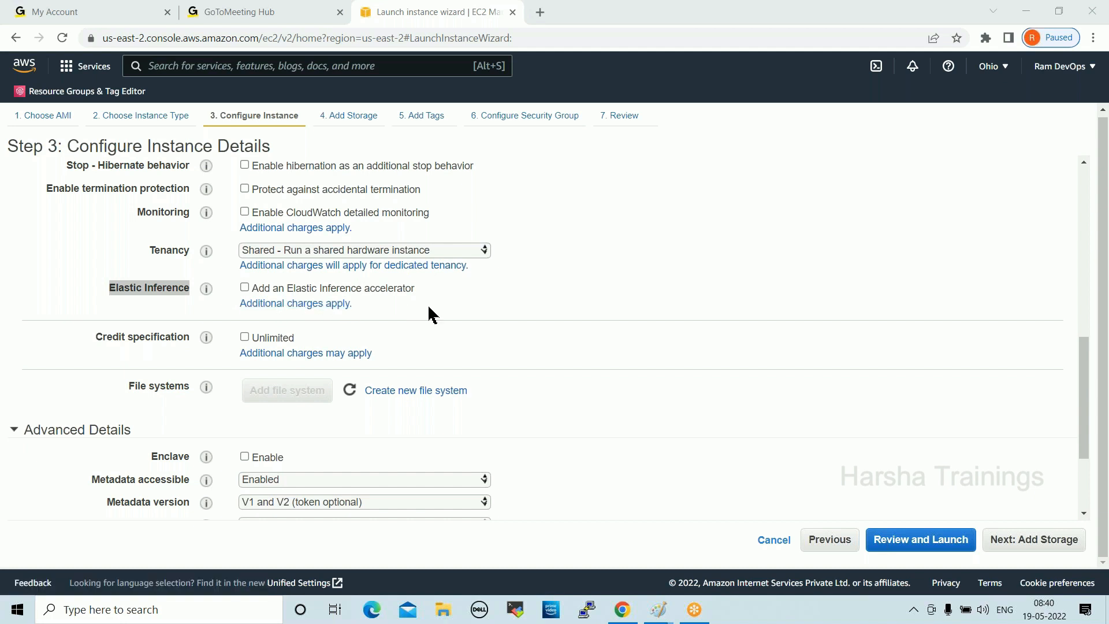
{"action": "left_click_drag", "start_coordinate": [364, 302], "coordinate": [220, 301]}
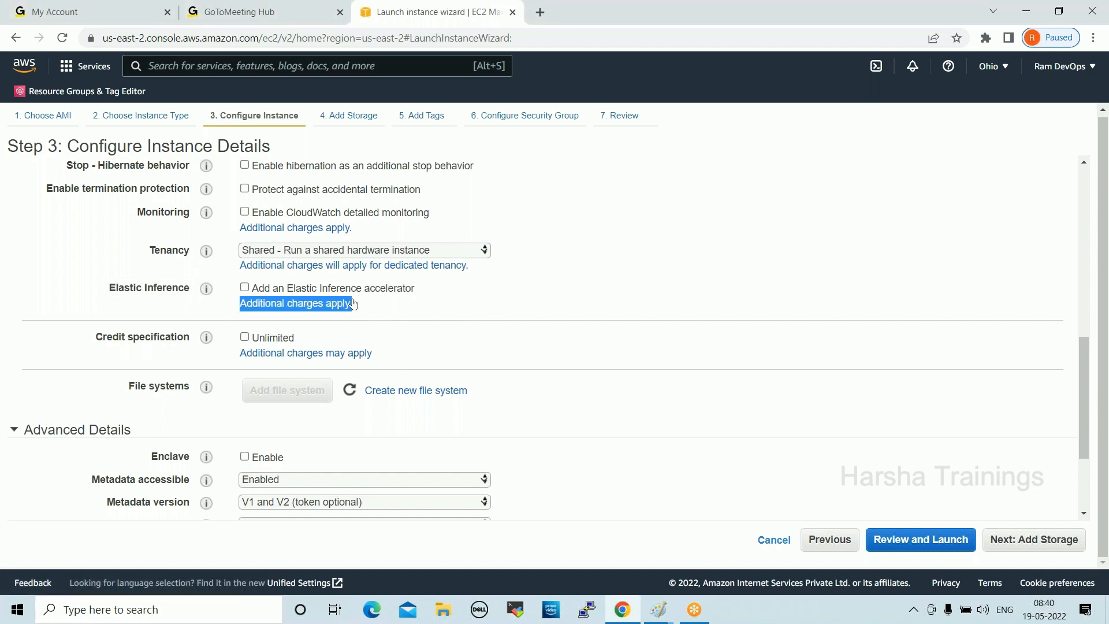
{"action": "left_click", "coordinate": [371, 311]}
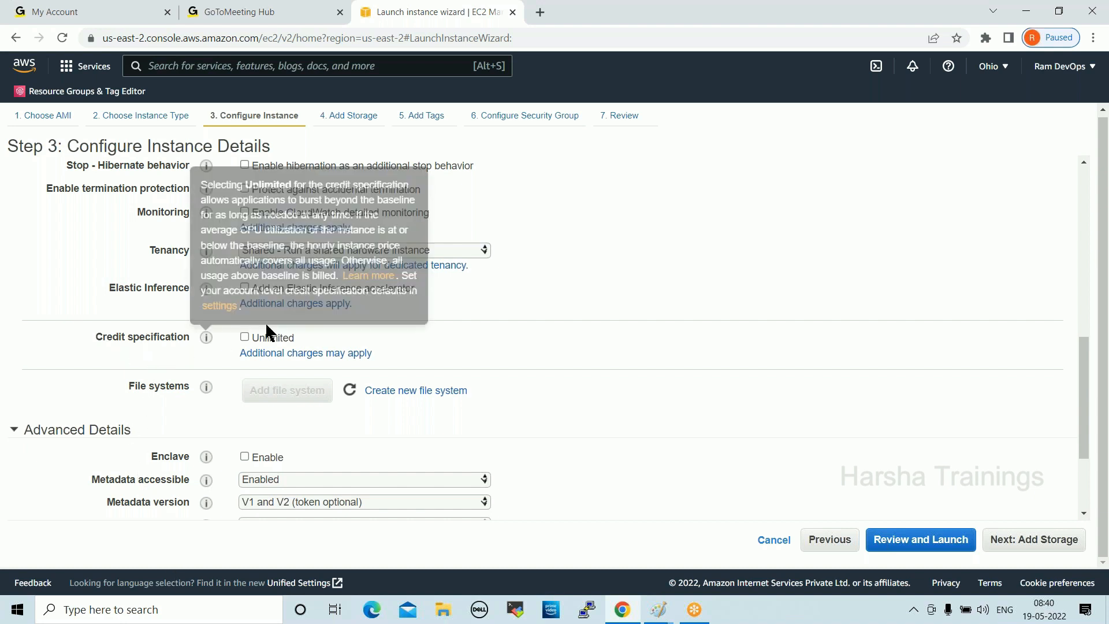
{"action": "left_click_drag", "start_coordinate": [369, 306], "coordinate": [167, 146]}
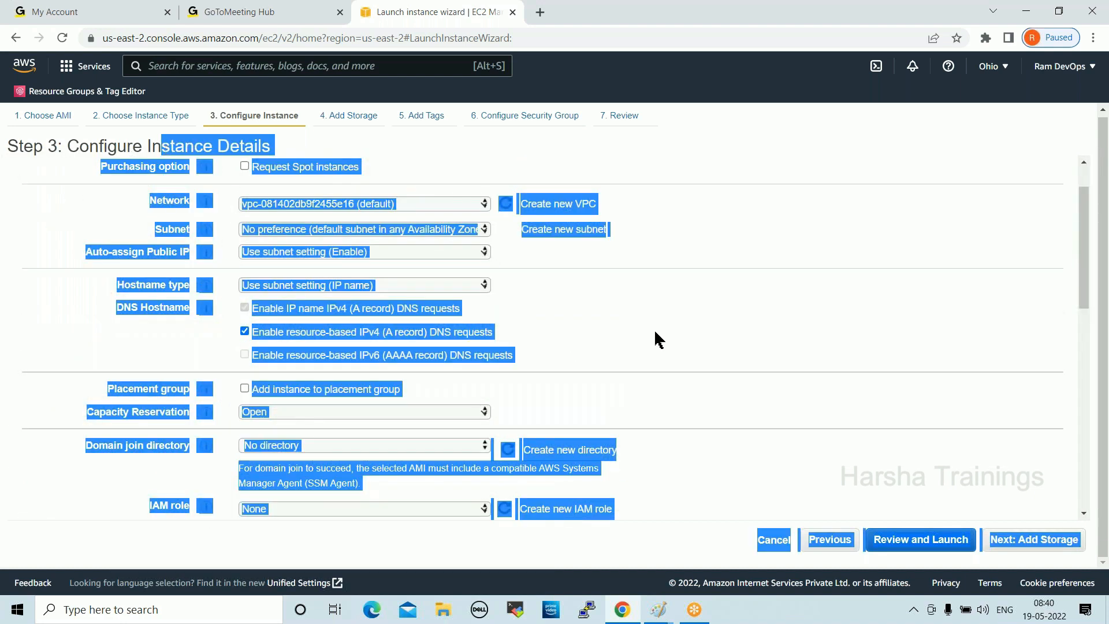
{"action": "left_click", "coordinate": [683, 326]}
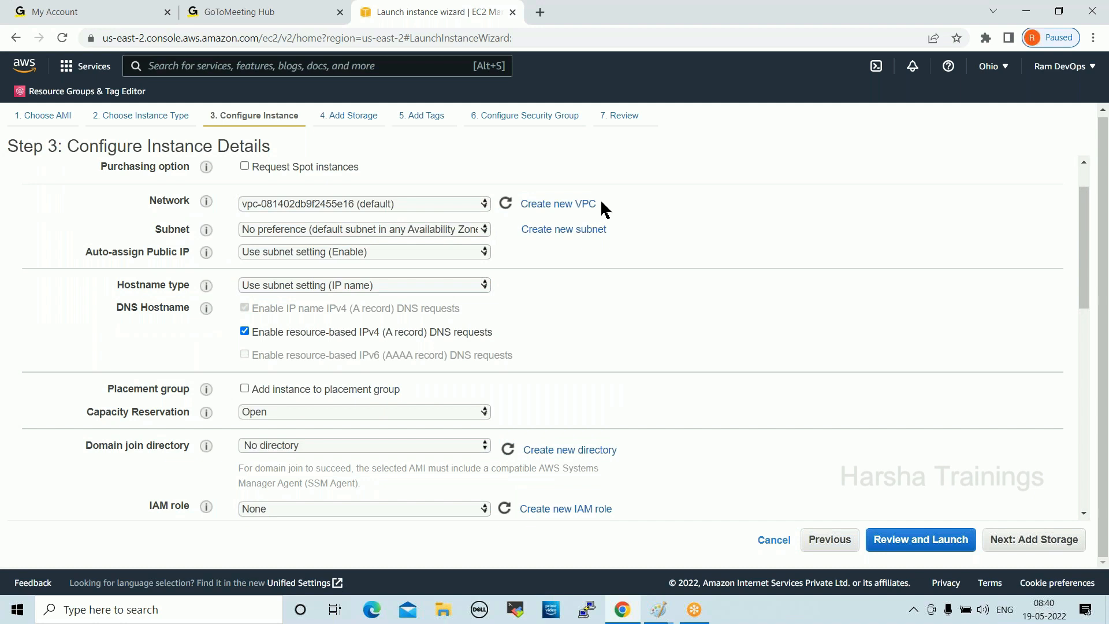
Review the IAM role setting and the rest of the instance details, and continue to Add Storage.
{"action": "scroll", "coordinate": [671, 319], "scroll_direction": "down", "scroll_amount": 2}
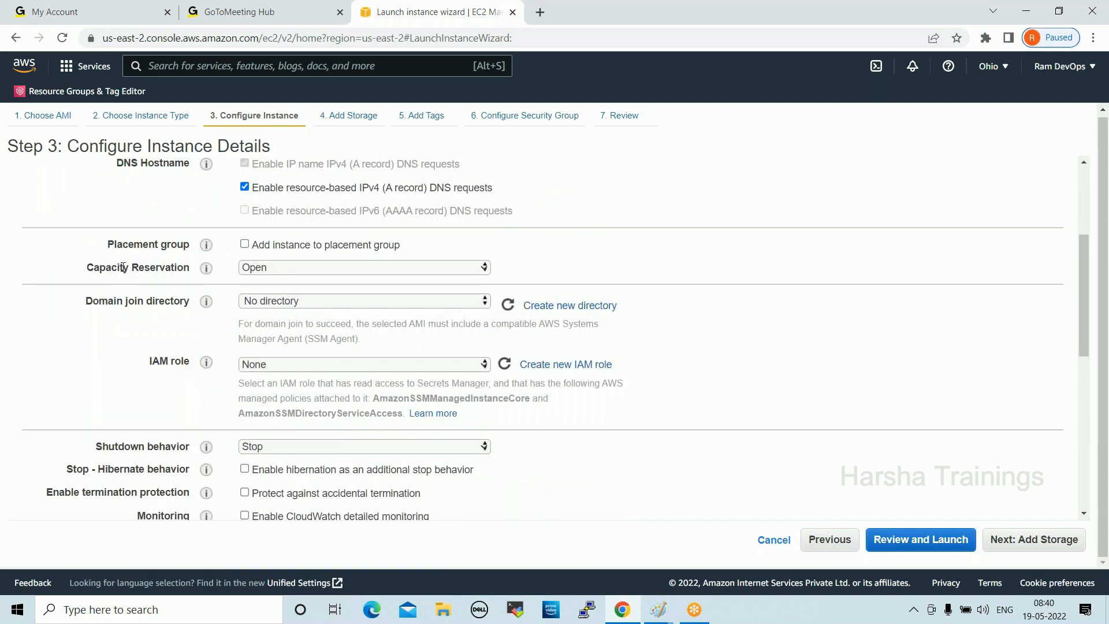
{"action": "left_click_drag", "start_coordinate": [141, 362], "coordinate": [190, 363]}
{"action": "scroll", "coordinate": [744, 381], "scroll_direction": "up", "scroll_amount": 3}
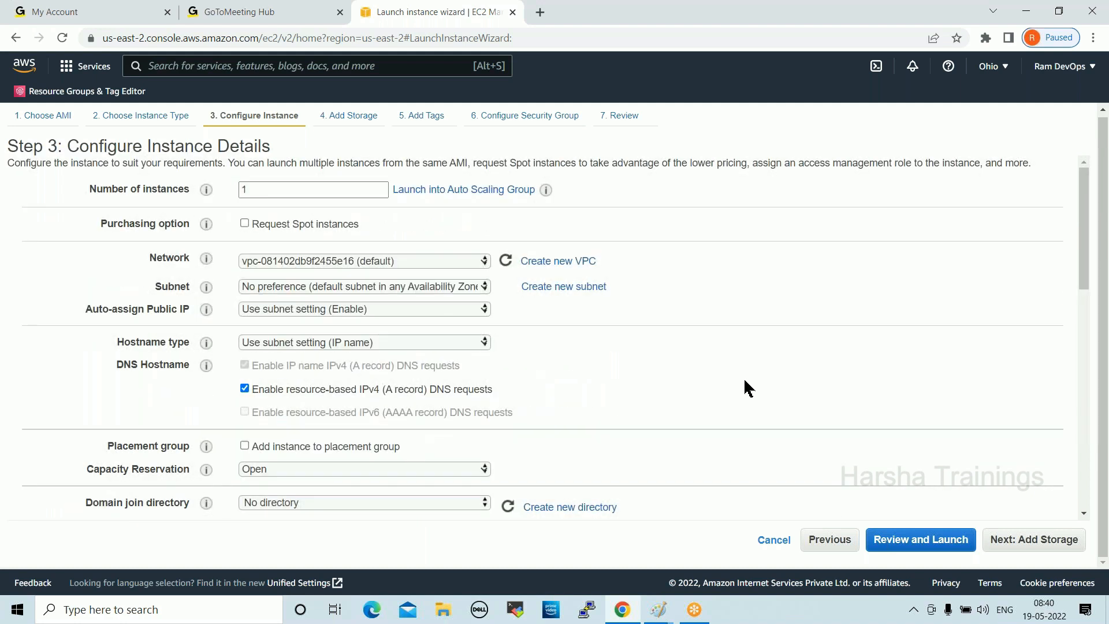
{"action": "left_click", "coordinate": [1003, 545]}
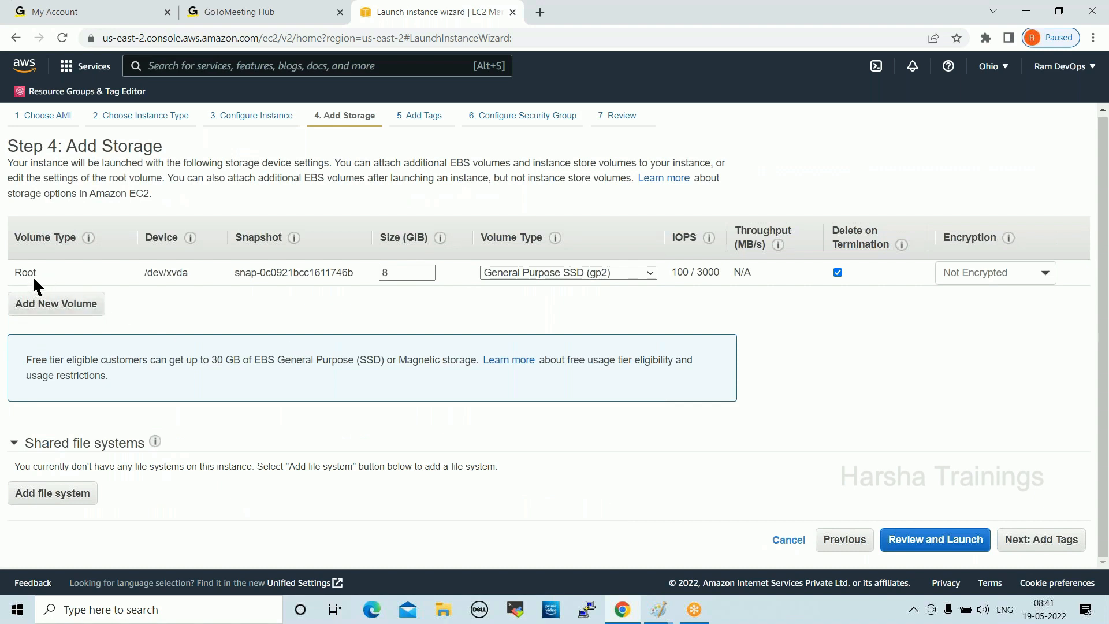
Examine the root volume's device, snapshot and size fields in the storage table.
{"action": "left_click_drag", "start_coordinate": [37, 272], "coordinate": [16, 271]}
{"action": "left_click_drag", "start_coordinate": [194, 275], "coordinate": [141, 274]}
{"action": "left_click_drag", "start_coordinate": [352, 272], "coordinate": [242, 273]}
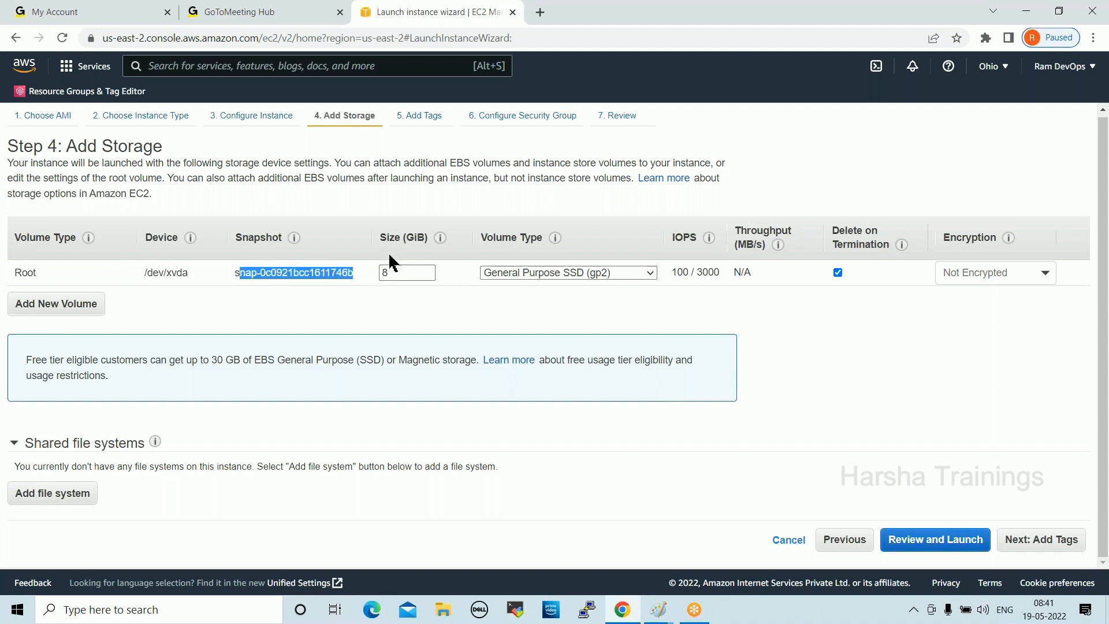
{"action": "left_click_drag", "start_coordinate": [381, 238], "coordinate": [425, 239]}
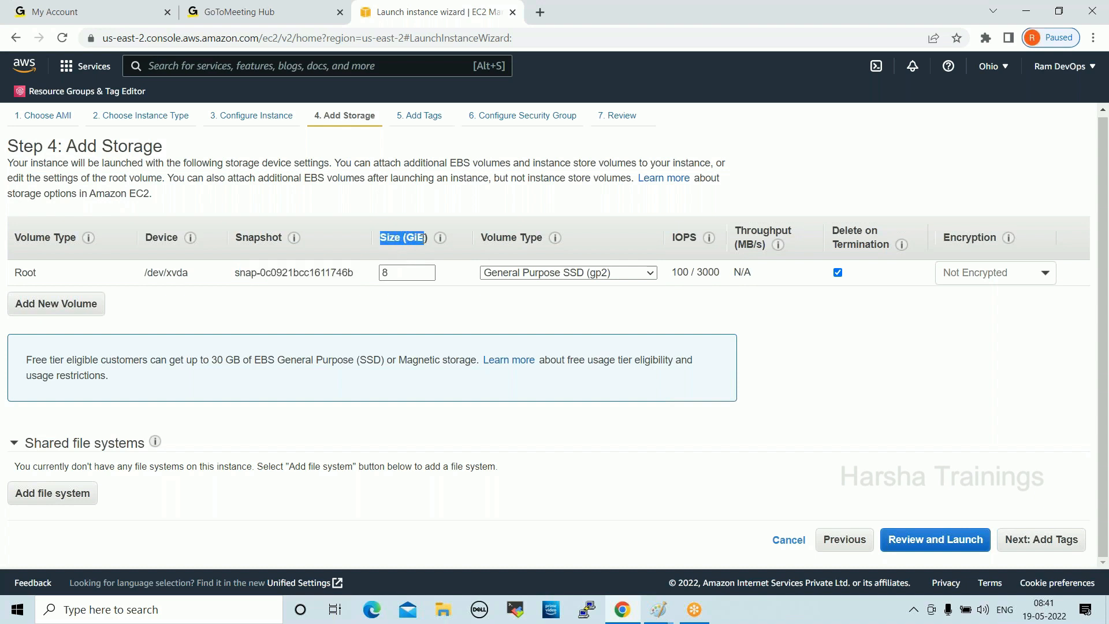
Try a root volume size of 100 GiB, and set it back to 8 GiB.
{"action": "double_click", "coordinate": [404, 272]}
{"action": "type", "text": "100"}
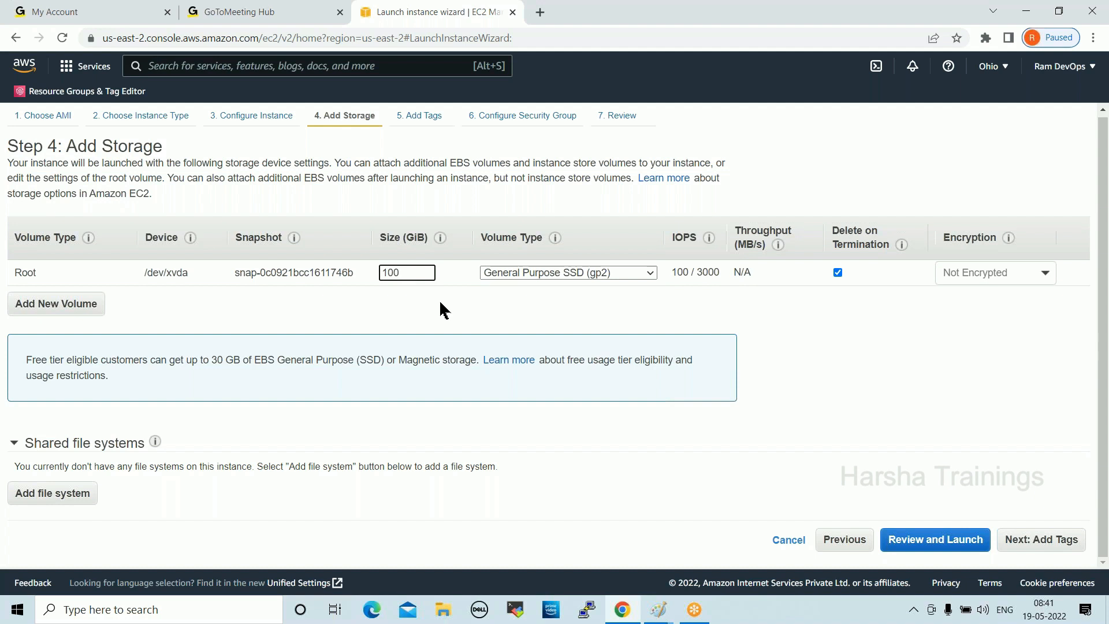
{"action": "key", "text": "BackSpace"}
{"action": "key", "text": "BackSpace"}
{"action": "key", "text": "BackSpace"}
{"action": "type", "text": "8"}
Review the root volume's type options, keep General Purpose SSD (gp2), and examine its IOPS.
{"action": "left_click", "coordinate": [561, 270]}
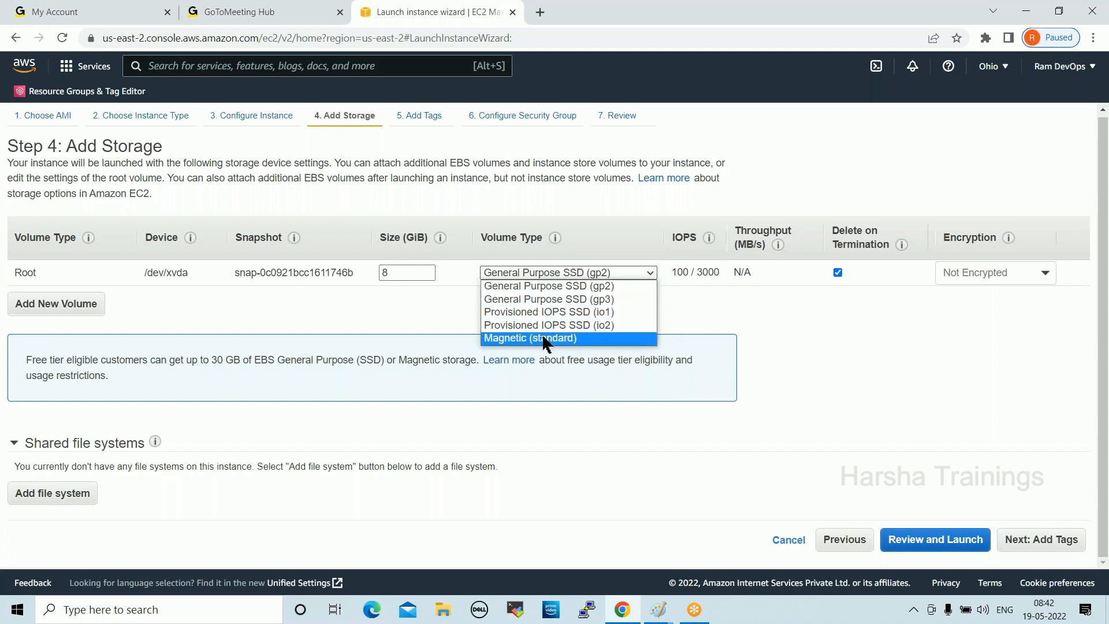
{"action": "left_click", "coordinate": [530, 287]}
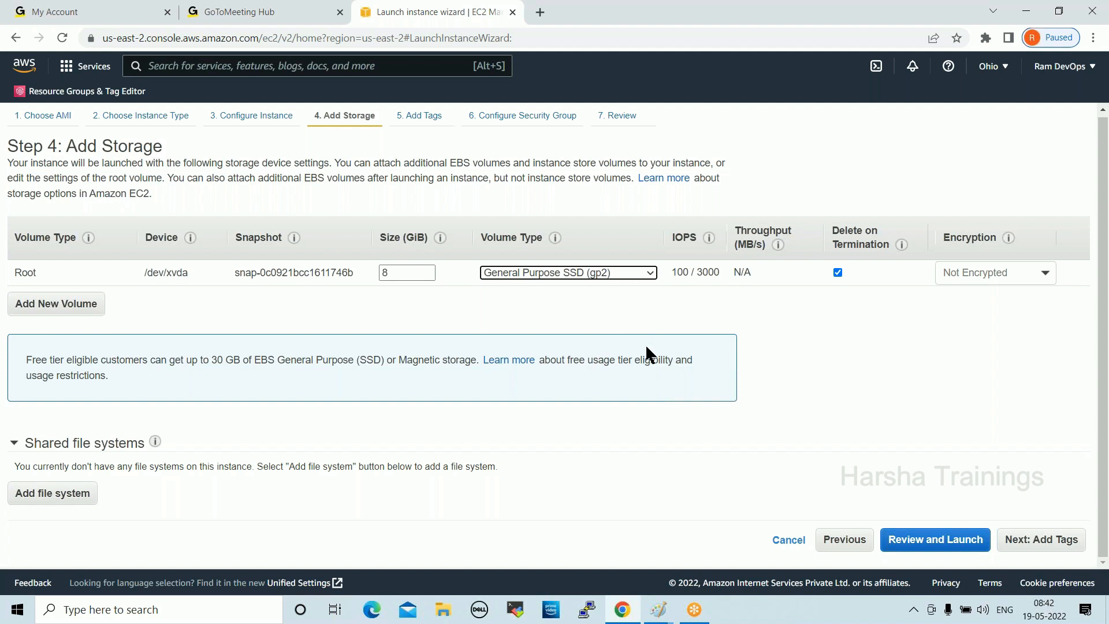
{"action": "left_click_drag", "start_coordinate": [668, 236], "coordinate": [698, 234]}
{"action": "mouse_move", "coordinate": [682, 276]}
{"action": "left_click_drag", "start_coordinate": [672, 274], "coordinate": [729, 285]}
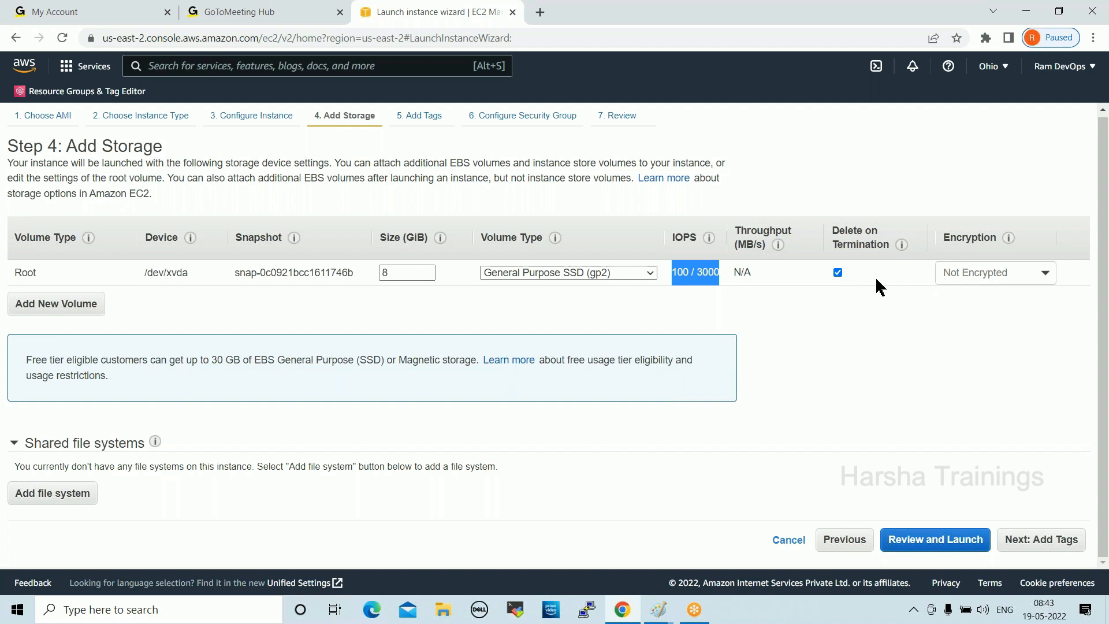
{"action": "left_click", "coordinate": [1084, 111]}
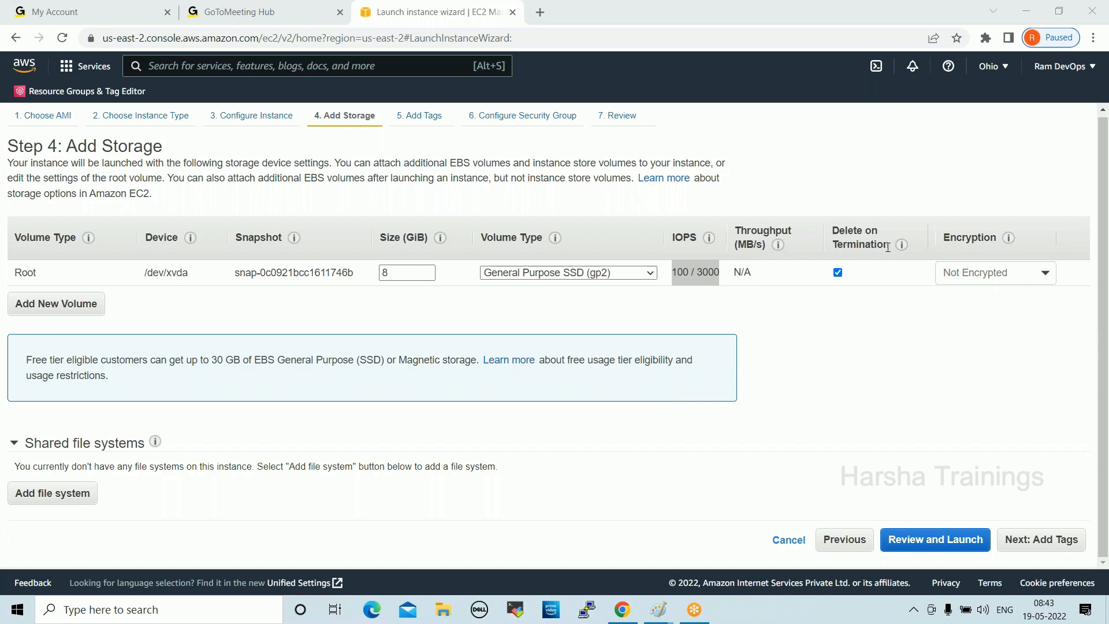
Try switching Delete on Termination off for the root volume, and turn it back on.
{"action": "left_click_drag", "start_coordinate": [890, 245], "coordinate": [833, 231]}
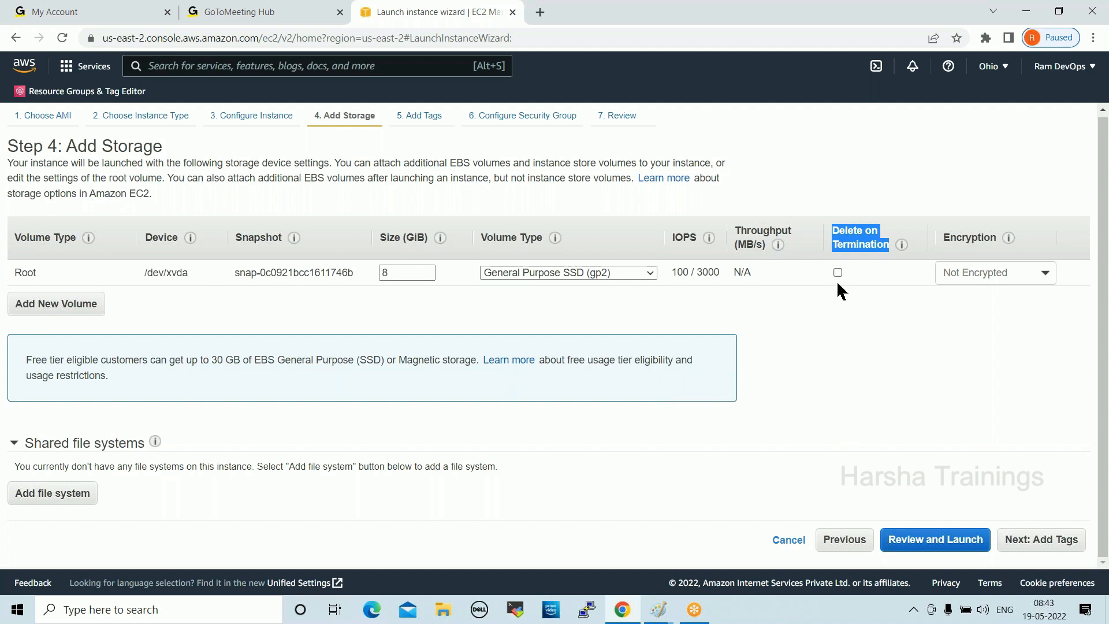
{"action": "left_click", "coordinate": [854, 273]}
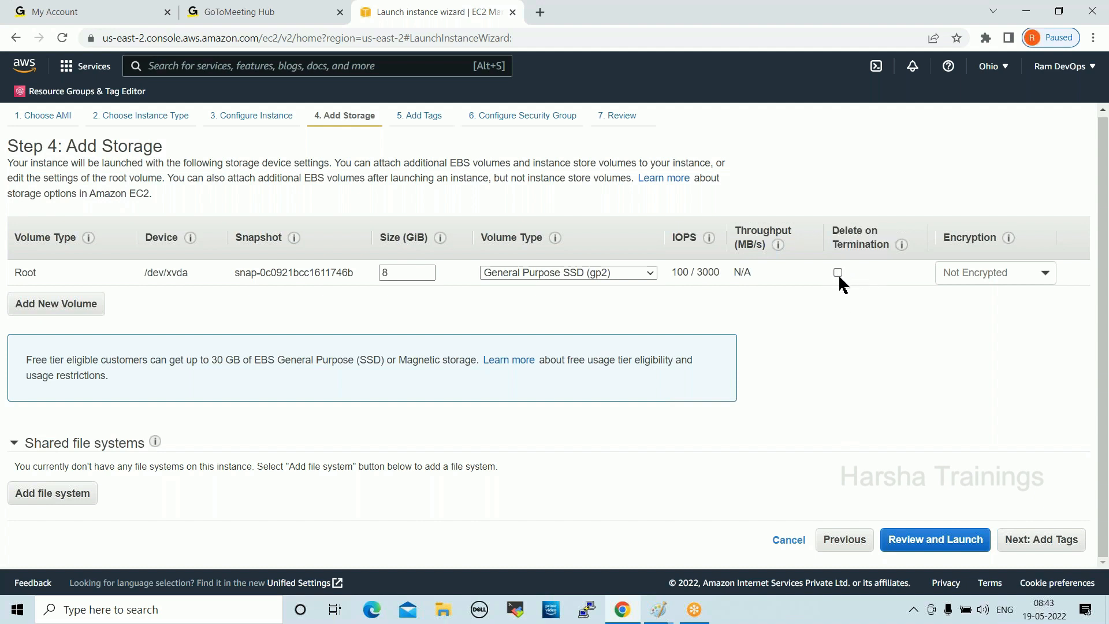
{"action": "left_click", "coordinate": [837, 272]}
{"action": "left_click", "coordinate": [837, 272]}
{"action": "left_click", "coordinate": [838, 272]}
{"action": "left_click_drag", "start_coordinate": [167, 145], "coordinate": [104, 147]}
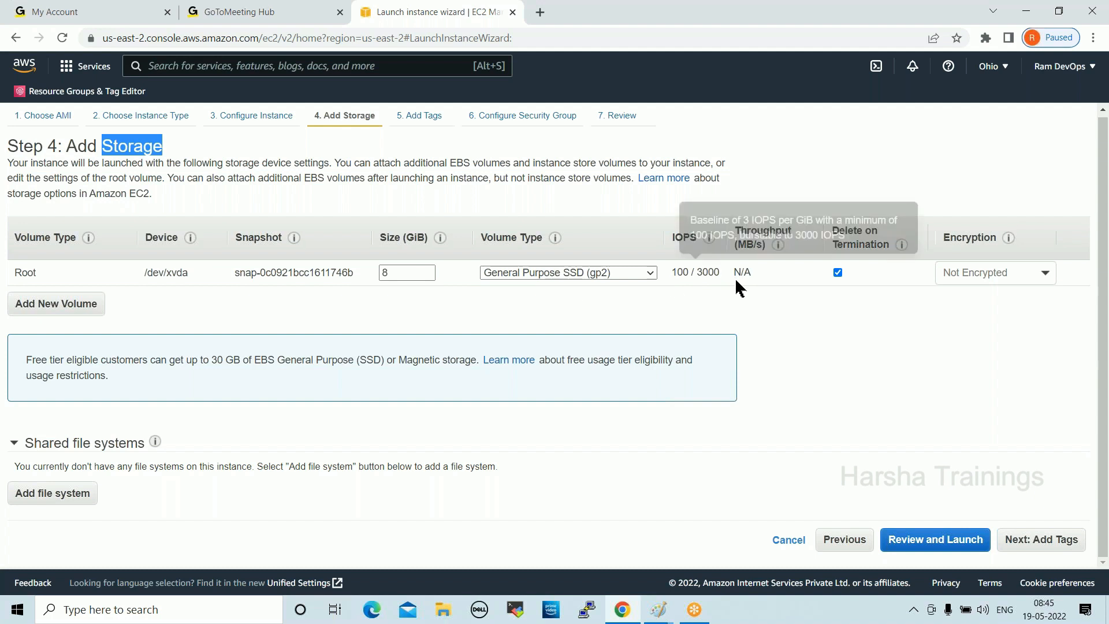
{"action": "left_click", "coordinate": [838, 272]}
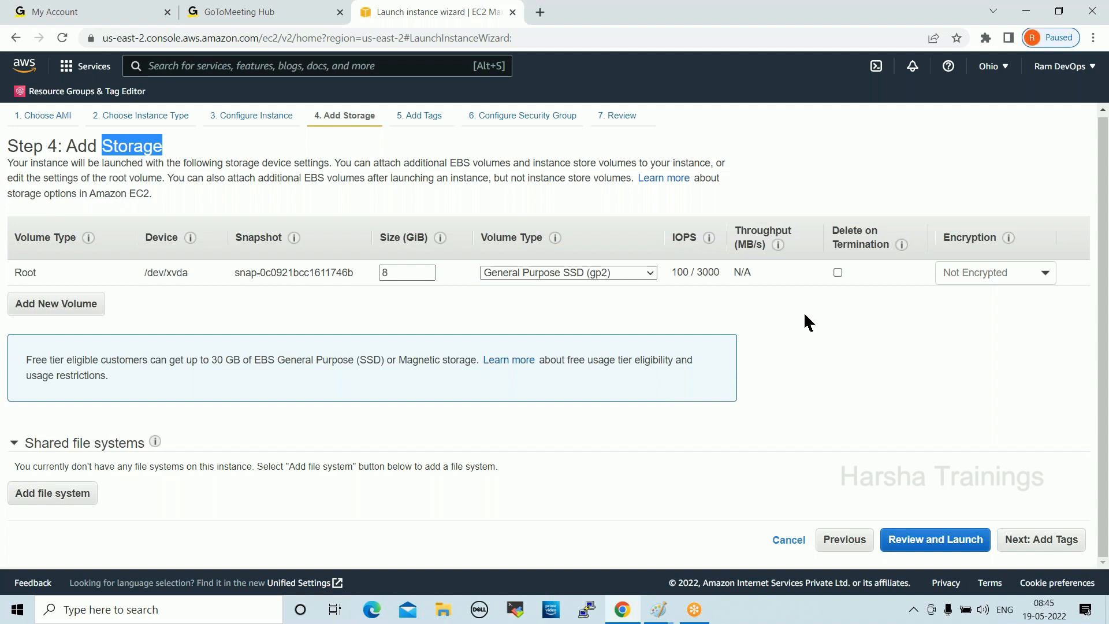
{"action": "left_click", "coordinate": [837, 272]}
Review the root volume's encryption key options without choosing one, and continue to Add Tags.
{"action": "left_click_drag", "start_coordinate": [944, 239], "coordinate": [997, 238]}
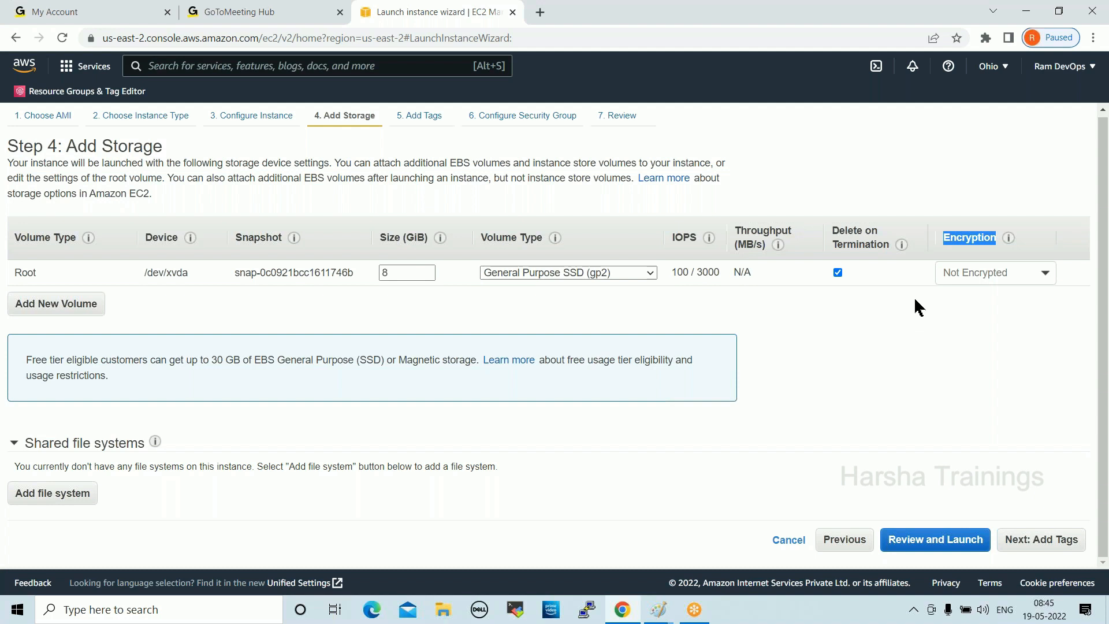
{"action": "left_click", "coordinate": [1046, 276]}
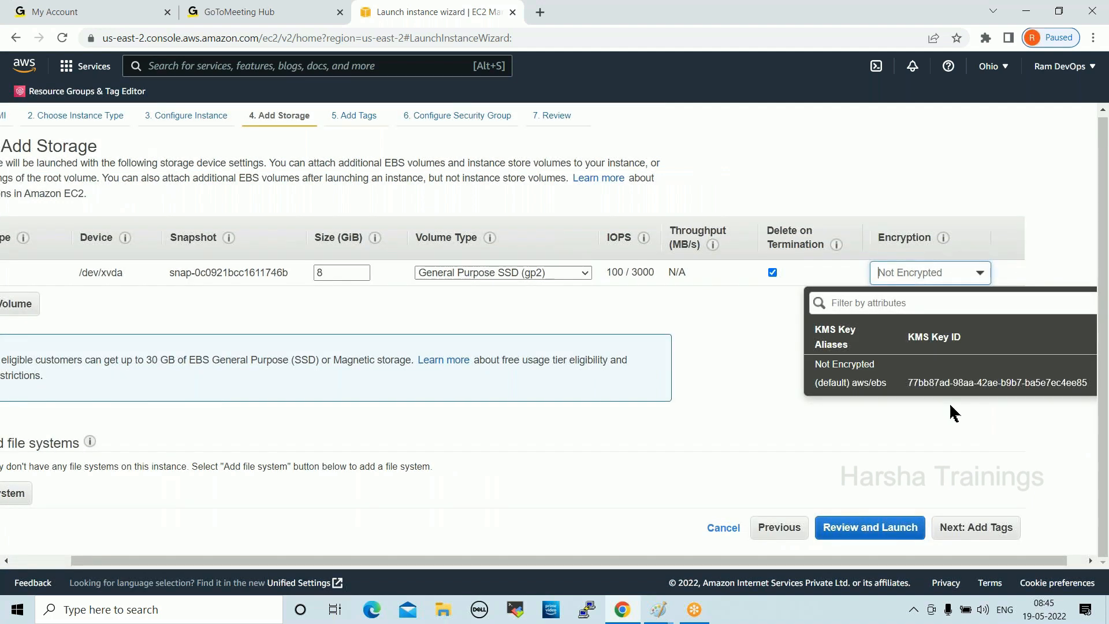
{"action": "left_click", "coordinate": [903, 418]}
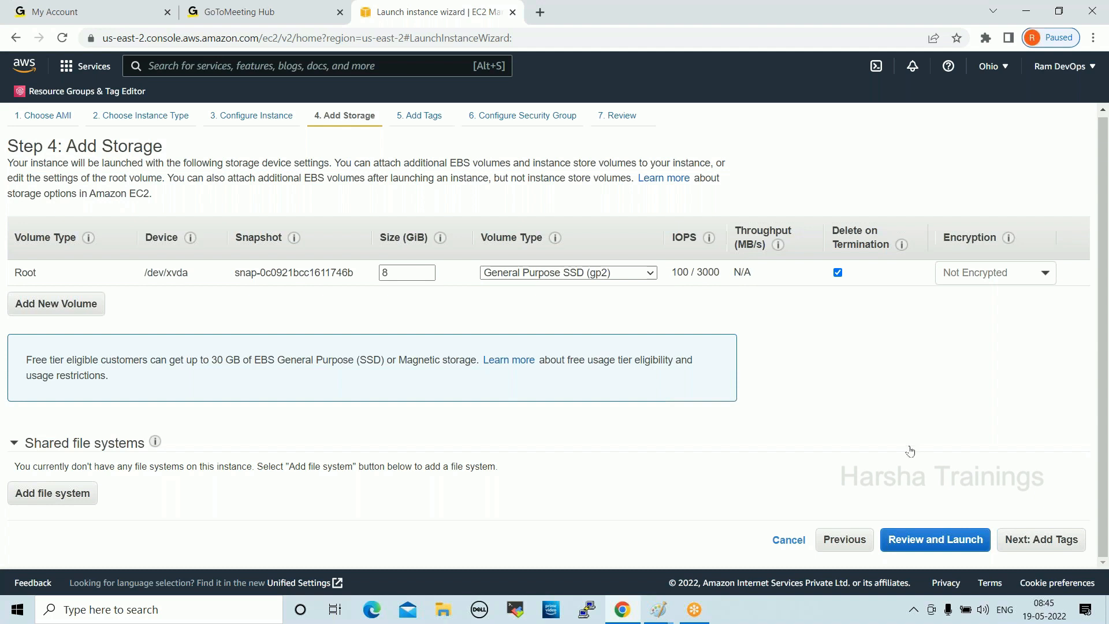
{"action": "left_click", "coordinate": [1024, 545]}
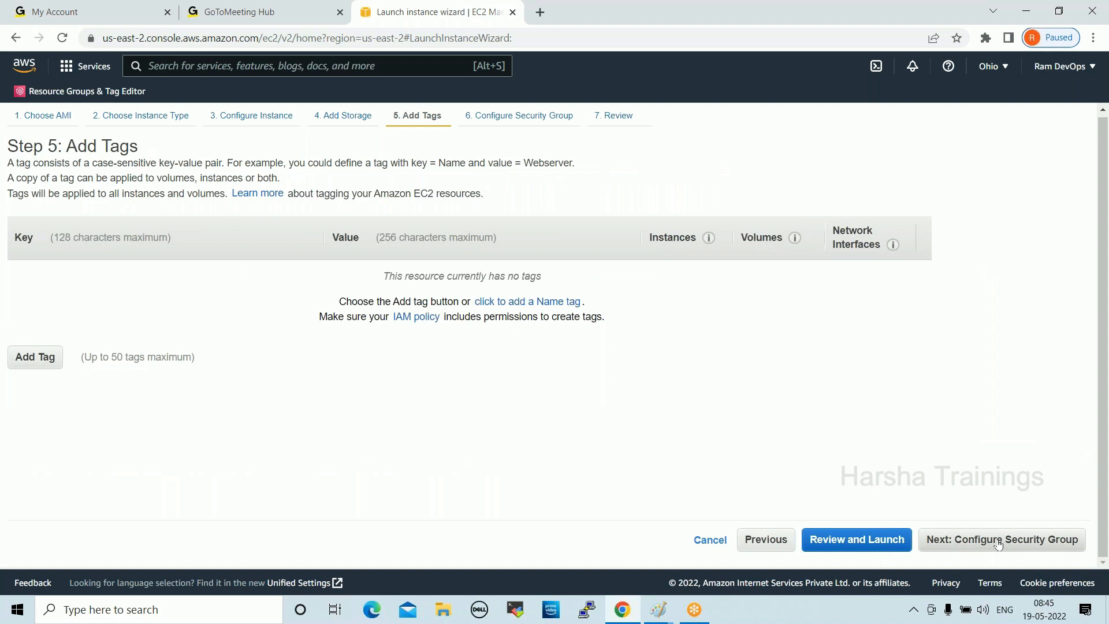
Add a tag with key Name and value Web-Server, and continue to Configure Security Group.
{"action": "left_click", "coordinate": [25, 361]}
{"action": "type", "text": "Name"}
{"action": "key", "text": "Tab"}
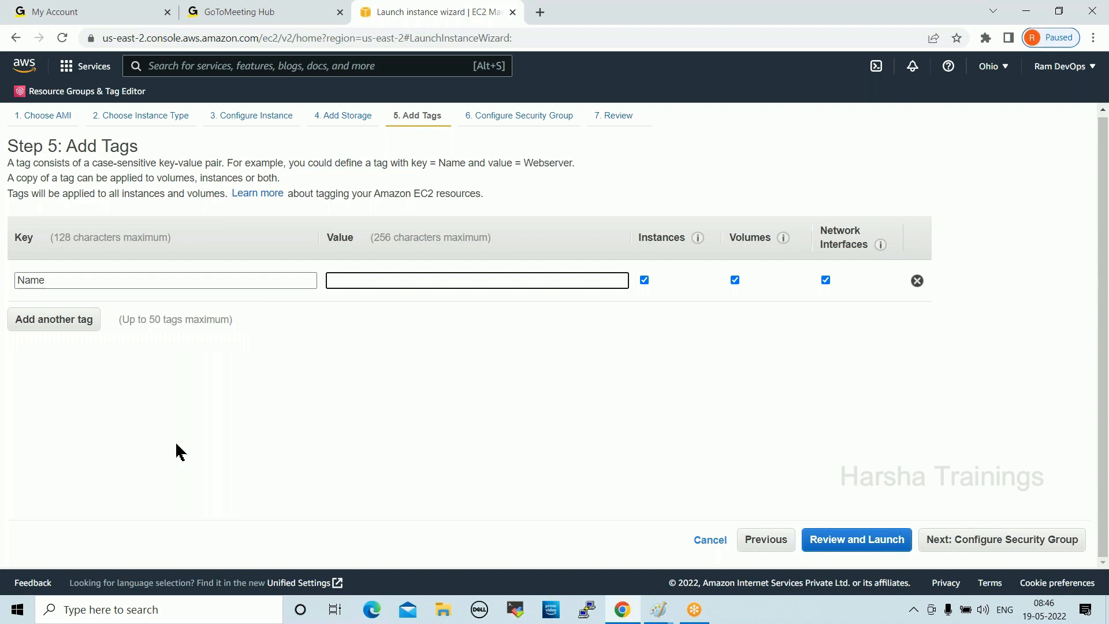
{"action": "type", "text": "Web-Server"}
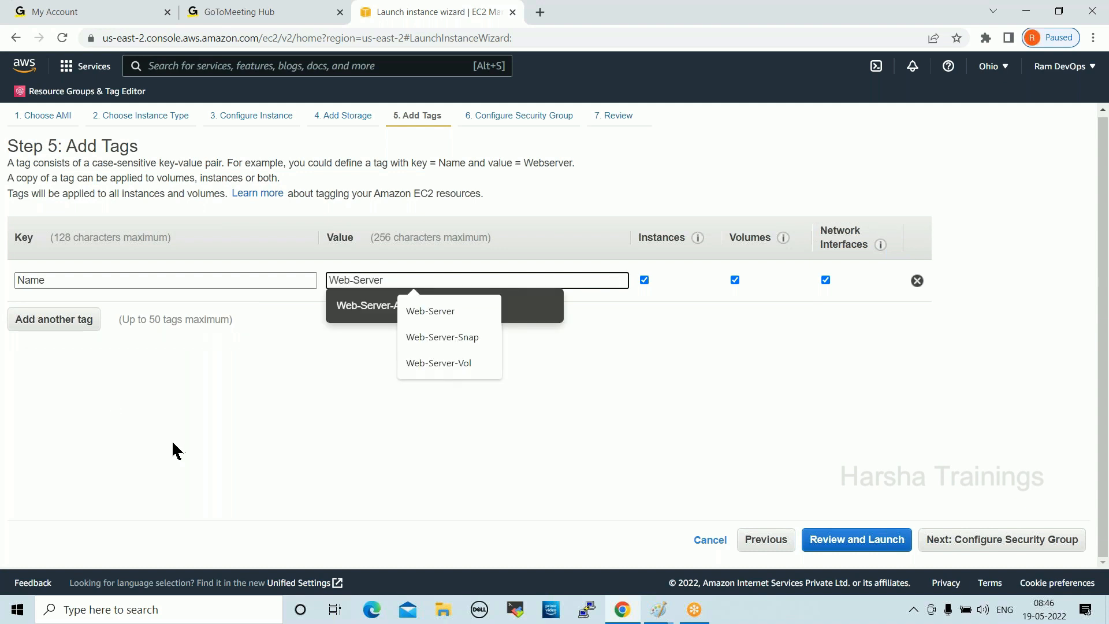
{"action": "left_click", "coordinate": [26, 280]}
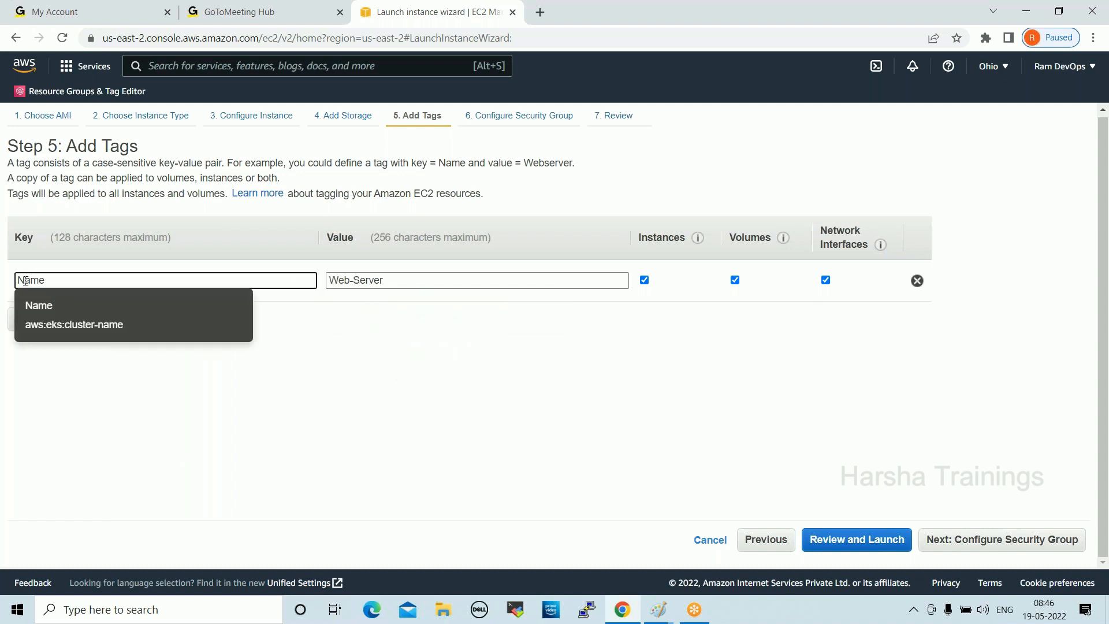
{"action": "left_click_drag", "start_coordinate": [15, 284], "coordinate": [22, 286]}
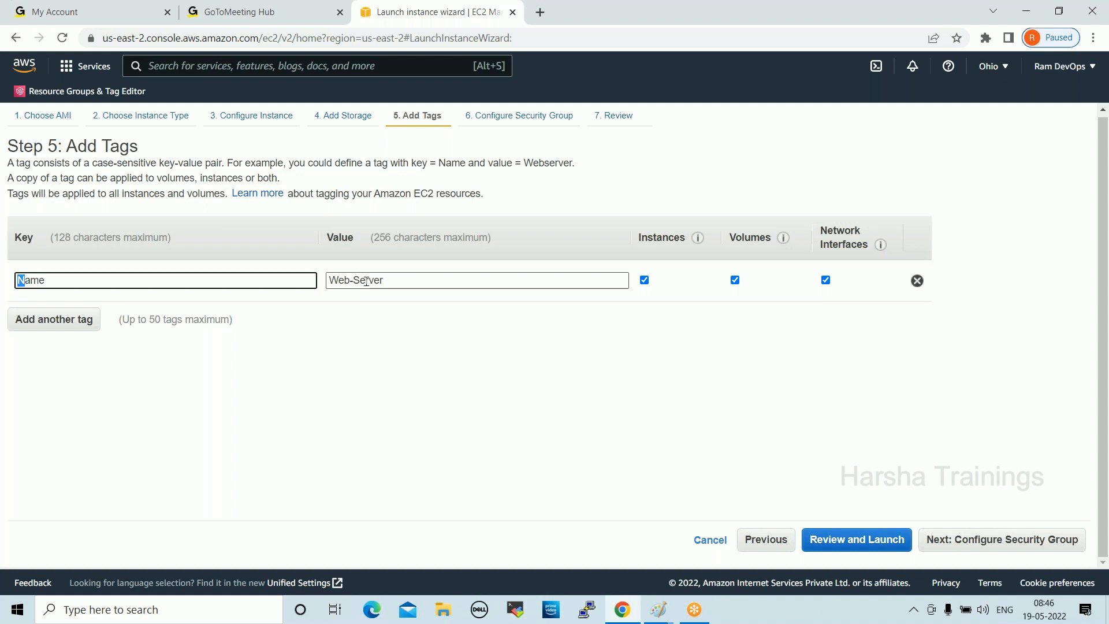
{"action": "left_click", "coordinate": [965, 543]}
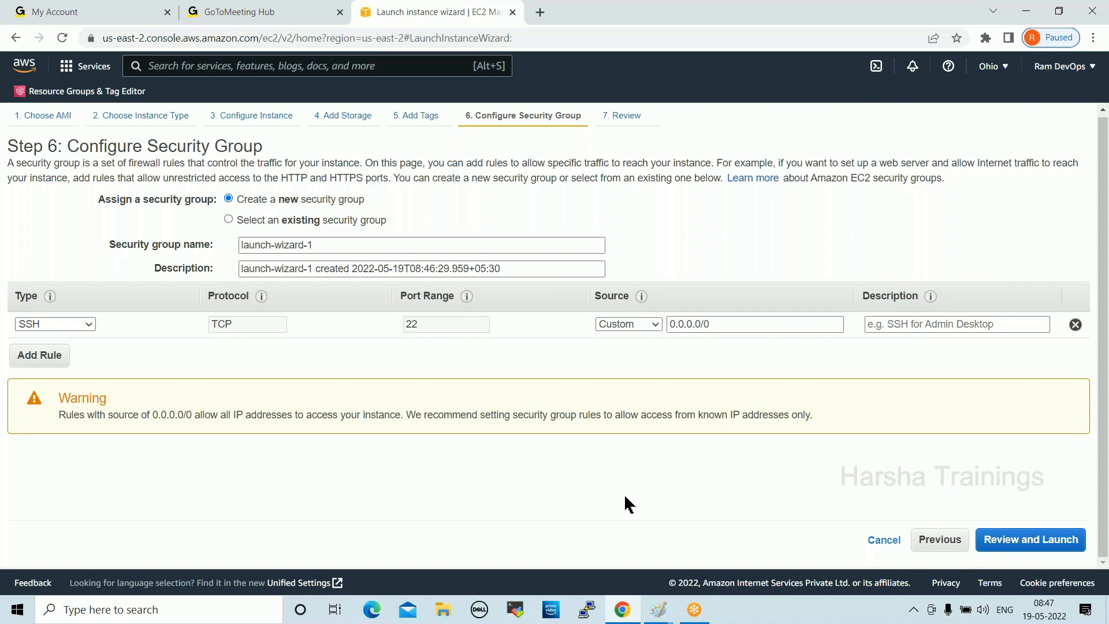
Review the list of existing security groups, and return to creating a new security group.
{"action": "left_click", "coordinate": [229, 220]}
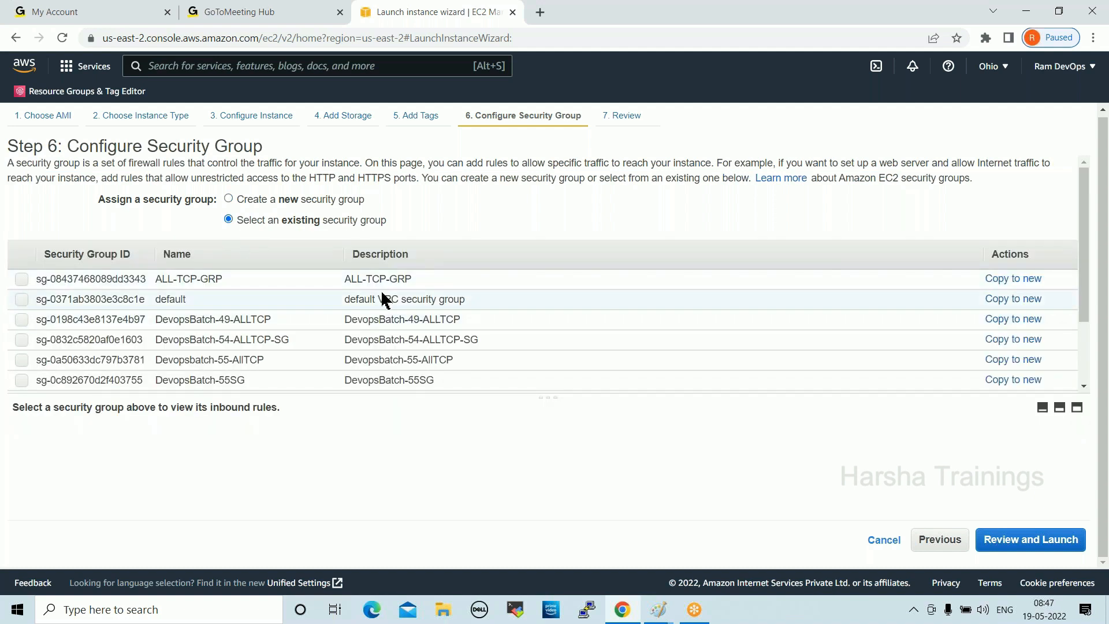
{"action": "scroll", "coordinate": [381, 289], "scroll_direction": "down", "scroll_amount": 3}
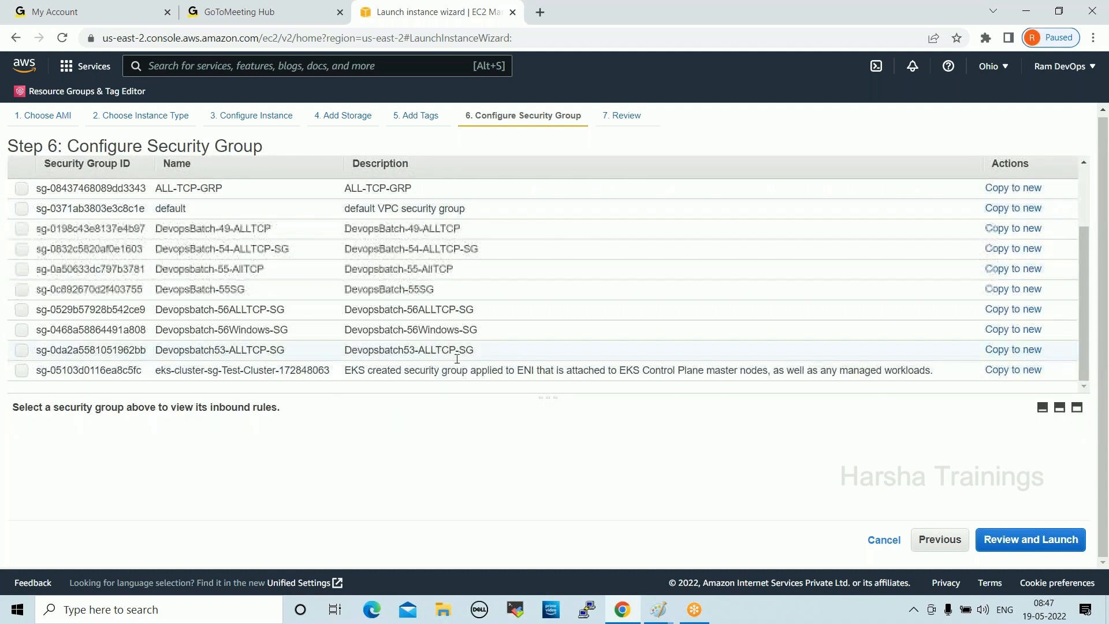
{"action": "scroll", "coordinate": [487, 328], "scroll_direction": "up", "scroll_amount": 3}
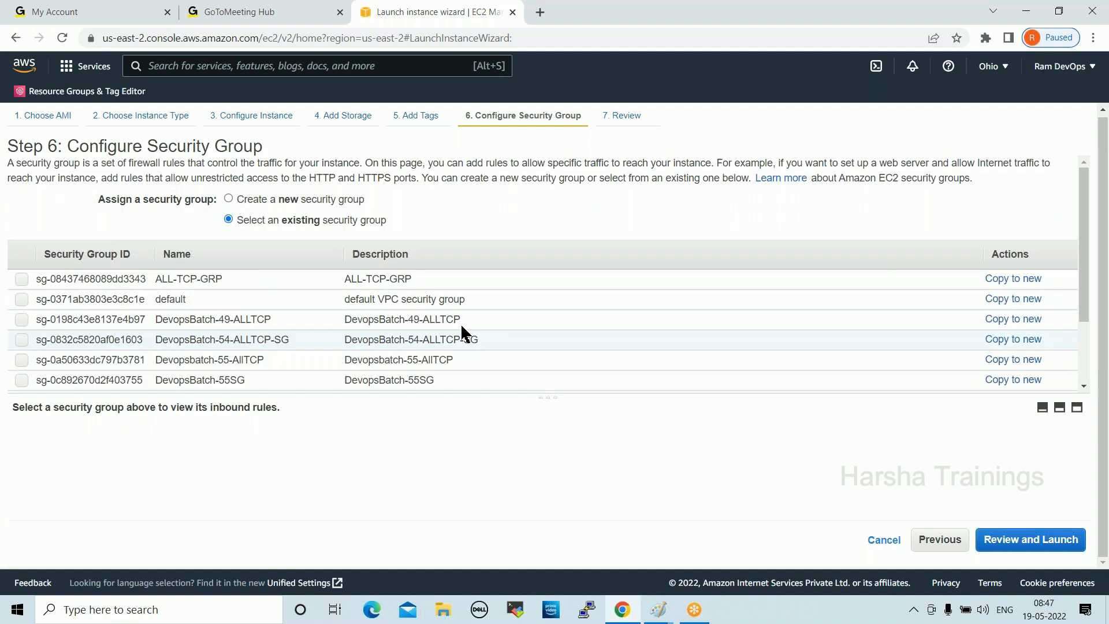
{"action": "left_click", "coordinate": [229, 200]}
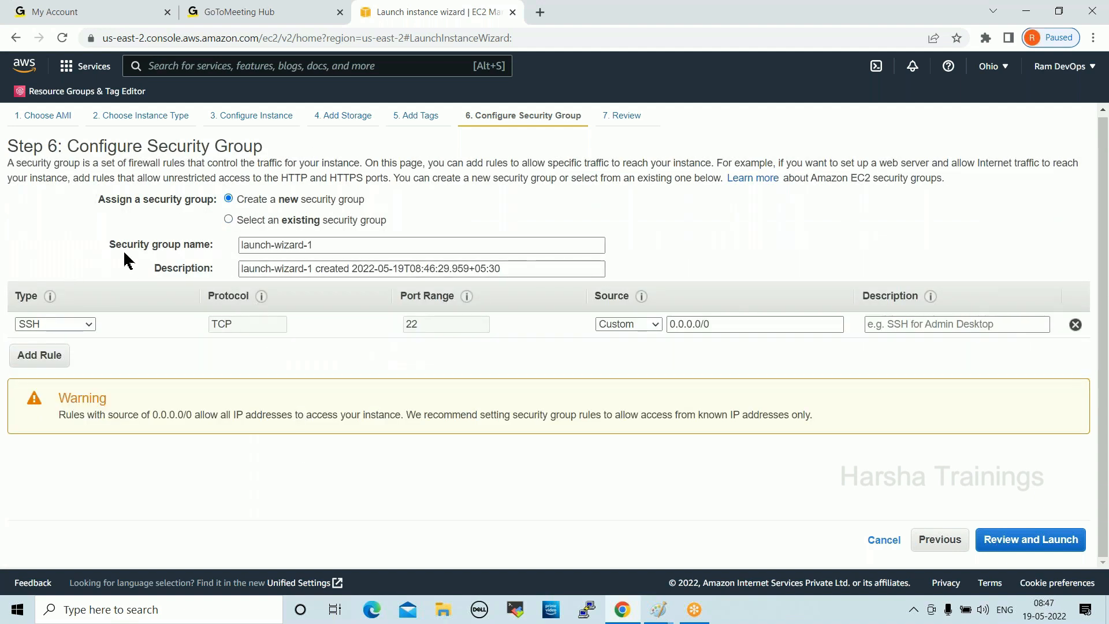
Set both the name and the description of the new security group to Devopsbatch-57.
{"action": "left_click_drag", "start_coordinate": [314, 245], "coordinate": [153, 247]}
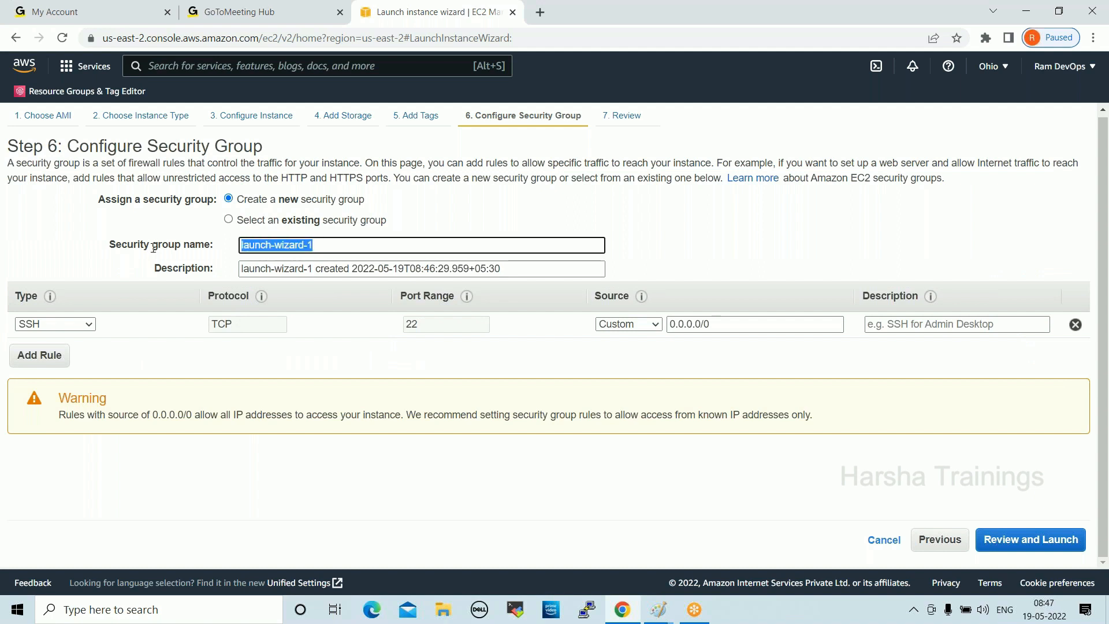
{"action": "type", "text": "Devops"}
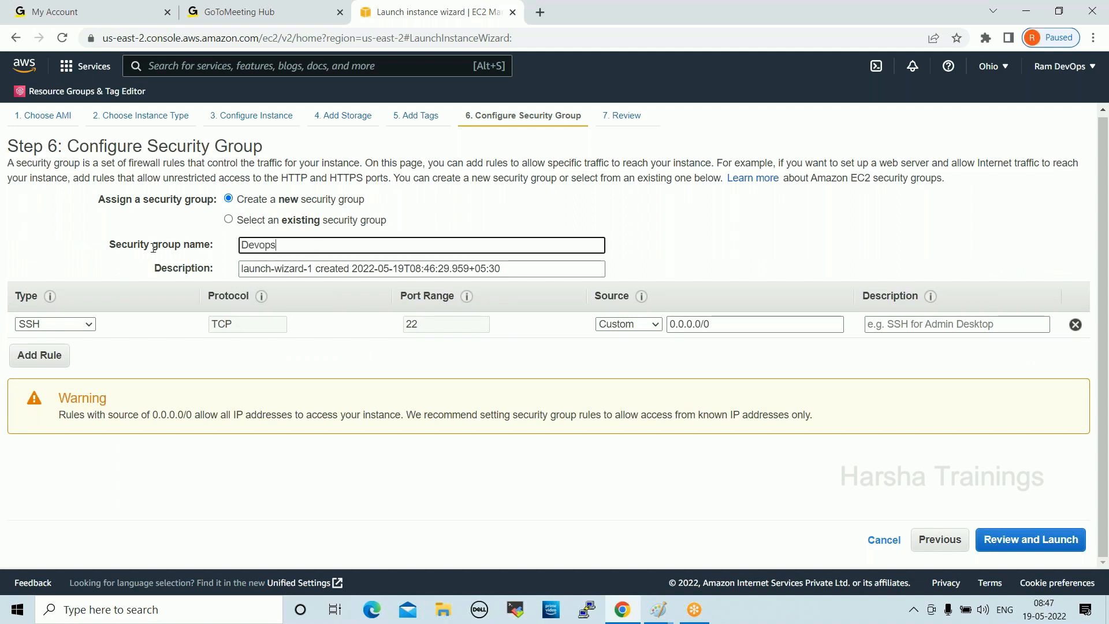
{"action": "type", "text": "batch-57"}
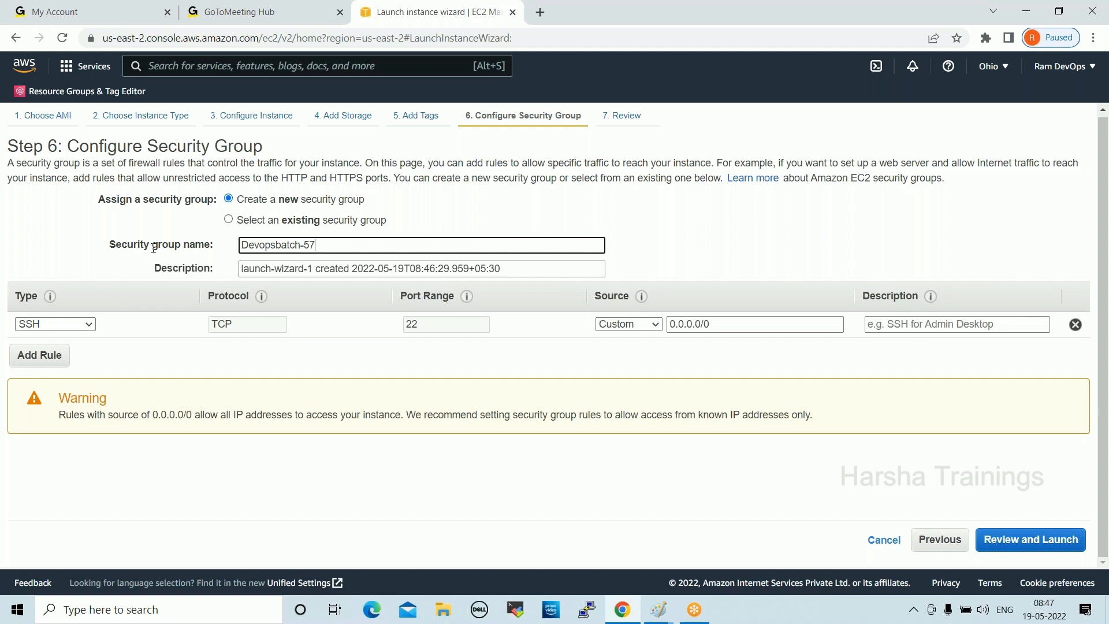
{"action": "left_click_drag", "start_coordinate": [324, 250], "coordinate": [164, 251]}
{"action": "key", "text": "ctrl+c"}
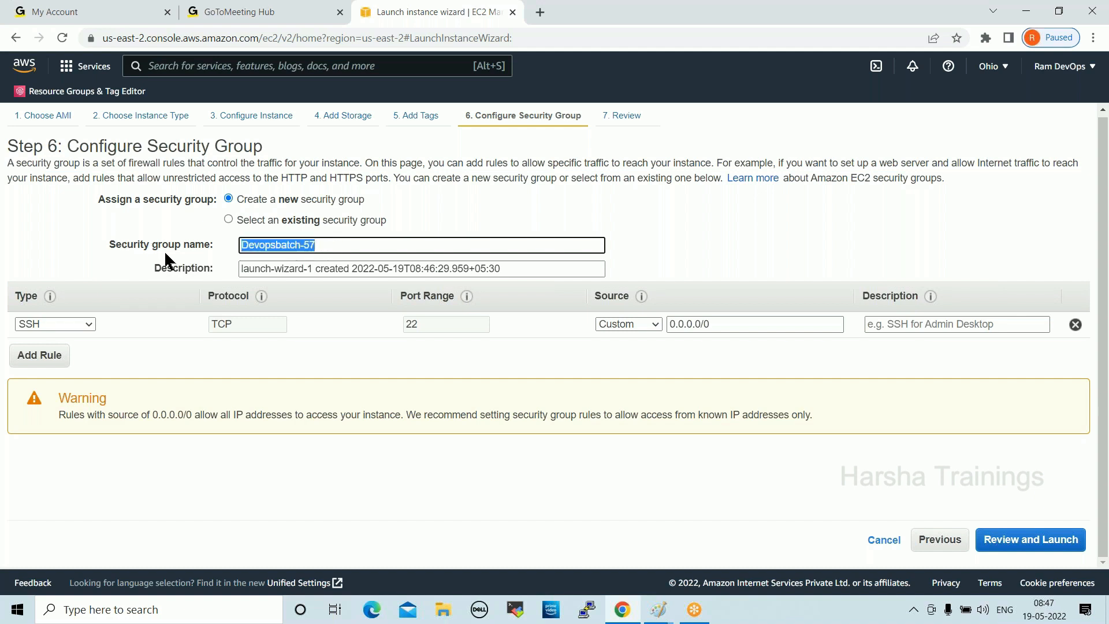
{"action": "left_click", "coordinate": [317, 275]}
{"action": "key", "text": "ctrl+a"}
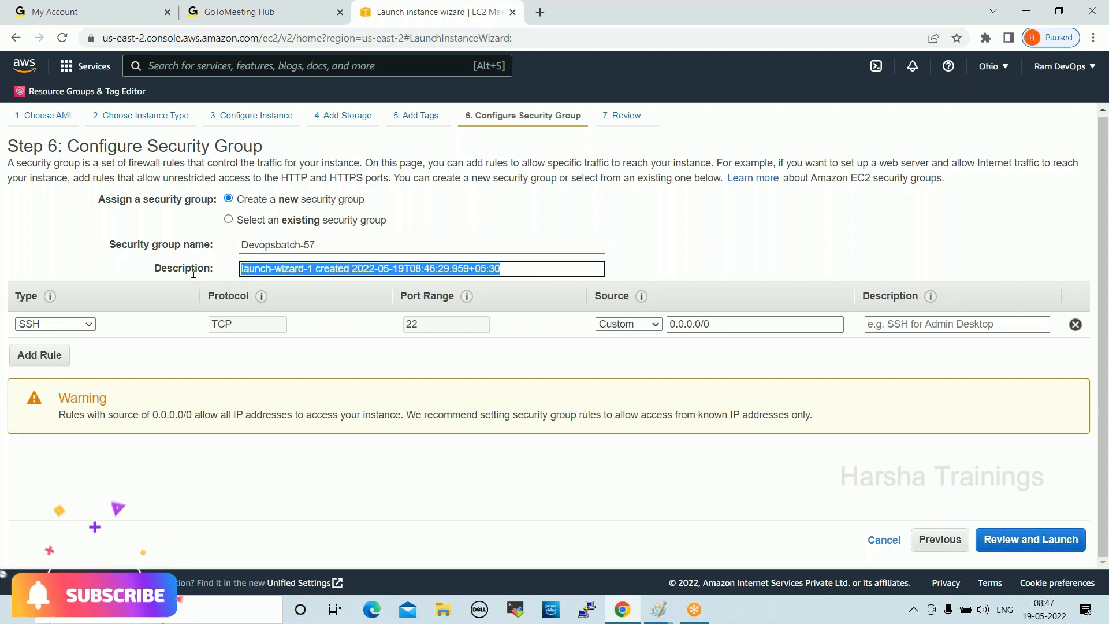
{"action": "key", "text": "ctrl+v"}
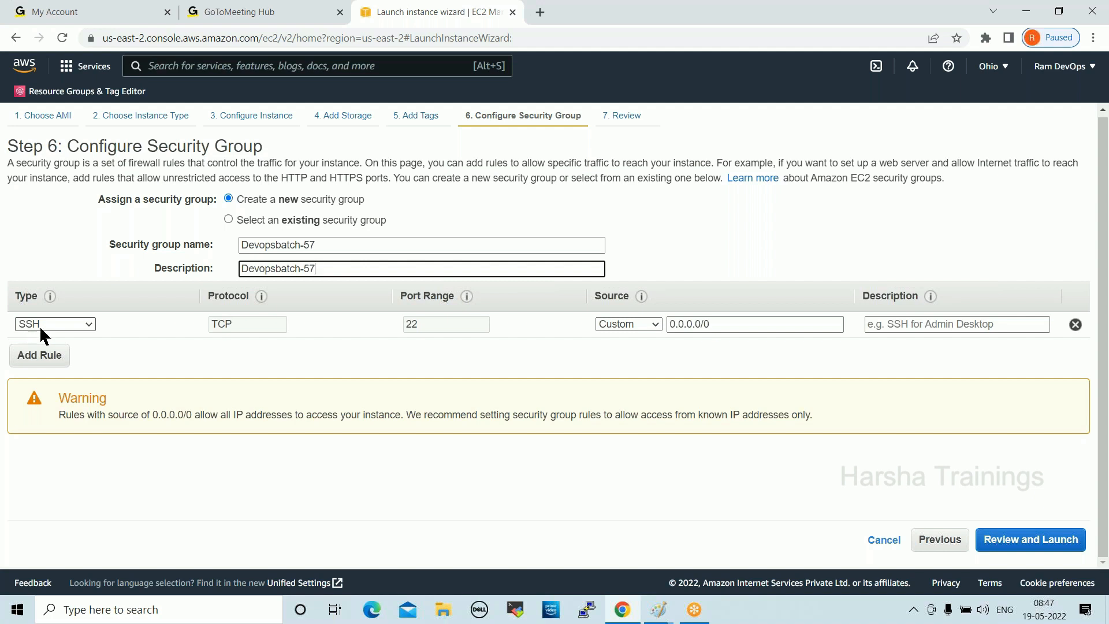
Try My IP as the SSH rule's source, set it to Anywhere, and continue to the launch review.
{"action": "left_click_drag", "start_coordinate": [424, 328], "coordinate": [397, 324]}
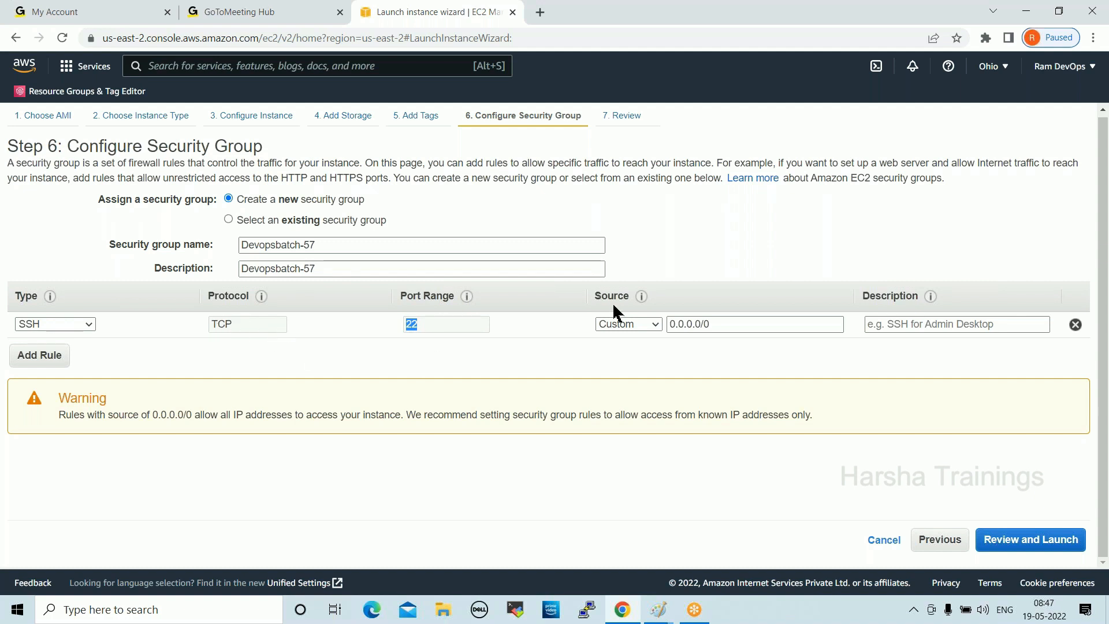
{"action": "left_click", "coordinate": [646, 330]}
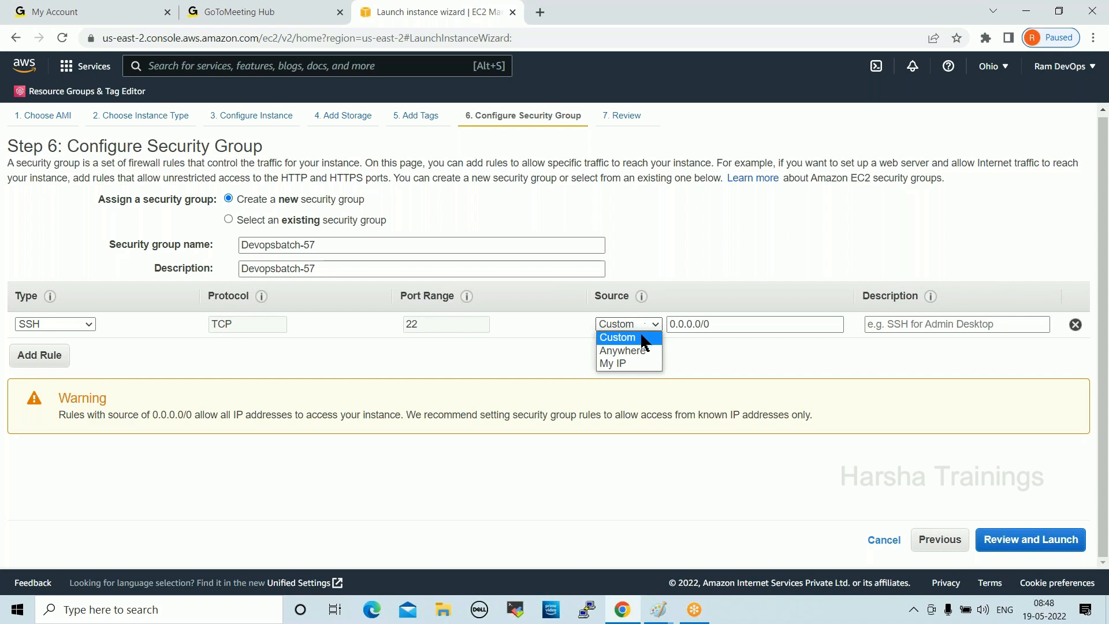
{"action": "left_click", "coordinate": [625, 361]}
{"action": "left_click", "coordinate": [646, 323]}
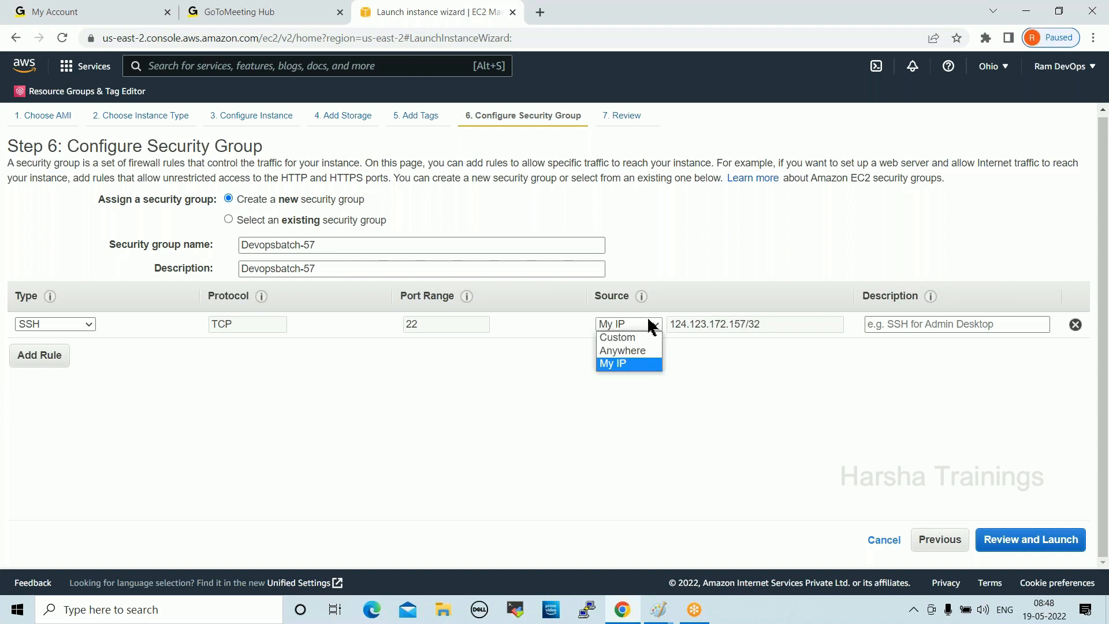
{"action": "left_click", "coordinate": [633, 350]}
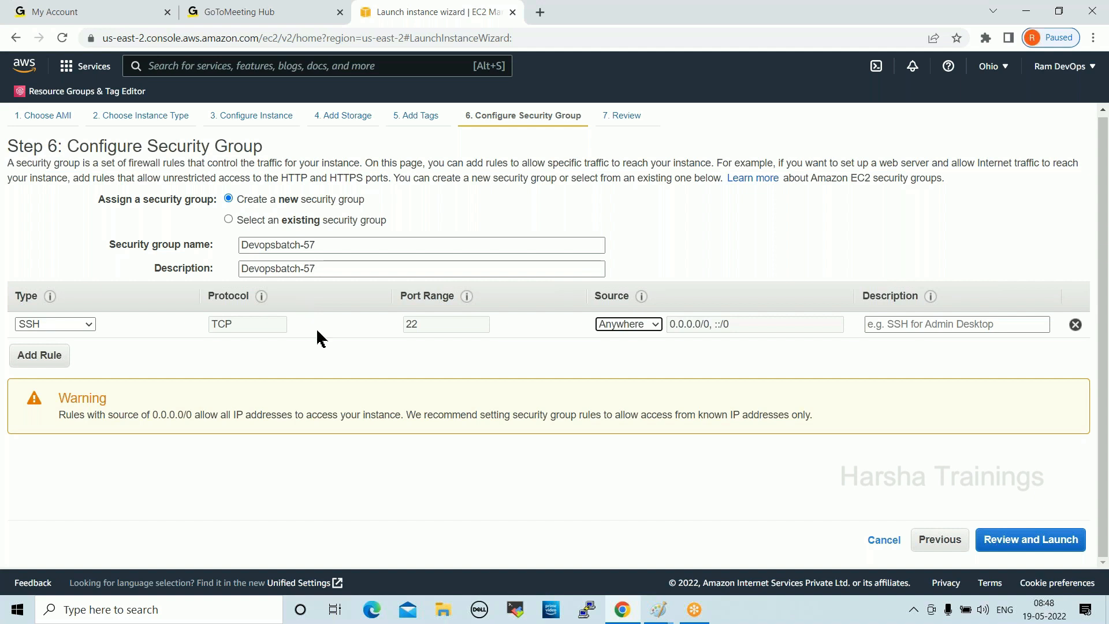
{"action": "left_click", "coordinate": [1022, 541]}
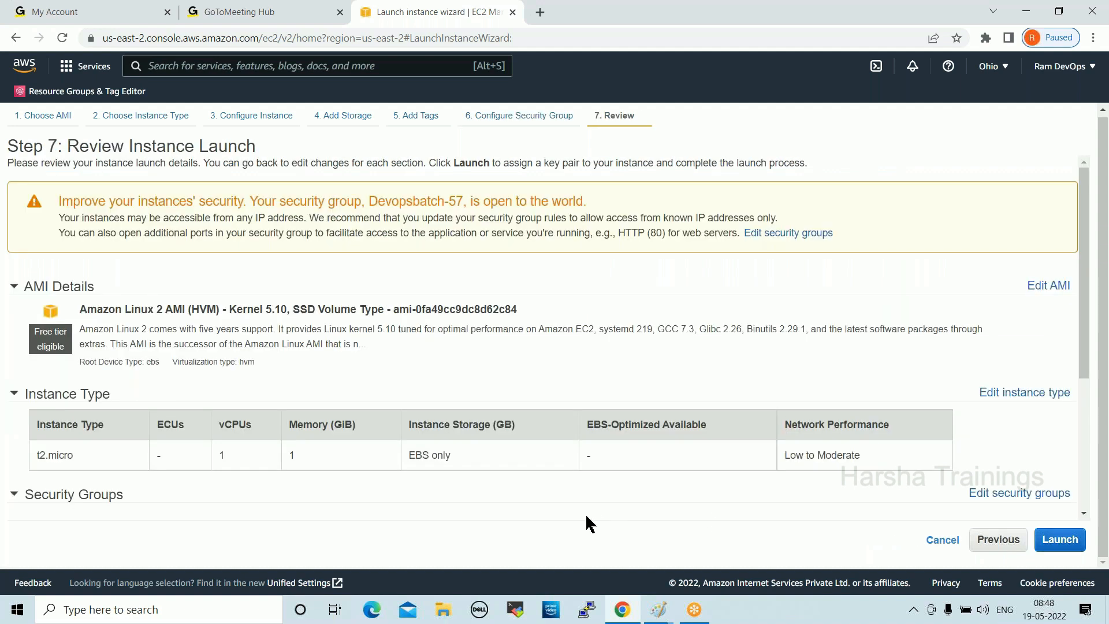
Review the instance type details on the launch review, from vCPUs and memory to network performance.
{"action": "scroll", "coordinate": [574, 503], "scroll_direction": "down", "scroll_amount": 3}
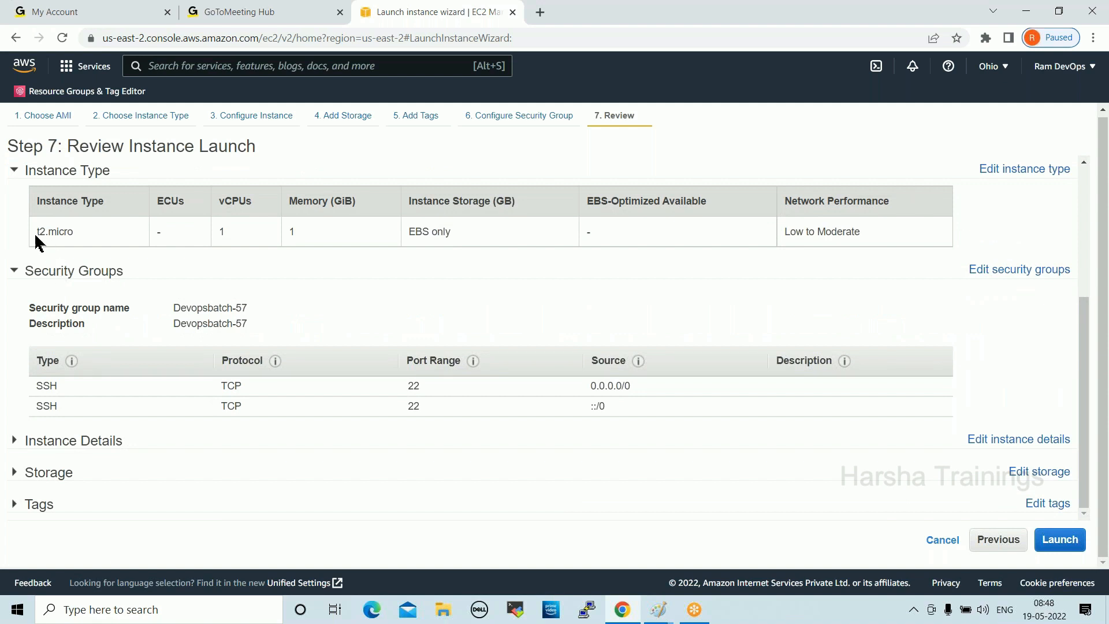
{"action": "left_click_drag", "start_coordinate": [33, 234], "coordinate": [73, 237]}
{"action": "left_click_drag", "start_coordinate": [227, 231], "coordinate": [209, 232]}
{"action": "left_click_drag", "start_coordinate": [296, 231], "coordinate": [287, 233]}
{"action": "left_click_drag", "start_coordinate": [462, 232], "coordinate": [406, 233]}
{"action": "left_click_drag", "start_coordinate": [886, 237], "coordinate": [740, 250]}
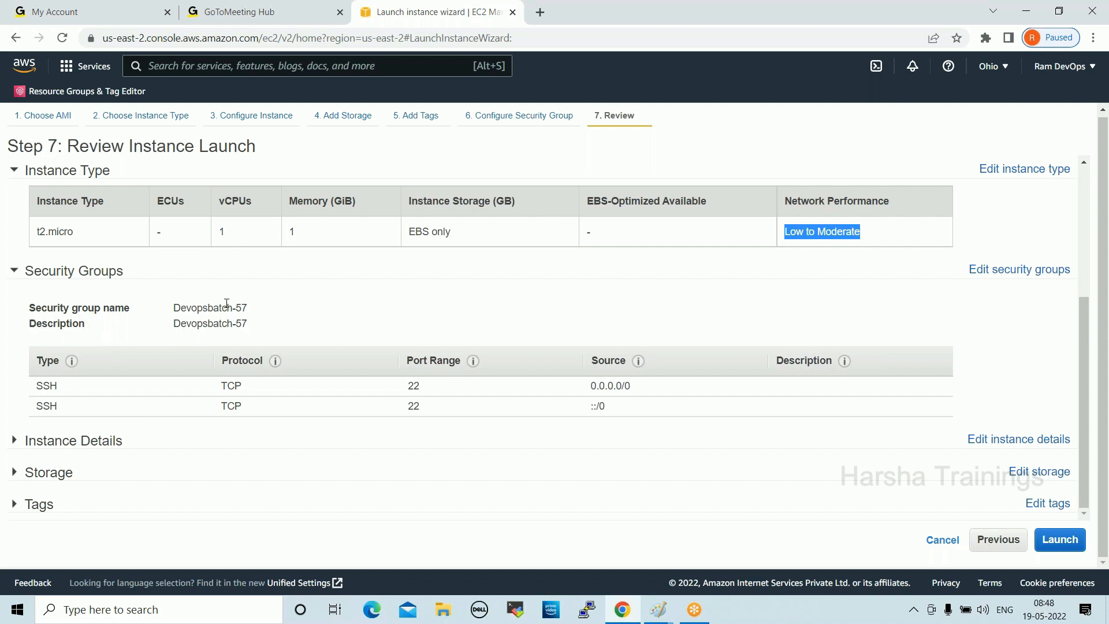
Copy the security group name Devopsbatch-57 and check the SSH rule's port range.
{"action": "left_click_drag", "start_coordinate": [255, 312], "coordinate": [169, 310]}
{"action": "key", "text": "ctrl+c"}
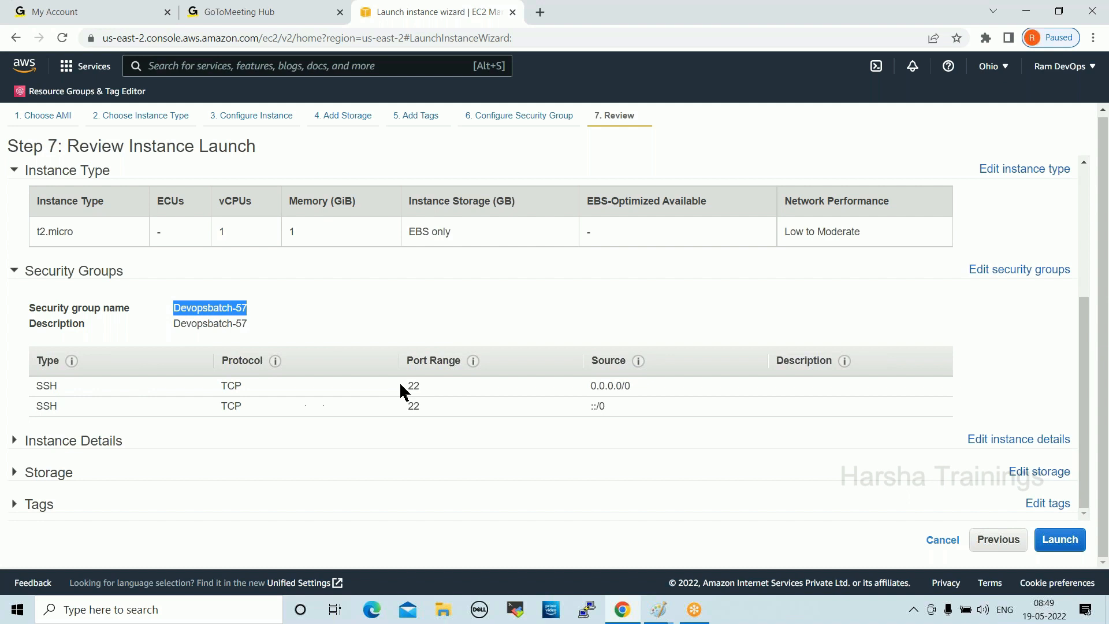
{"action": "left_click_drag", "start_coordinate": [425, 385], "coordinate": [393, 384]}
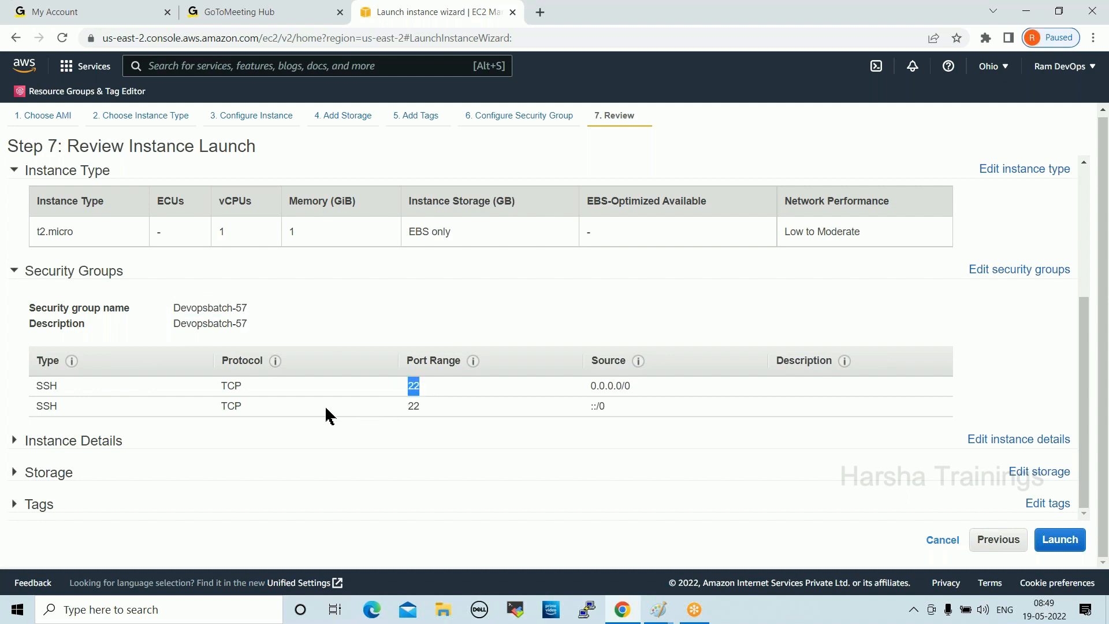
Expand the instance details and examine the number of instances, the network and the remaining settings.
{"action": "left_click", "coordinate": [14, 442]}
{"action": "scroll", "coordinate": [337, 392], "scroll_direction": "down", "scroll_amount": 4}
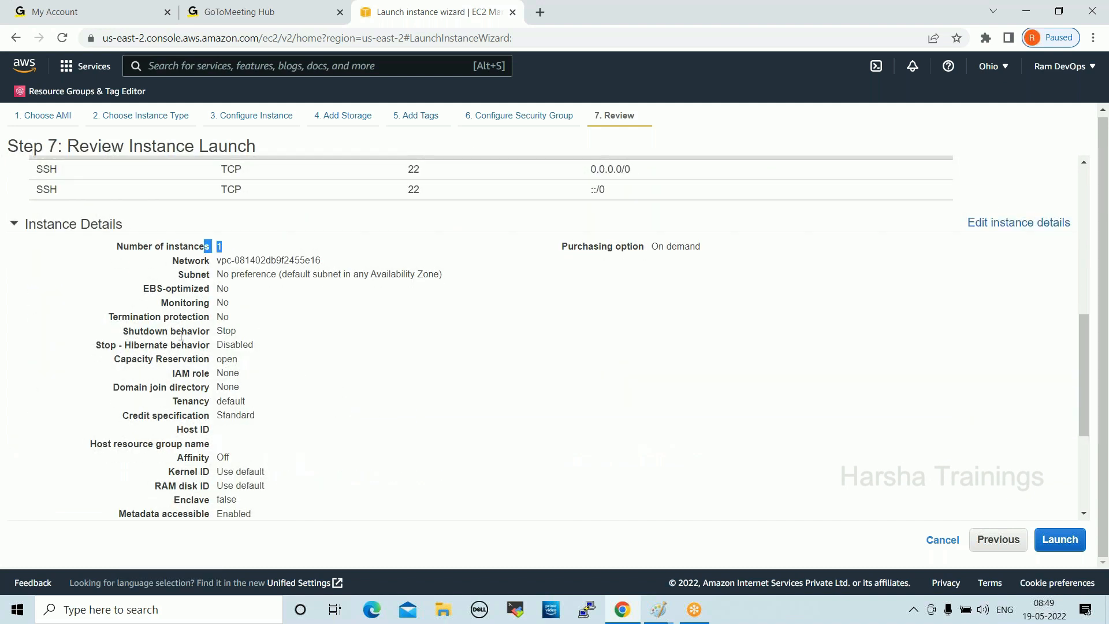
{"action": "left_click_drag", "start_coordinate": [225, 260], "coordinate": [221, 261]}
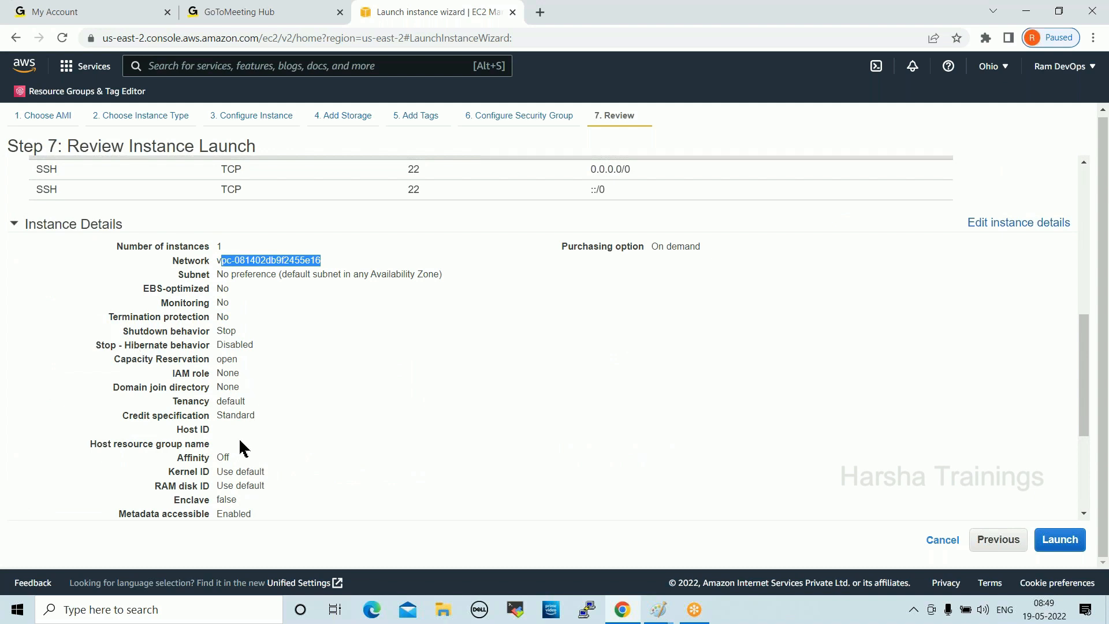
{"action": "scroll", "coordinate": [290, 416], "scroll_direction": "down", "scroll_amount": 3}
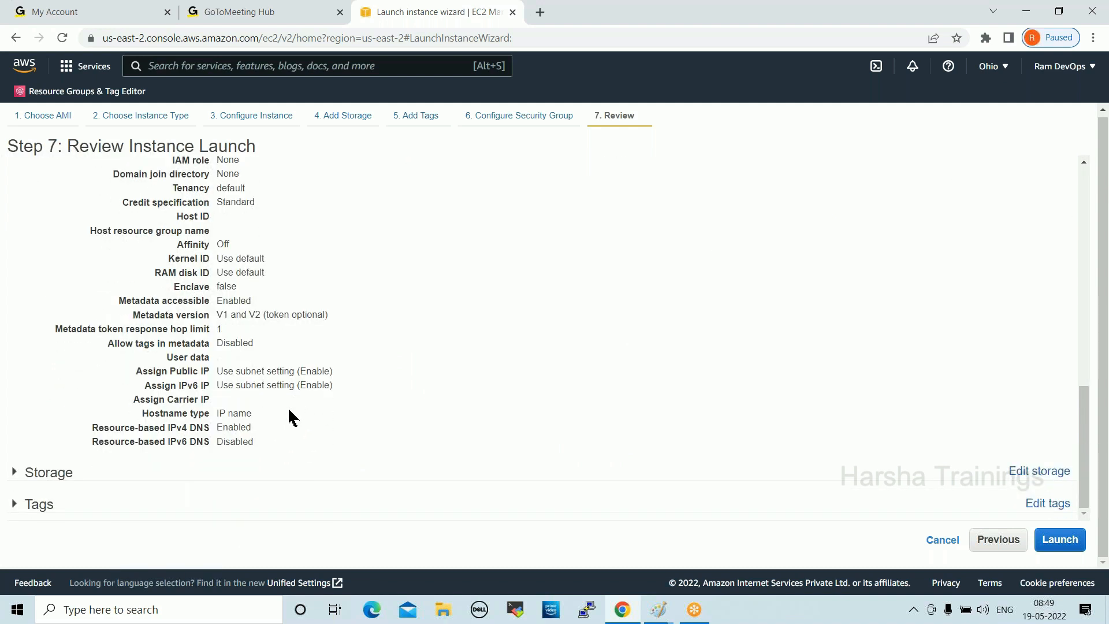
Expand the storage details and examine the root volume's size, device and delete-on-termination setting.
{"action": "left_click", "coordinate": [15, 473]}
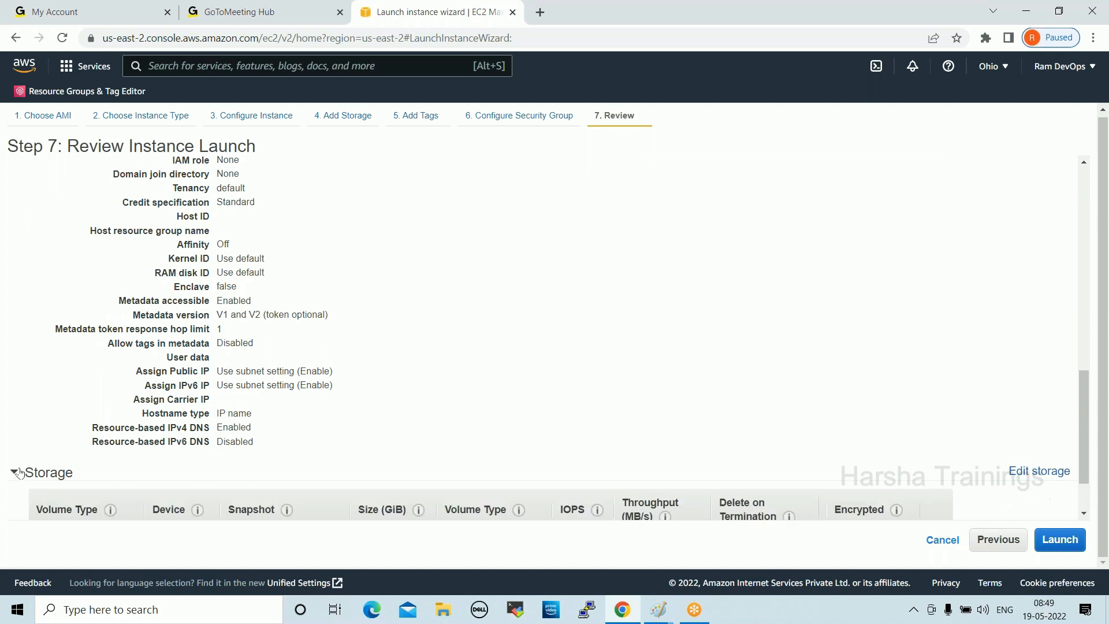
{"action": "scroll", "coordinate": [405, 311], "scroll_direction": "down", "scroll_amount": 2}
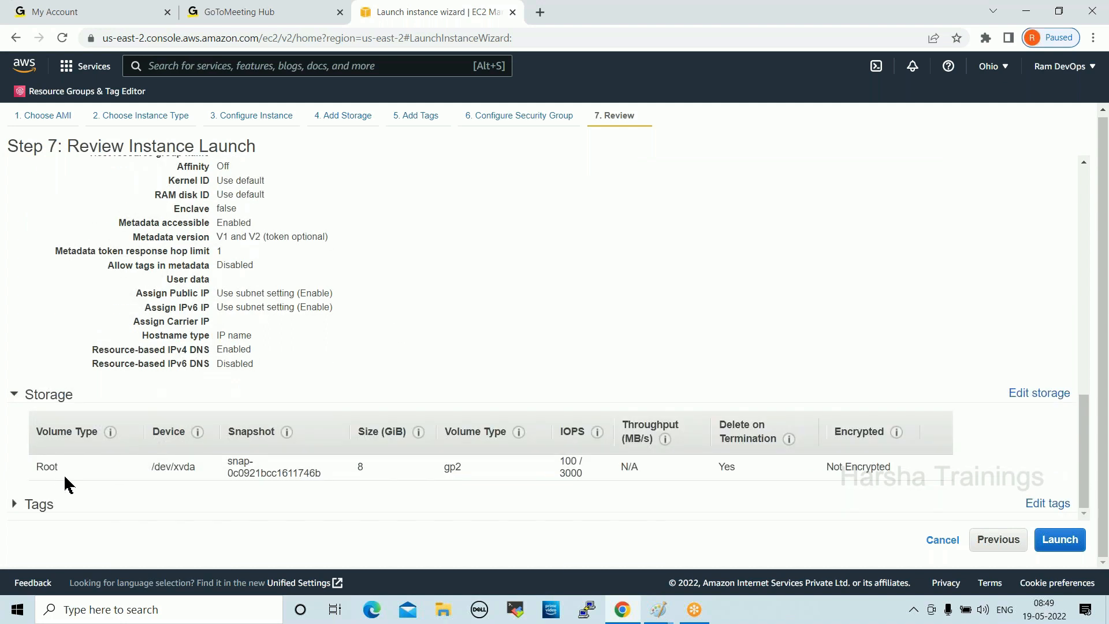
{"action": "left_click_drag", "start_coordinate": [368, 468], "coordinate": [341, 476]}
{"action": "left_click_drag", "start_coordinate": [196, 467], "coordinate": [147, 465]}
{"action": "left_click_drag", "start_coordinate": [741, 468], "coordinate": [718, 470]}
Expand the tags section, examine the Name tag and its value, and return to the start of the review.
{"action": "left_click", "coordinate": [16, 505]}
{"action": "scroll", "coordinate": [243, 407], "scroll_direction": "down", "scroll_amount": 1}
{"action": "left_click_drag", "start_coordinate": [417, 508], "coordinate": [345, 511]}
{"action": "left_click_drag", "start_coordinate": [85, 508], "coordinate": [476, 497]}
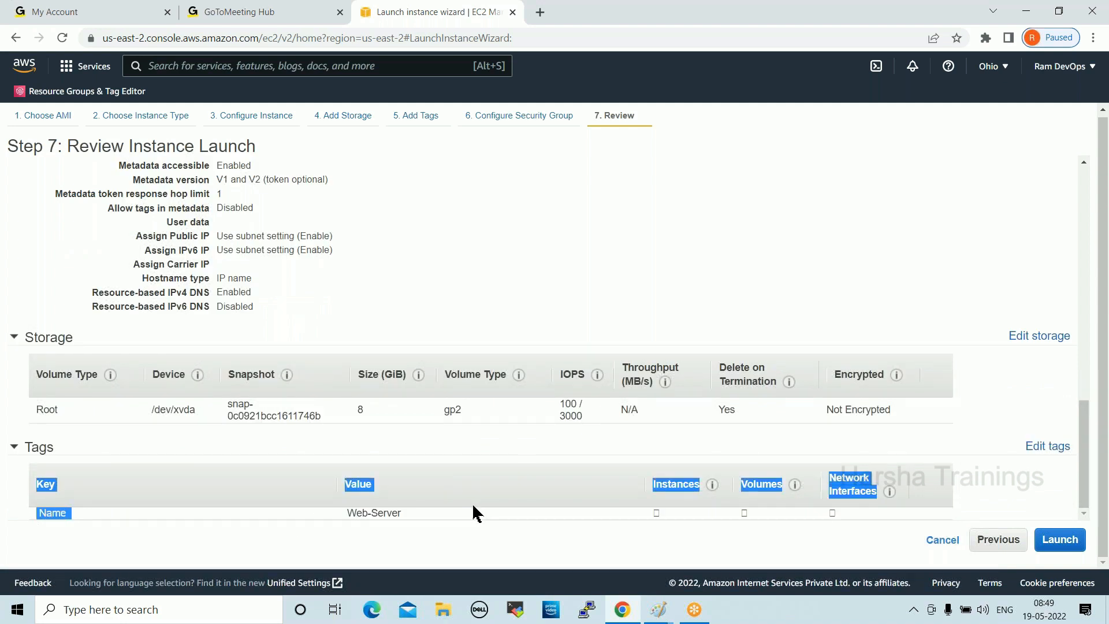
{"action": "scroll", "coordinate": [474, 499], "scroll_direction": "up", "scroll_amount": 5}
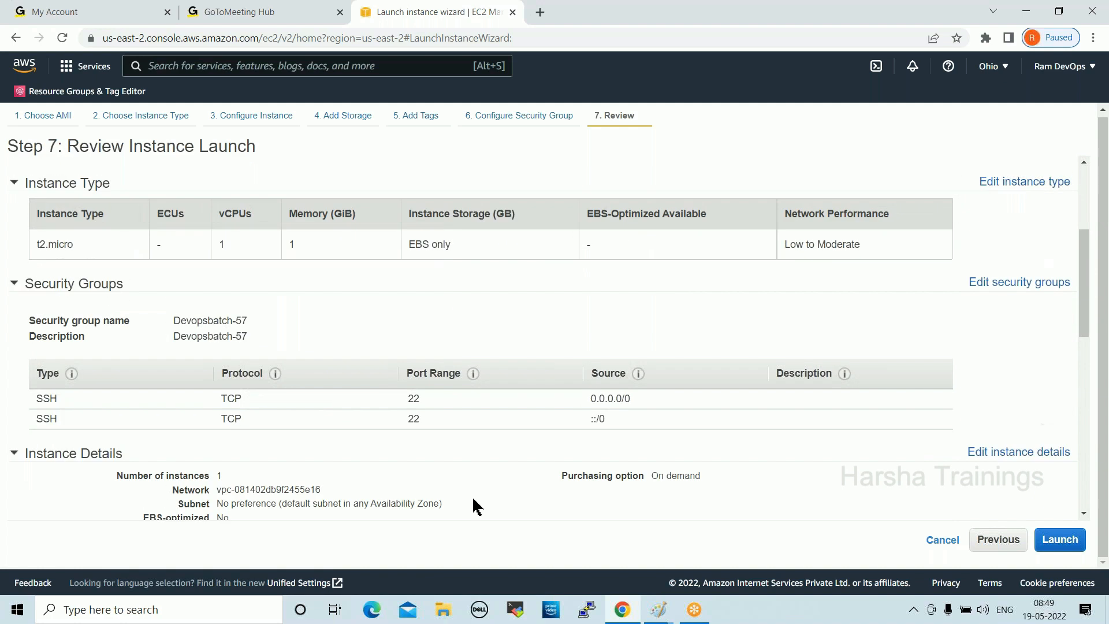
{"action": "scroll", "coordinate": [472, 495], "scroll_direction": "up", "scroll_amount": 4}
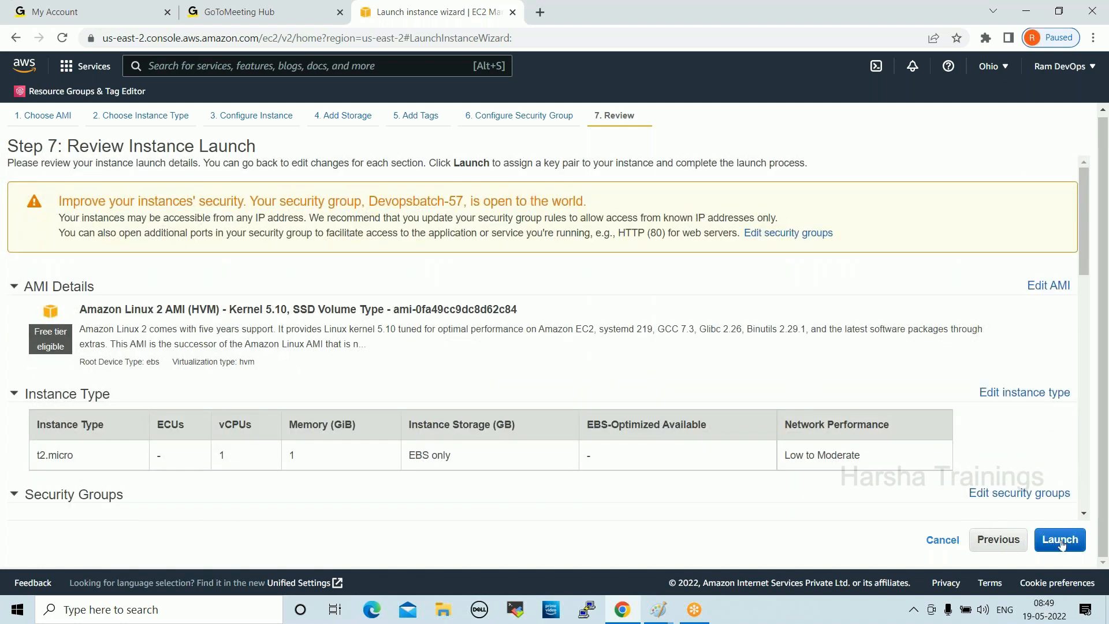
Proceed to launch, create a new RSA key pair named Devopsbatch-57, and download its private key file.
{"action": "left_click", "coordinate": [1060, 542]}
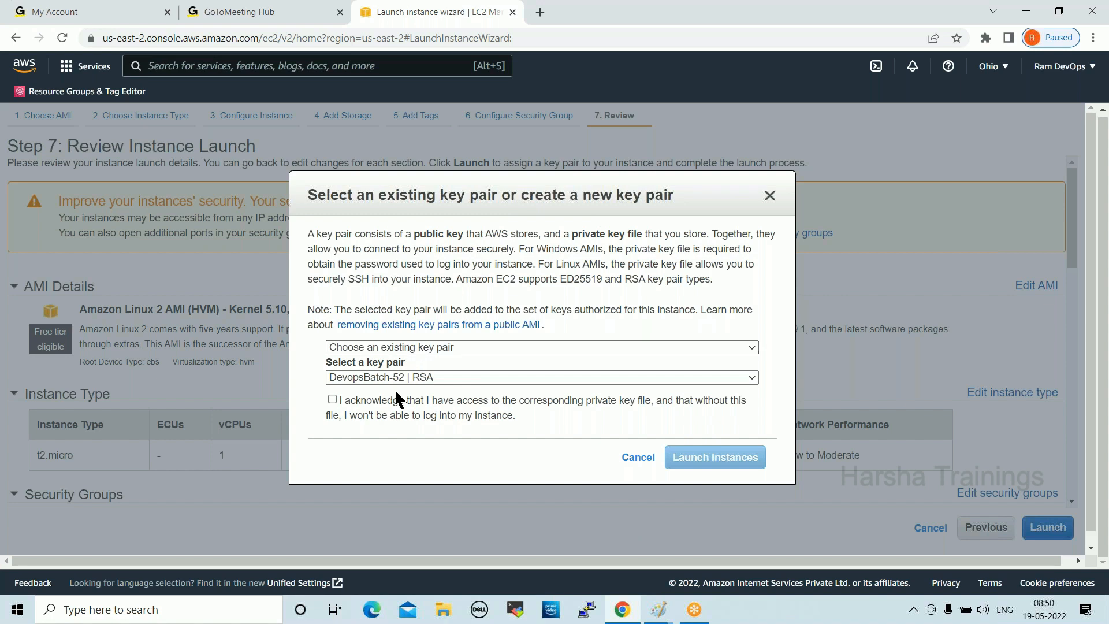
{"action": "left_click", "coordinate": [465, 345]}
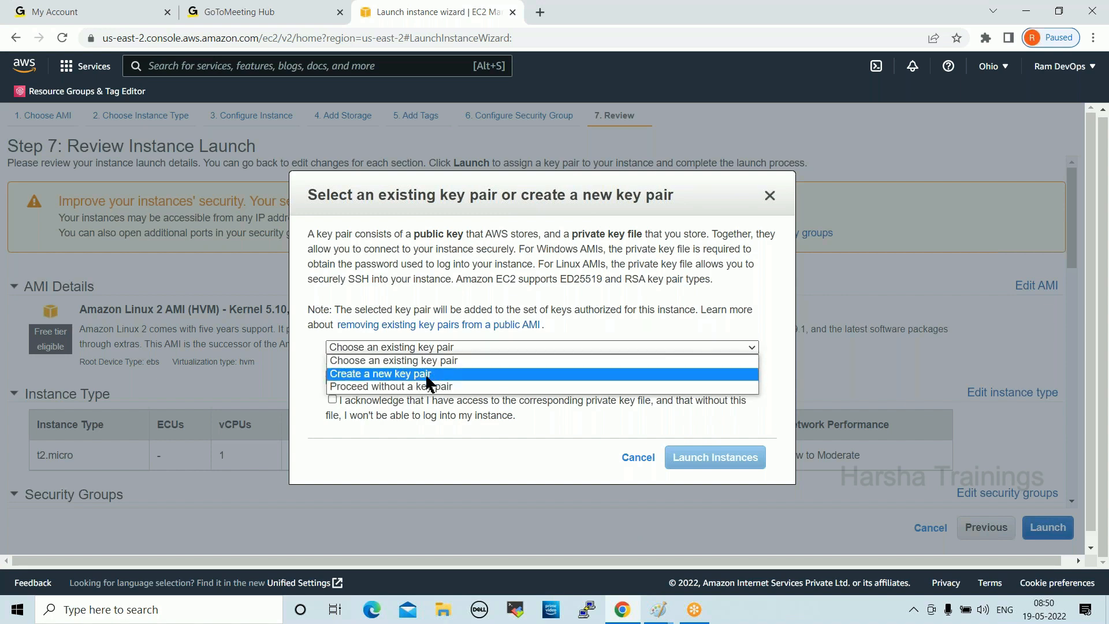
{"action": "left_click", "coordinate": [377, 375]}
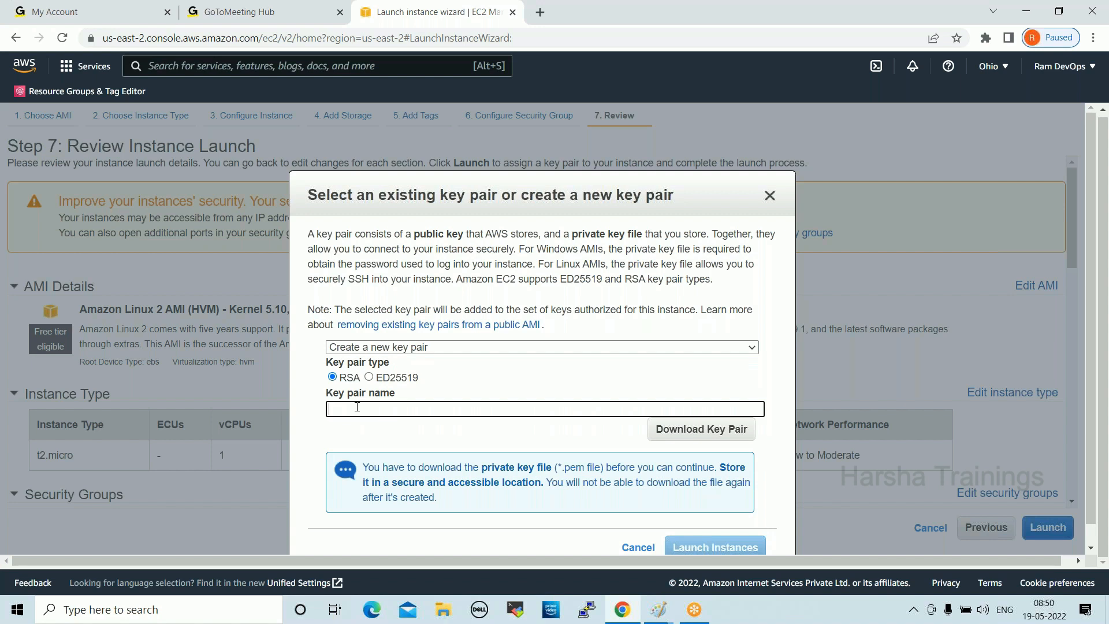
{"action": "key", "text": "ctrl+v"}
{"action": "left_click", "coordinate": [674, 437]}
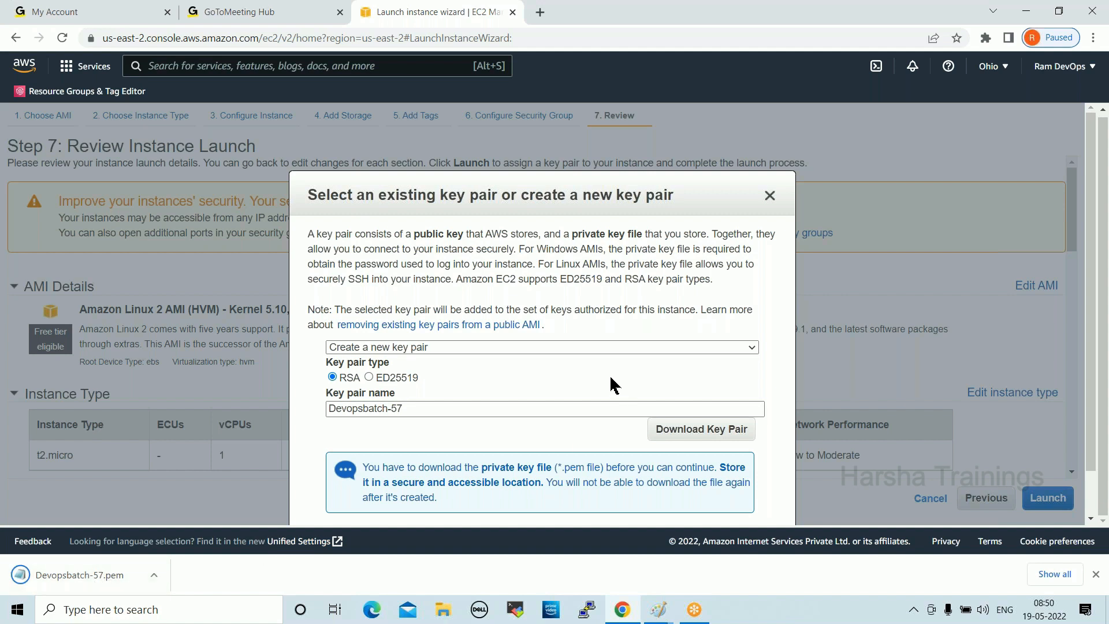
Launch the instance with the new key pair and open it in the instances list.
{"action": "scroll", "coordinate": [610, 378], "scroll_direction": "down", "scroll_amount": 1}
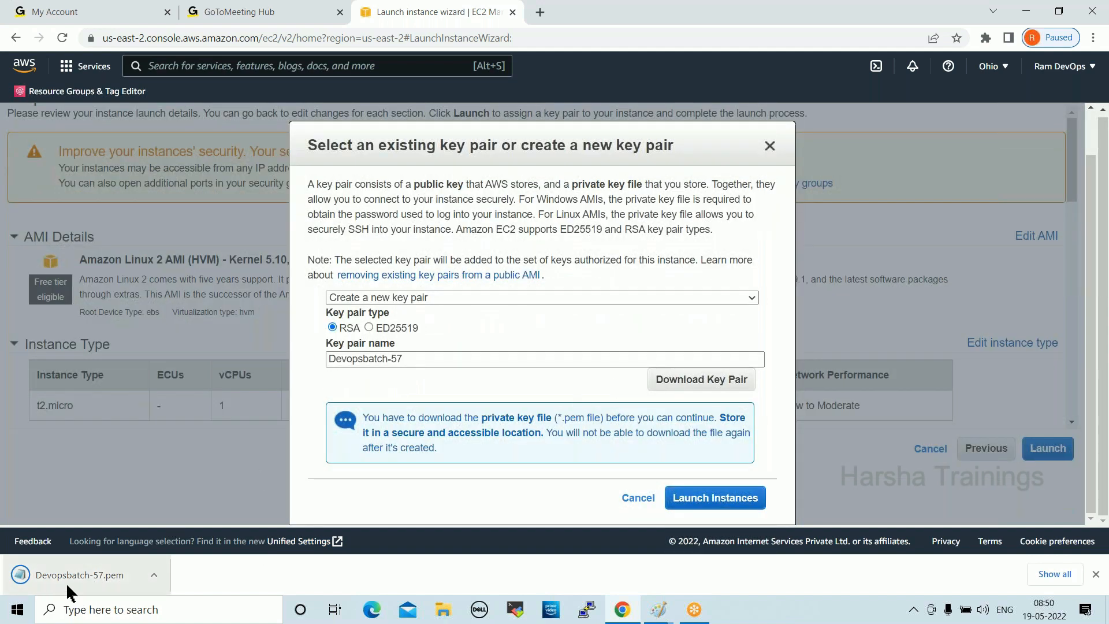
{"action": "left_click", "coordinate": [709, 501]}
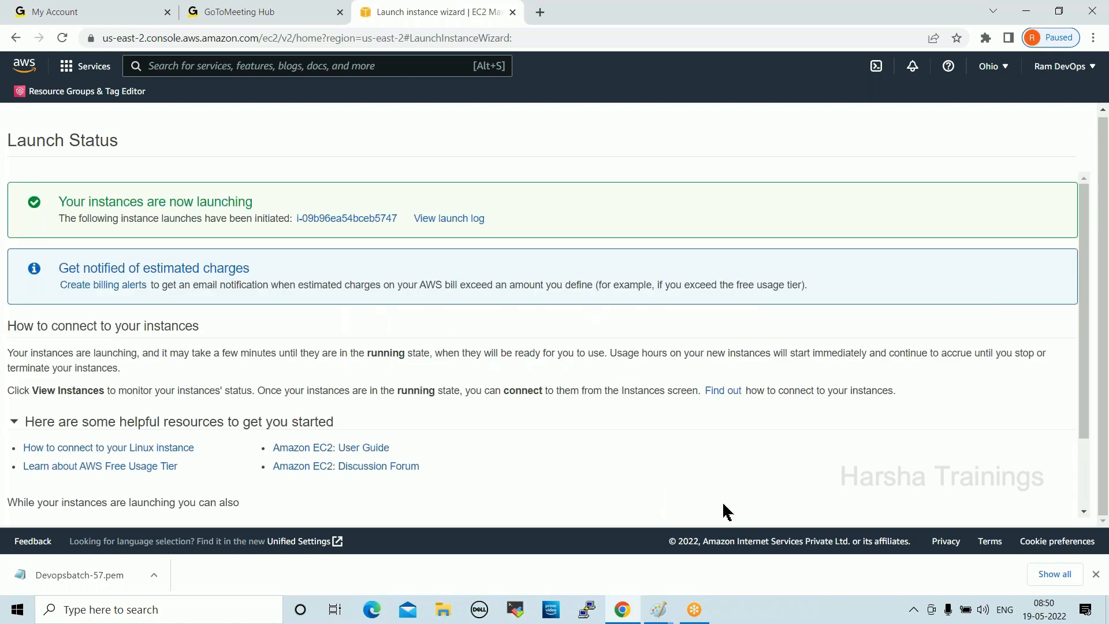
{"action": "left_click", "coordinate": [369, 220]}
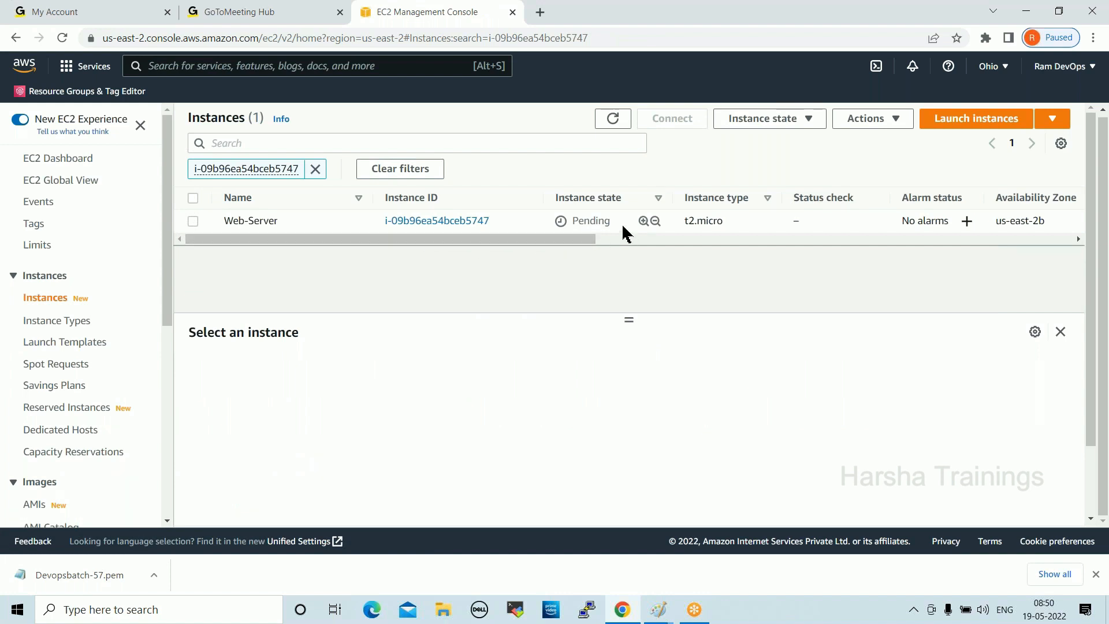
Check the Web-Server instance's state and the currently selected region in the region list.
{"action": "left_click_drag", "start_coordinate": [597, 219], "coordinate": [561, 220]}
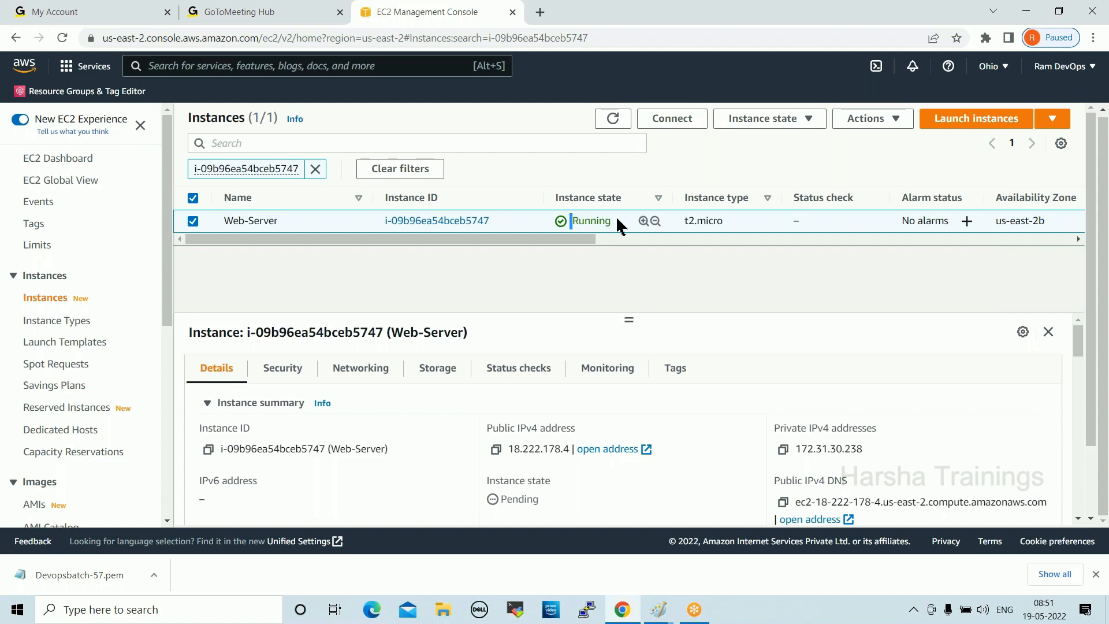
{"action": "left_click_drag", "start_coordinate": [606, 221], "coordinate": [570, 221]}
{"action": "left_click", "coordinate": [614, 267]}
{"action": "left_click", "coordinate": [989, 66]}
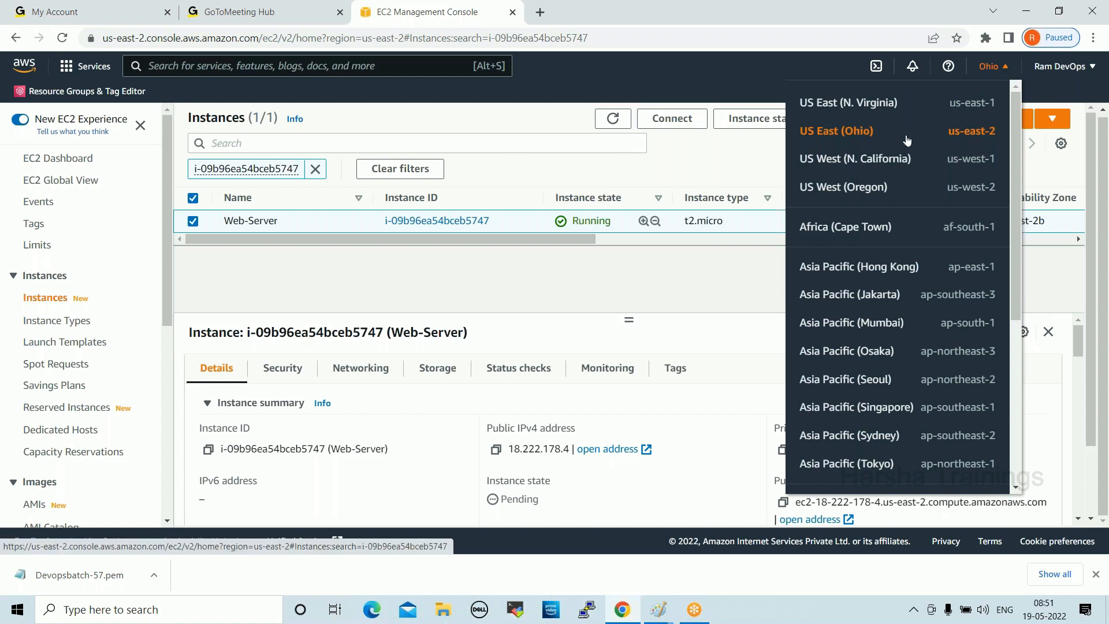
{"action": "left_click", "coordinate": [669, 262]}
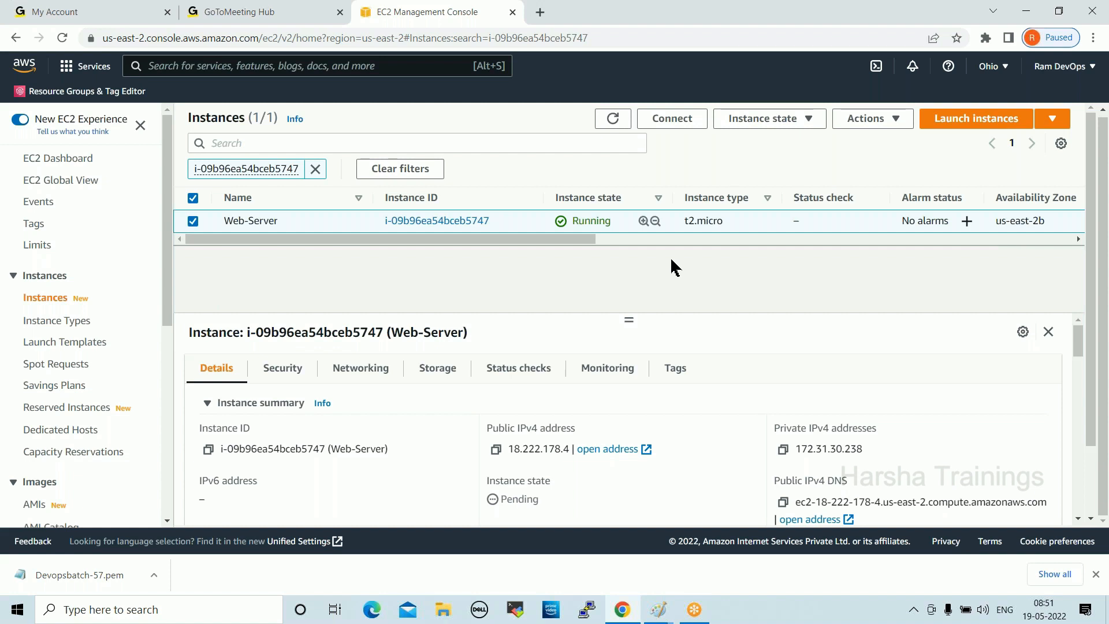
Open the downloaded Devopsbatch-57.pem file in Notepad, inspect the full private key text, and minimize the window.
{"action": "left_click", "coordinate": [89, 574]}
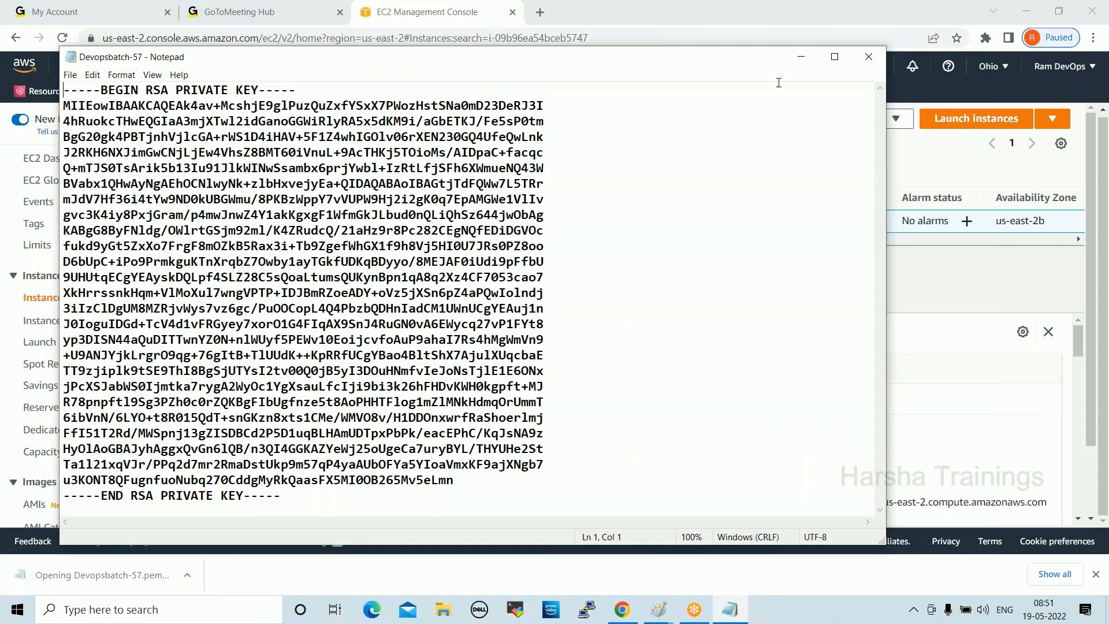
{"action": "left_click", "coordinate": [834, 58]}
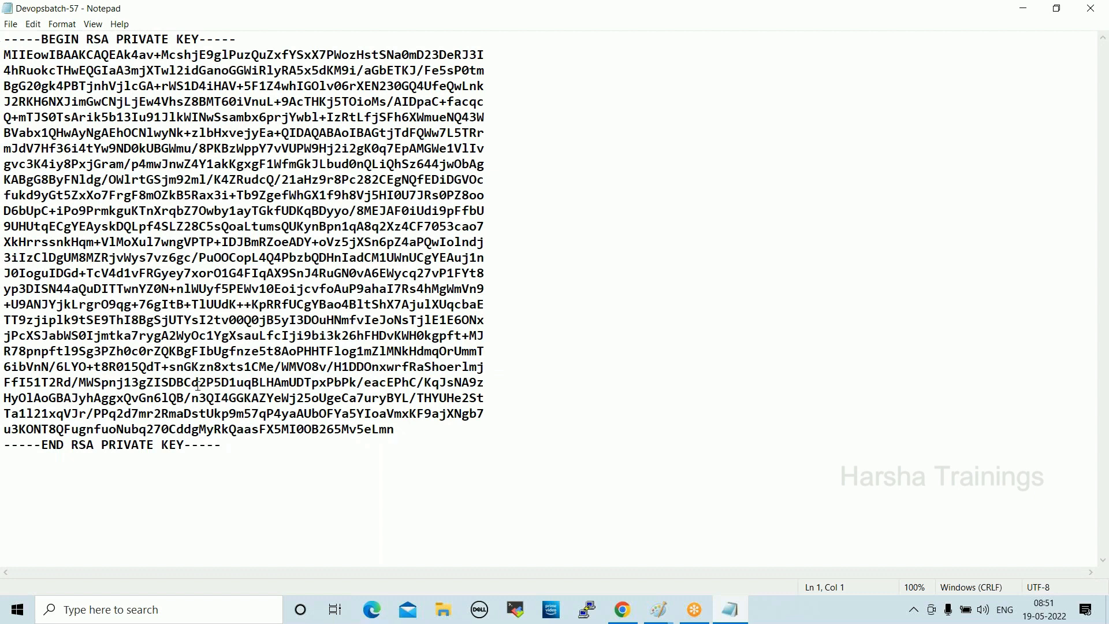
{"action": "left_click_drag", "start_coordinate": [6, 38], "coordinate": [283, 445]}
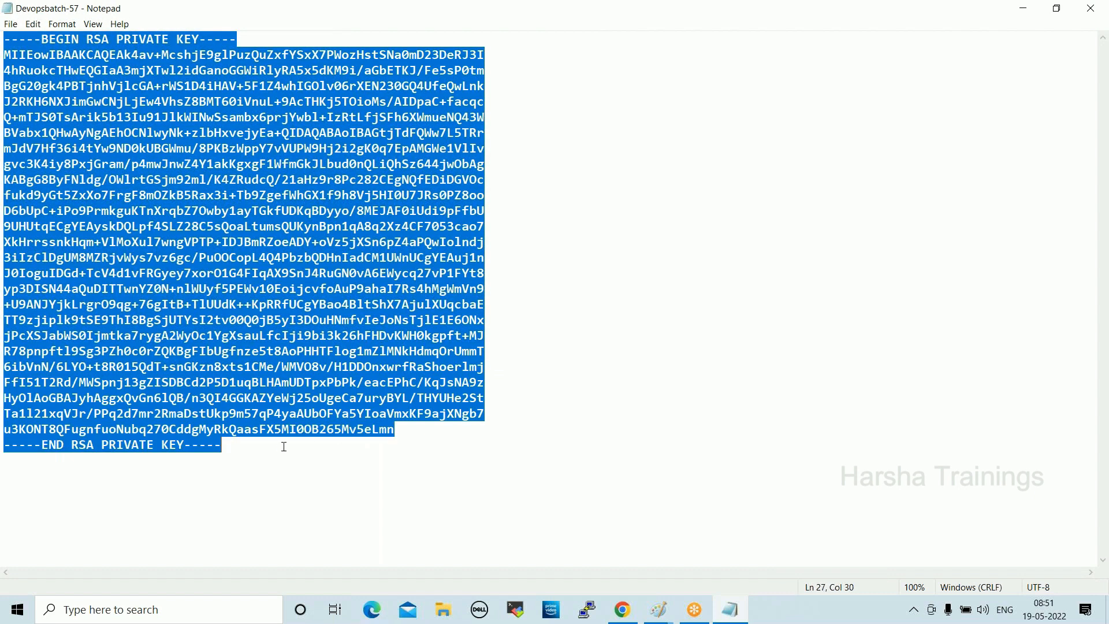
{"action": "left_click", "coordinate": [1083, 145]}
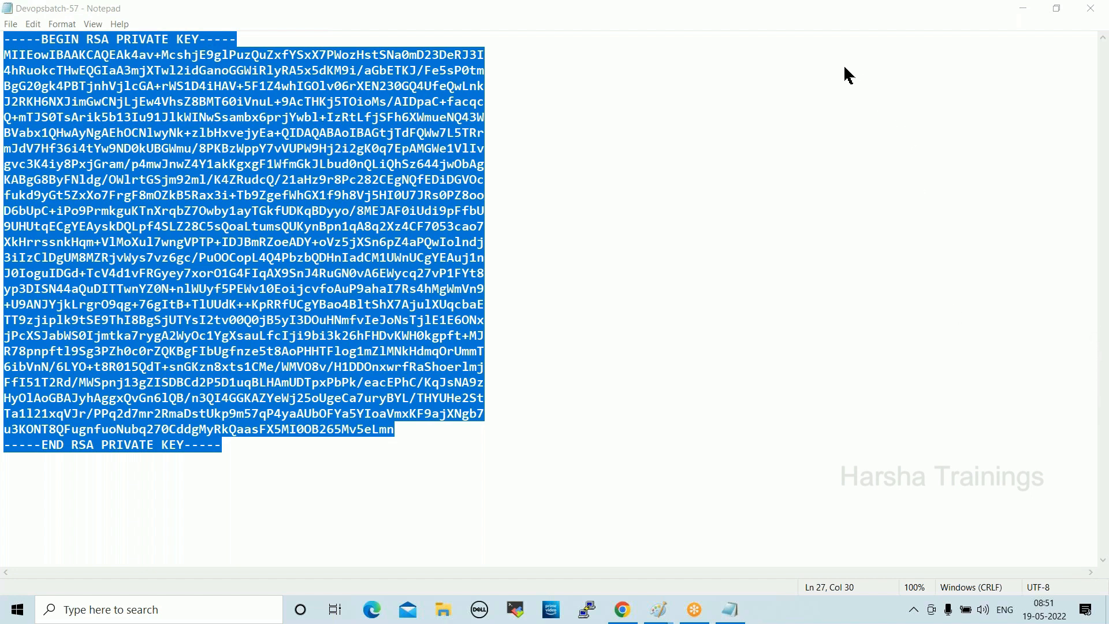
{"action": "left_click", "coordinate": [1022, 9]}
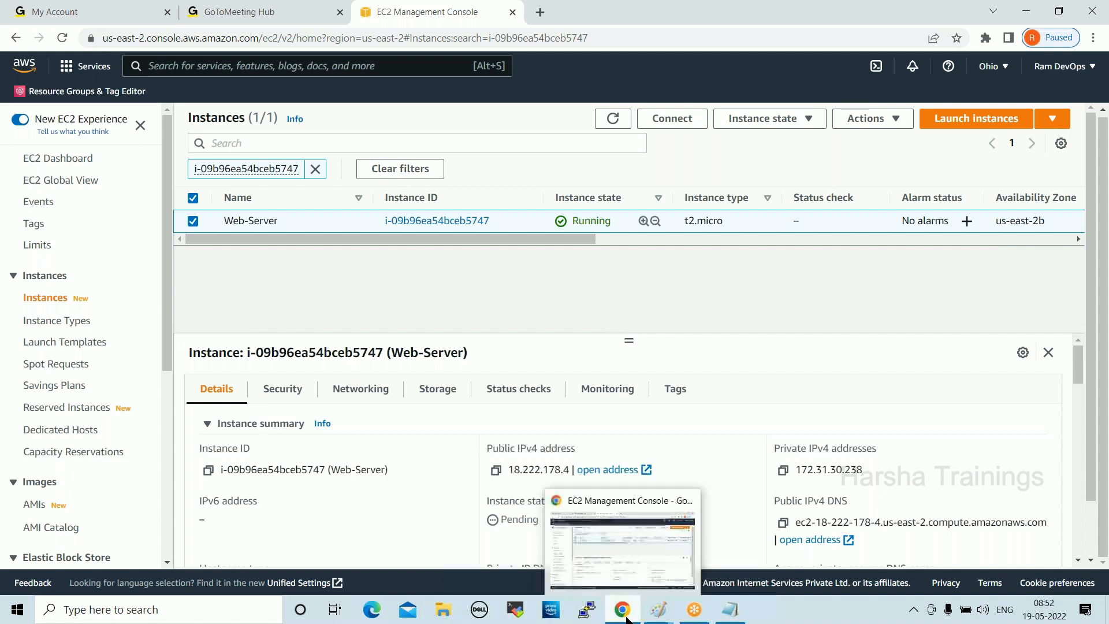
Start another Amazon Linux 2 t2.micro launch, keeping the default settings and new security group launch-wizard-1, and continue to the review.
{"action": "left_click", "coordinate": [968, 119]}
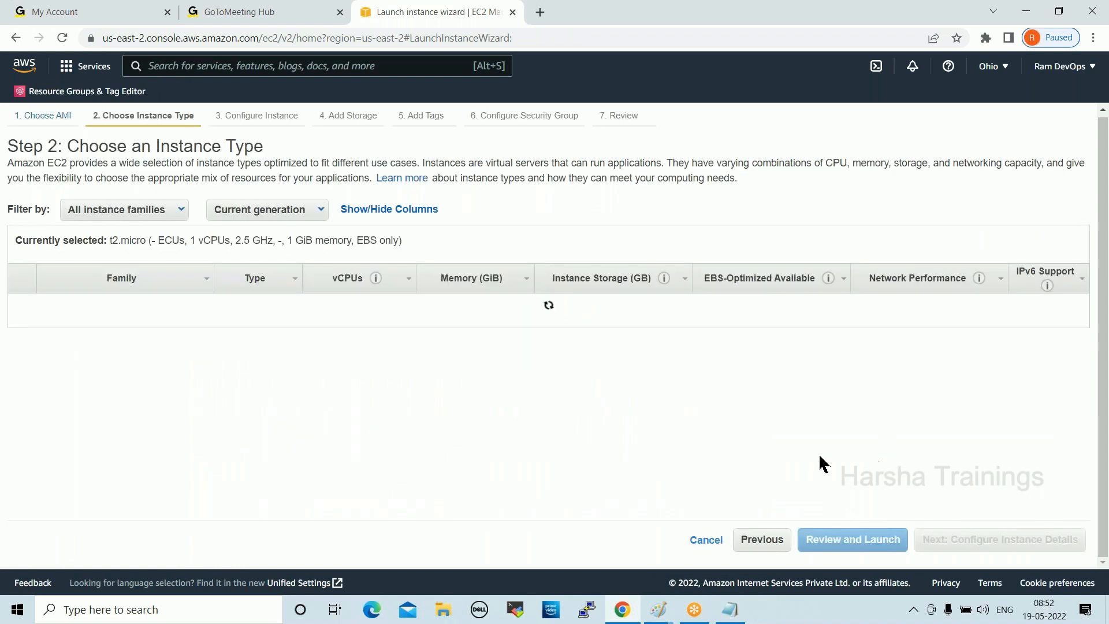
{"action": "left_click", "coordinate": [989, 543]}
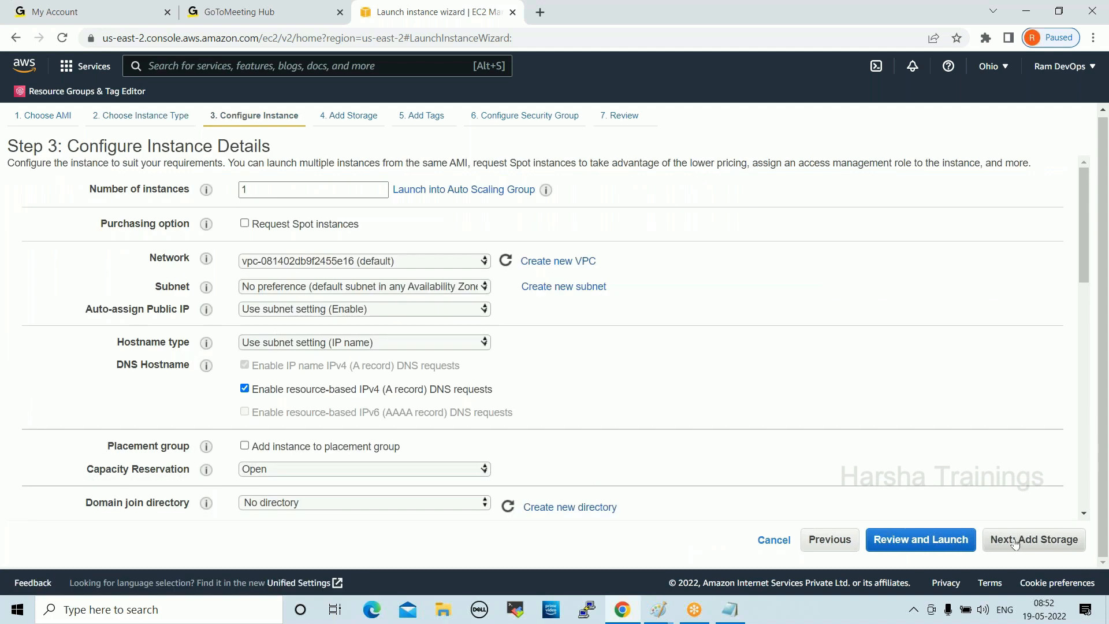
{"action": "left_click", "coordinate": [1014, 543]}
{"action": "left_click", "coordinate": [1031, 543]}
{"action": "left_click", "coordinate": [1034, 543]}
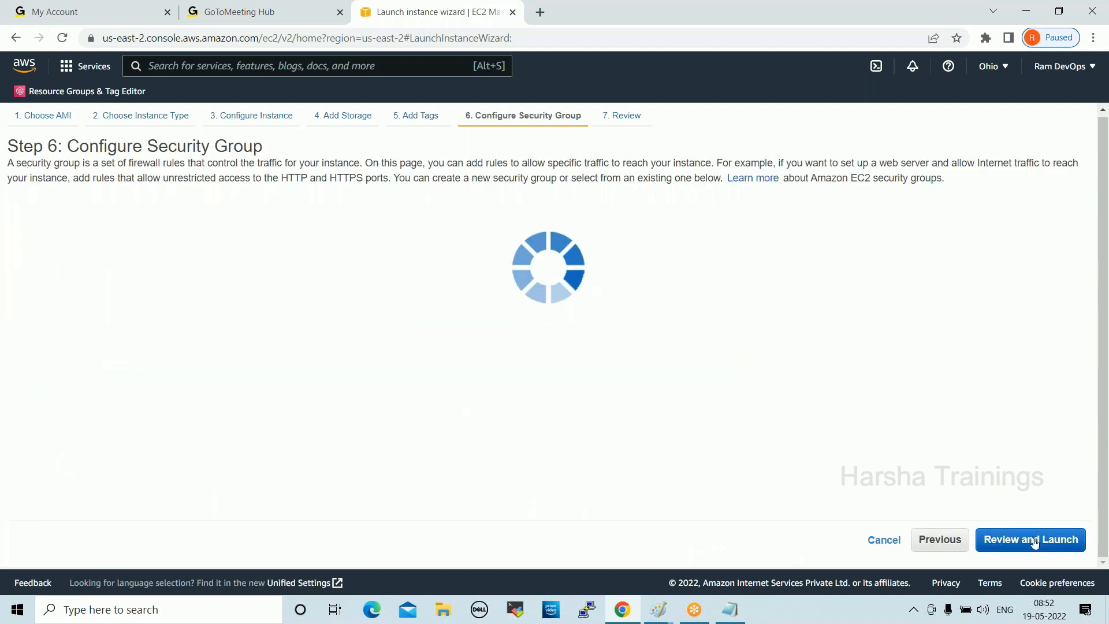
{"action": "double_click", "coordinate": [280, 220]}
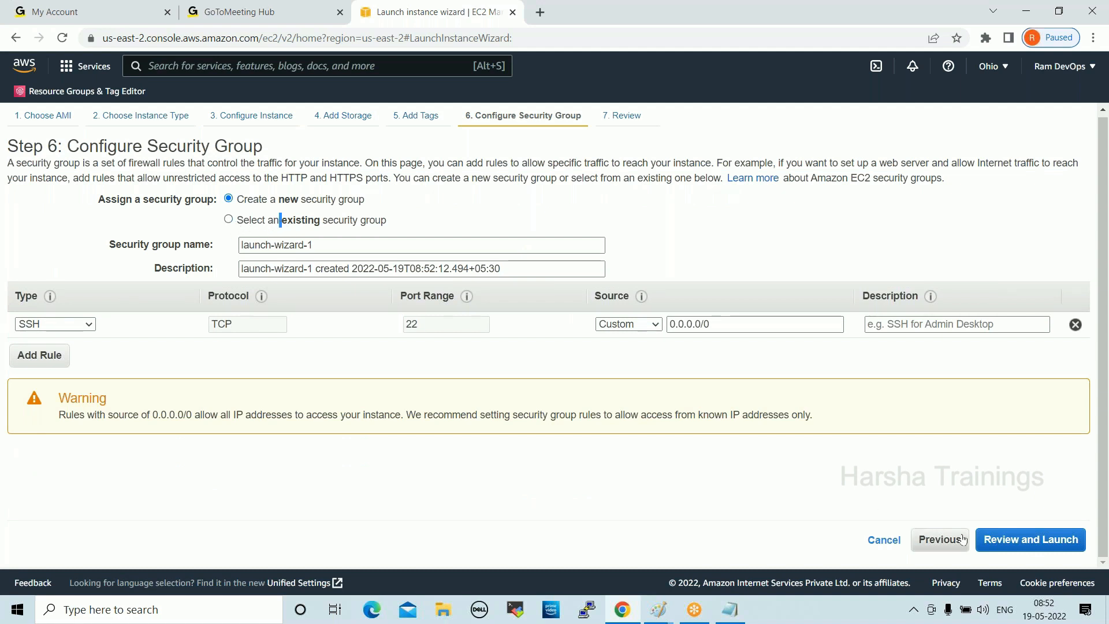
{"action": "left_click", "coordinate": [1010, 546]}
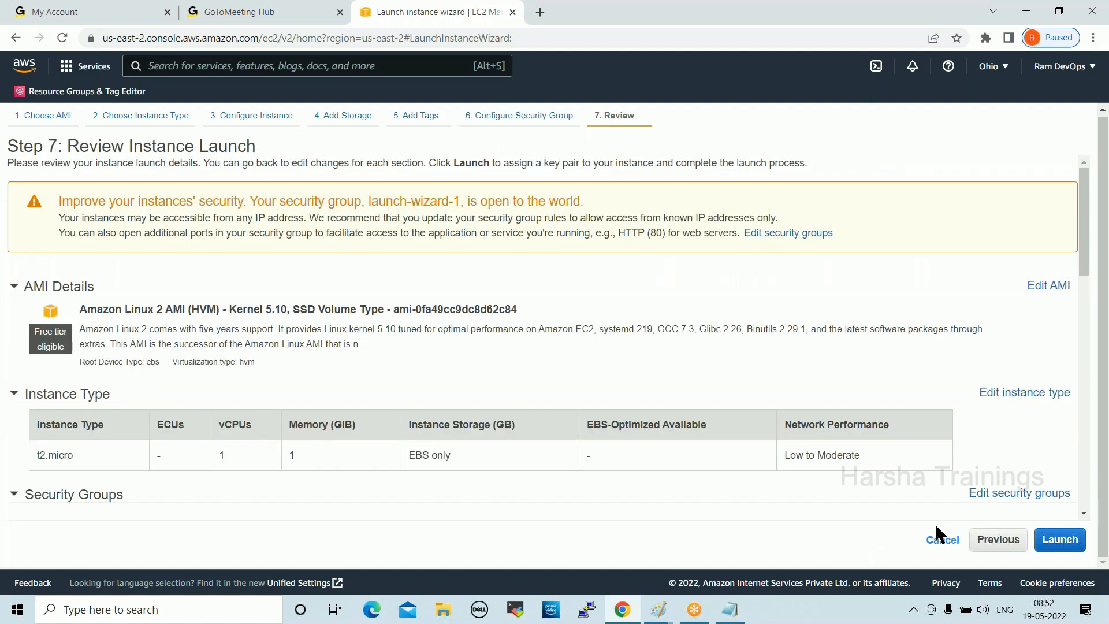
Review the launch's key pair choices, try the option to create a new key pair, and cancel the key pair dialog.
{"action": "left_click", "coordinate": [1050, 544]}
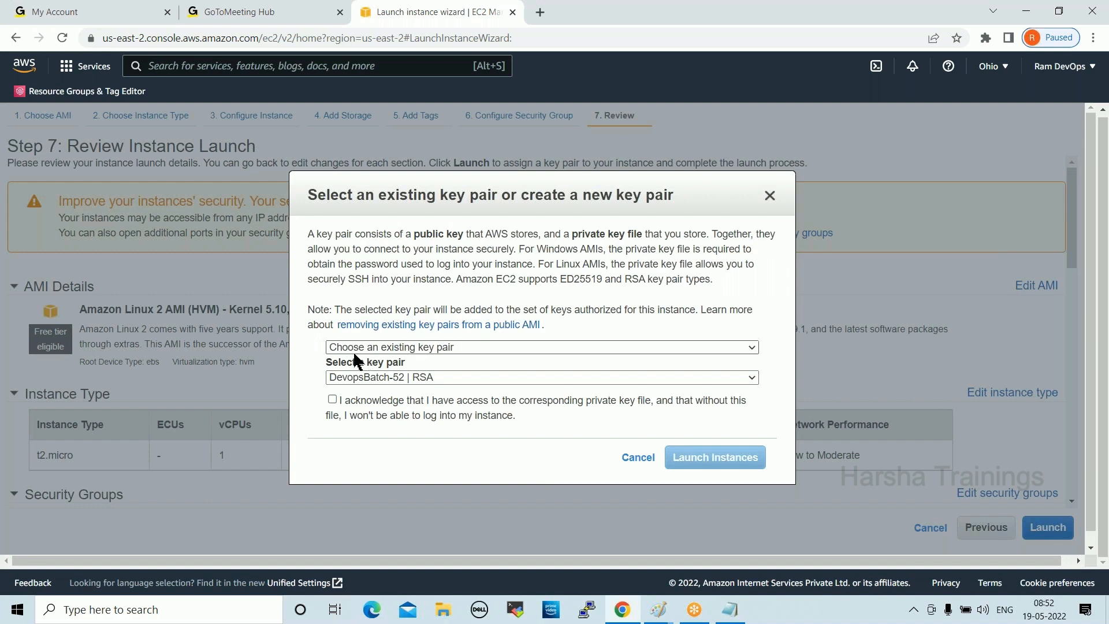
{"action": "left_click", "coordinate": [397, 348]}
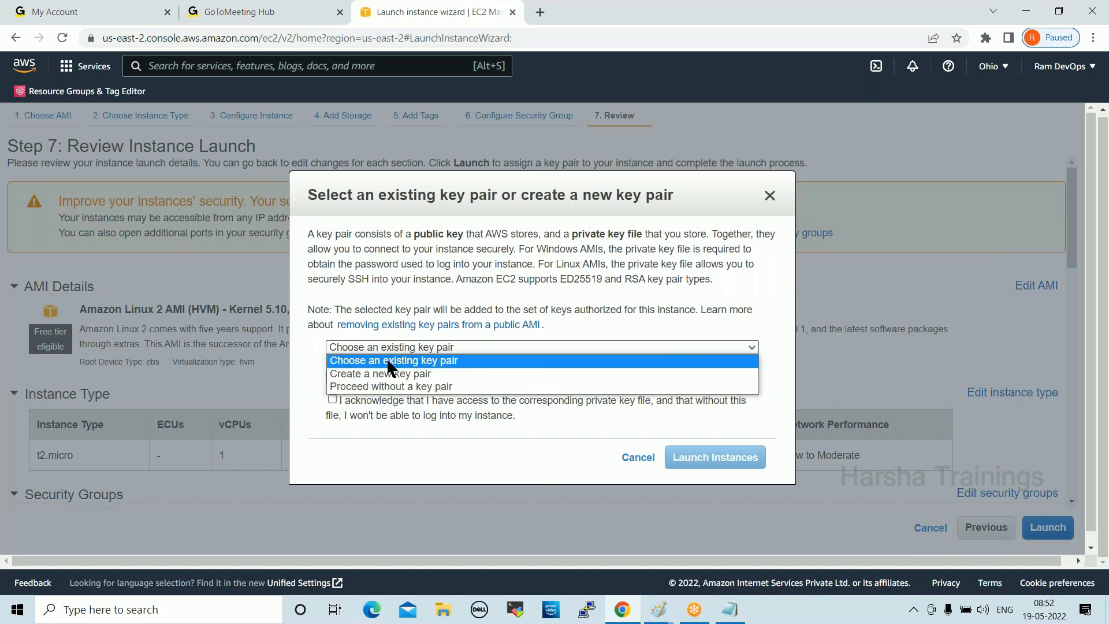
{"action": "left_click", "coordinate": [393, 373]}
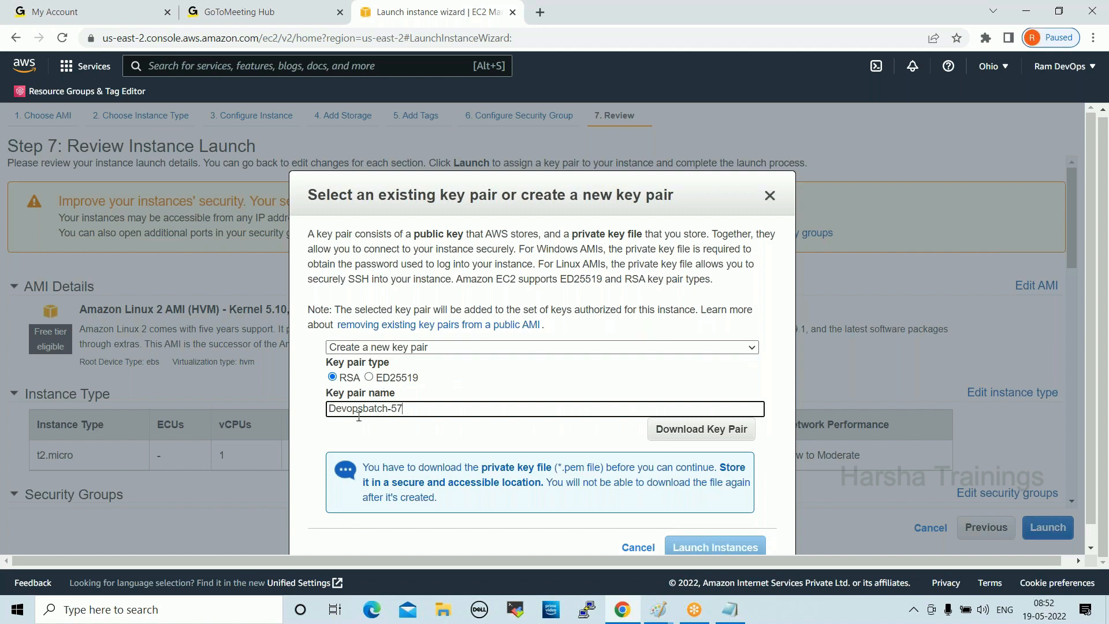
{"action": "left_click_drag", "start_coordinate": [405, 409], "coordinate": [321, 413]}
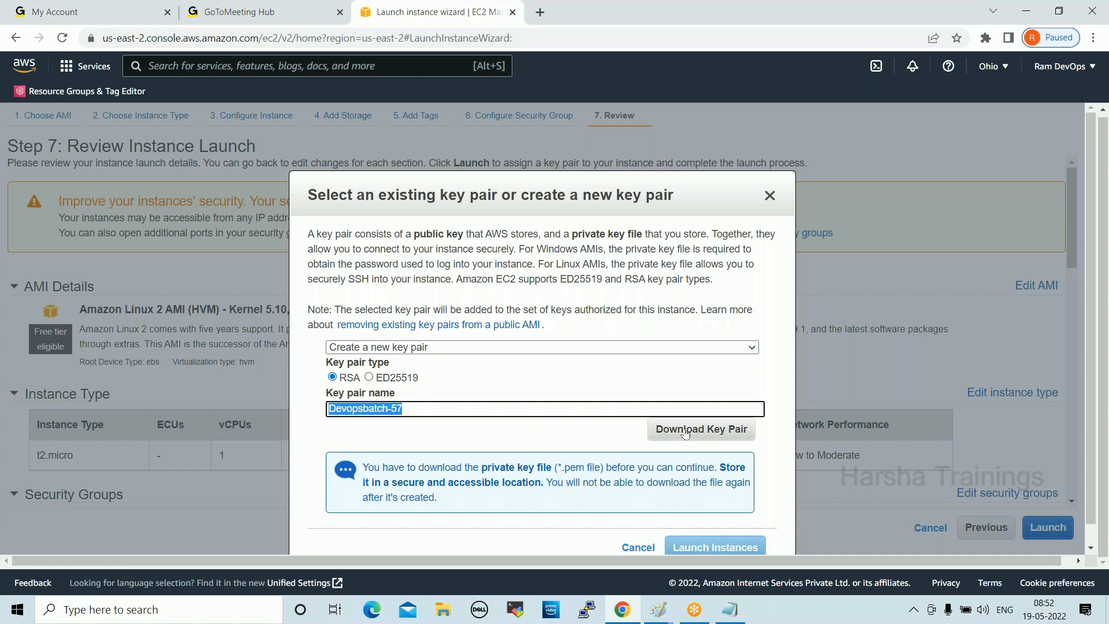
{"action": "left_click", "coordinate": [638, 547]}
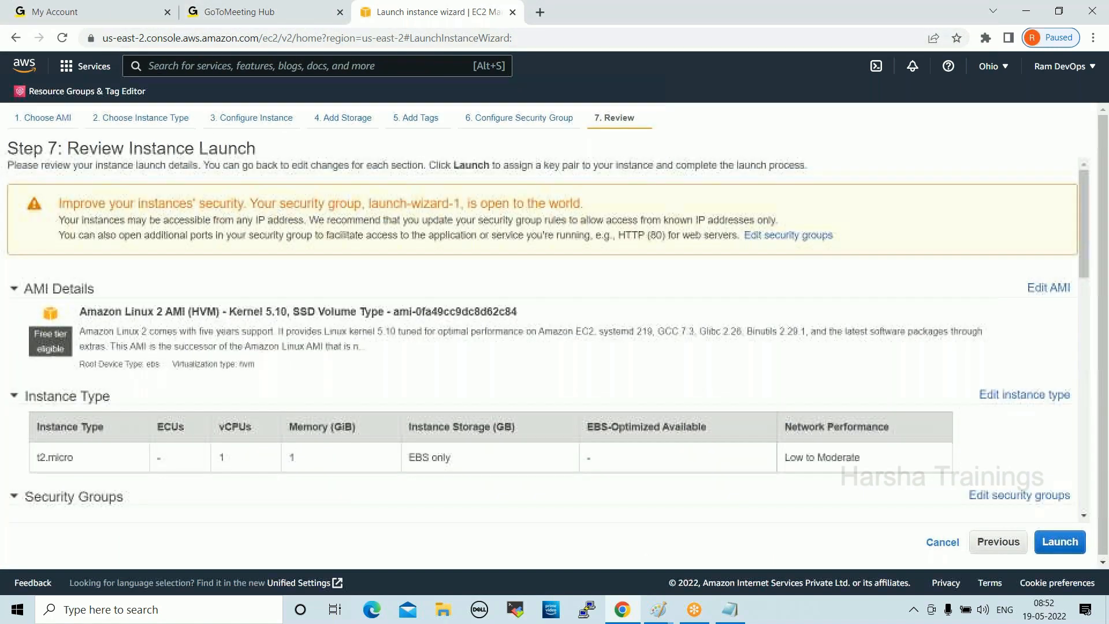
Leave the launch wizard for the EC2 dashboard and open the list of running instances.
{"action": "left_click", "coordinate": [87, 65]}
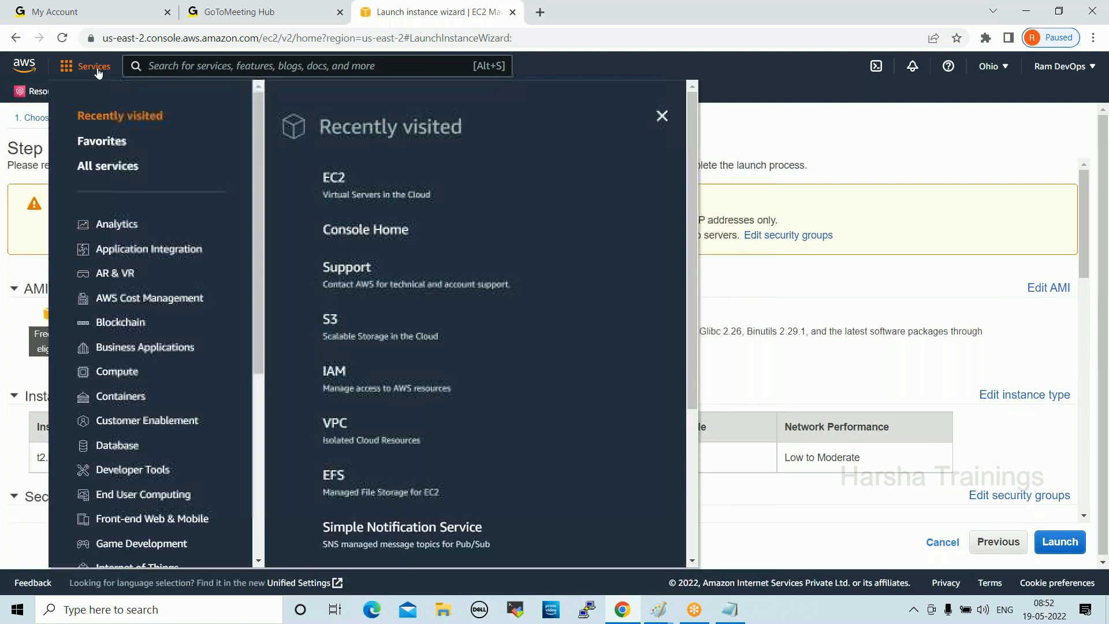
{"action": "left_click", "coordinate": [332, 179]}
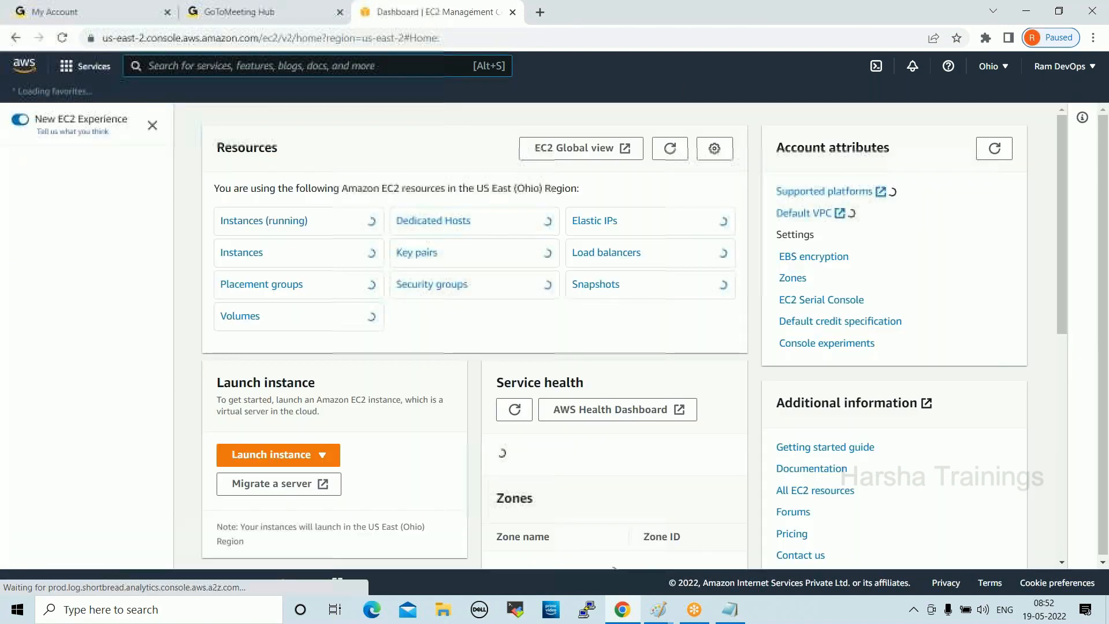
{"action": "left_click", "coordinate": [273, 222]}
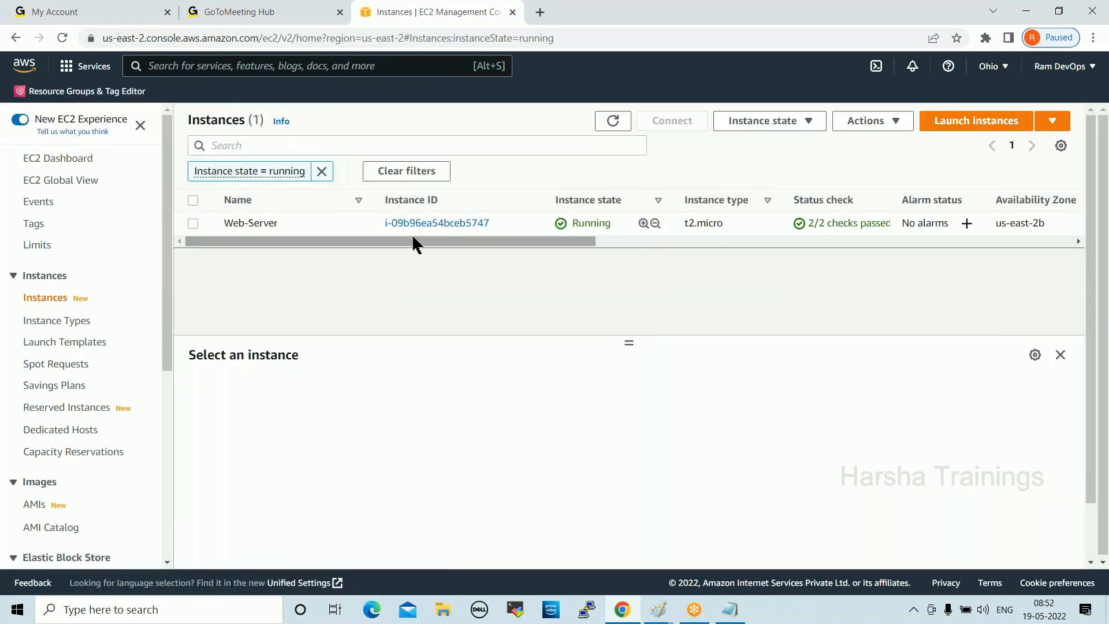
View the Devopsbatch-57 private key in Notepad, close it, locate the PEM file in the Downloads folder, and return to Chrome.
{"action": "left_click", "coordinate": [730, 617]}
{"action": "left_click", "coordinate": [702, 348]}
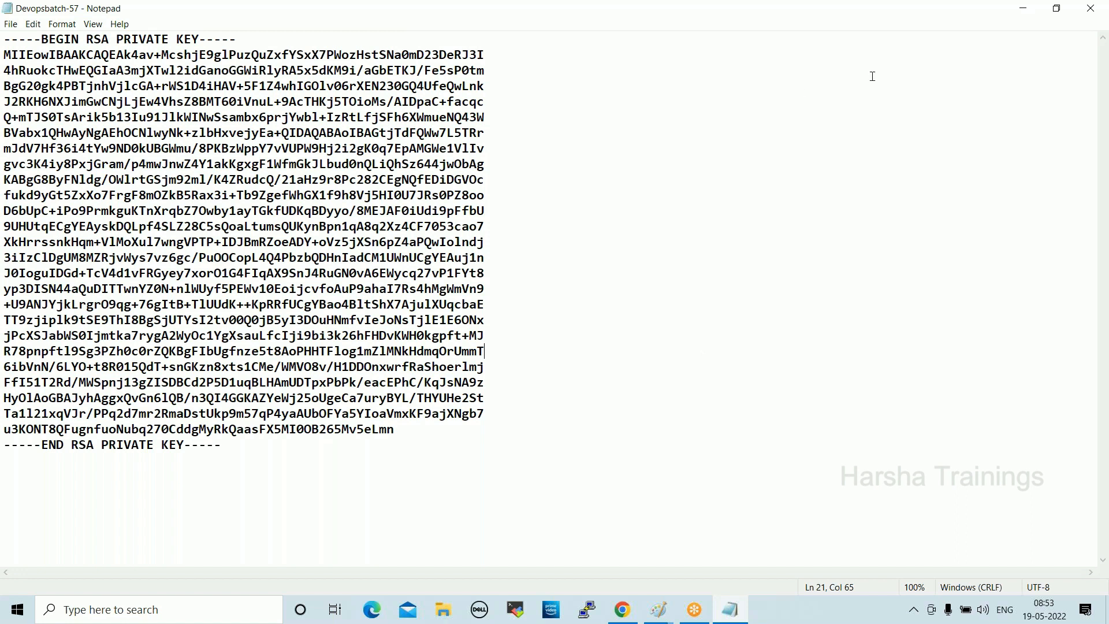
{"action": "left_click", "coordinate": [1101, 14]}
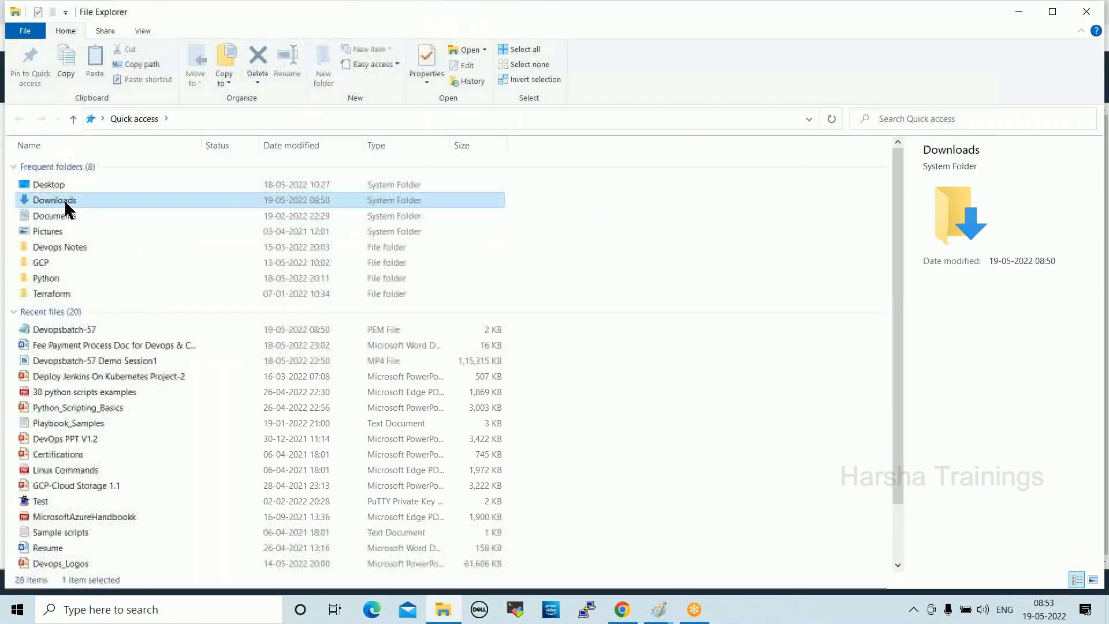
{"action": "double_click", "coordinate": [64, 203]}
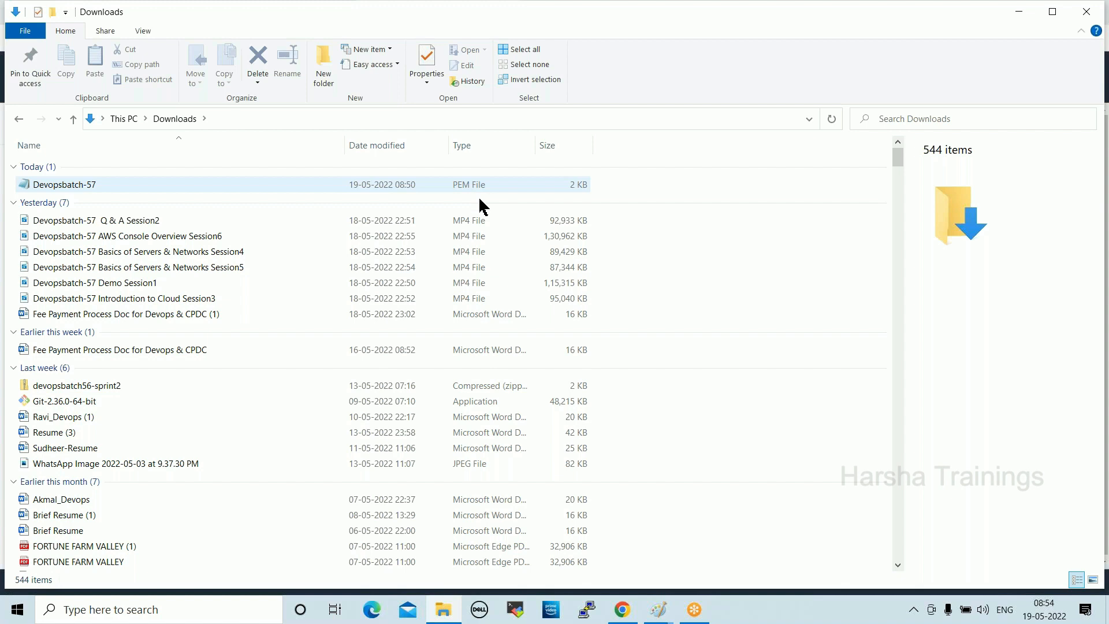
{"action": "left_click", "coordinate": [622, 609]}
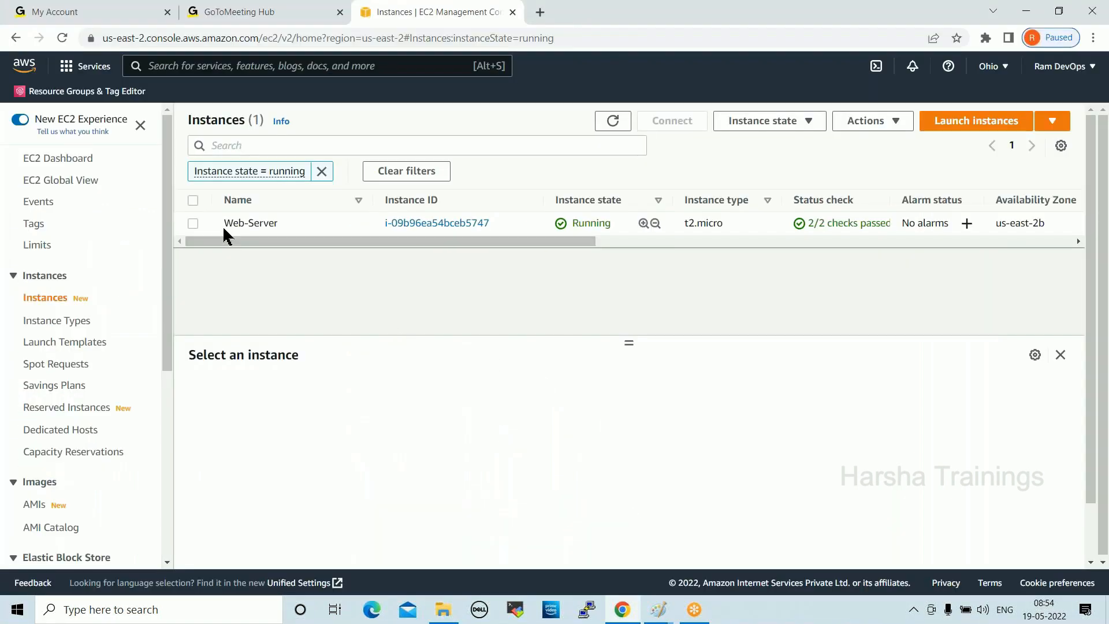
Select the Web-Server instance and examine its details, including its IP addresses and state.
{"action": "left_click", "coordinate": [193, 224]}
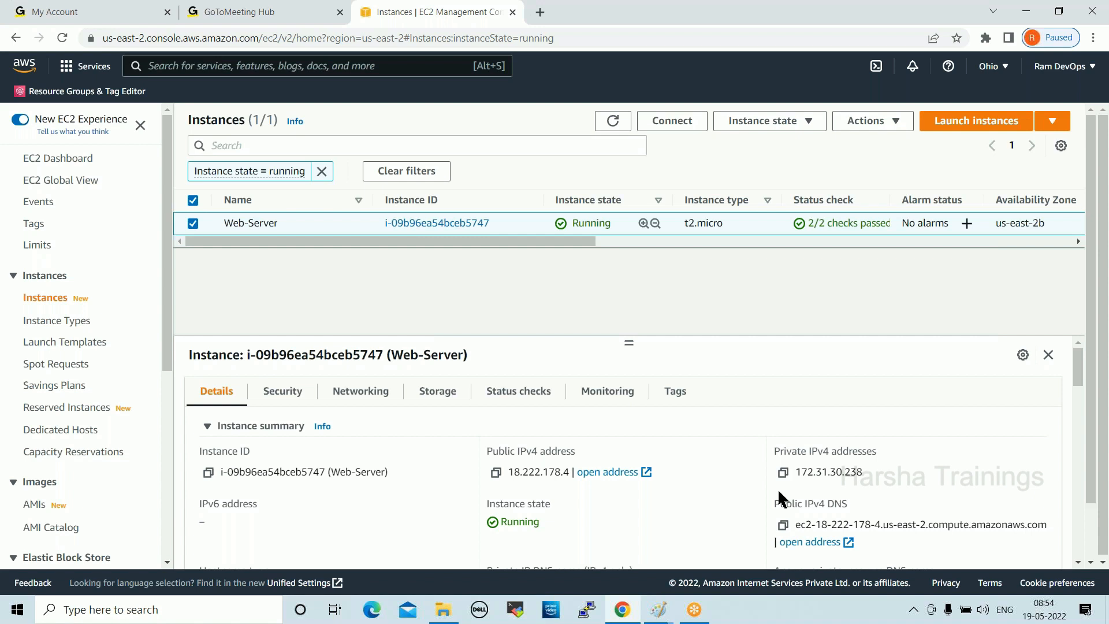
{"action": "left_click", "coordinate": [1087, 108]}
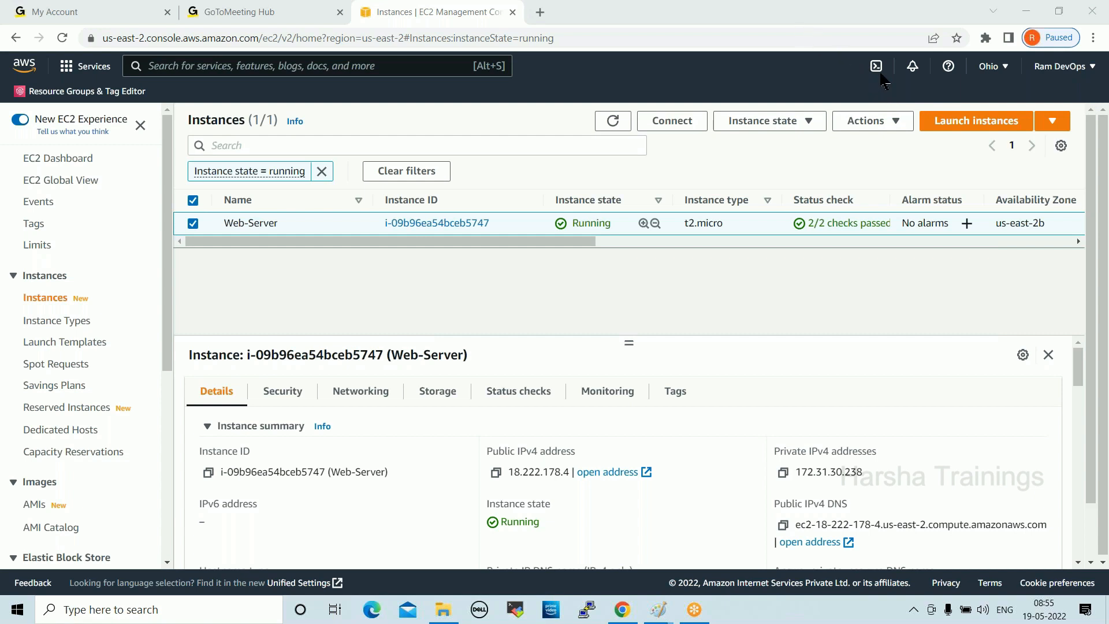
{"action": "left_click_drag", "start_coordinate": [592, 240], "coordinate": [546, 249]}
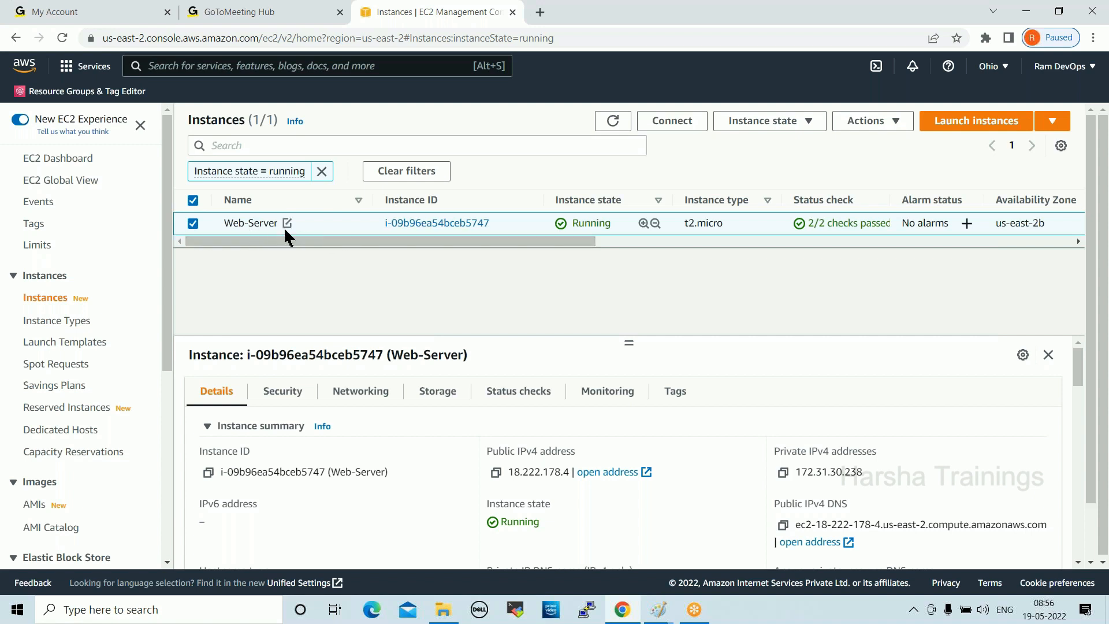
Terminate the Web-Server instance, confirm the termination, and dismiss the notification.
{"action": "left_click", "coordinate": [193, 224]}
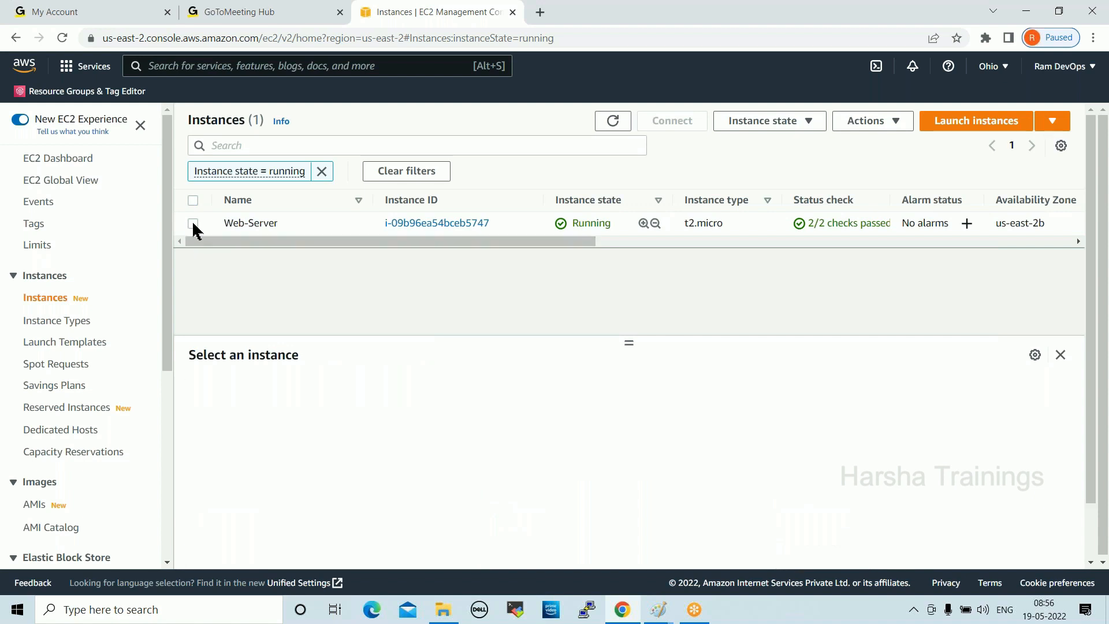
{"action": "left_click", "coordinate": [193, 226]}
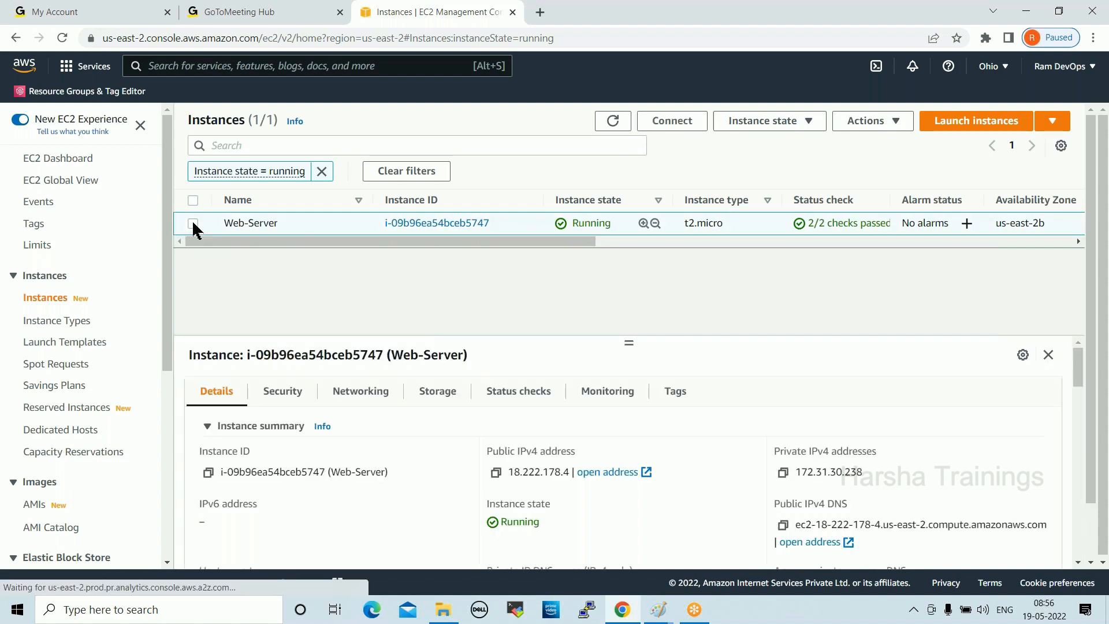
{"action": "left_click", "coordinate": [787, 124]}
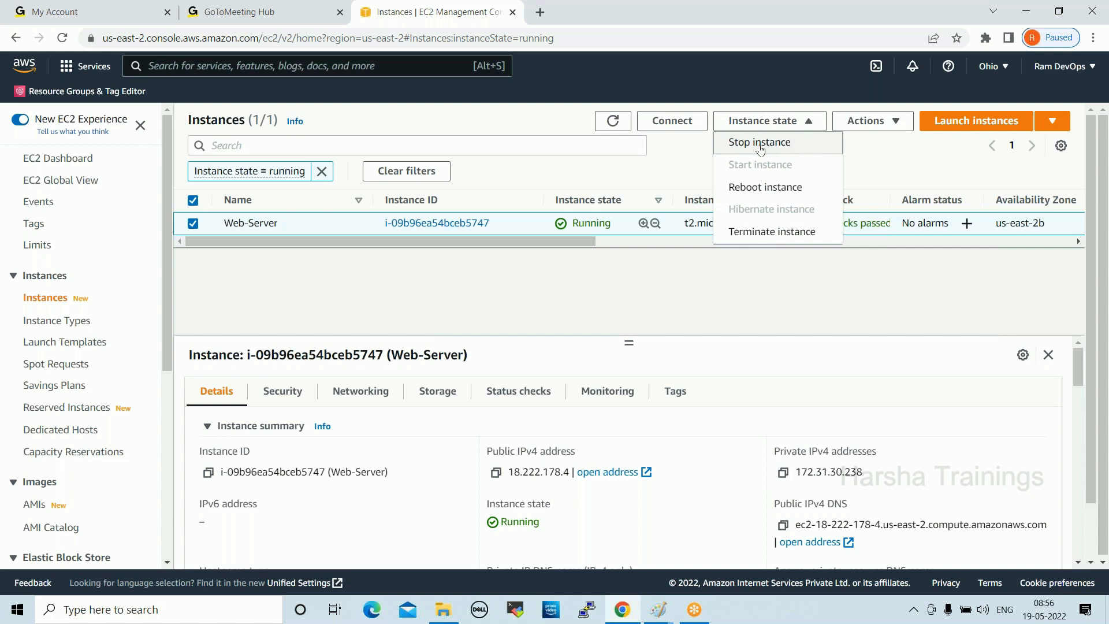
{"action": "left_click", "coordinate": [789, 232]}
{"action": "left_click", "coordinate": [792, 454]}
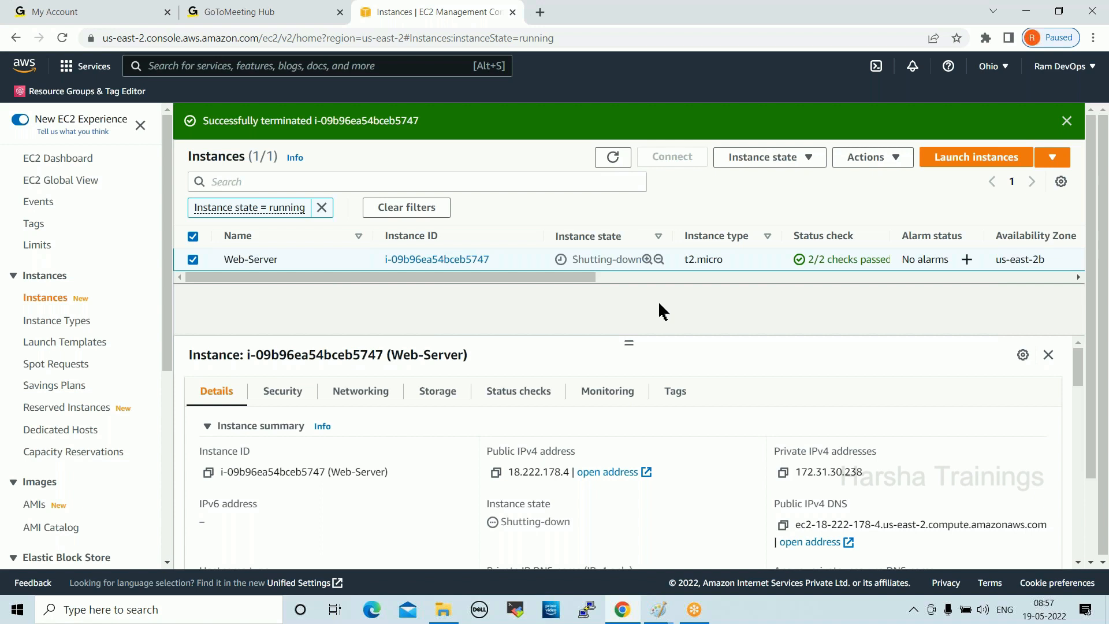
{"action": "left_click", "coordinate": [1088, 72]}
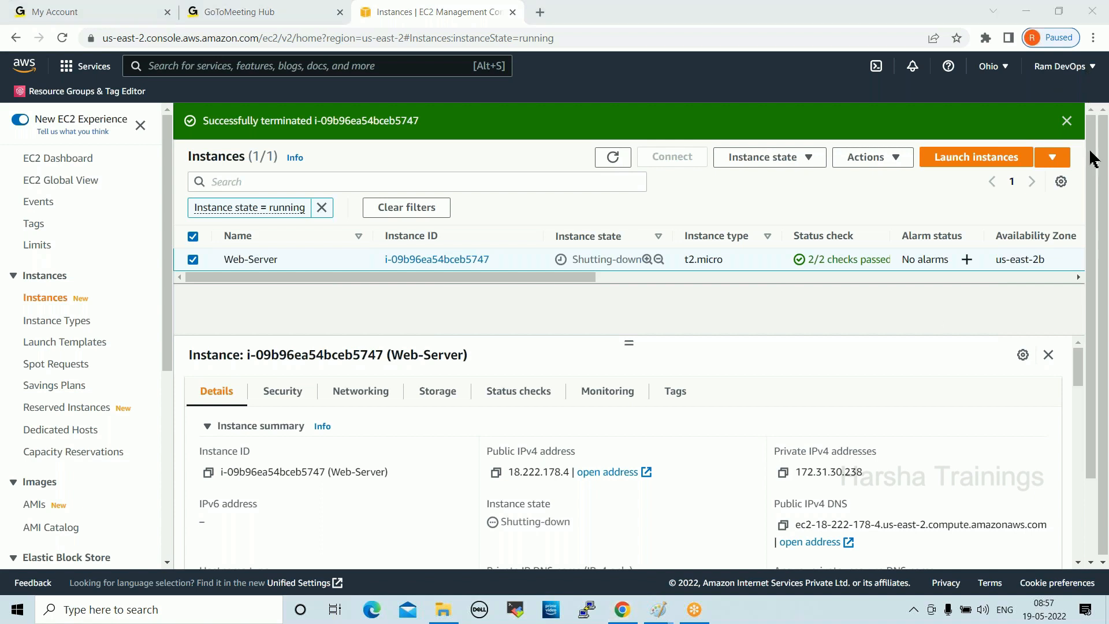
{"action": "left_click", "coordinate": [1067, 120]}
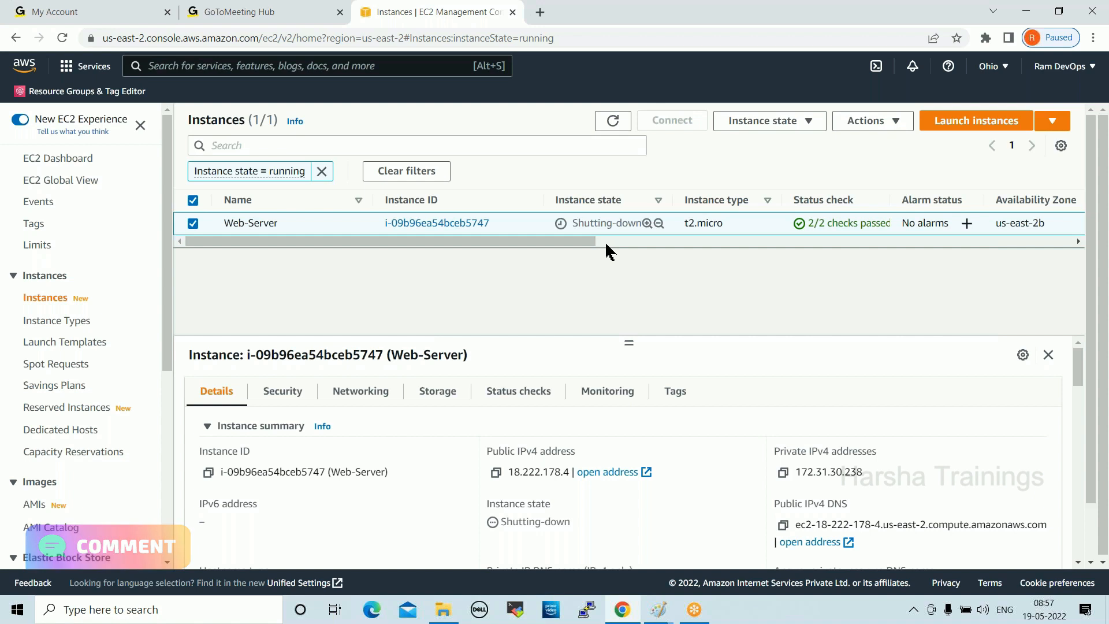
Refresh the instances list, remove the running-state filter, and select the Web-Server row to check its state.
{"action": "left_click", "coordinate": [600, 130]}
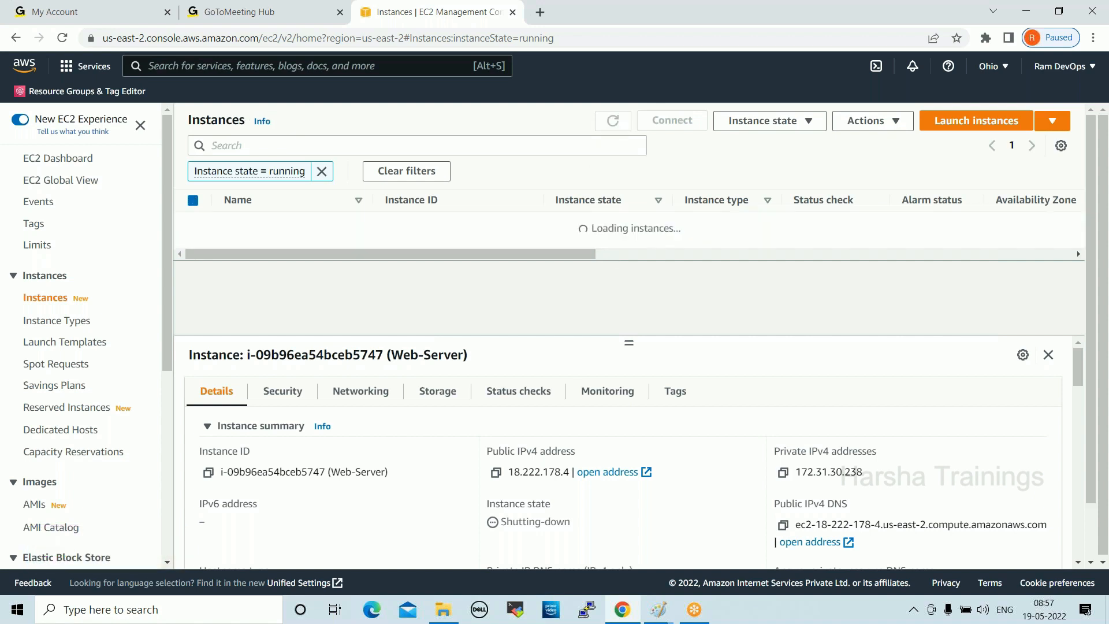
{"action": "left_click", "coordinate": [318, 172]}
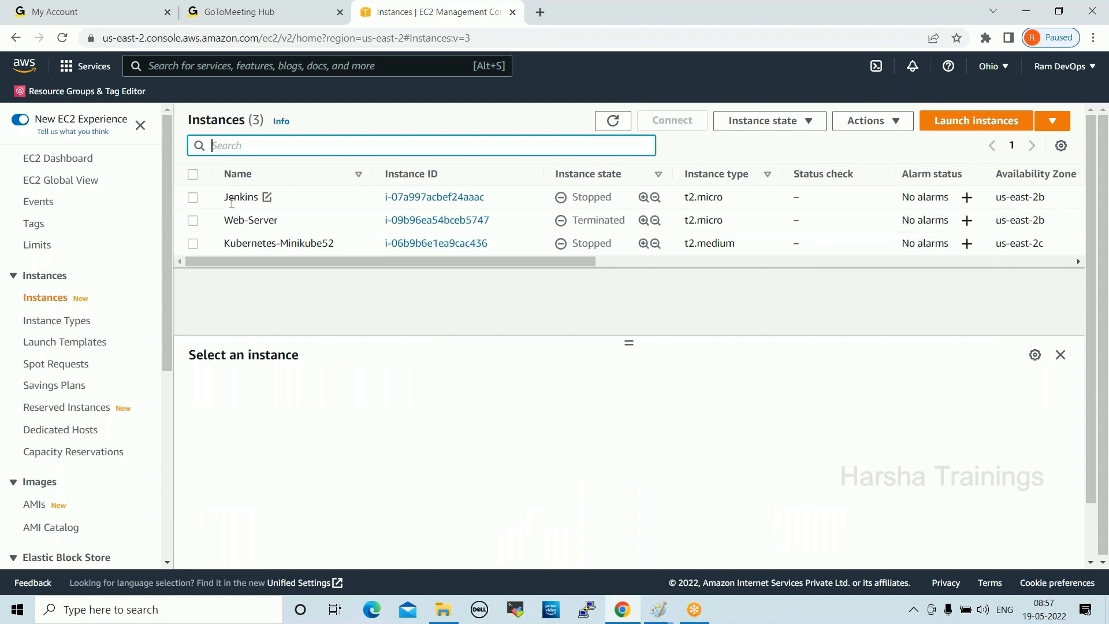
{"action": "left_click_drag", "start_coordinate": [225, 219], "coordinate": [632, 219]}
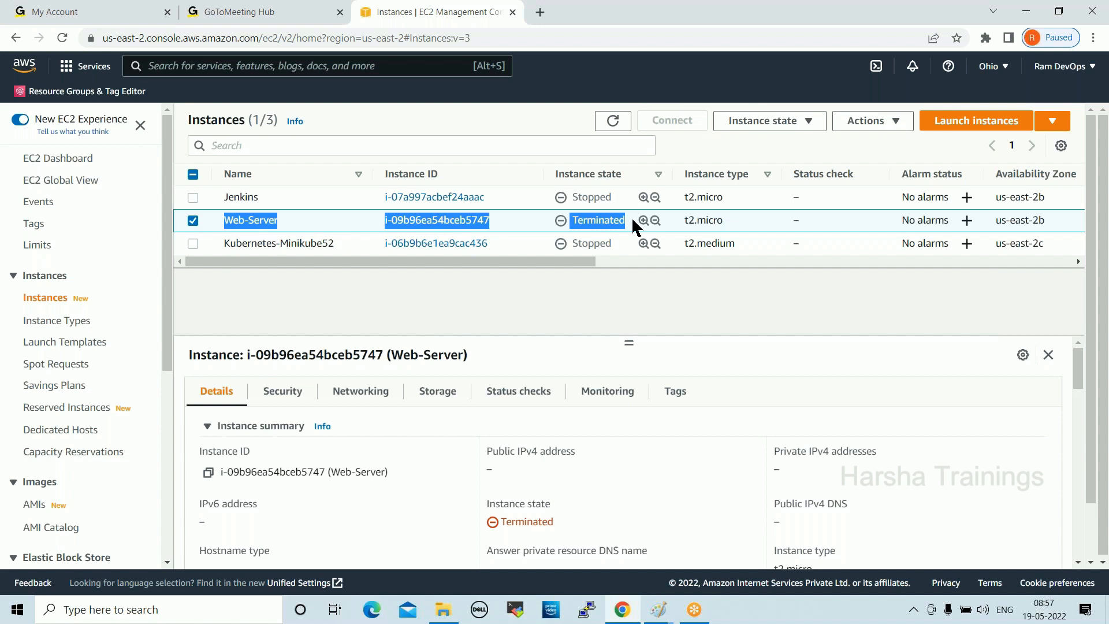
{"action": "left_click", "coordinate": [1088, 162]}
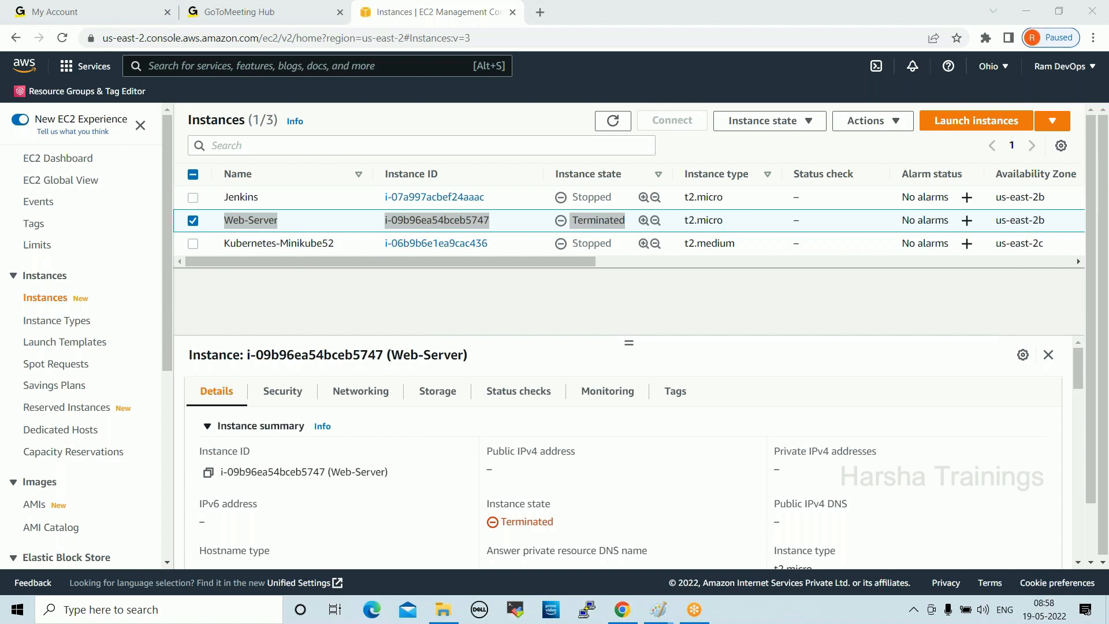